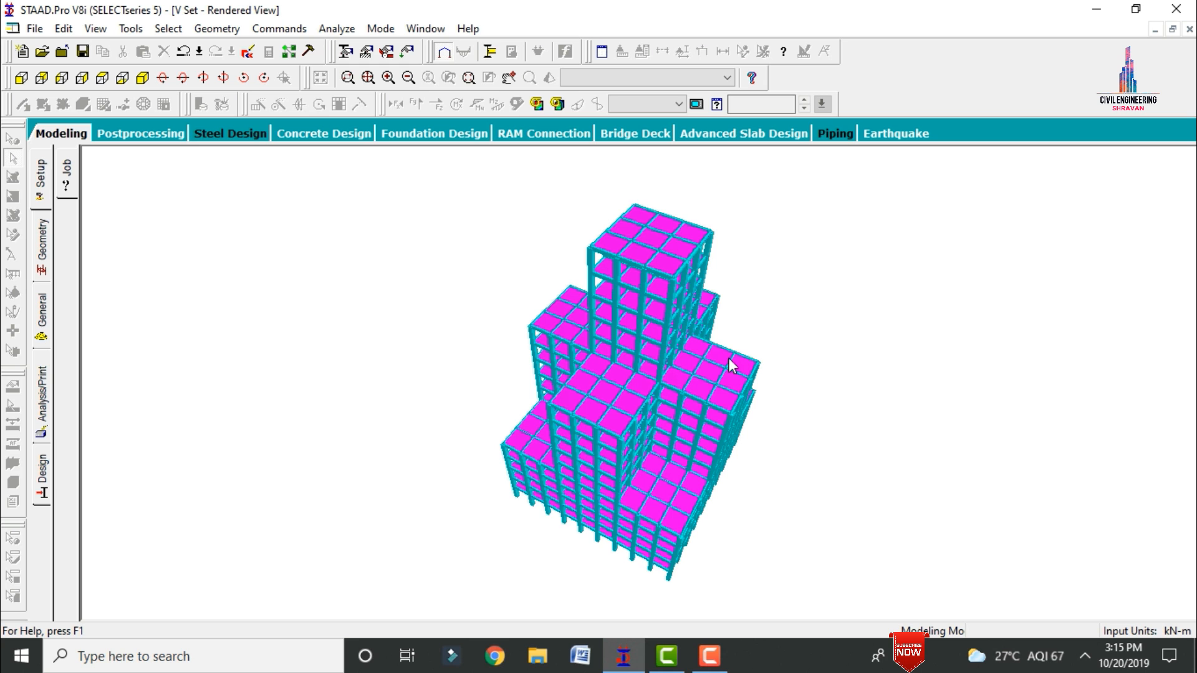
Step: Examine the finished stepped building in the rendered view from several angles, then put its window away
left_click_drag(730, 359, 546, 420)
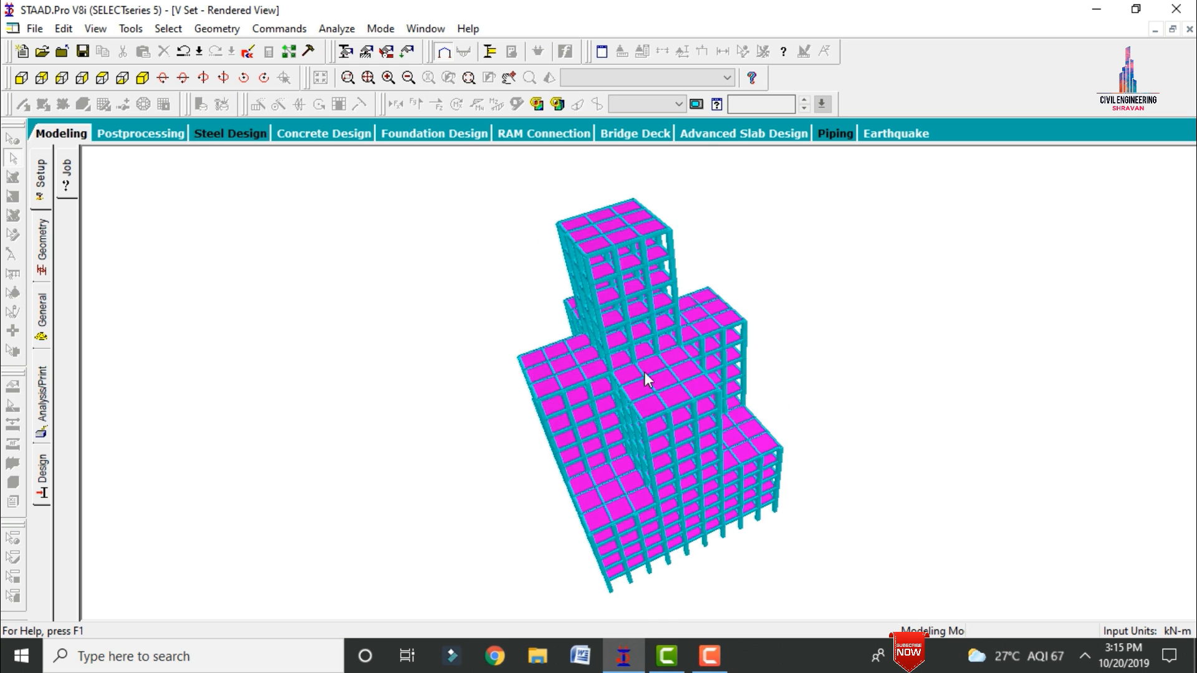
left_click_drag(644, 372, 805, 480)
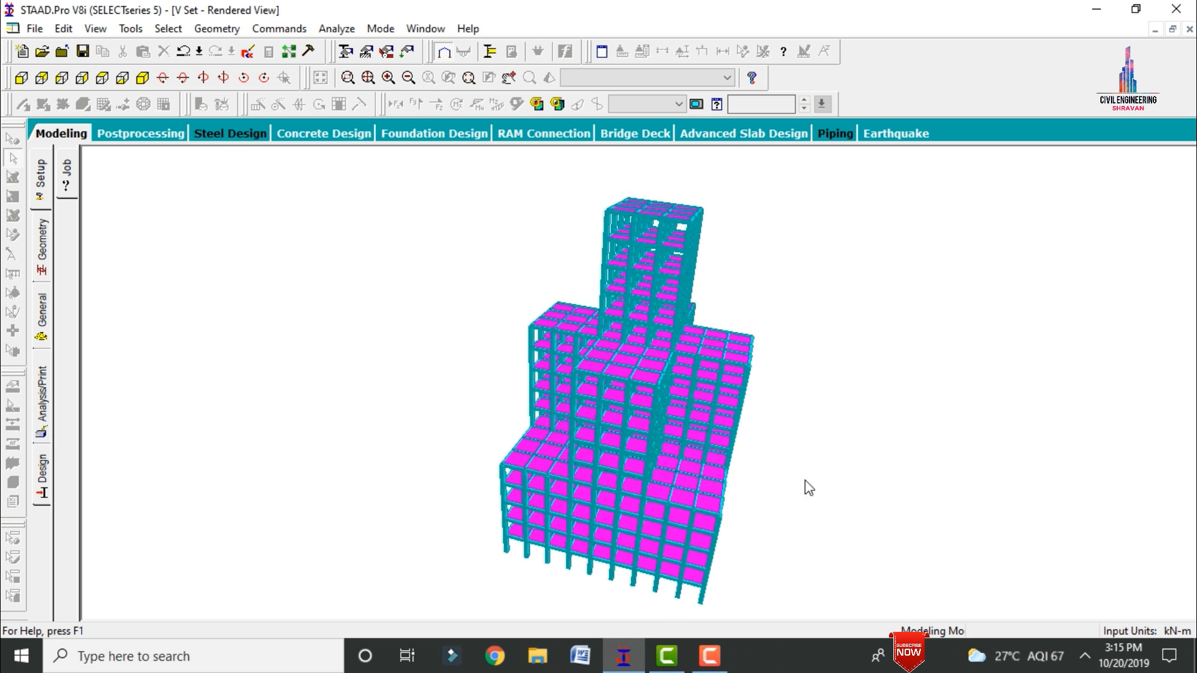
left_click(1097, 9)
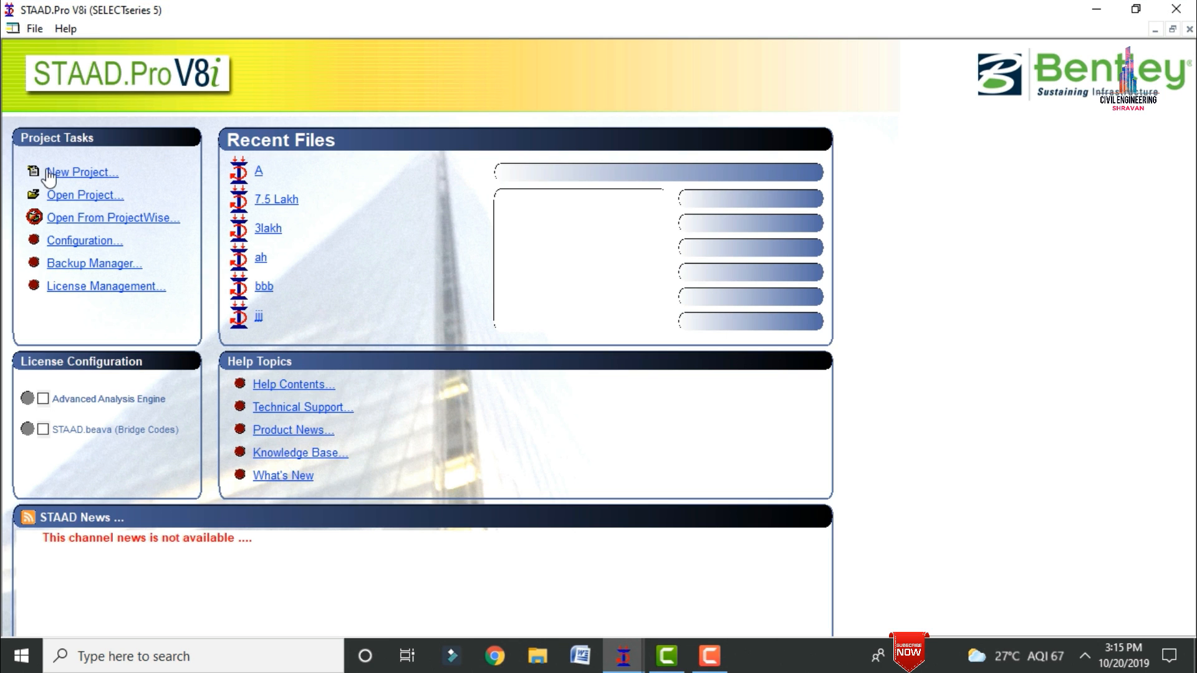
Step: Create a new Space structure with file name 15 in metres and kilonewtons, starting with Add Beam
left_click(55, 173)
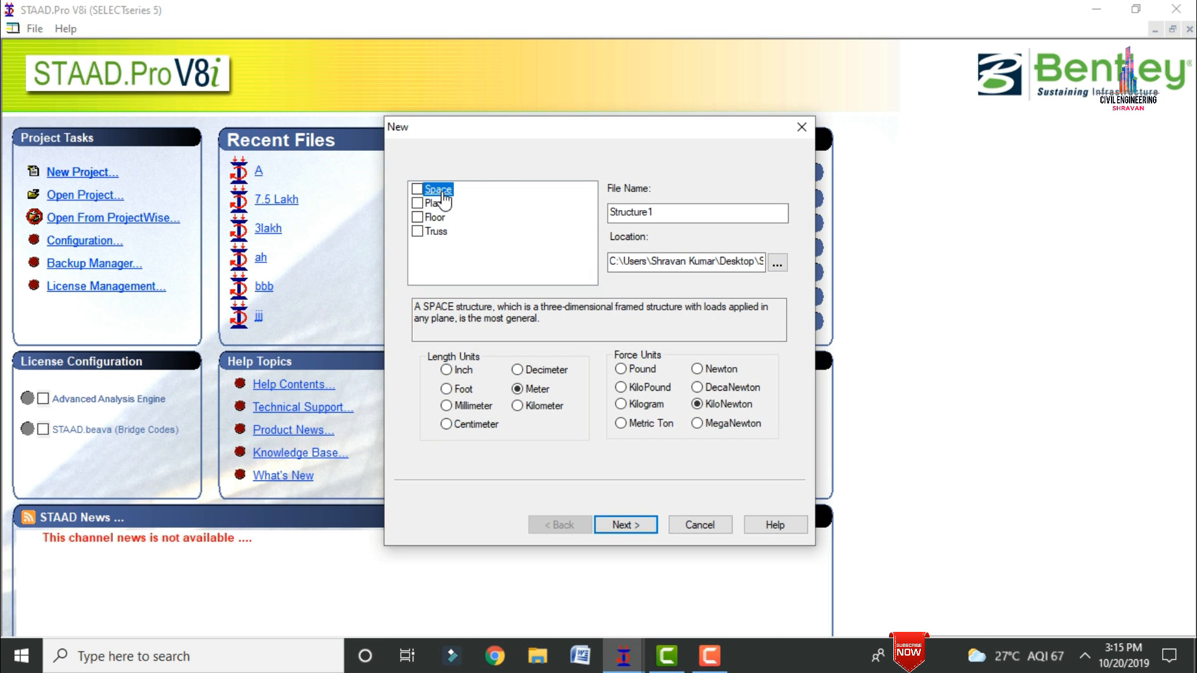
left_click(417, 189)
double_click(665, 211)
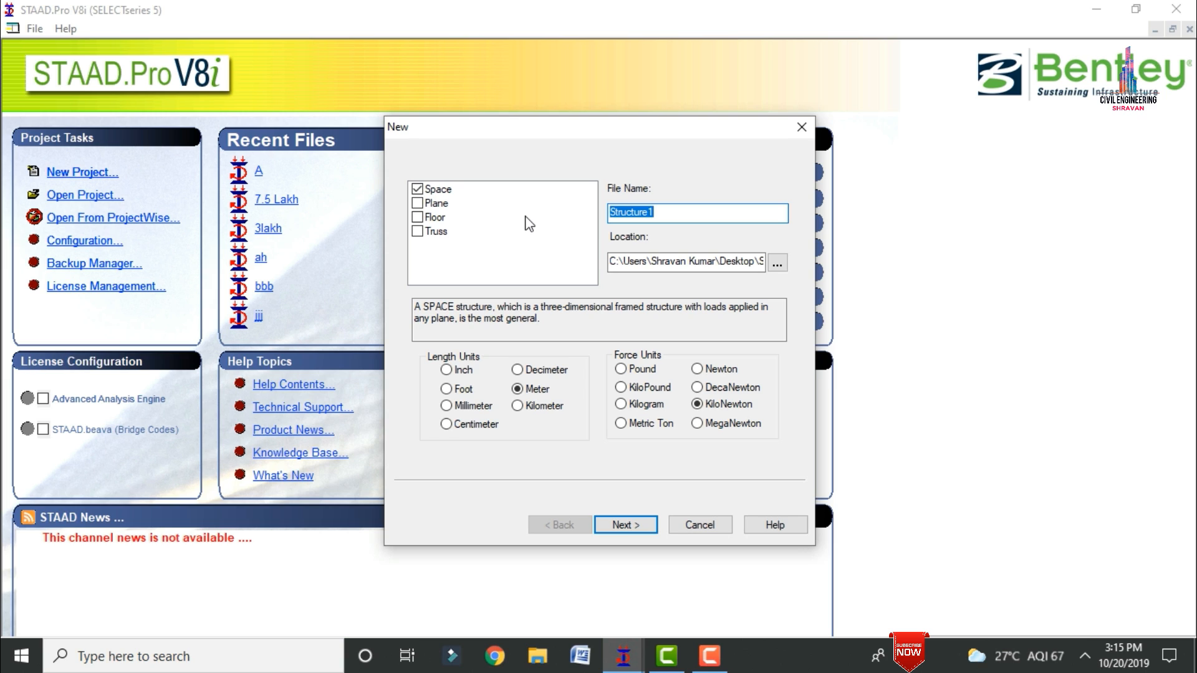
type("15")
left_click(623, 525)
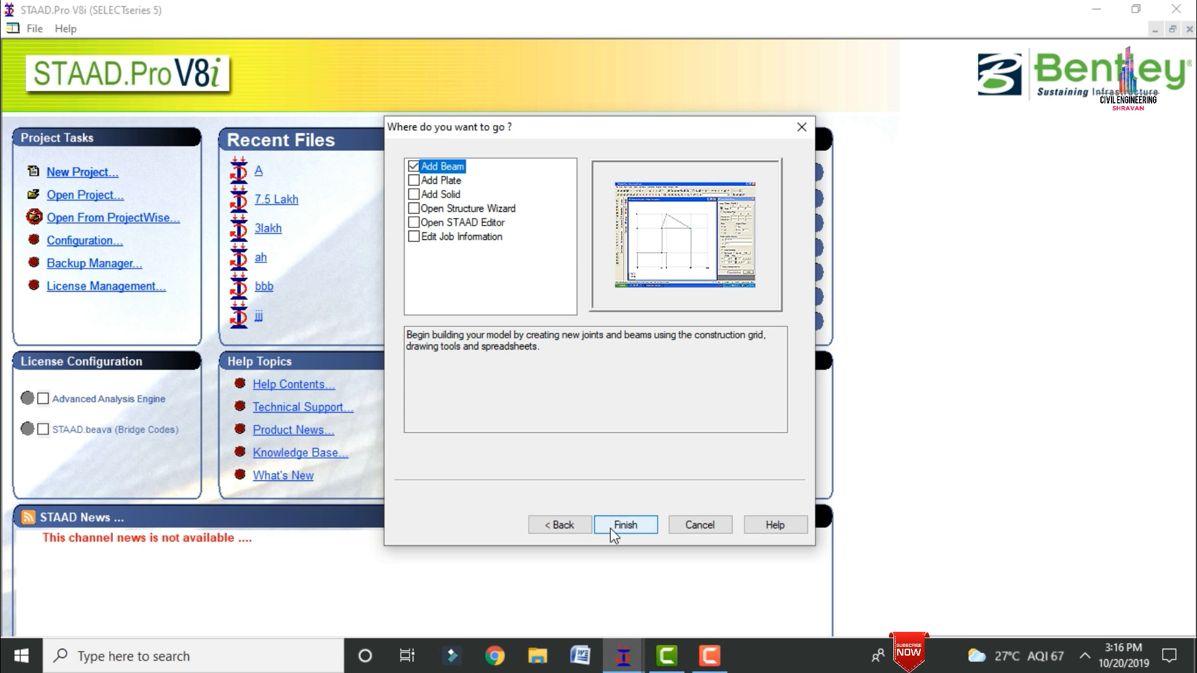
left_click(611, 528)
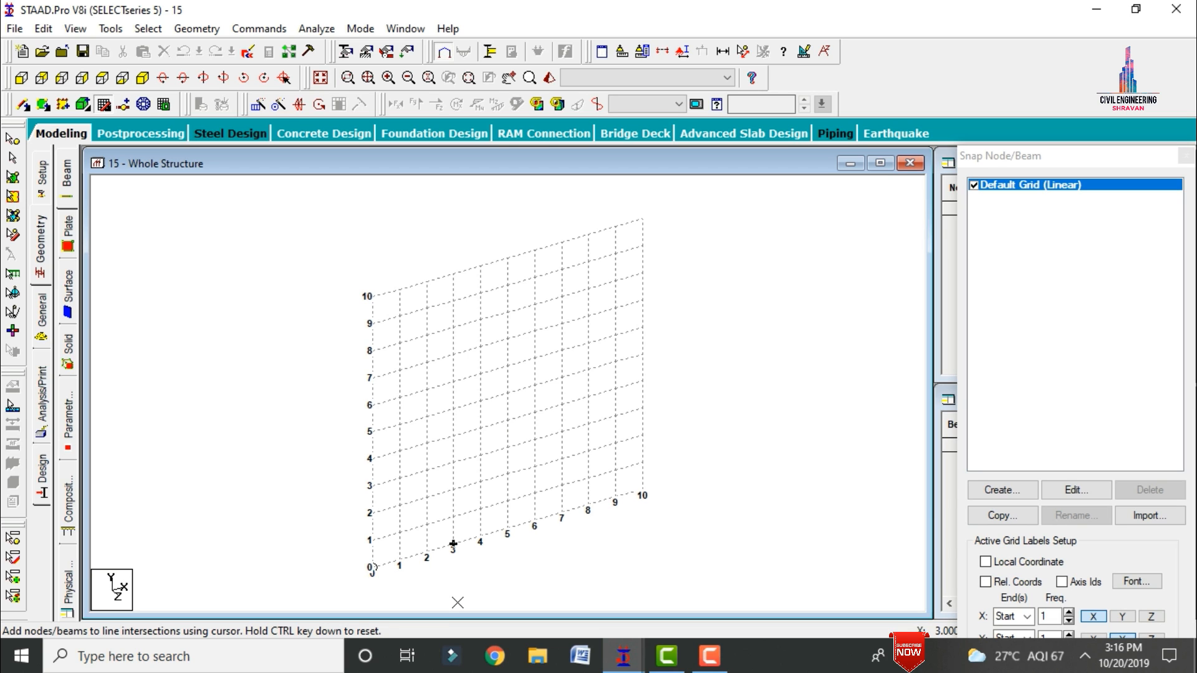
Step: Leave beam drawing, set the front view and open the Bay Frame prototype from the Structure Wizard's frame models
key("Escape")
left_click(22, 78)
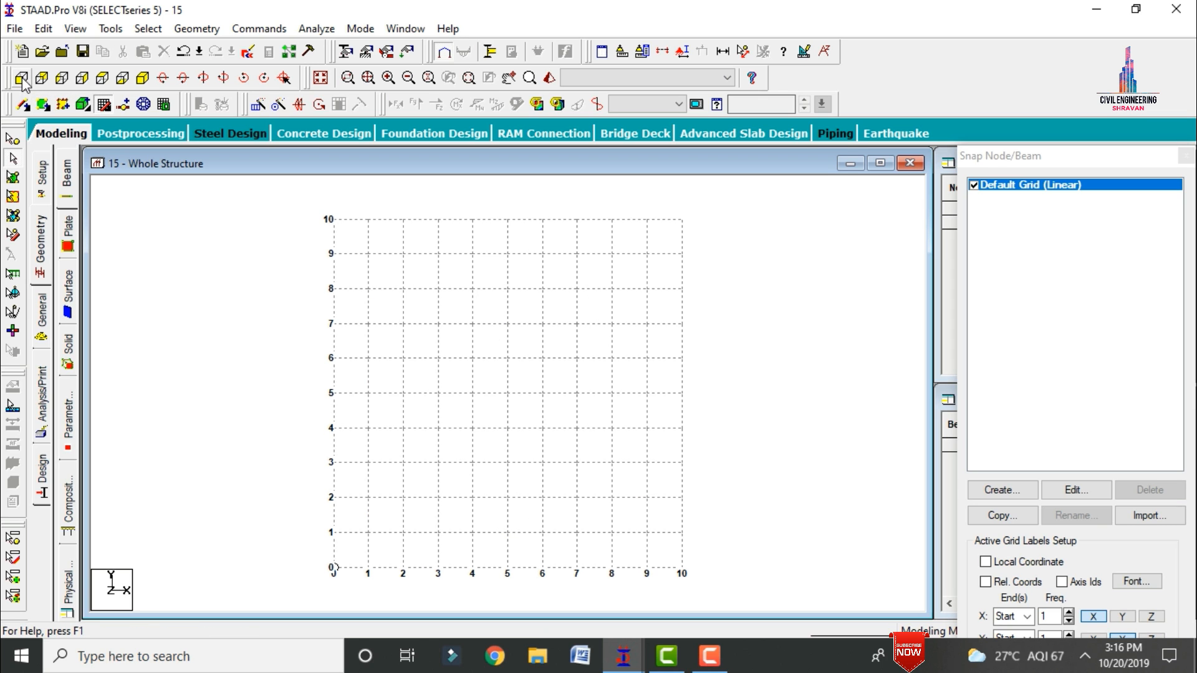
left_click(196, 29)
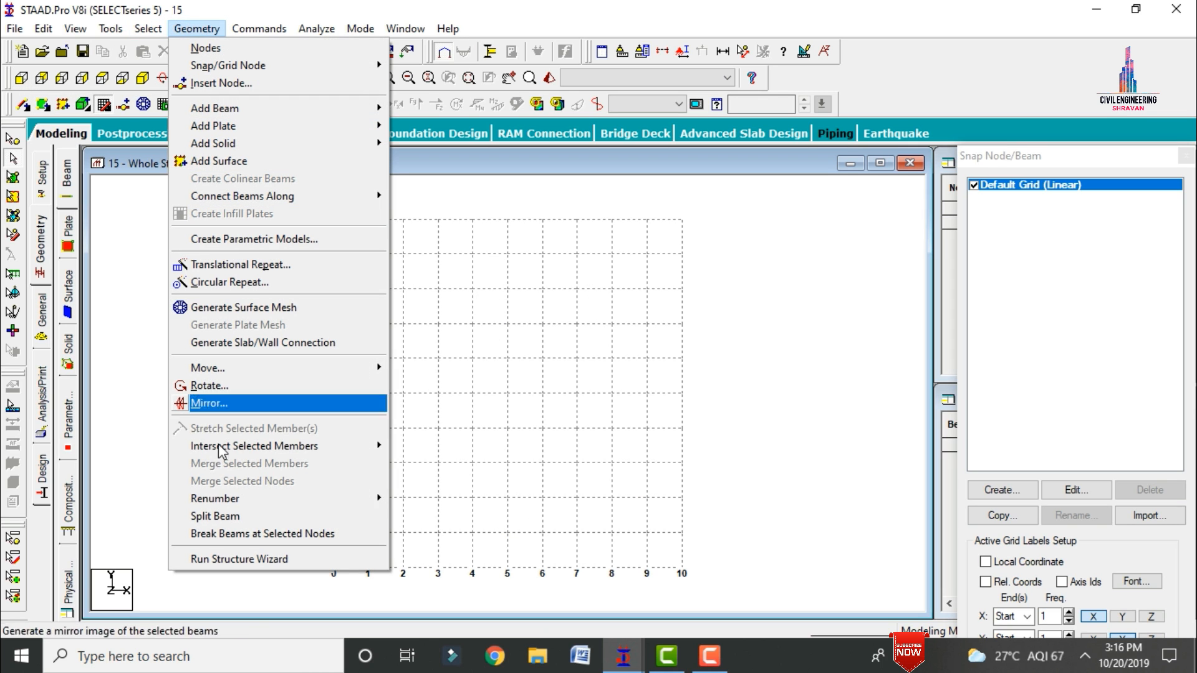
left_click(208, 556)
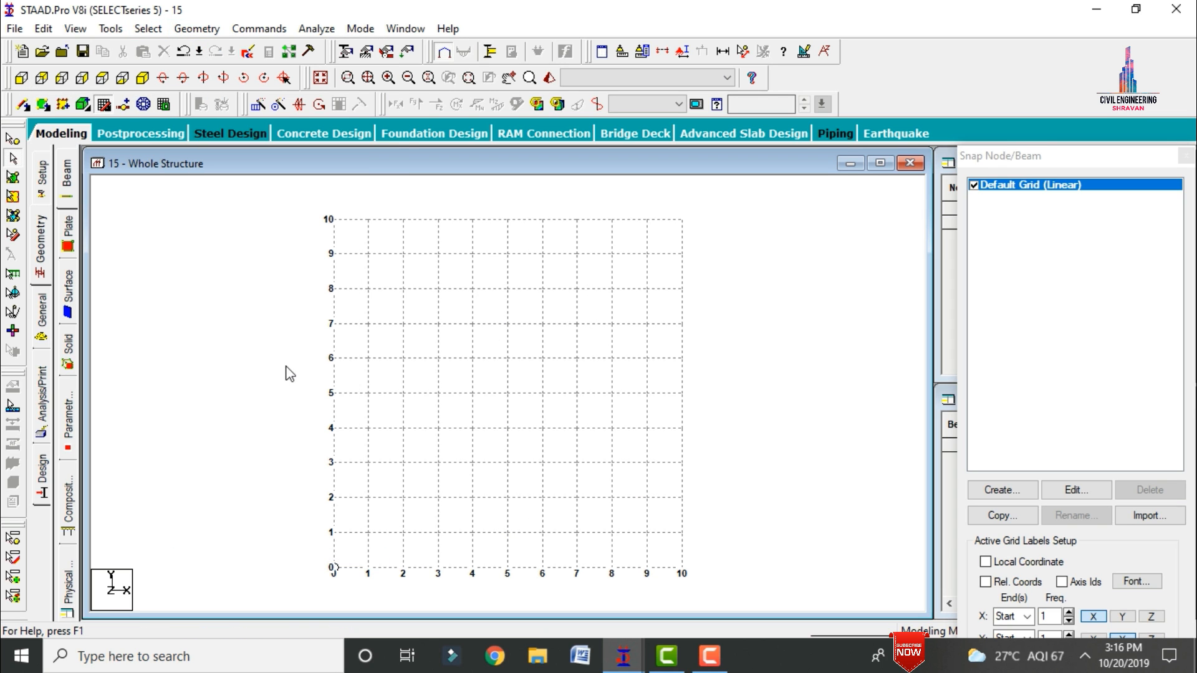
left_click(216, 247)
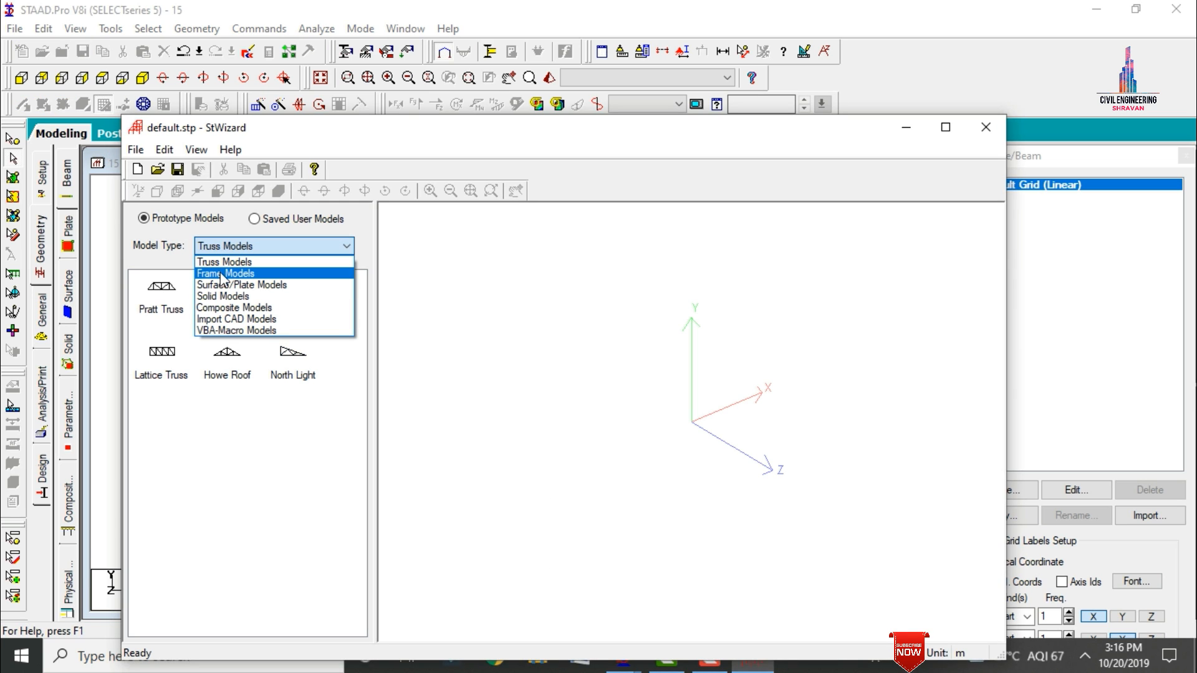
left_click(221, 274)
left_click(225, 285)
left_click(170, 292)
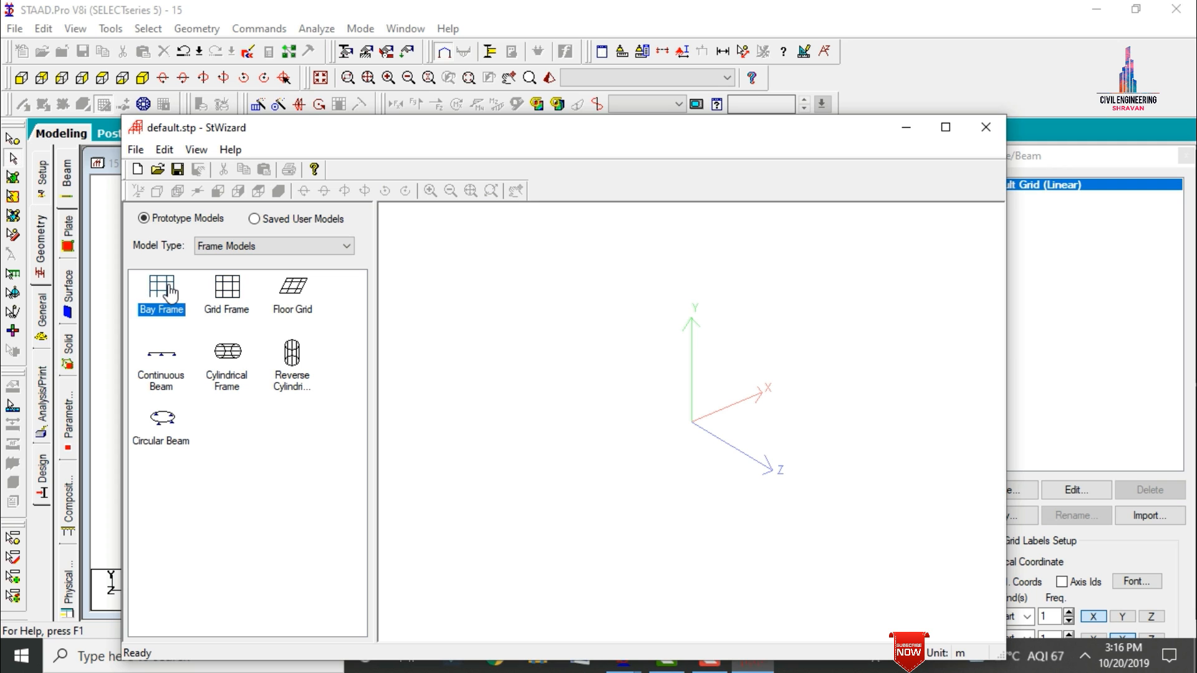
double_click(170, 292)
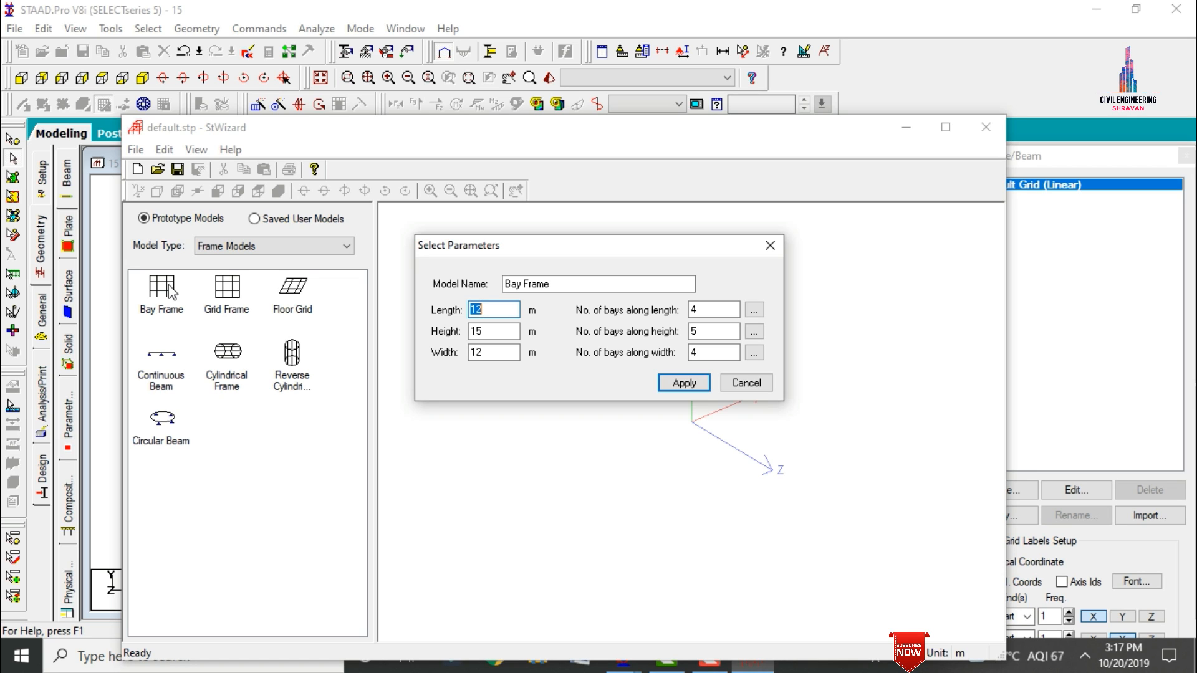
Step: Generate a bay frame 27 m long, 45 m high and 27 m wide, with 9, 15 and 9 bays respectively
type("2")
key("Tab")
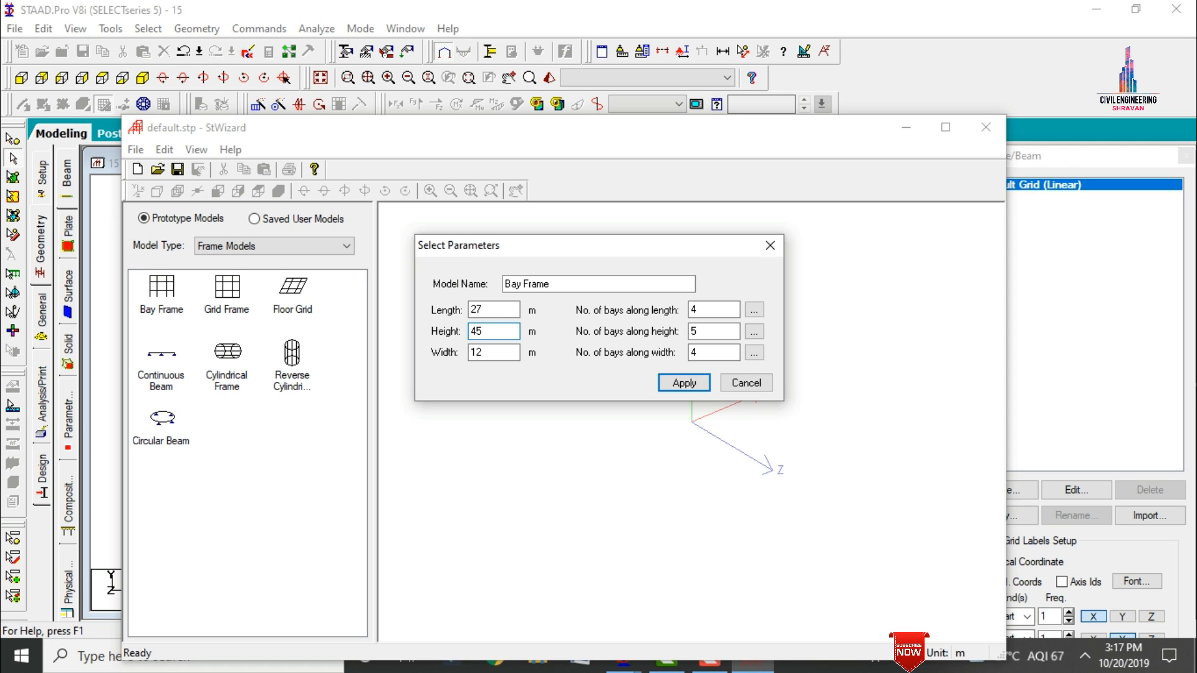
key("Tab")
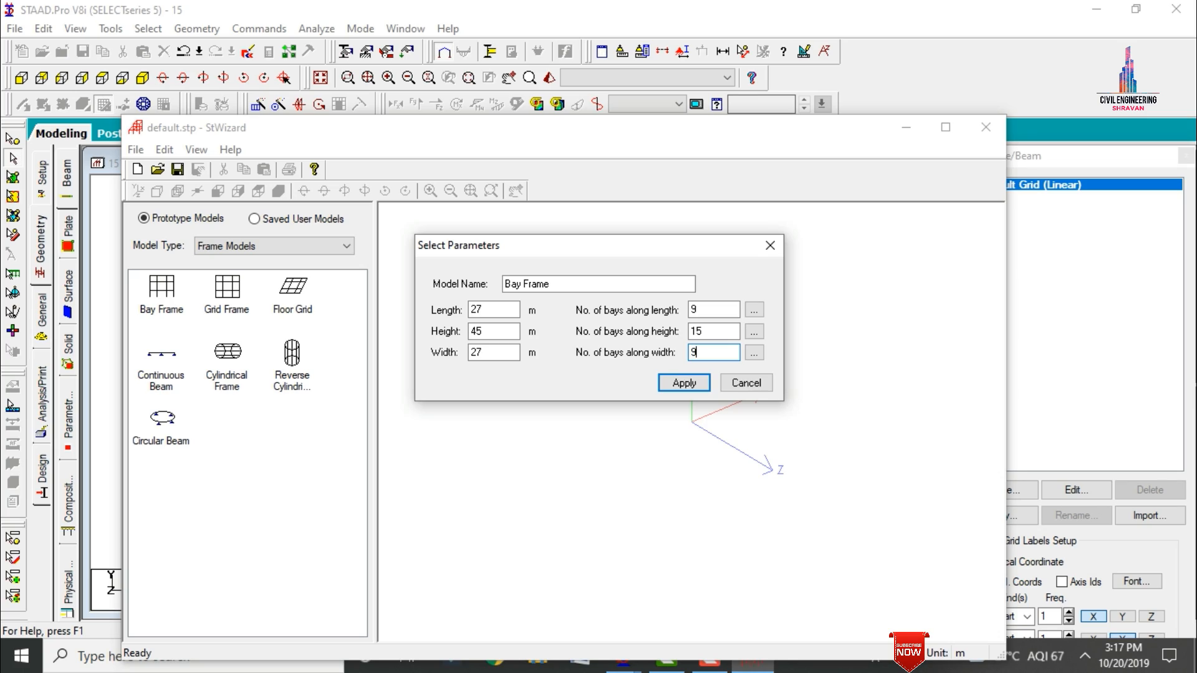
left_click(673, 383)
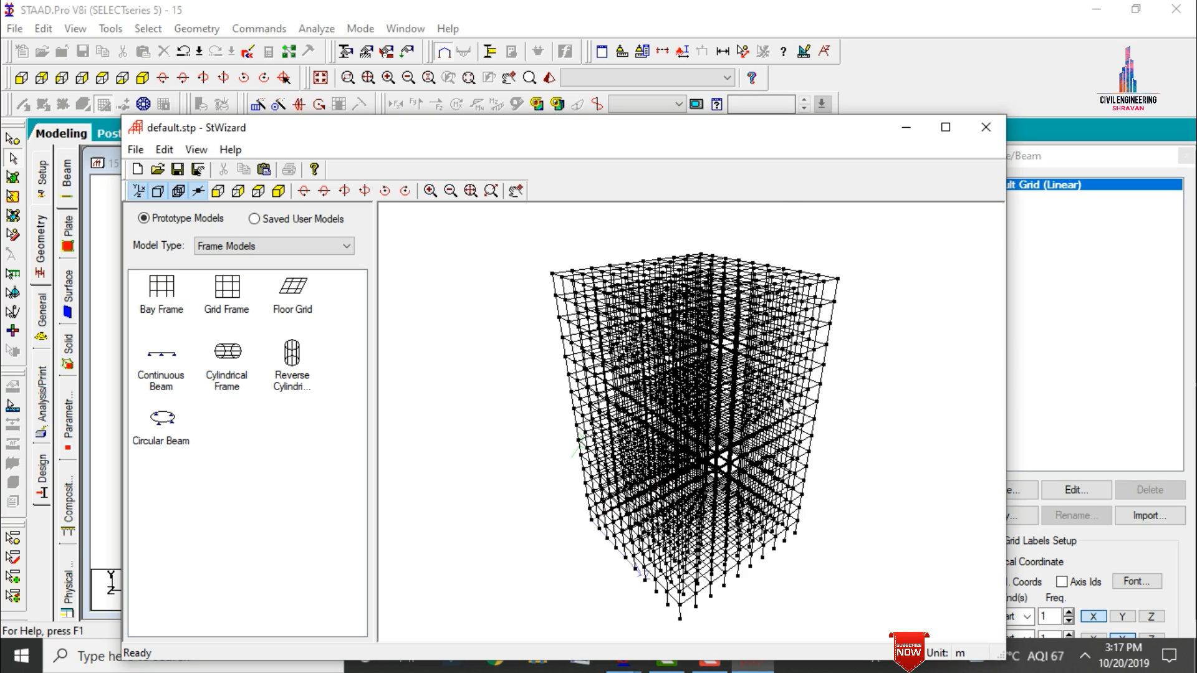
Step: Merge the generated bay frame into the STAAD.Pro model with X, Y and Z offsets of 0
left_click_drag(784, 398, 1082, 315)
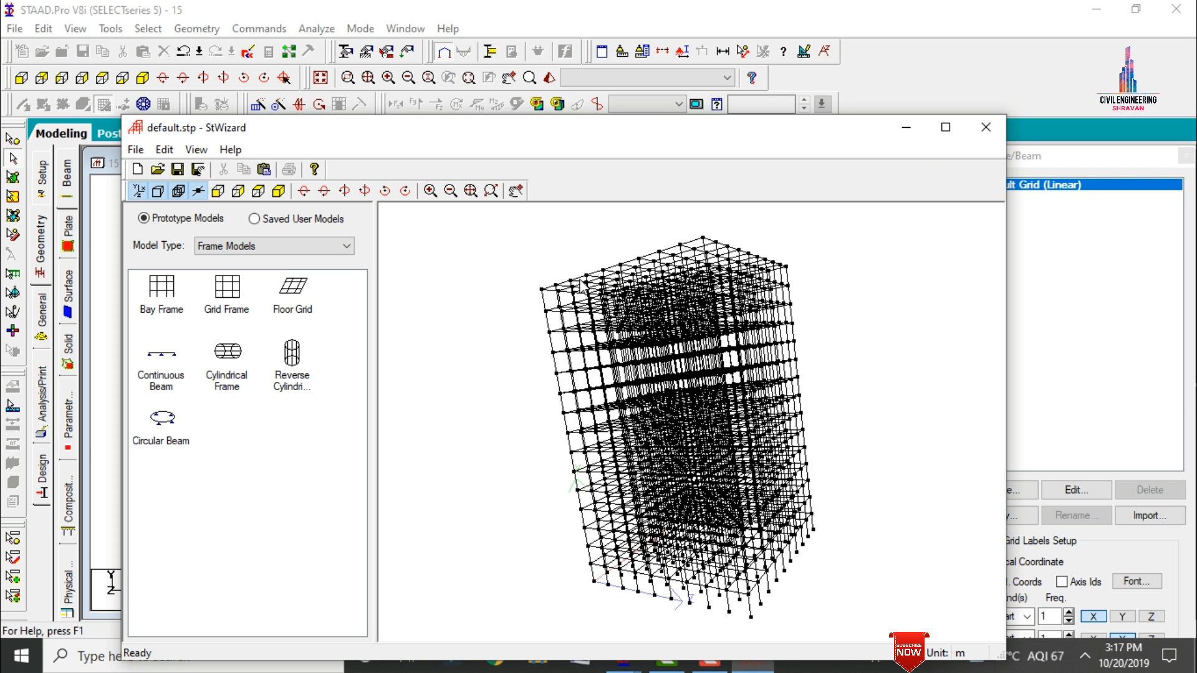
left_click(138, 151)
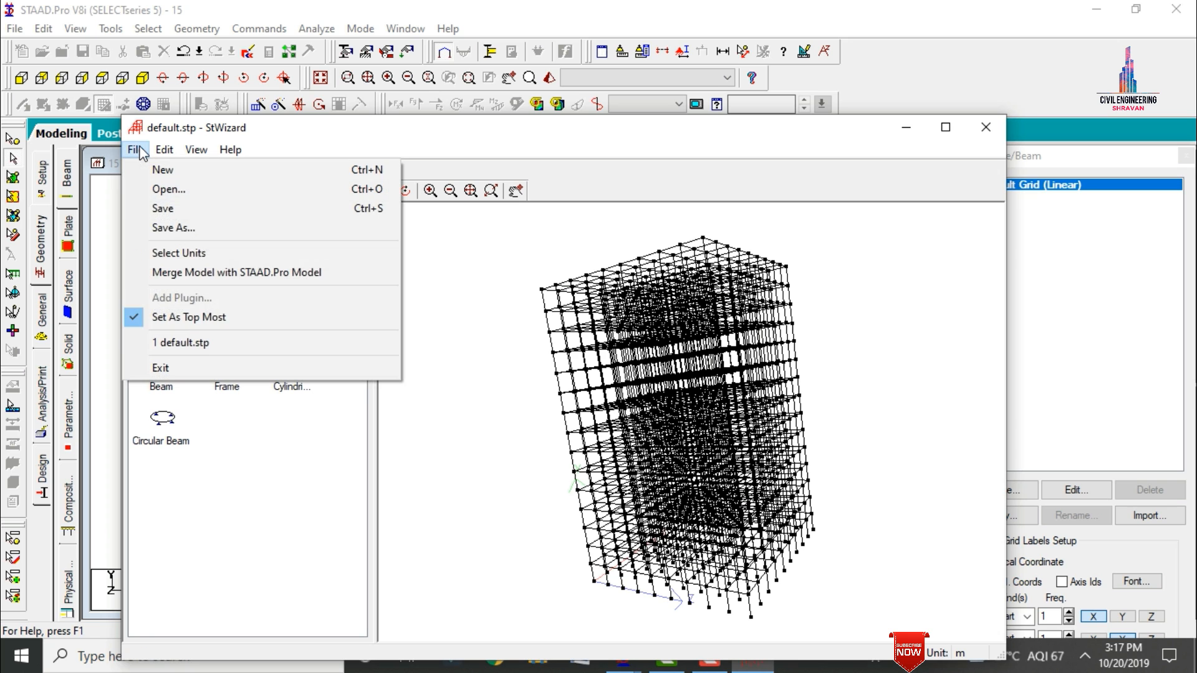
left_click(199, 273)
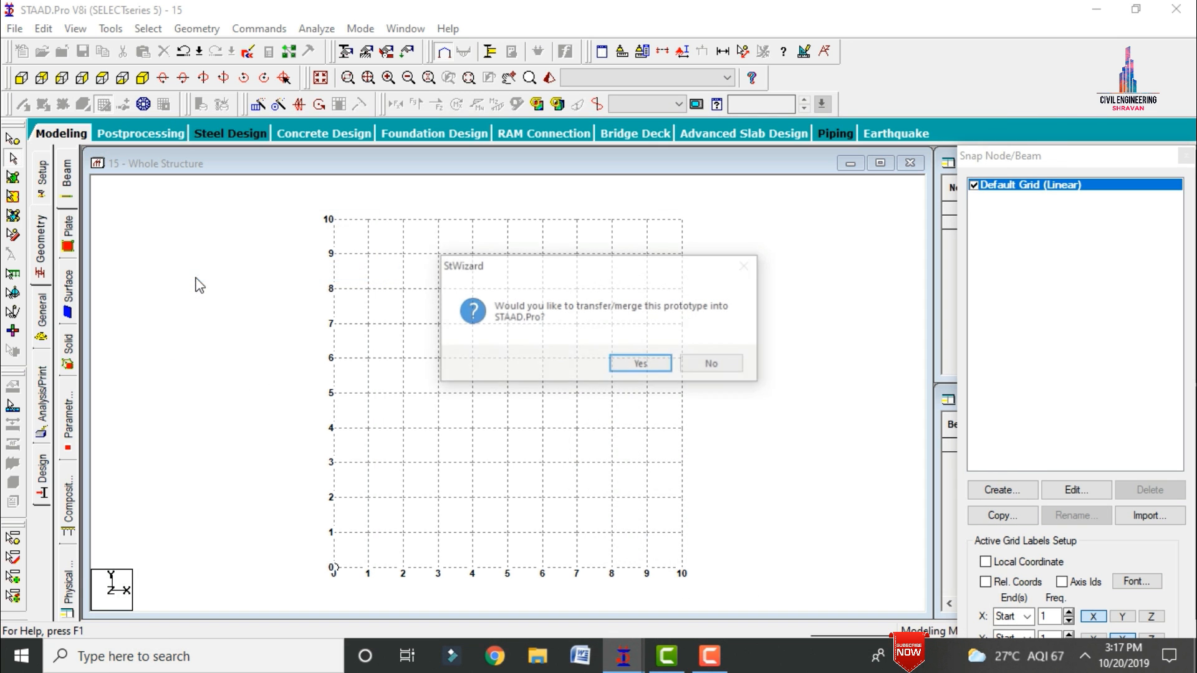
left_click(639, 366)
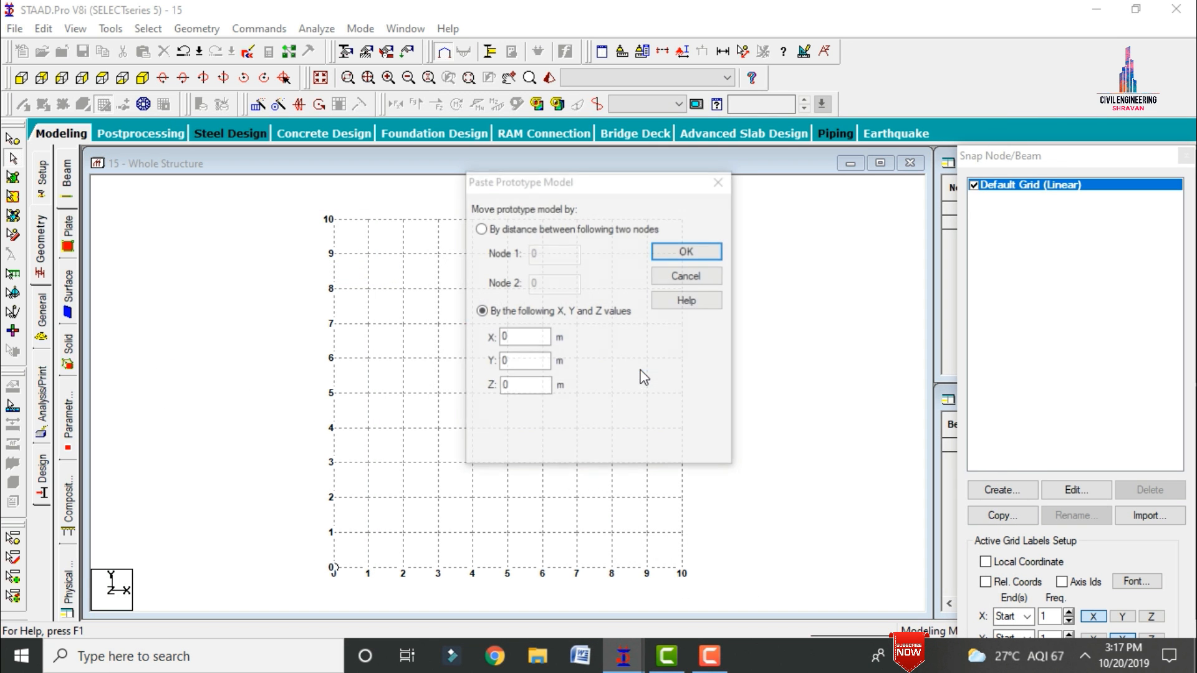
left_click(685, 250)
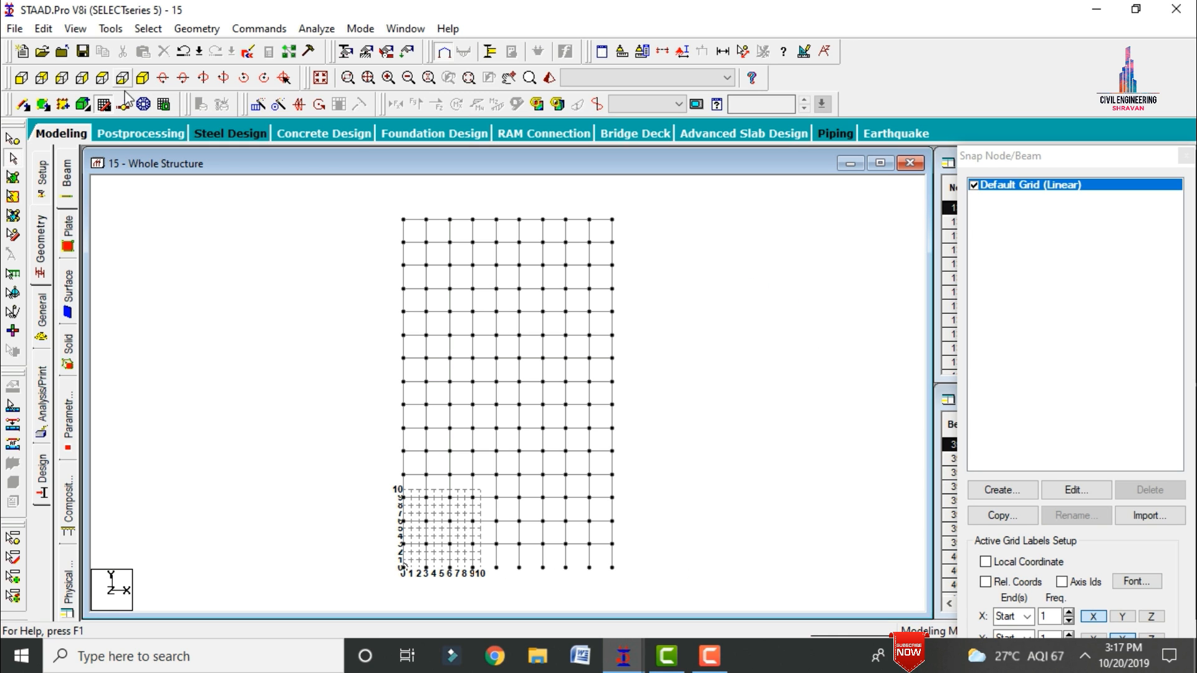
Step: Hide the snap grid and cut the view to the five middle storeys using the Window / Rubber Band section option
left_click(124, 103)
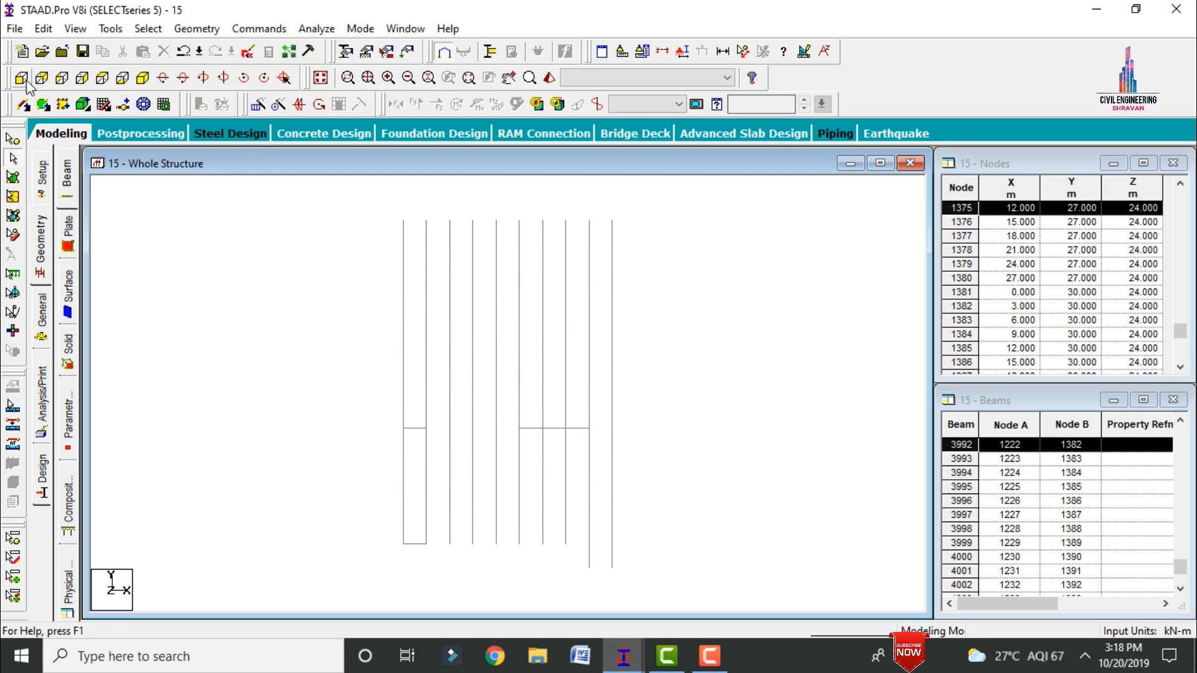
left_click(662, 53)
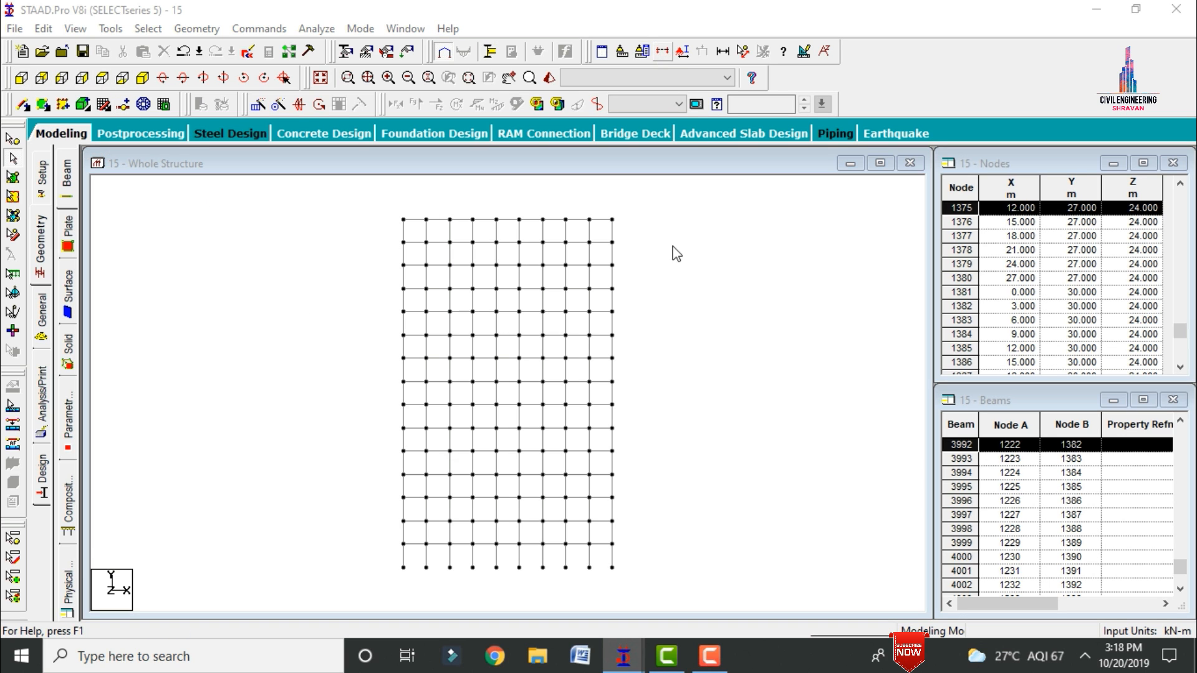
left_click(657, 225)
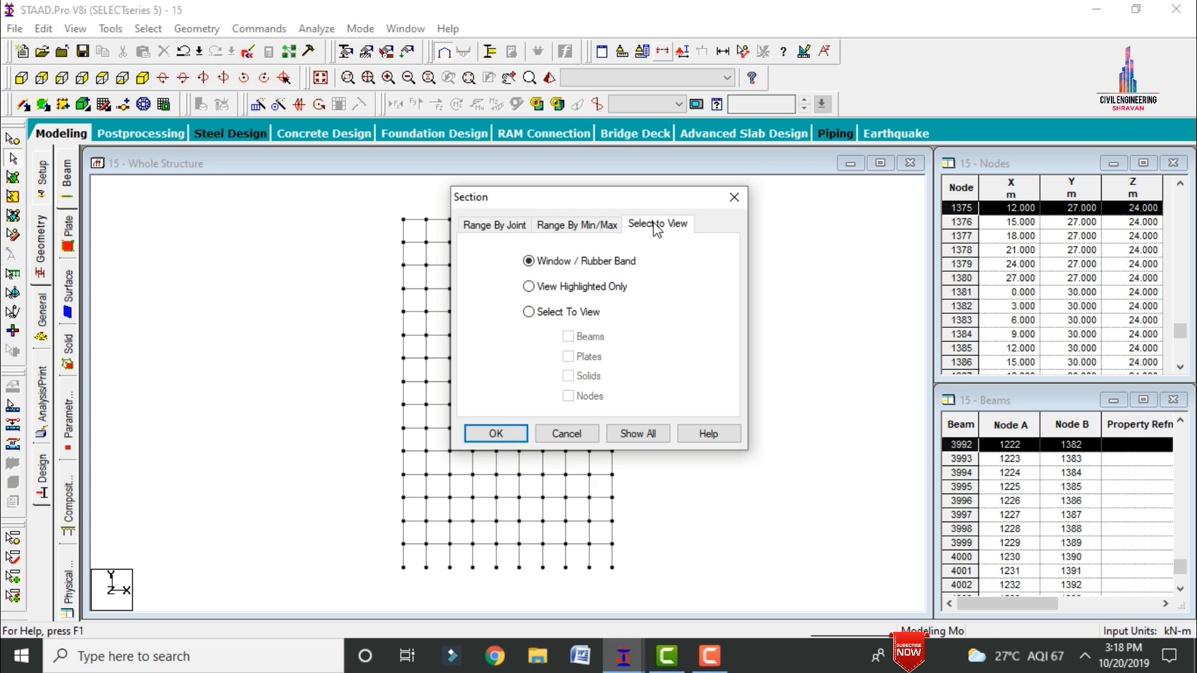
left_click(490, 433)
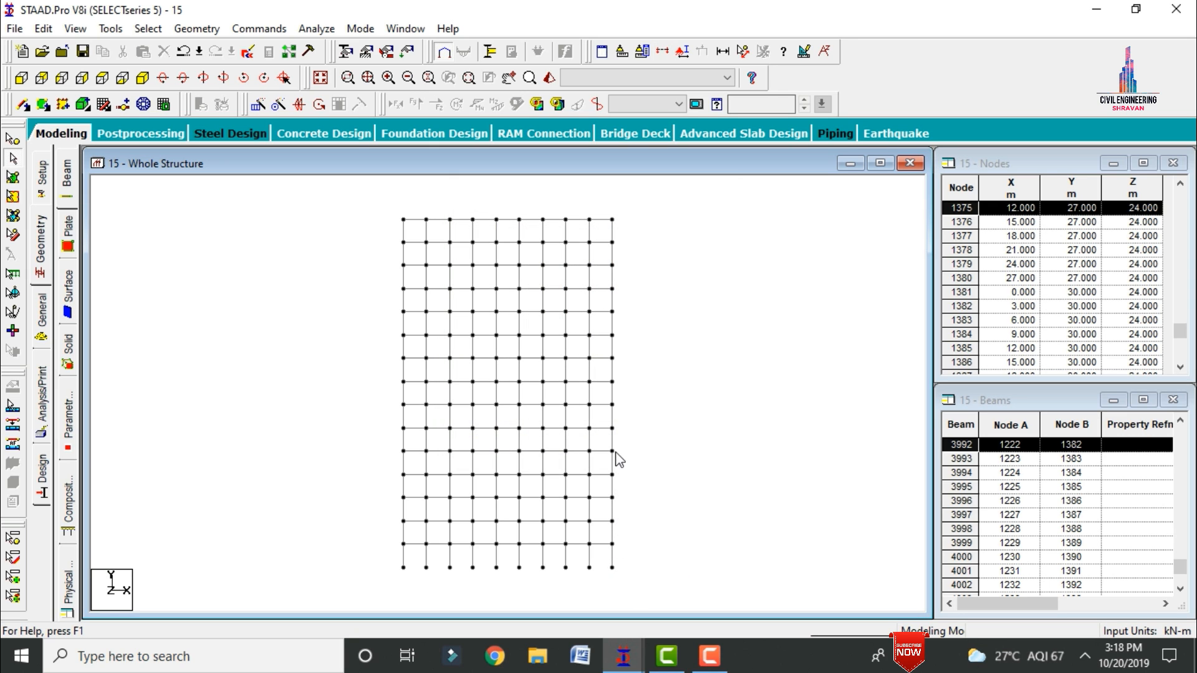
left_click_drag(621, 446, 352, 335)
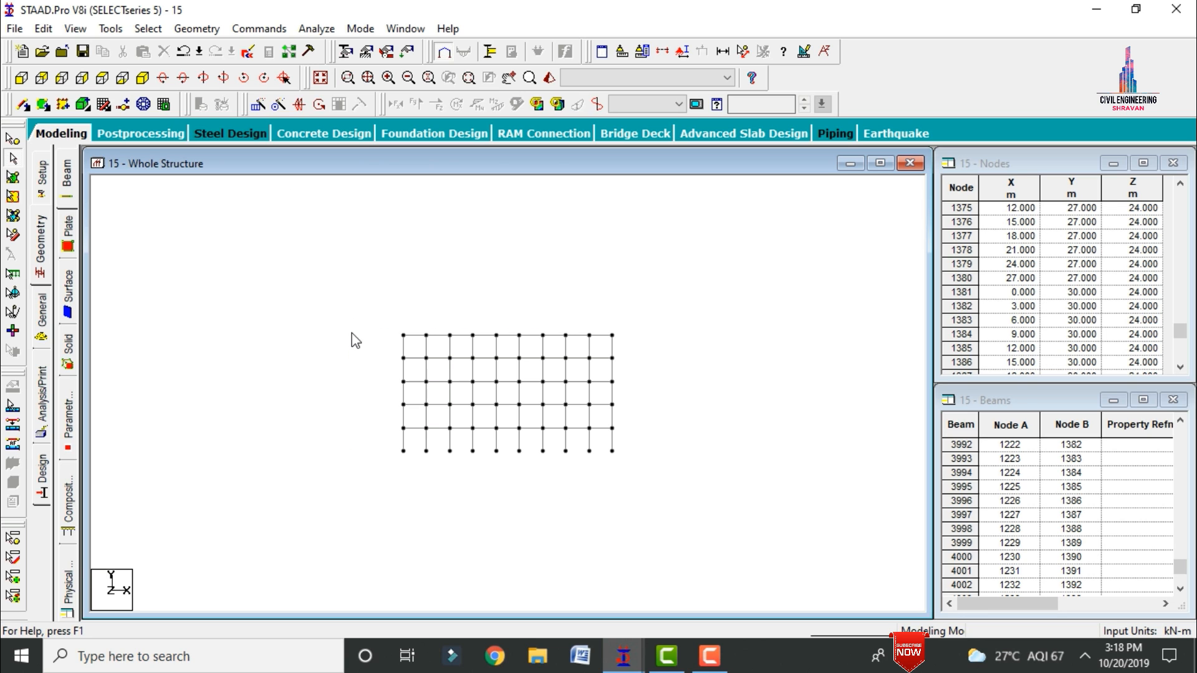
Step: In plan view, delete the beams of the upper-right corner block of three by three bays and their orphaned nodes
left_click(102, 78)
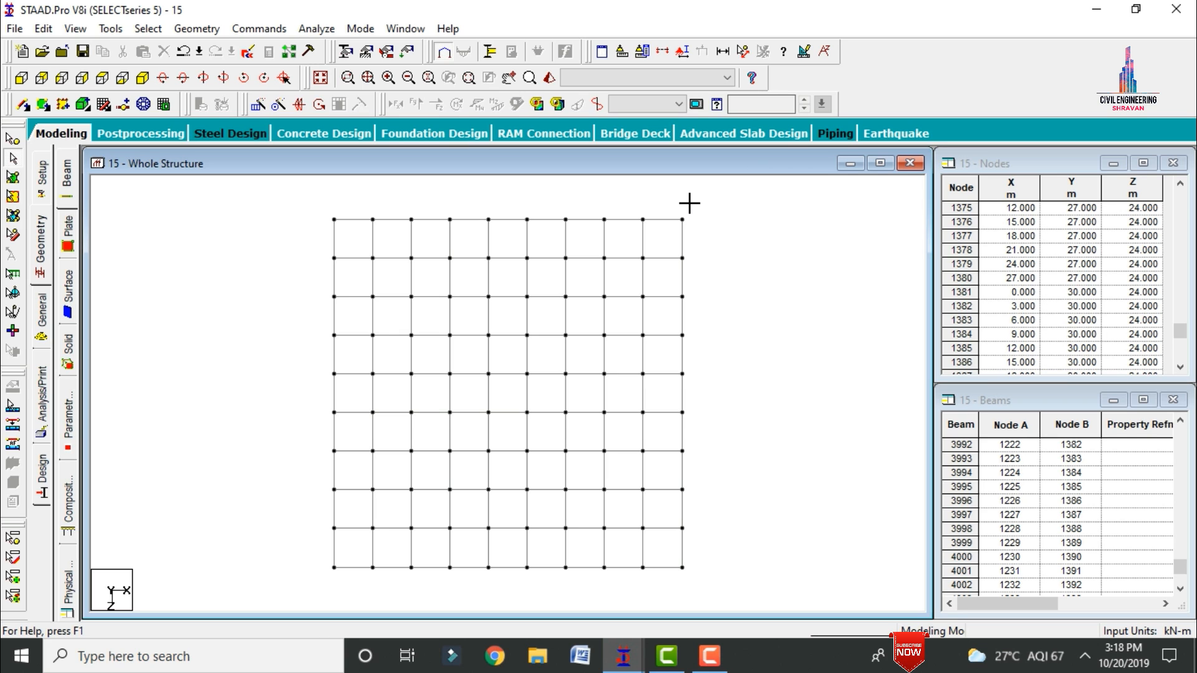
left_click_drag(689, 203, 574, 331)
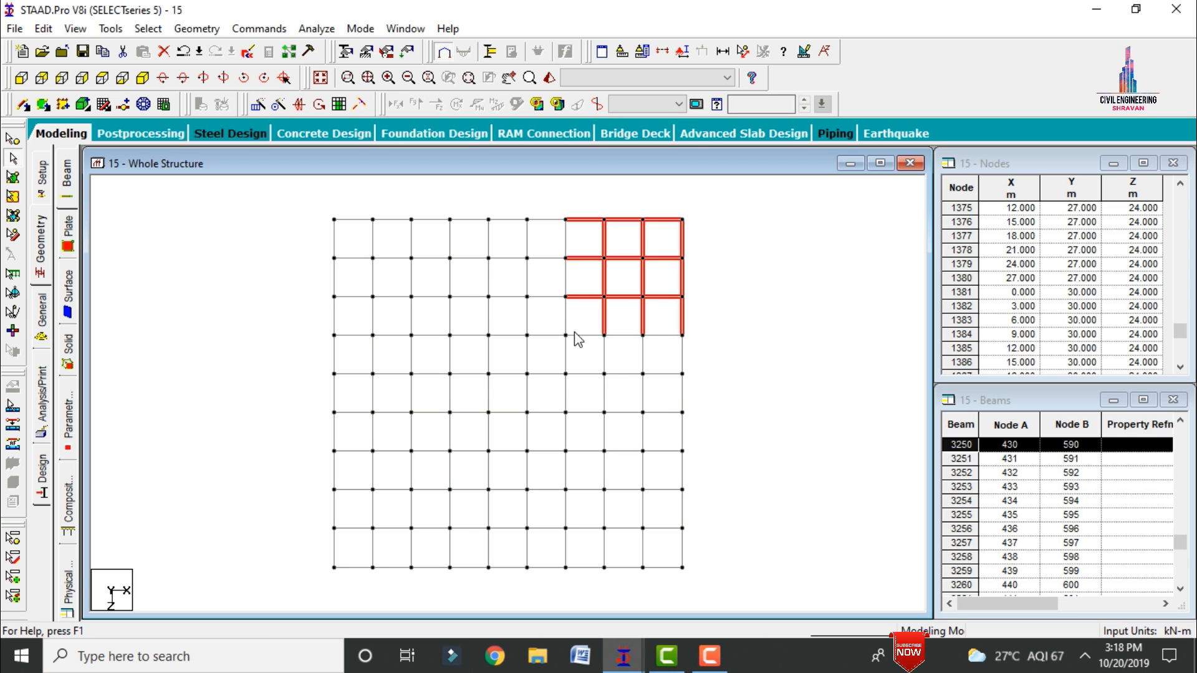
key("Delete")
key("Return")
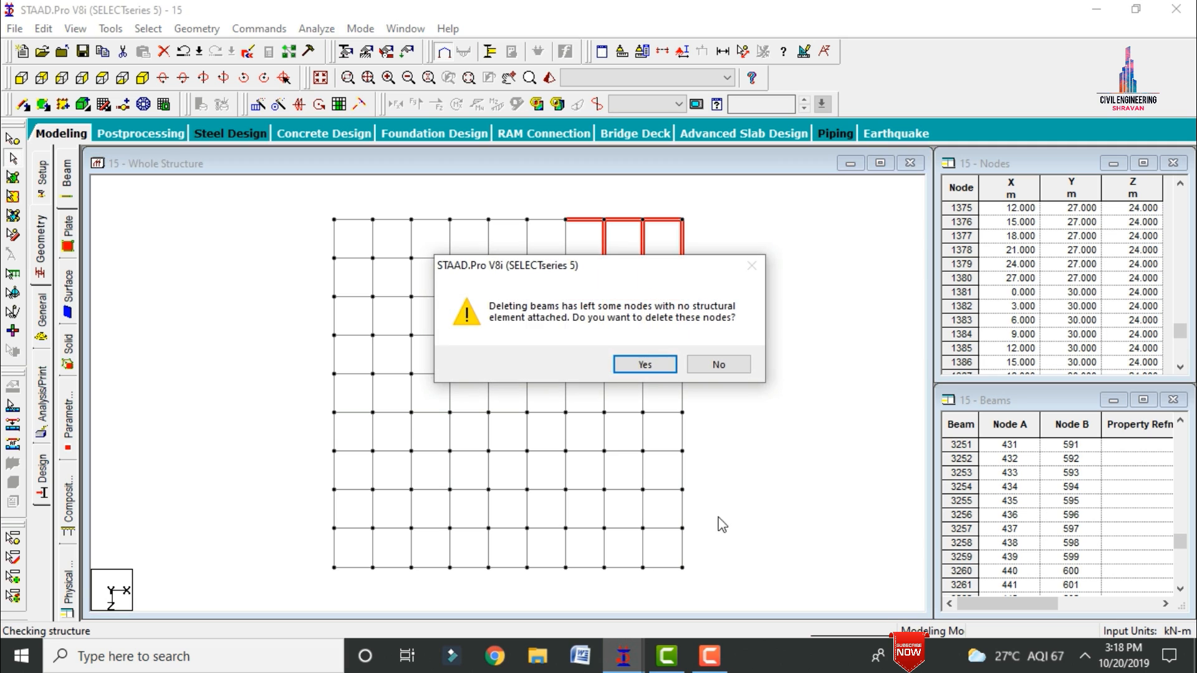
left_click(637, 366)
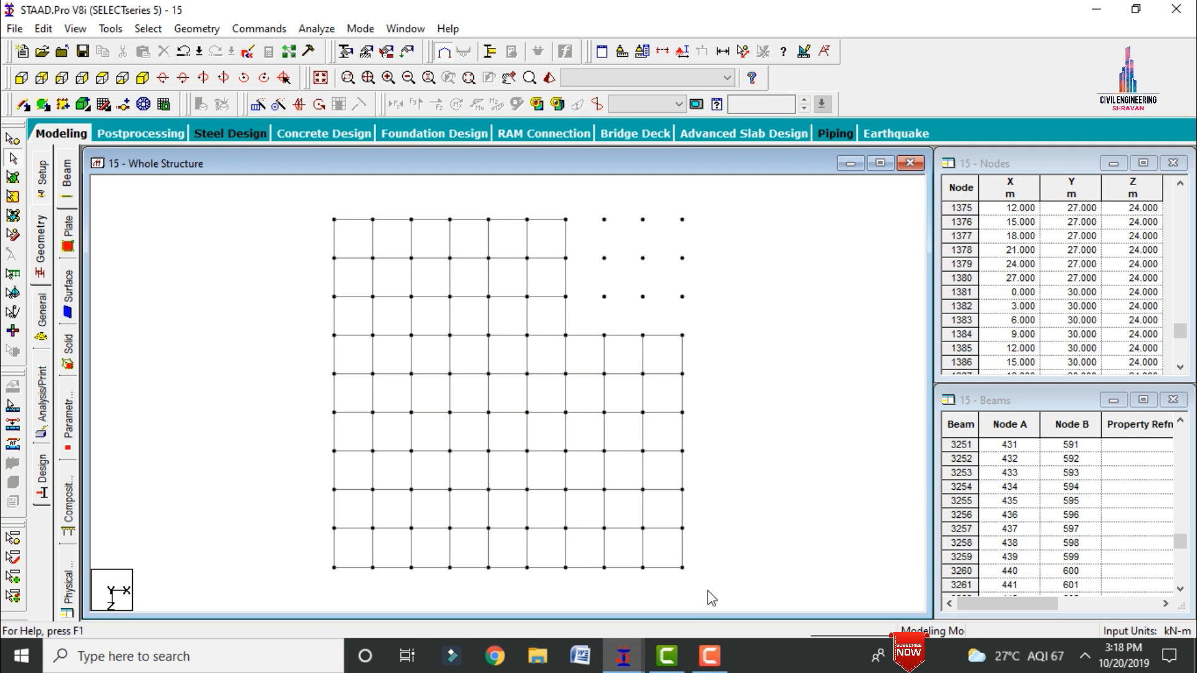
Step: Delete the beams and orphaned nodes of the lower-right corner block of three by three bays in plan
left_click_drag(696, 571, 570, 458)
key("Delete")
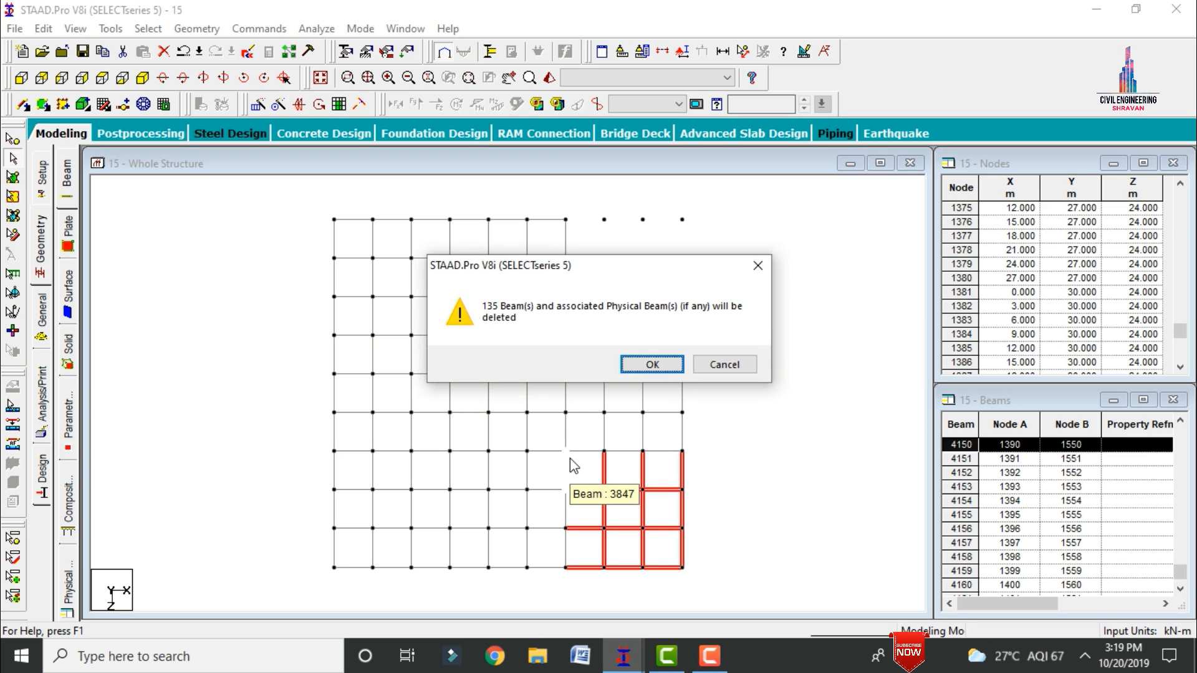
key("Return")
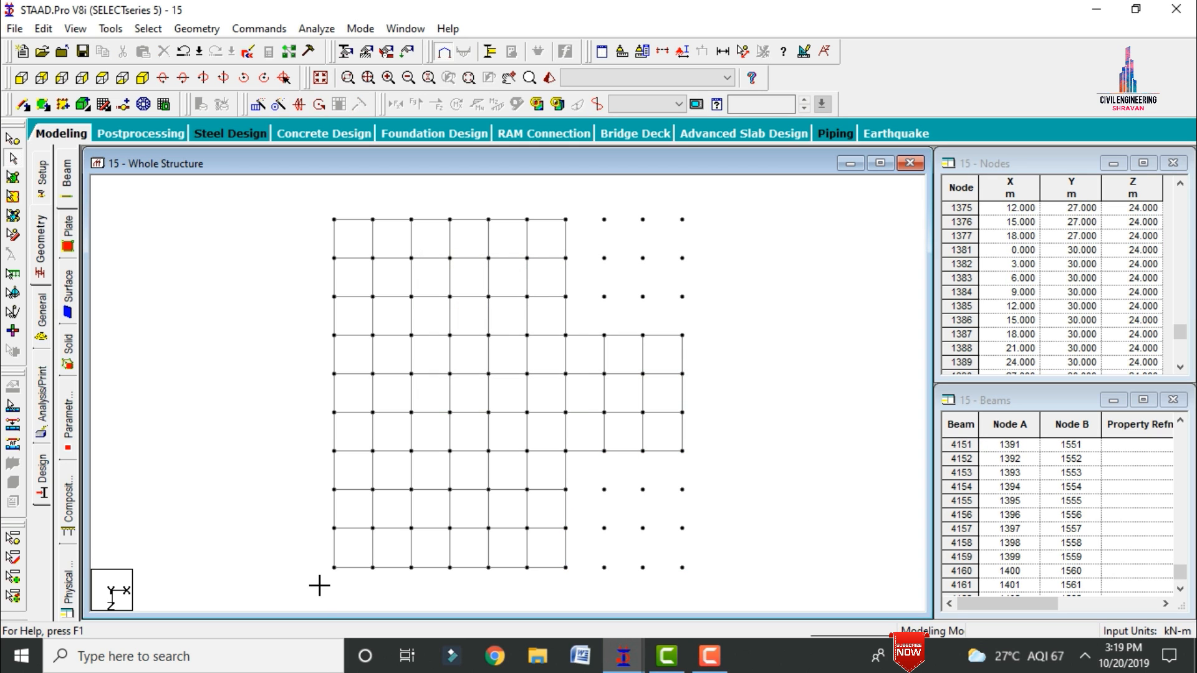
Step: Delete the beams and orphaned nodes of the lower-left corner block of three by three bays in plan
left_click_drag(319, 586, 446, 460)
key("Delete")
key("Return")
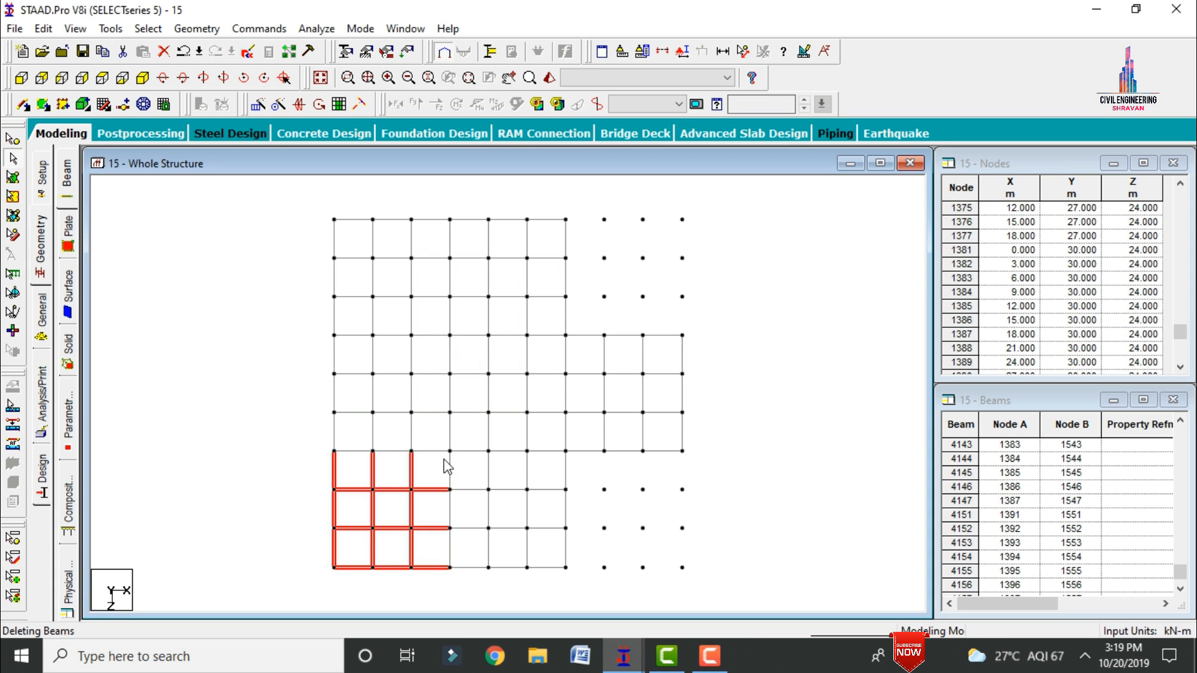
left_click(652, 371)
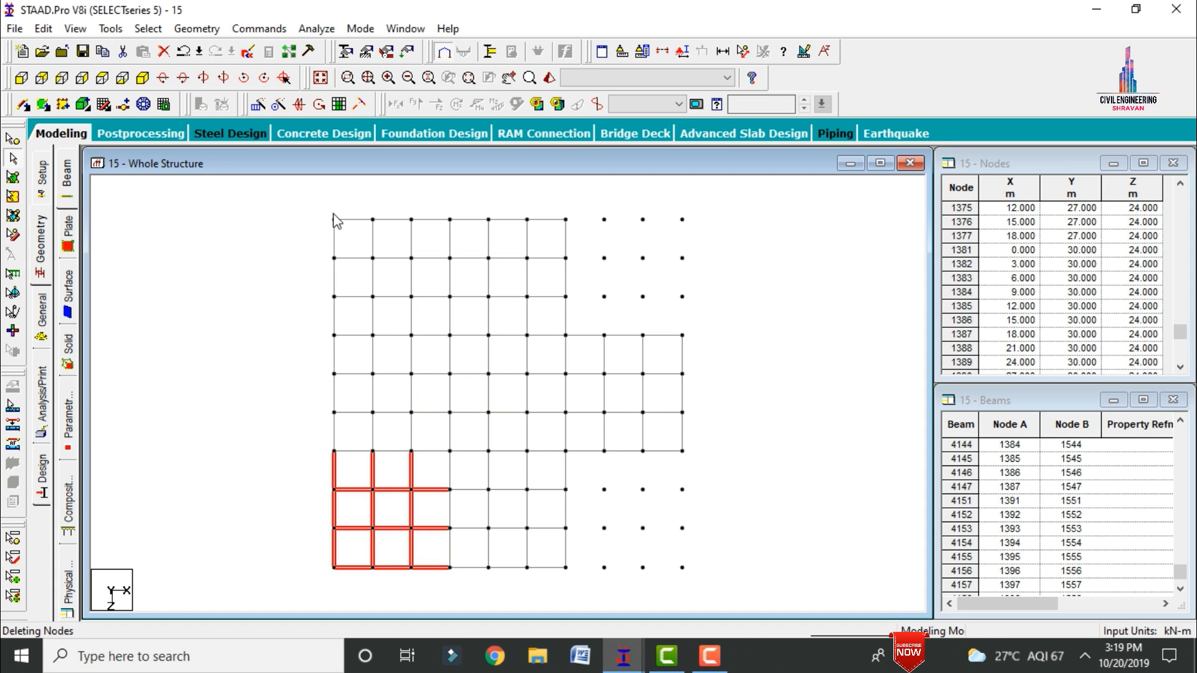
Step: Delete the beams and orphaned nodes of the upper-left corner block of three by three bays in plan
left_click_drag(301, 193, 444, 330)
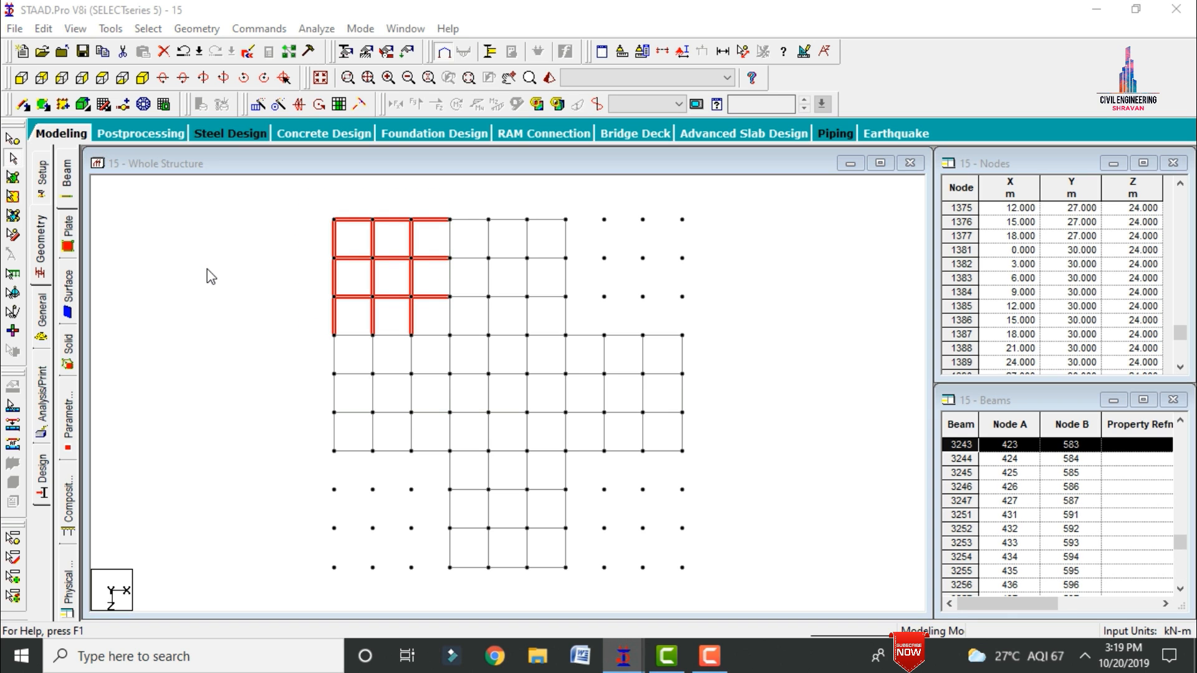
key("Delete")
key("Return")
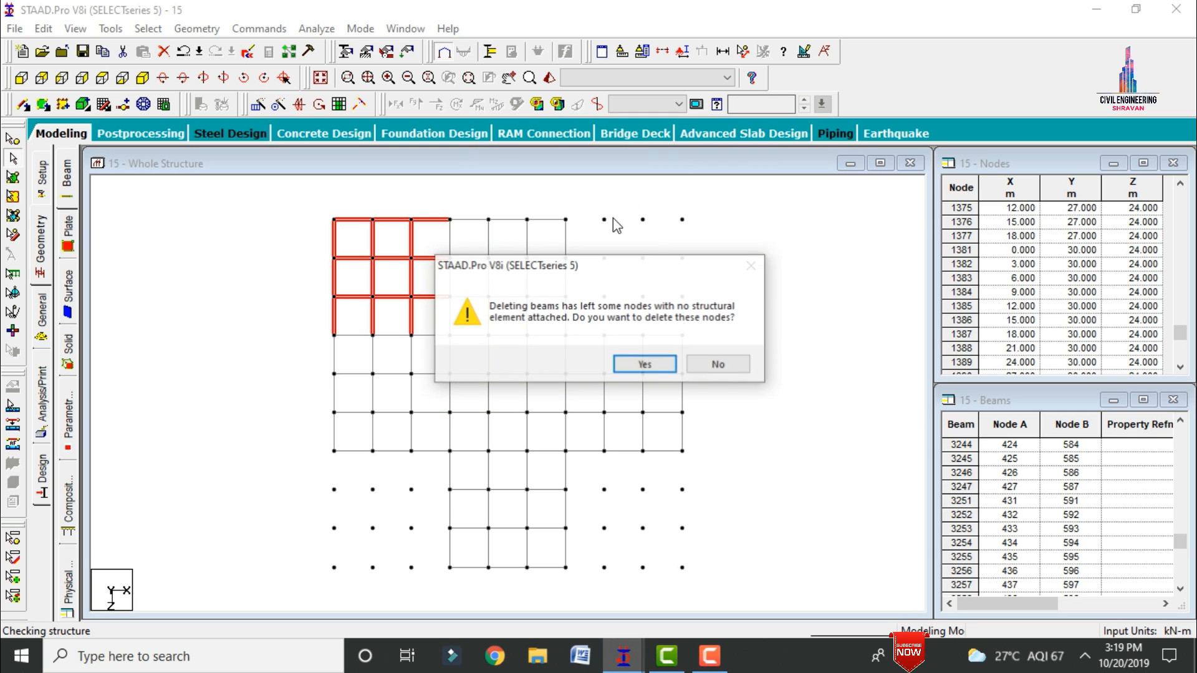
left_click(642, 364)
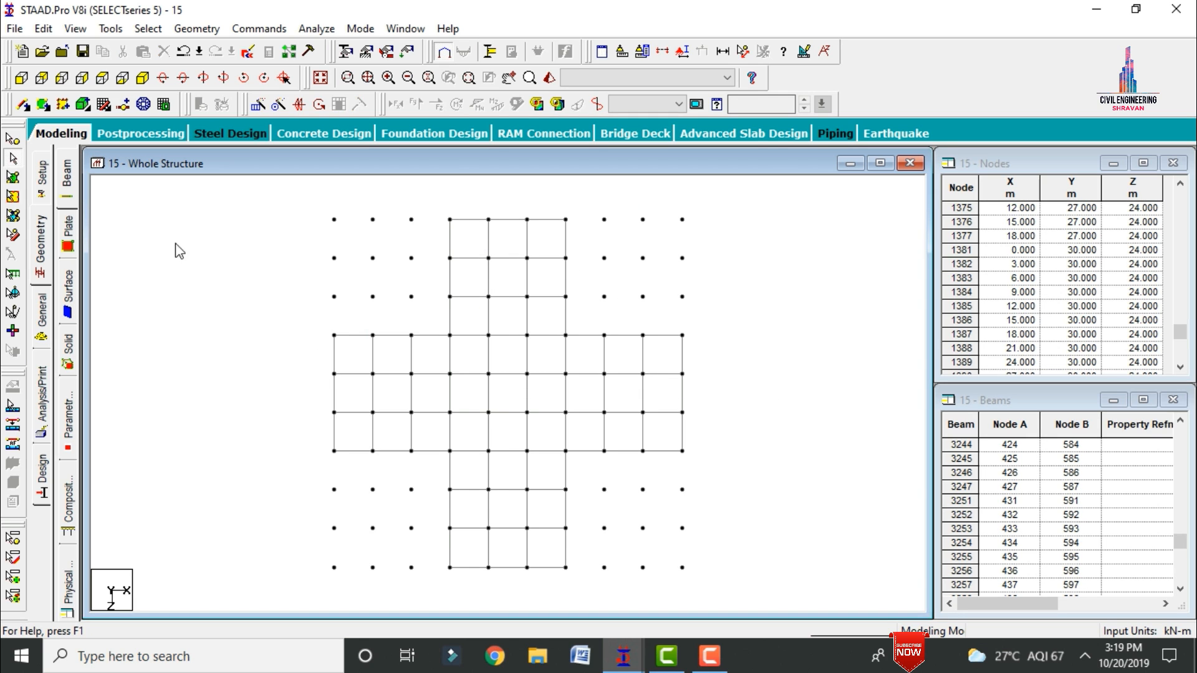
Step: Select the leftover loose nodes in all four corner blocks of the plan and delete them
left_click(14, 142)
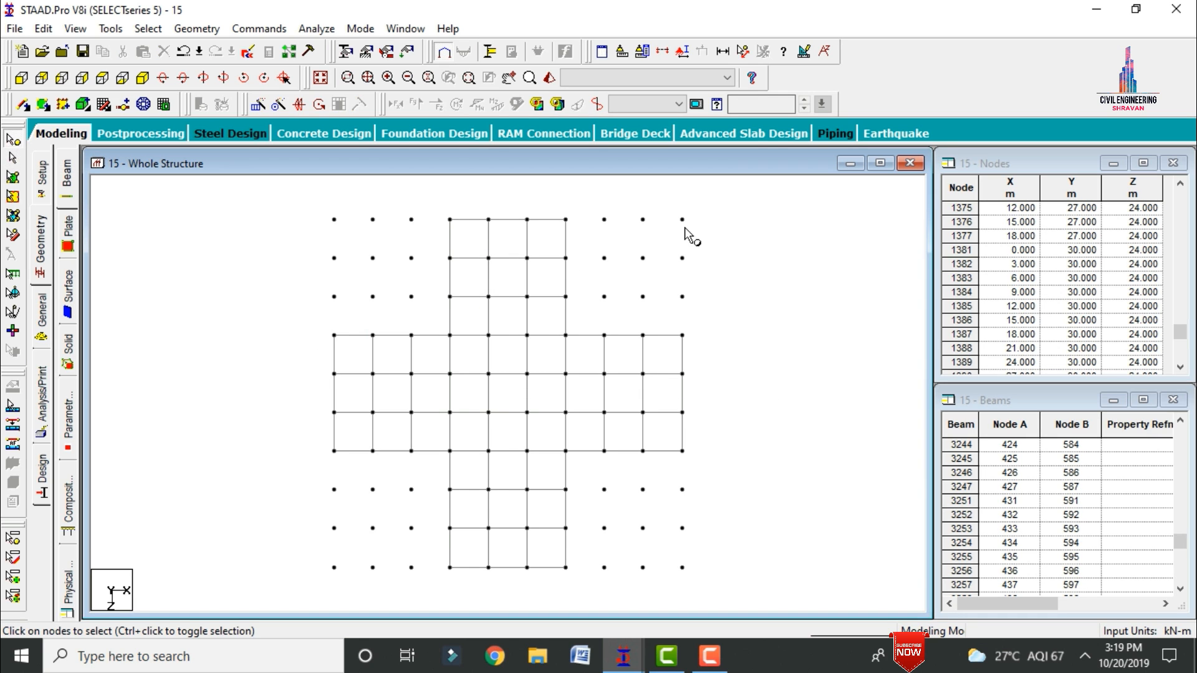
left_click_drag(592, 209, 704, 322)
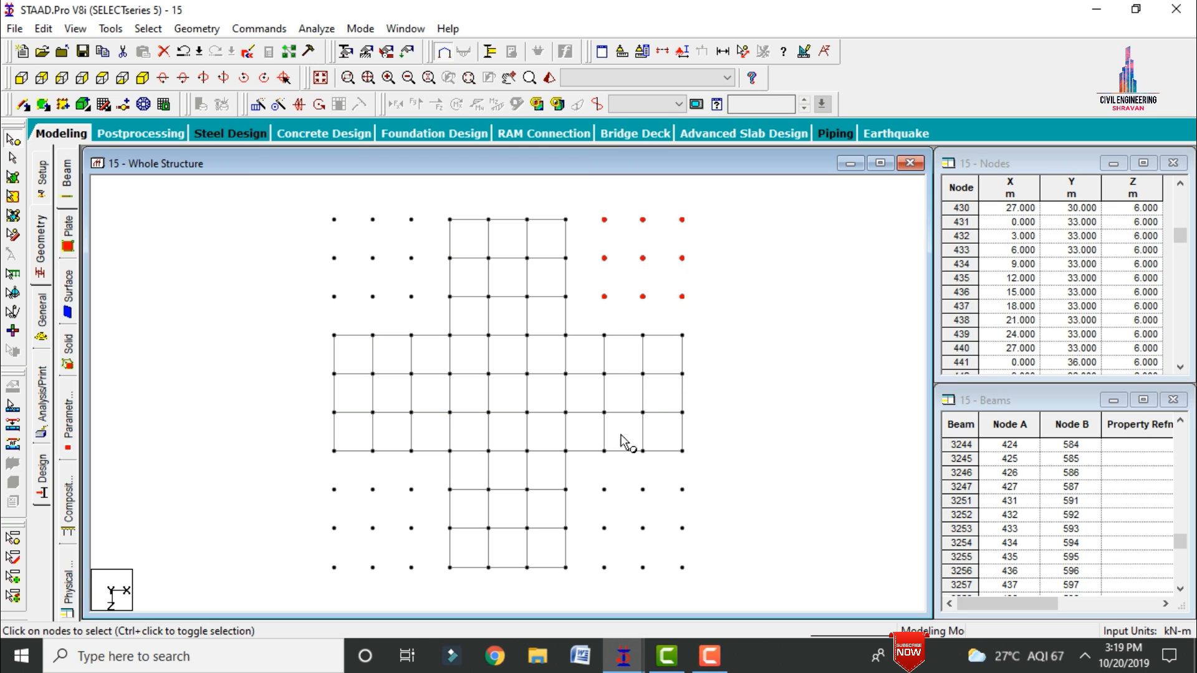
left_click_drag(701, 591, 589, 475, "ctrl")
left_click_drag(427, 583, 320, 480, "ctrl")
left_click_drag(427, 312, 302, 201, "ctrl")
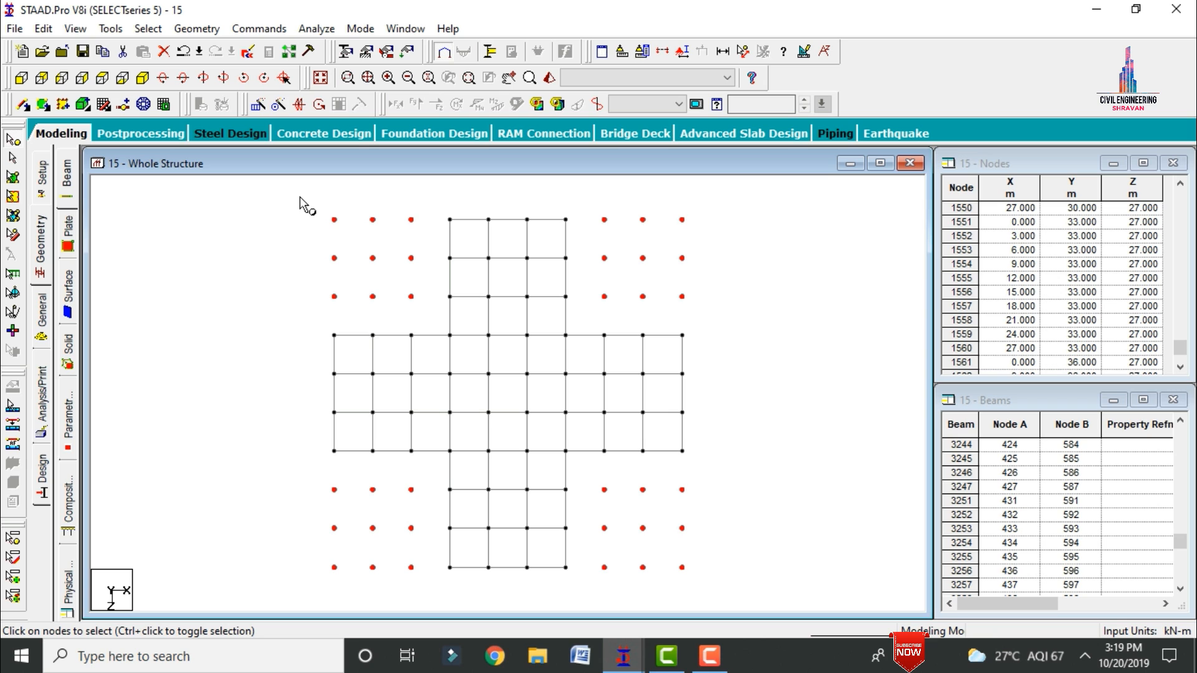
key("Delete")
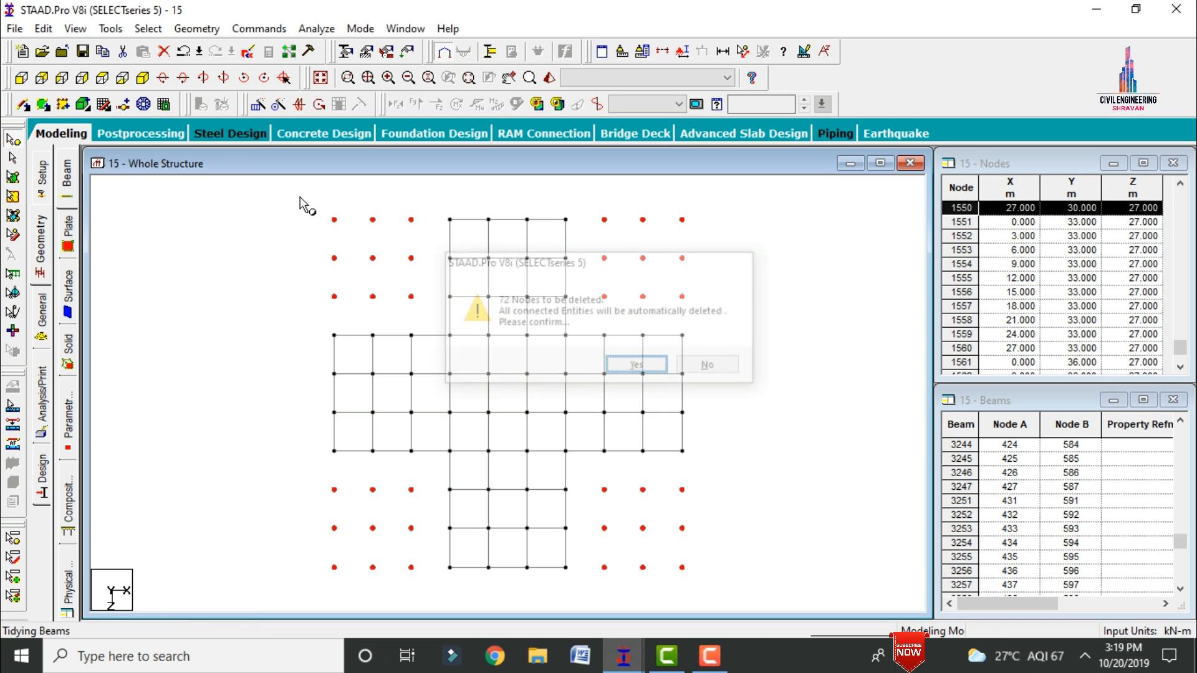
key("Return")
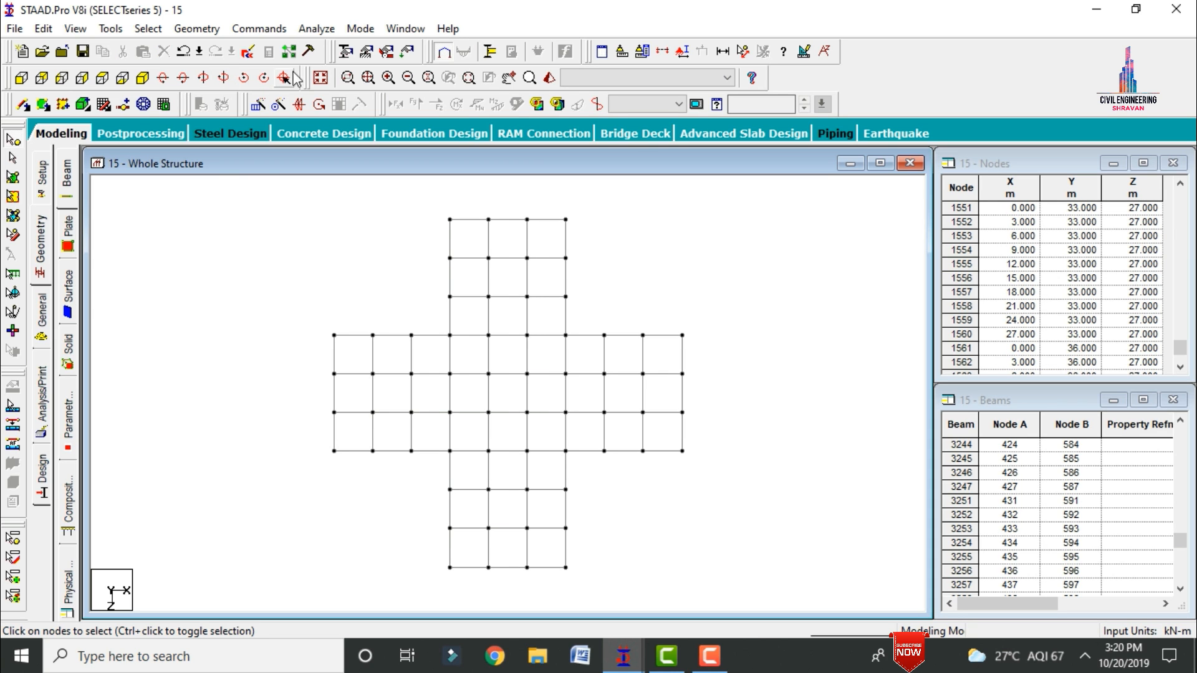
Step: Restore the whole structure, cut the view to the top five storeys with a Window / Rubber Band section, and show it in plan
left_click(319, 80)
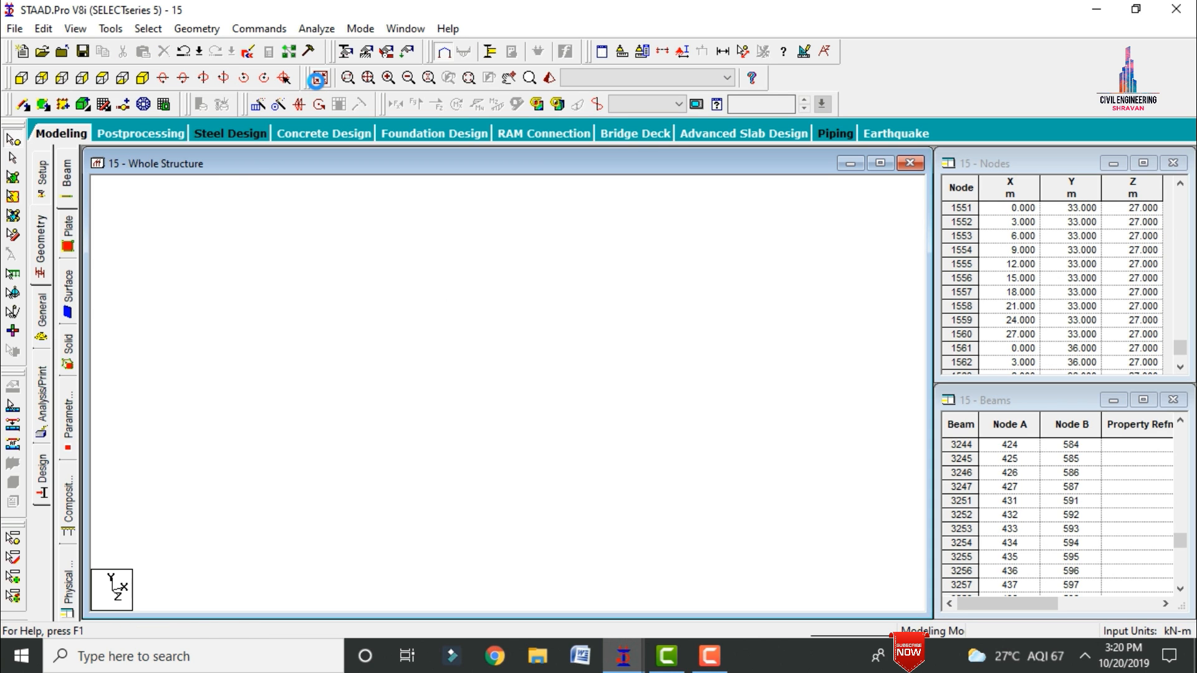
left_click(21, 79)
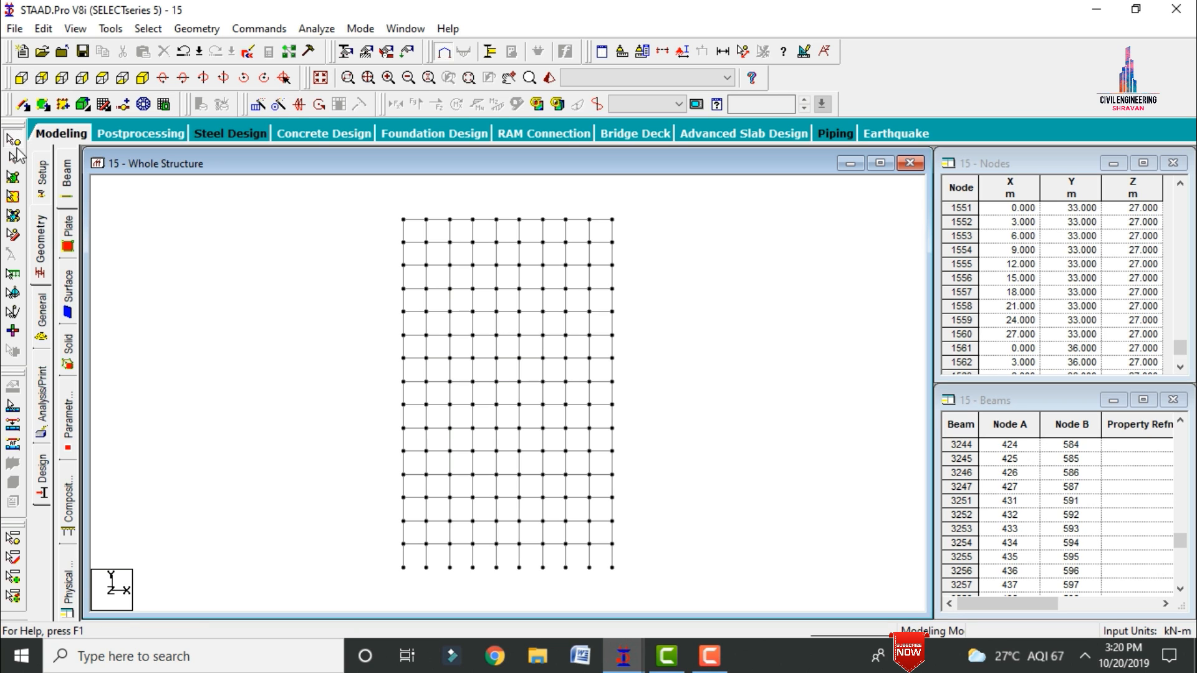
left_click(663, 53)
left_click(647, 227)
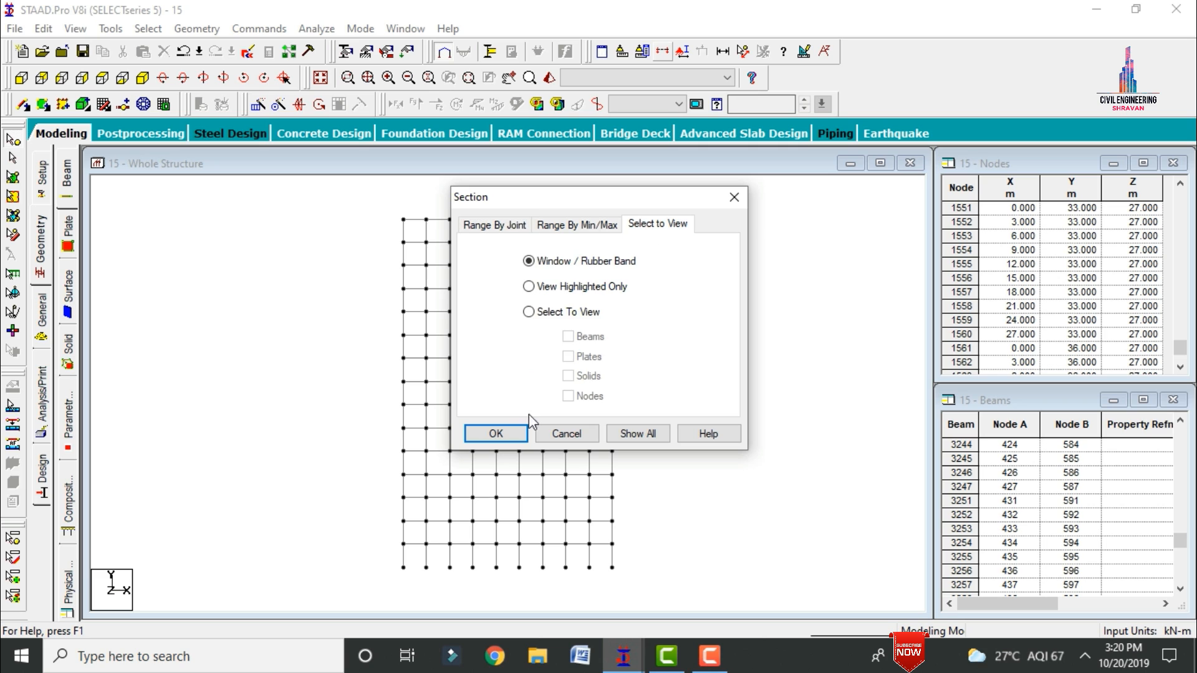
left_click(495, 433)
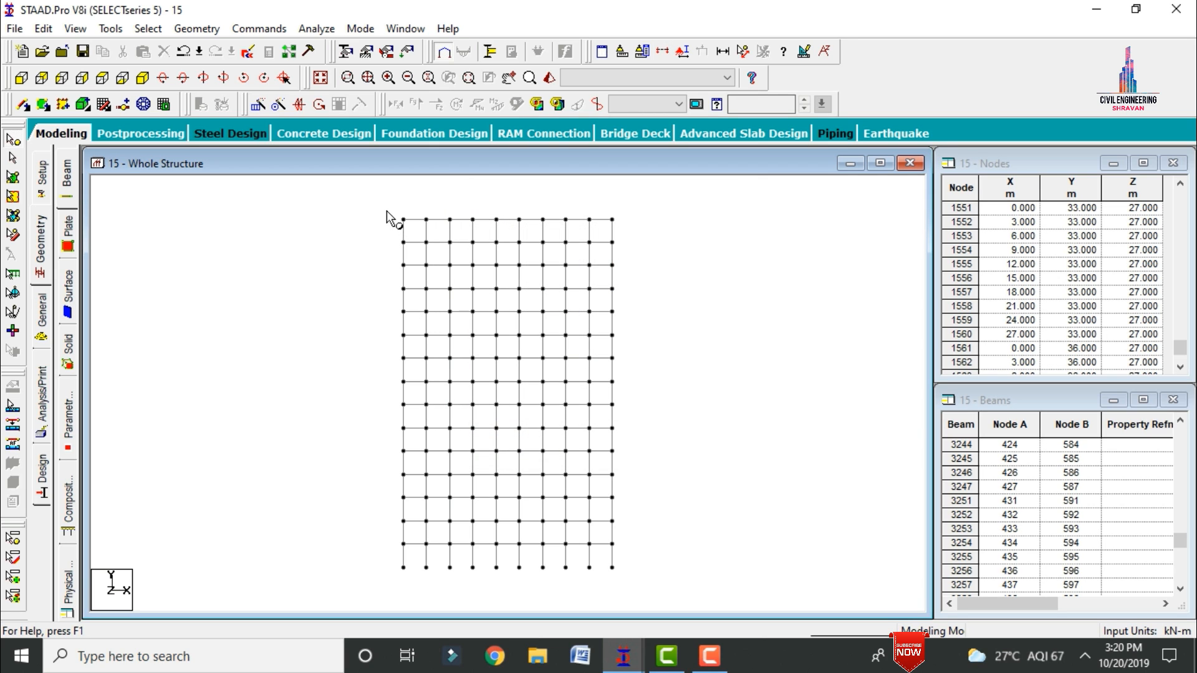
left_click(13, 159)
left_click_drag(386, 207, 618, 270)
left_click_drag(617, 284, 623, 331)
left_click(122, 78)
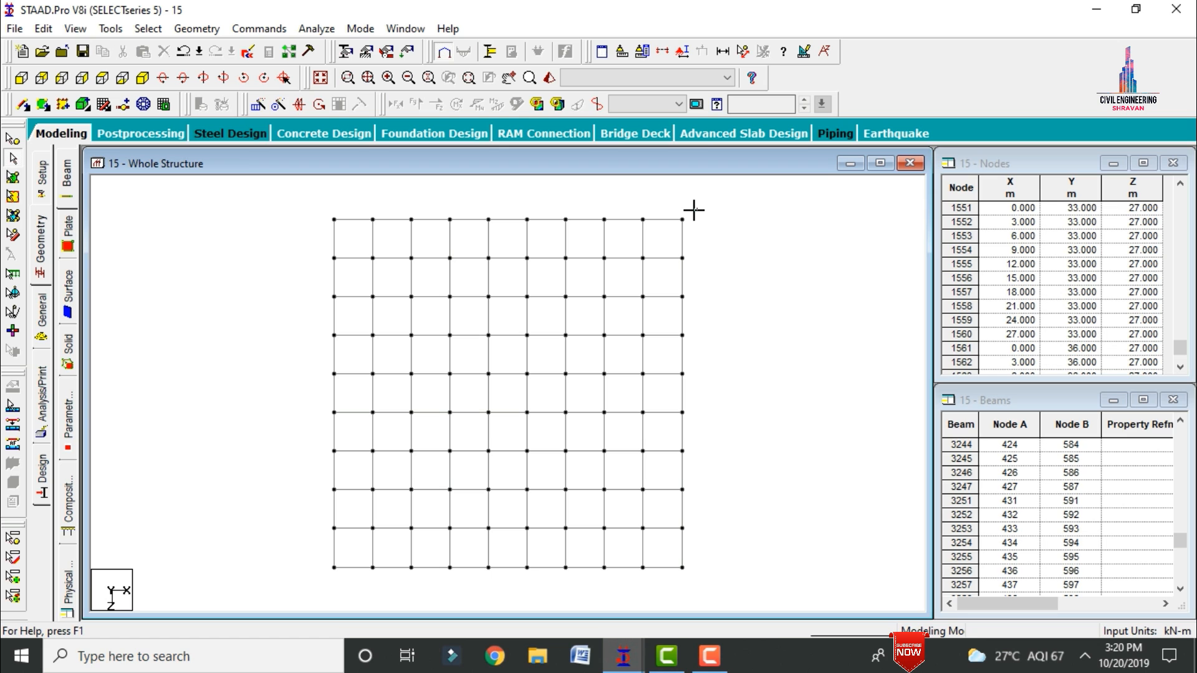
Step: Delete the beams of the upper three rows of bays in plan, together with their orphaned nodes
left_click_drag(692, 210, 307, 334)
key("Delete")
key("Return")
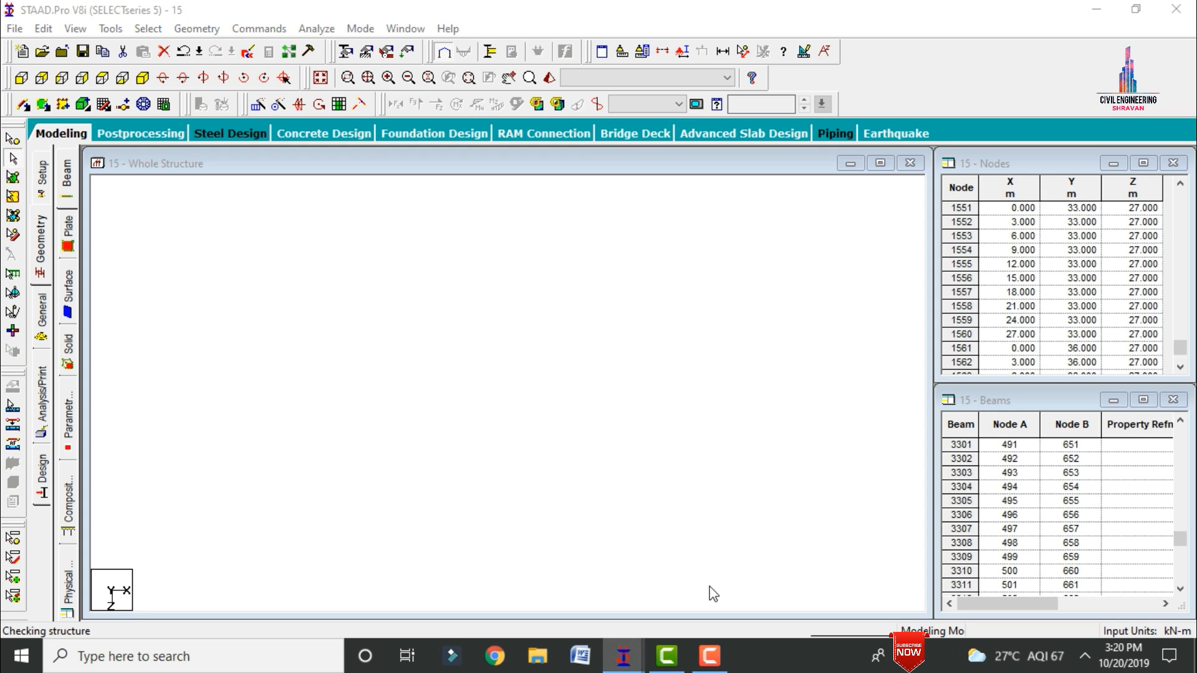
left_click(645, 364)
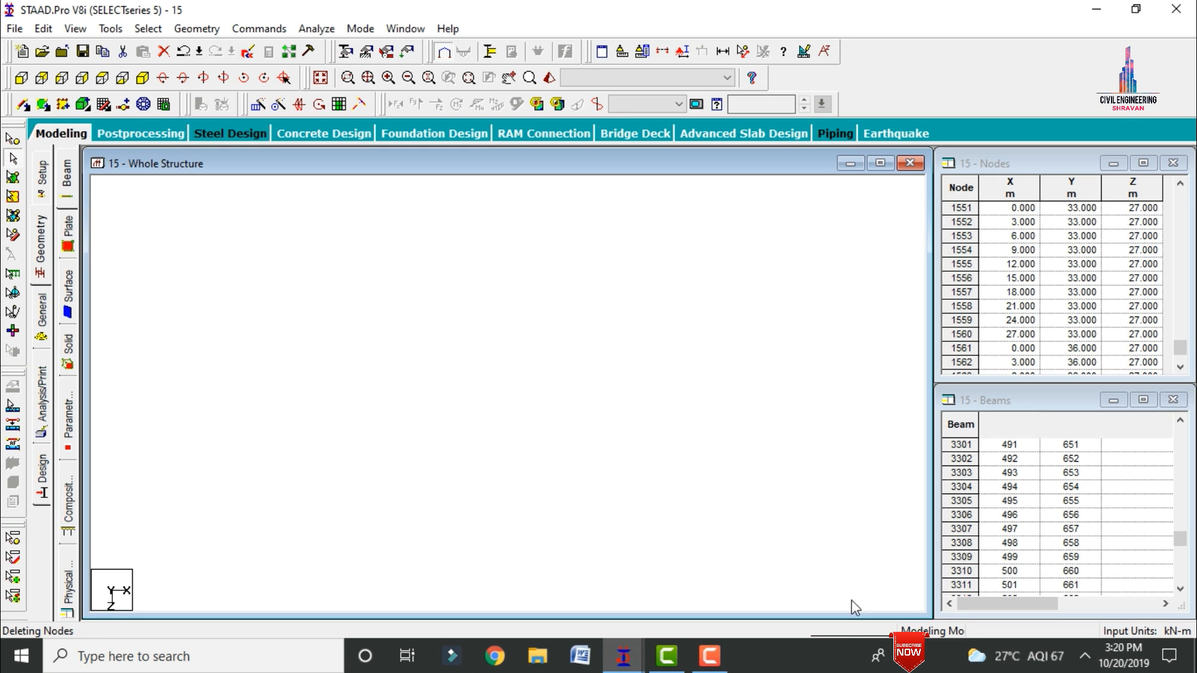
Step: Delete the beams of the lower three rows of bays in plan, together with their orphaned nodes
left_click_drag(698, 582, 257, 451)
key("Delete")
key("Return")
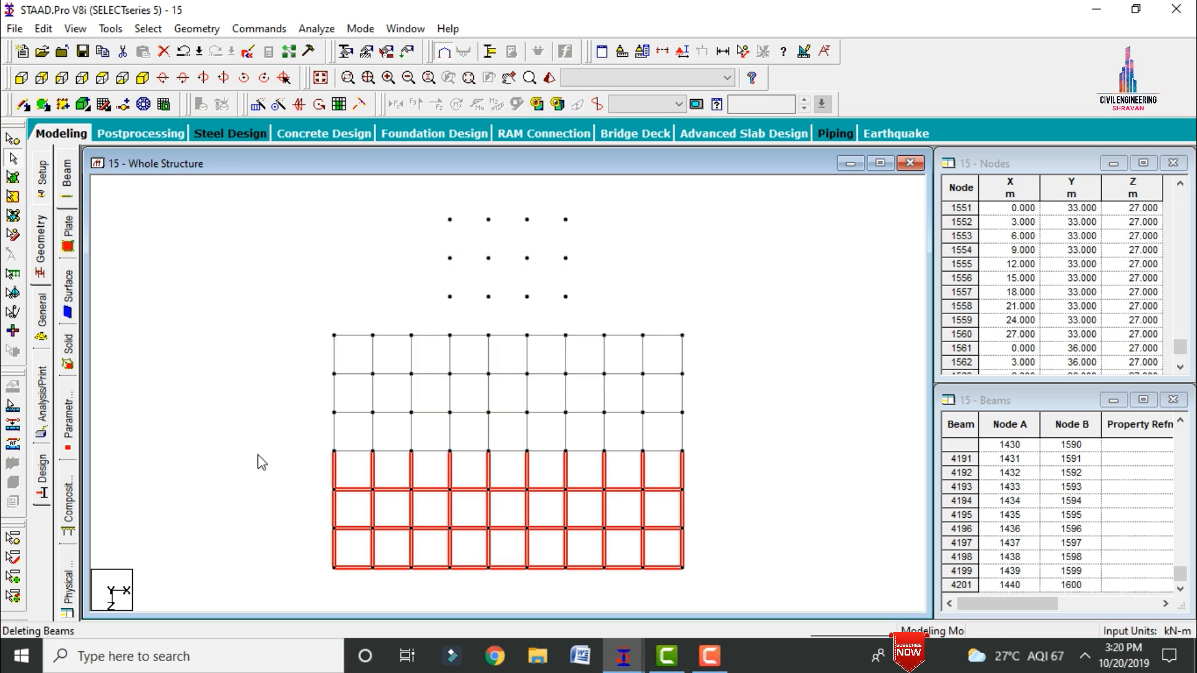
left_click_drag(700, 234, 571, 491)
left_click(571, 491)
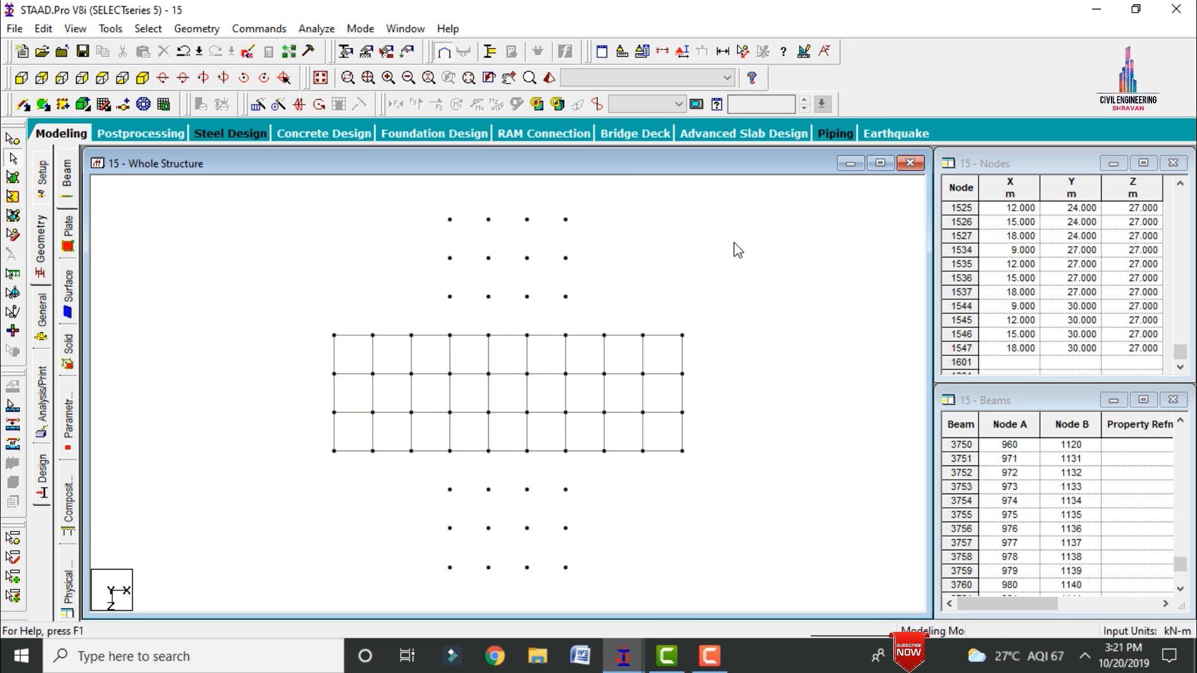
Step: Delete the beams and orphaned nodes of the three-by-three bay blocks on both sides of the central core in plan
left_click_drag(734, 242, 574, 516)
left_click(608, 370)
left_click_drag(311, 311, 446, 502)
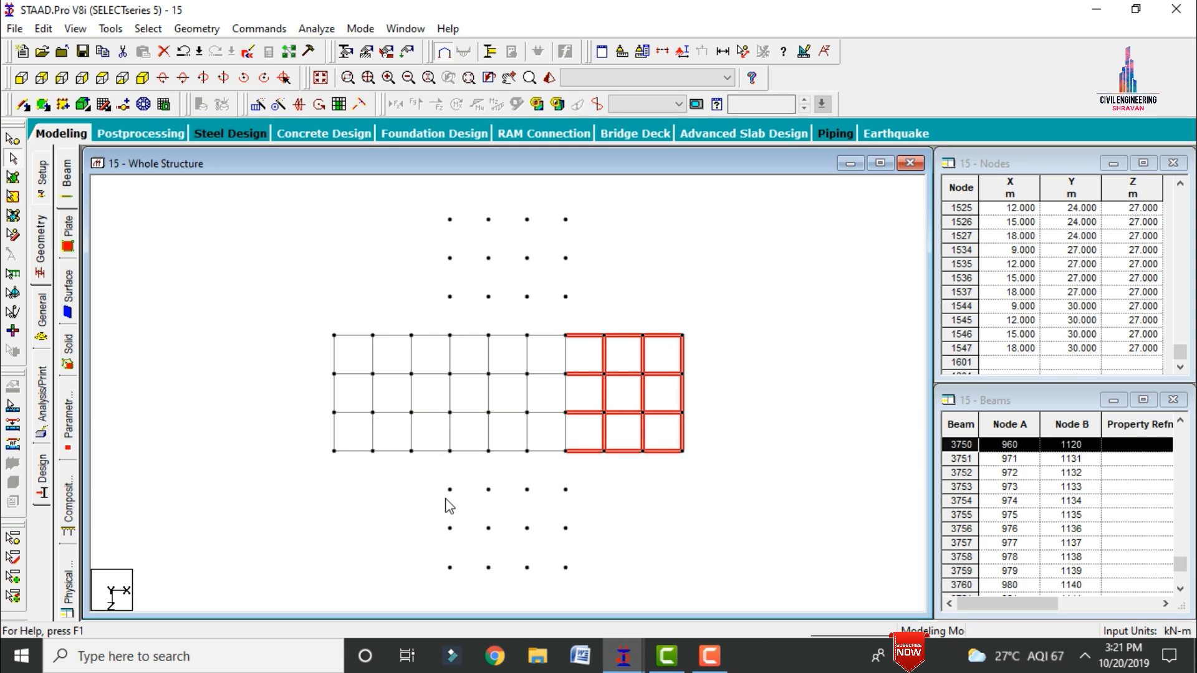
left_click(738, 366)
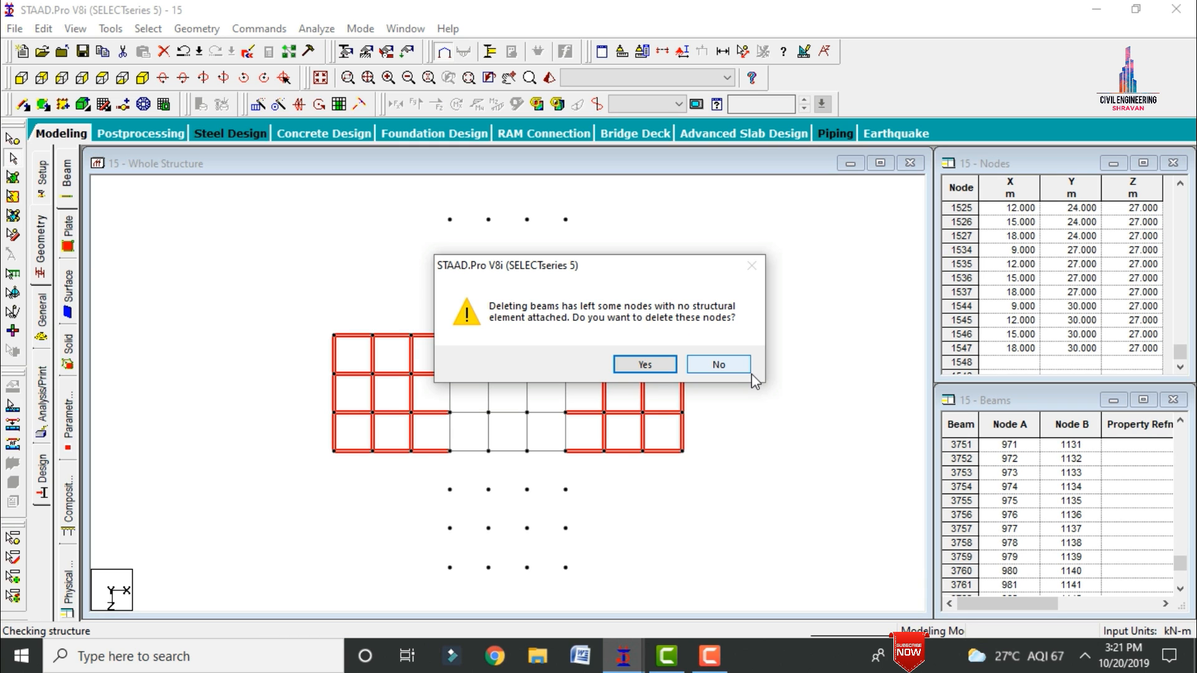
left_click(646, 364)
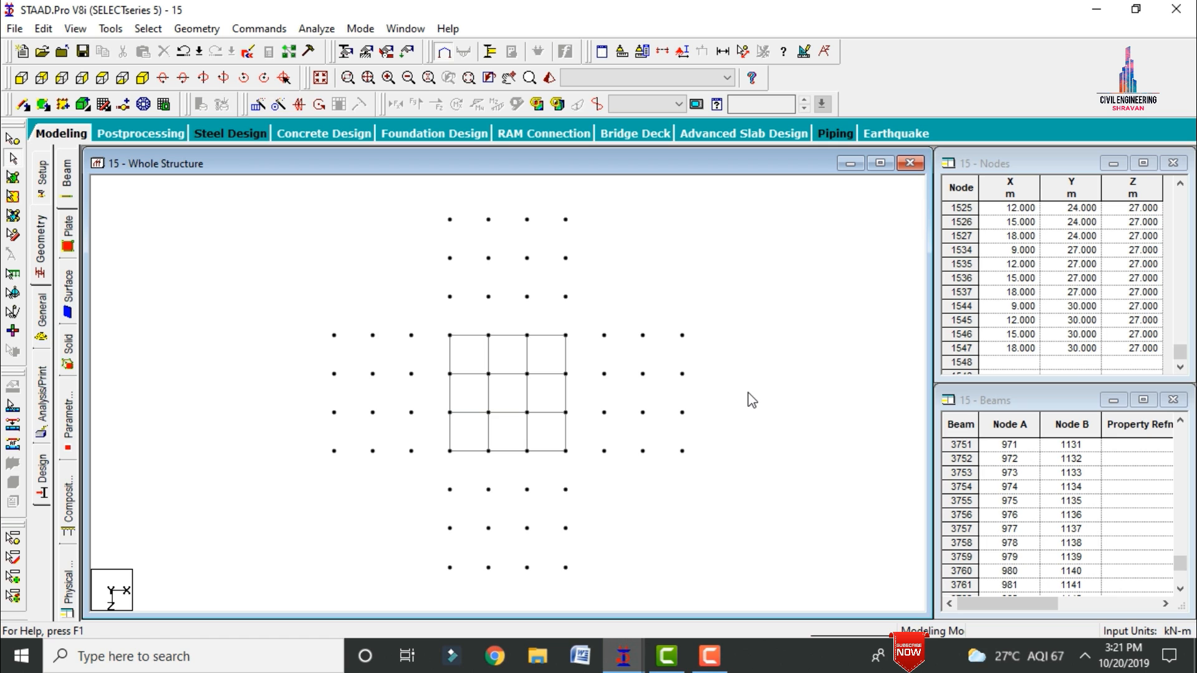
Step: Select all leftover loose nodes around the central three-by-three bay core and delete them
left_click(13, 138)
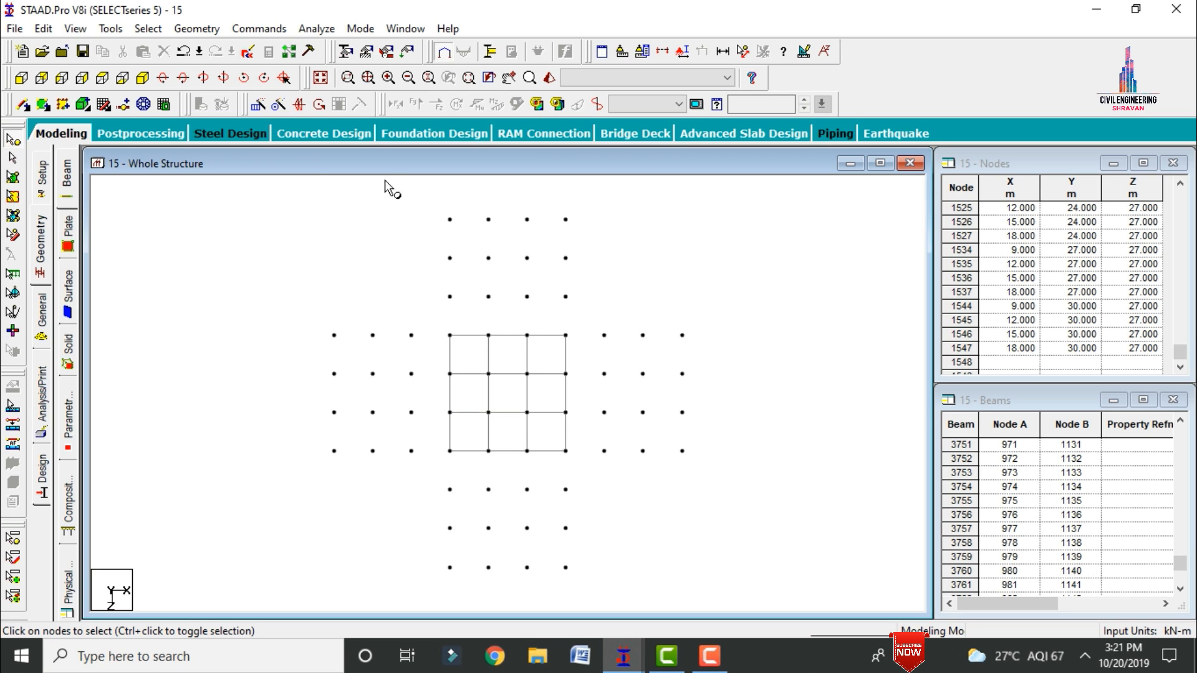
left_click_drag(376, 182, 716, 478)
left_click_drag(597, 589, 424, 492)
key("Delete")
key("Return")
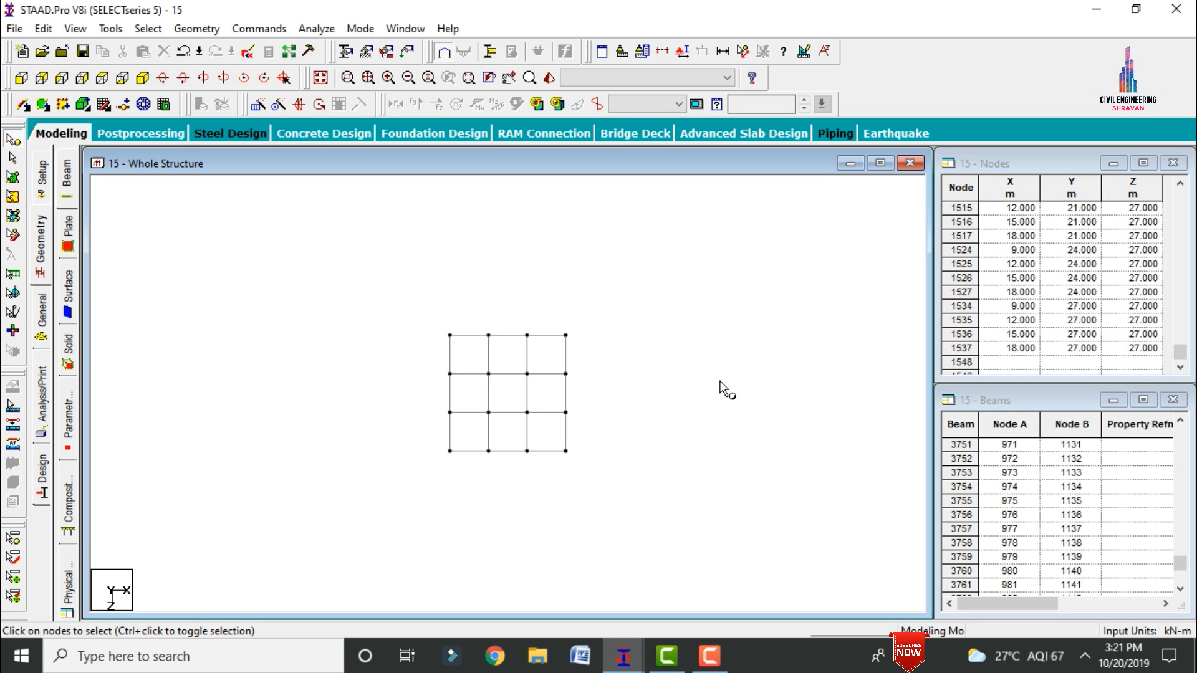
Step: Restore the whole structure in isometric view and inspect the setback building from several angles in a 3D rendered view
key("Escape")
left_click(324, 82)
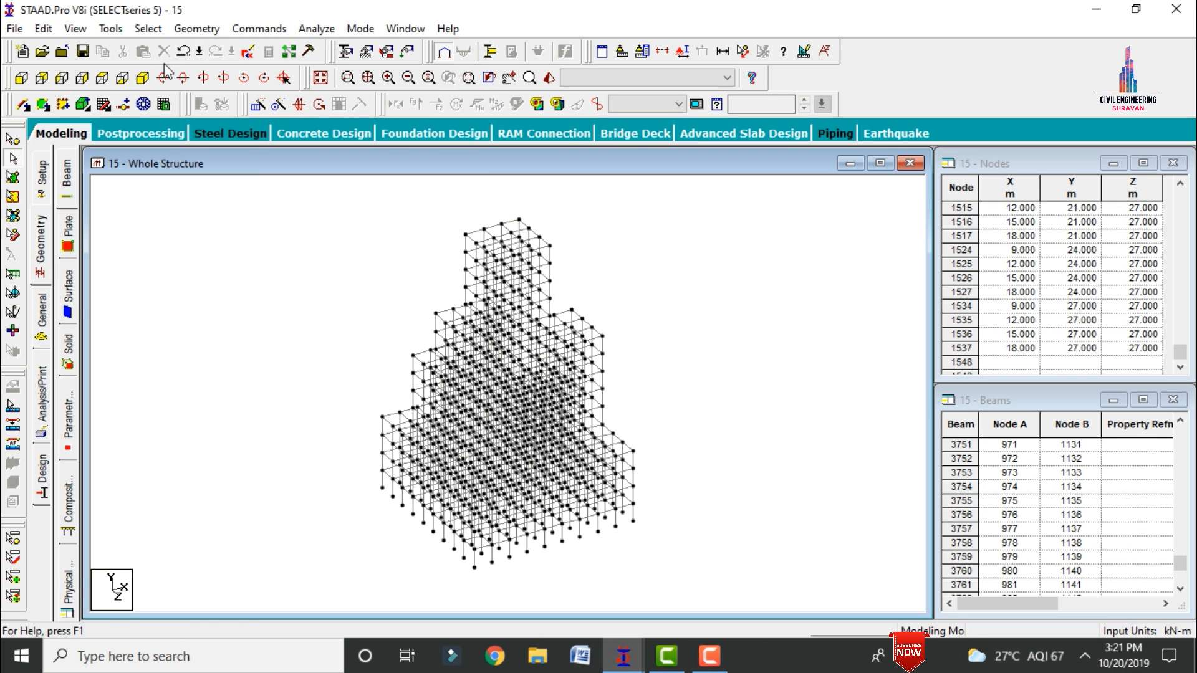
left_click(138, 82)
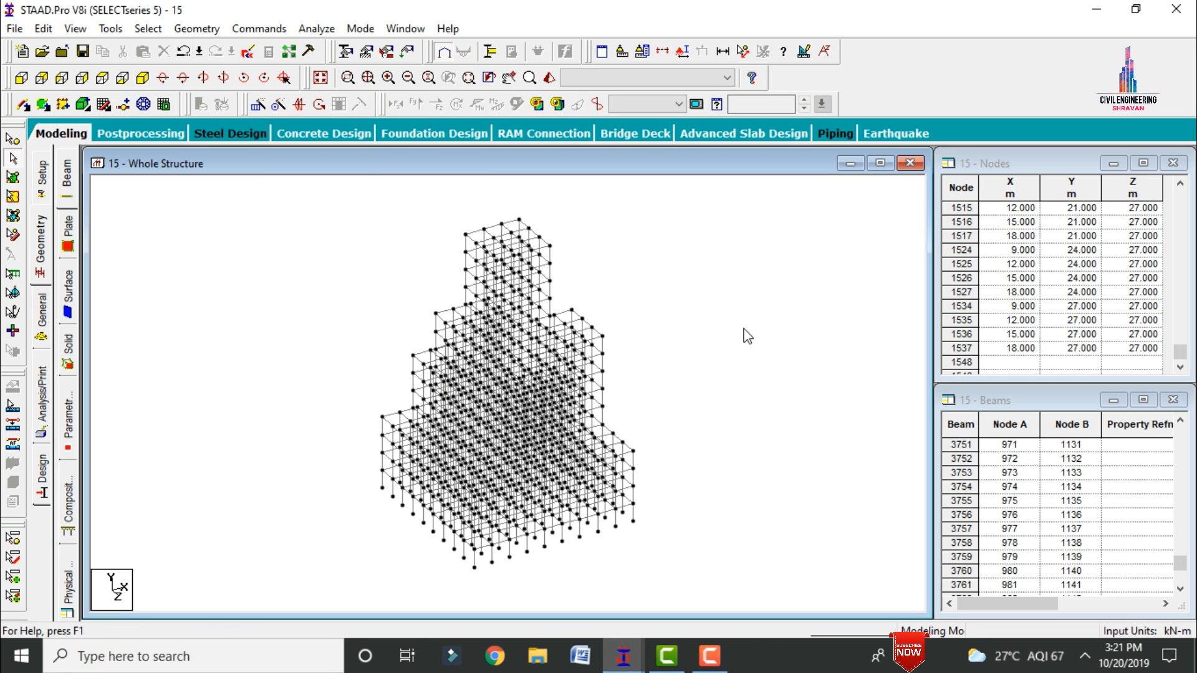
left_click(540, 102)
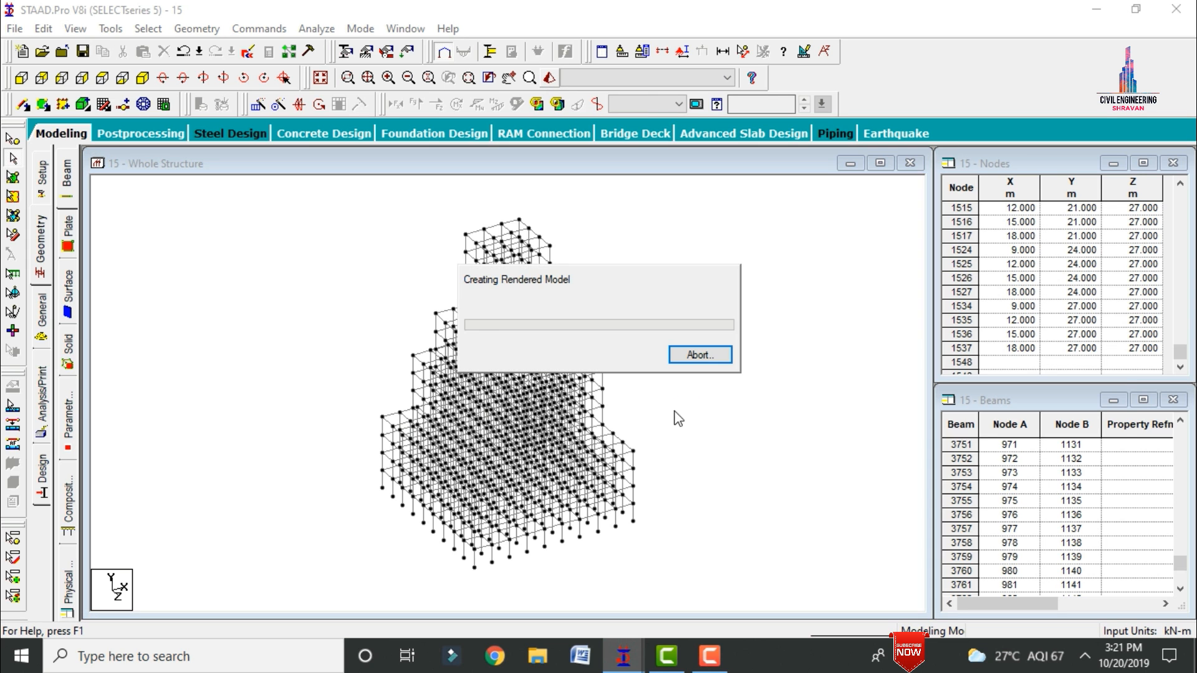
left_click_drag(677, 422, 482, 358)
left_click(1110, 235)
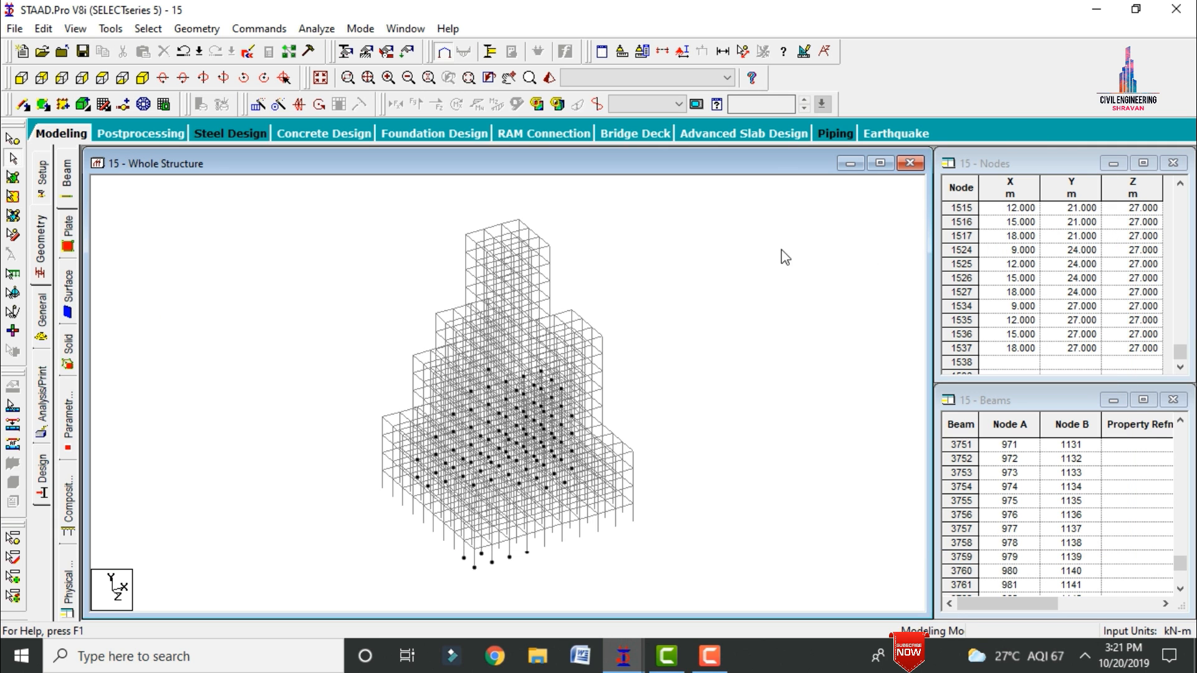
Step: In the front elevation, cut the view to the lowest floor level using the Window / Rubber Band section option
left_click(21, 78)
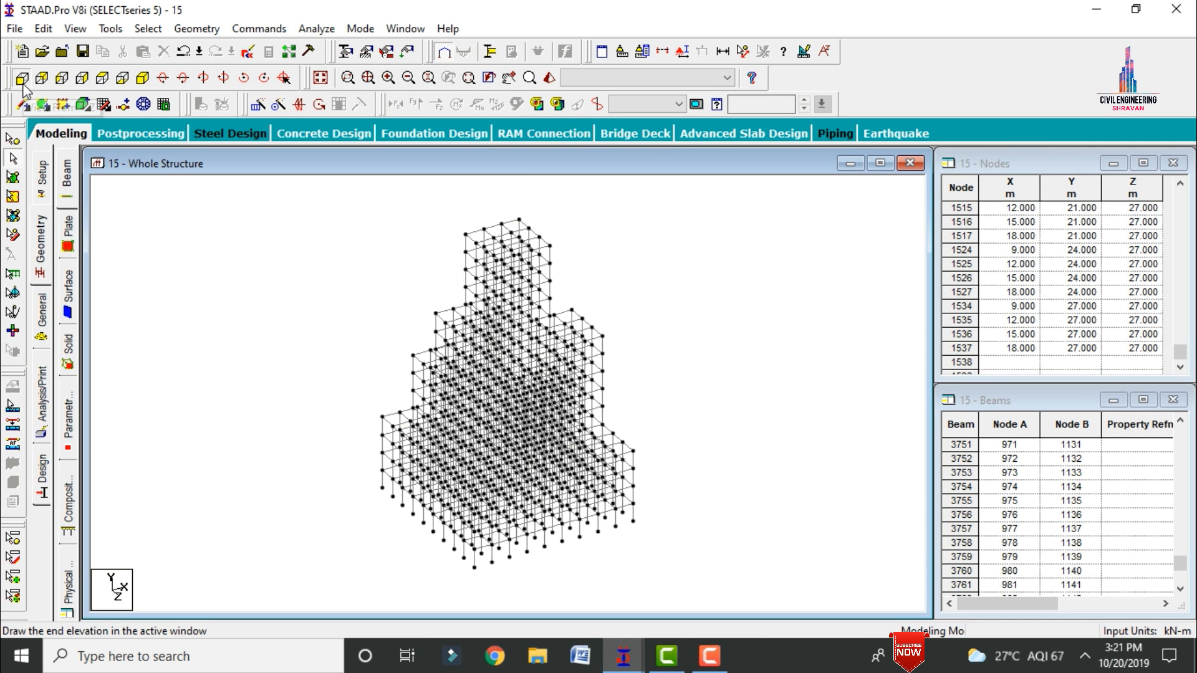
left_click(661, 53)
left_click(658, 224)
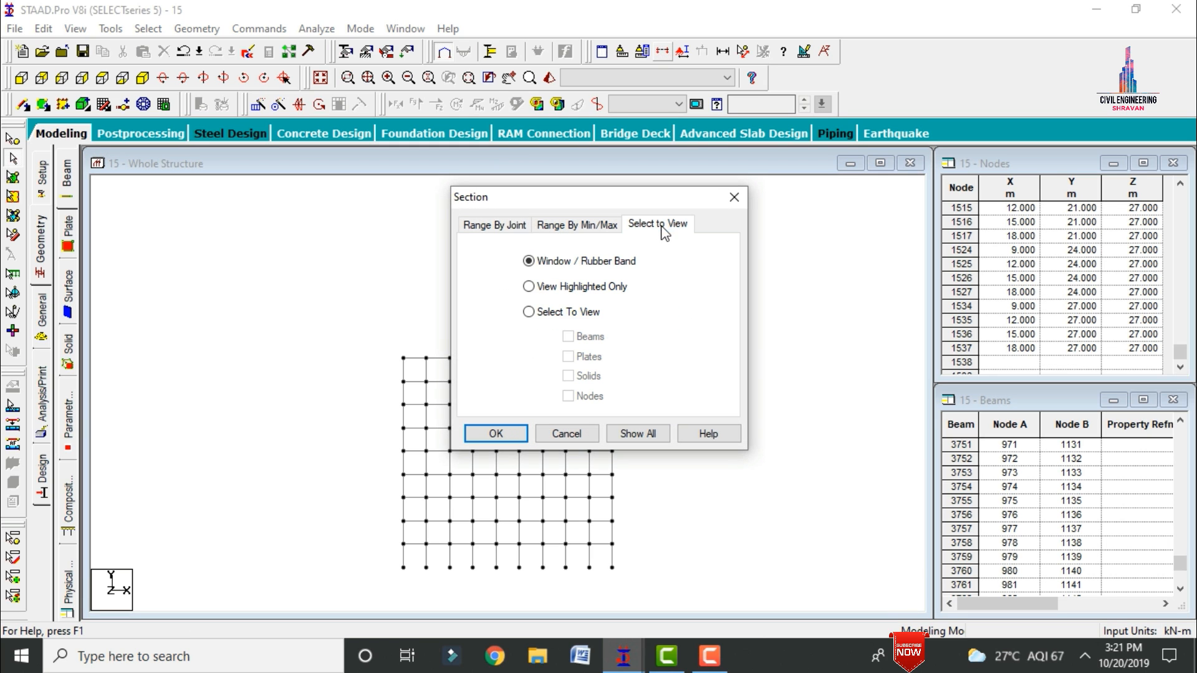
left_click(483, 432)
left_click_drag(460, 548, 630, 545)
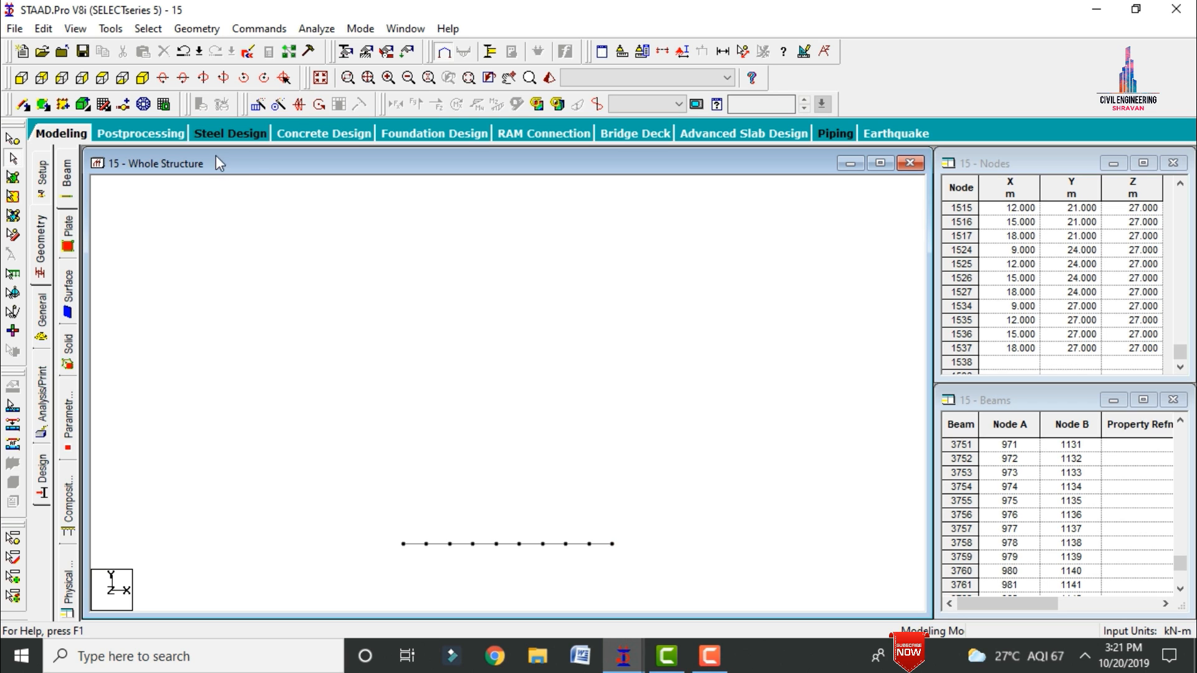
Step: In isometric view, add a four-noded plate in the far-left corner bay of the isolated floor
left_click(142, 78)
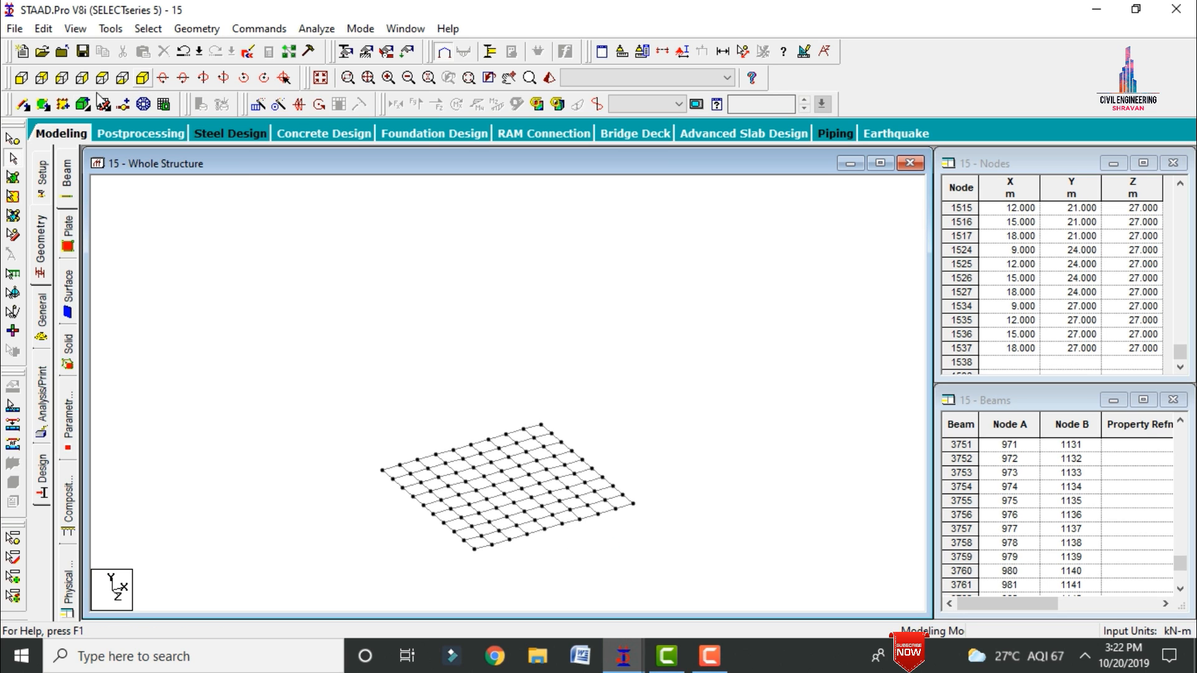
left_click(42, 106)
left_click(382, 470)
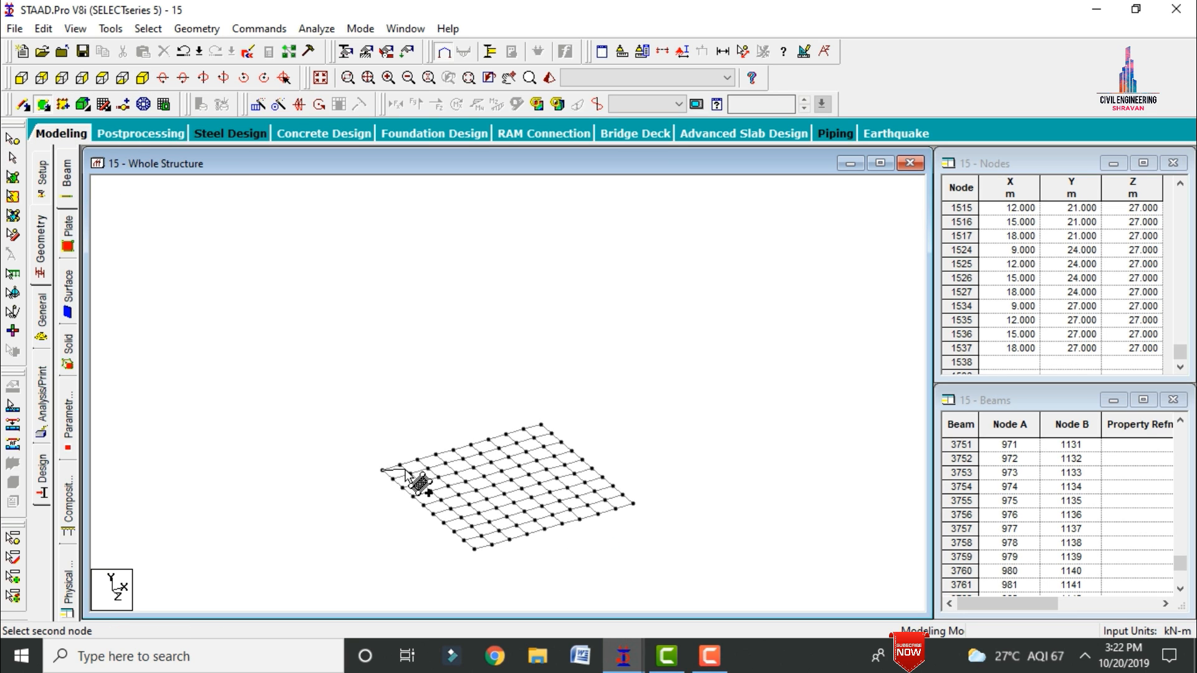
left_click(400, 464)
left_click(410, 474)
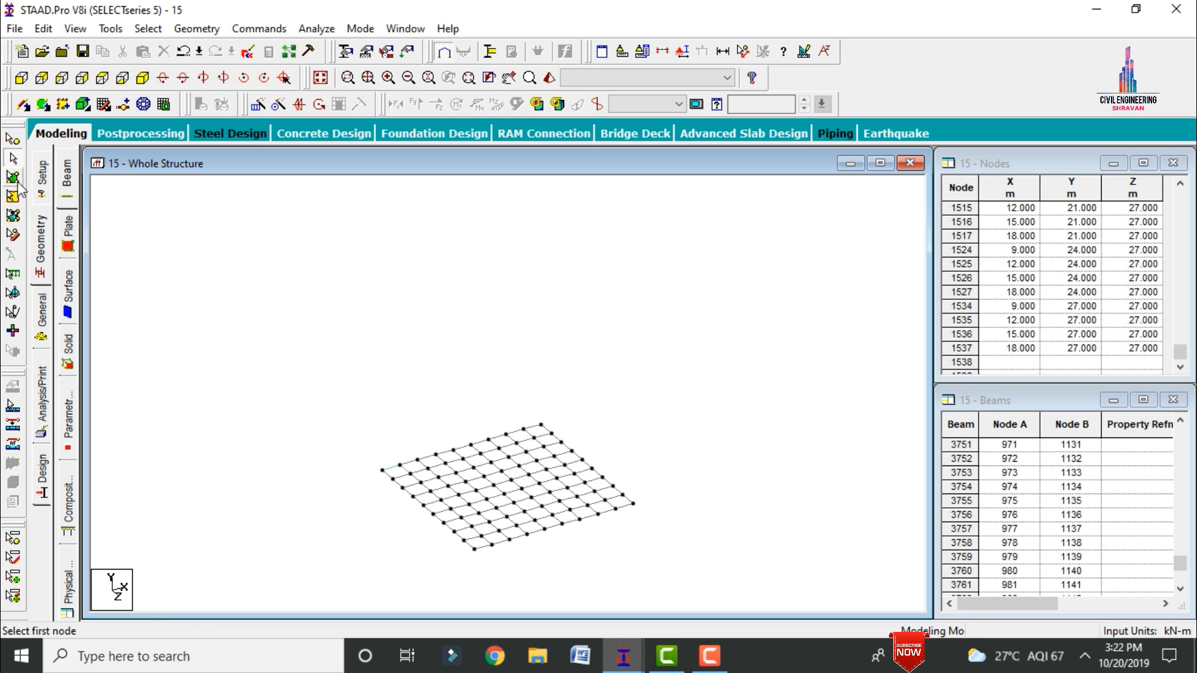
Step: Copy the corner plate along the X direction with Translational Repeat, using 8 steps at 3 m spacing
left_click(13, 187)
left_click(398, 473)
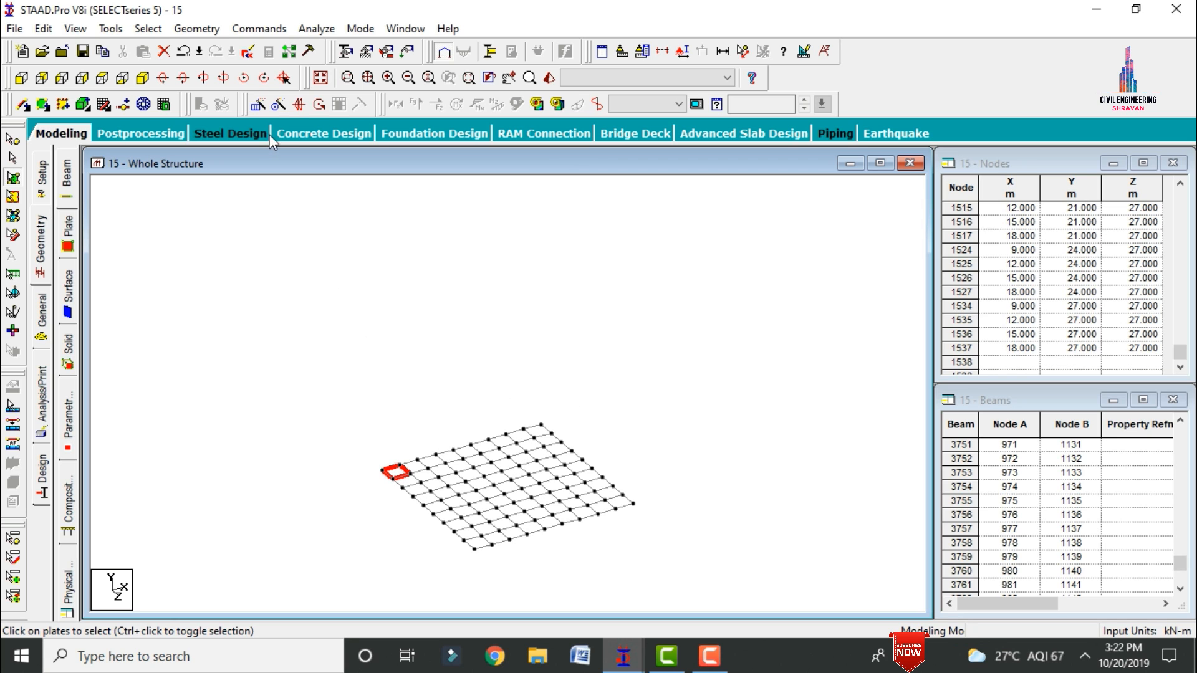
left_click(256, 106)
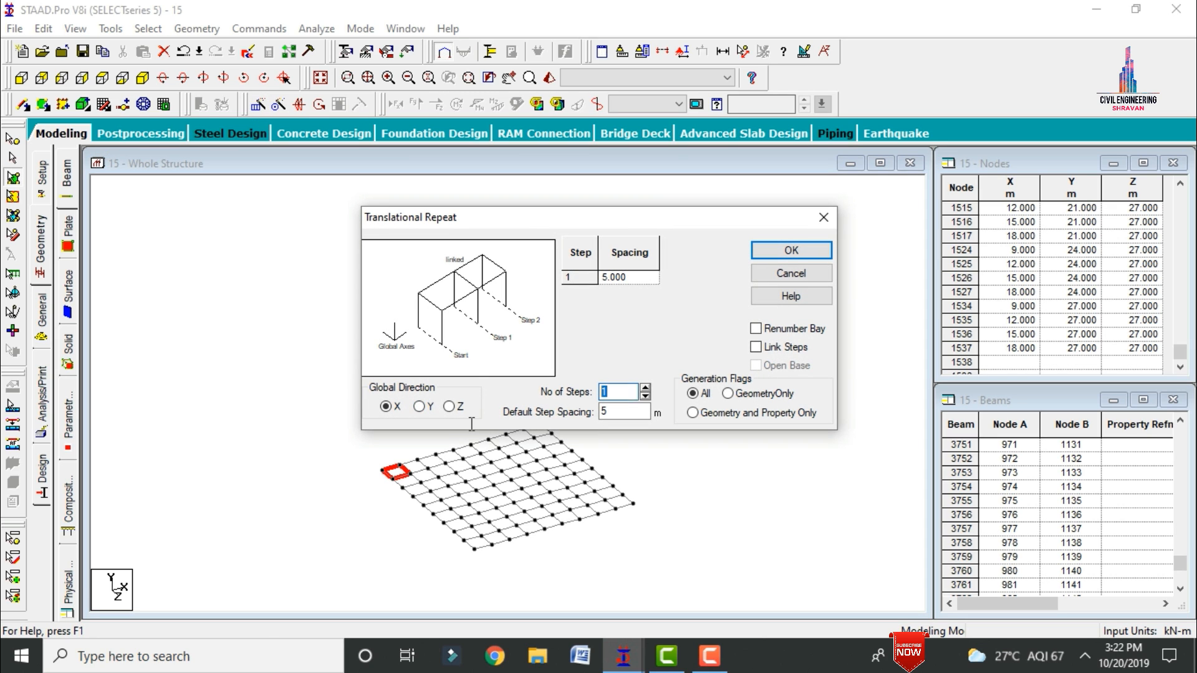
type("8")
key("Tab")
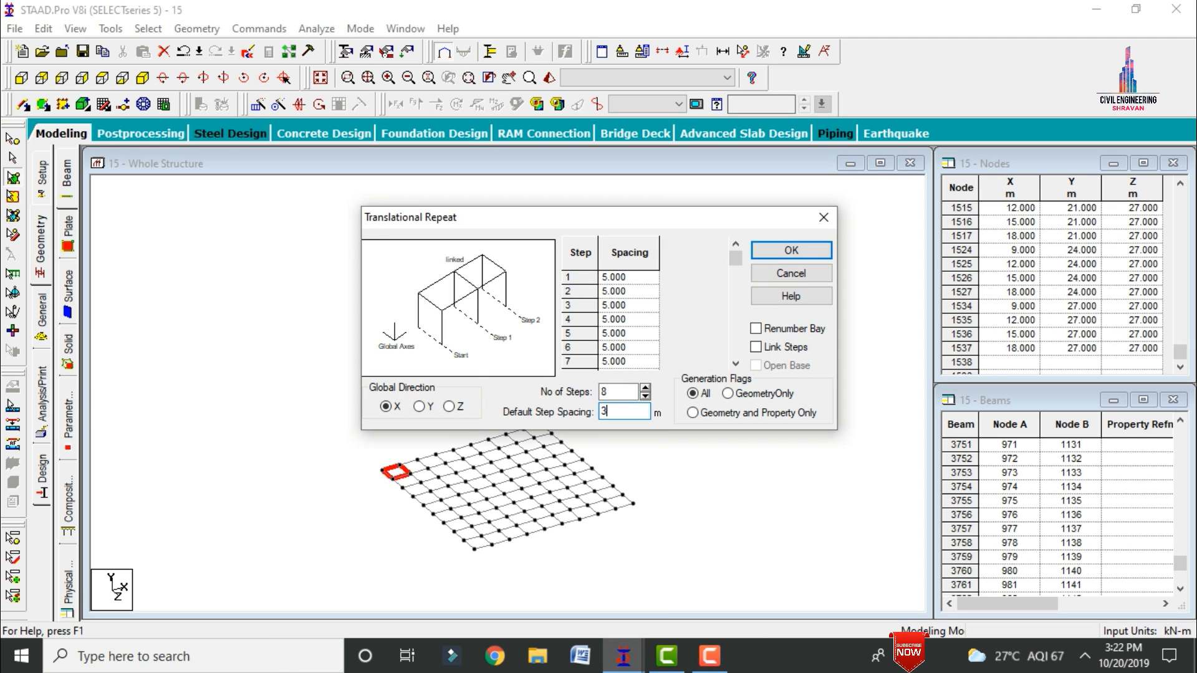
left_click(791, 250)
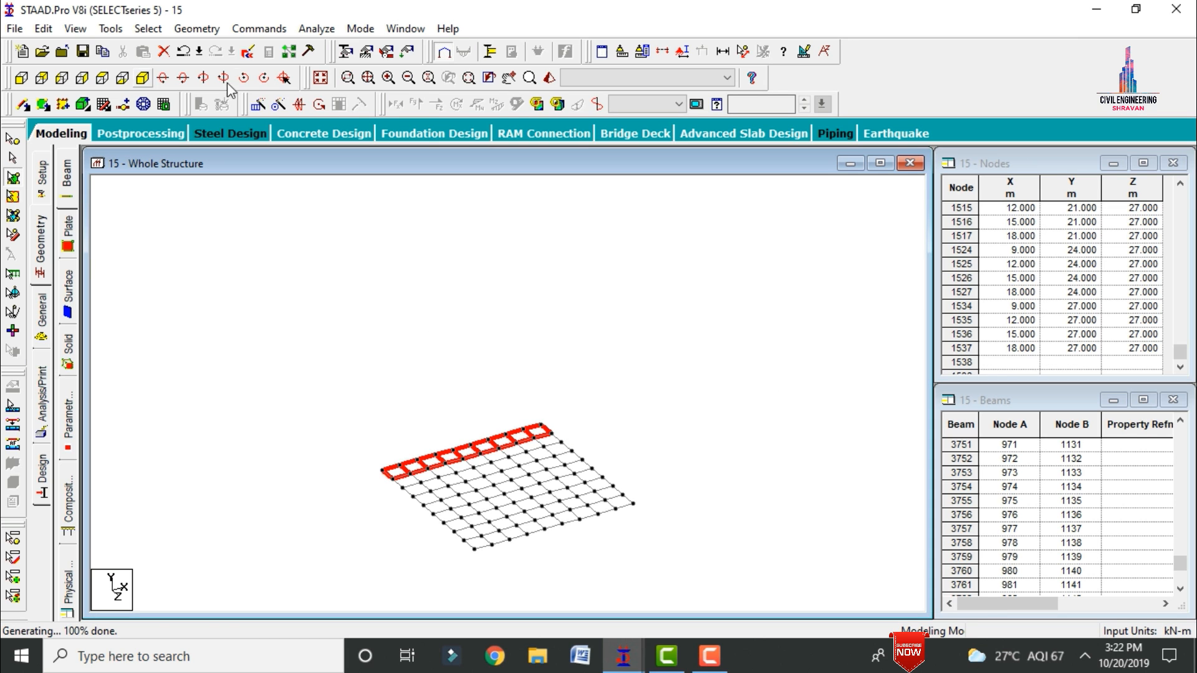
Step: Copy the row of floor plates along the Z direction with Translational Repeat, using 8 steps at 3 m spacing
left_click(256, 107)
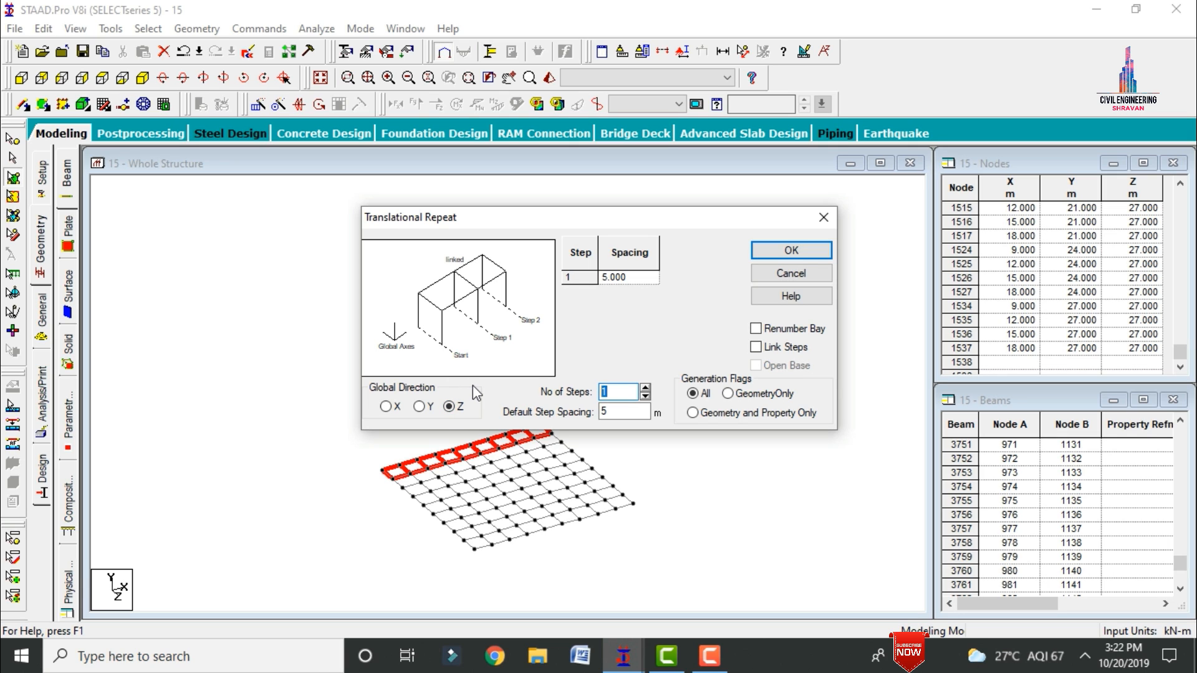
type("8")
key("Tab")
type("3")
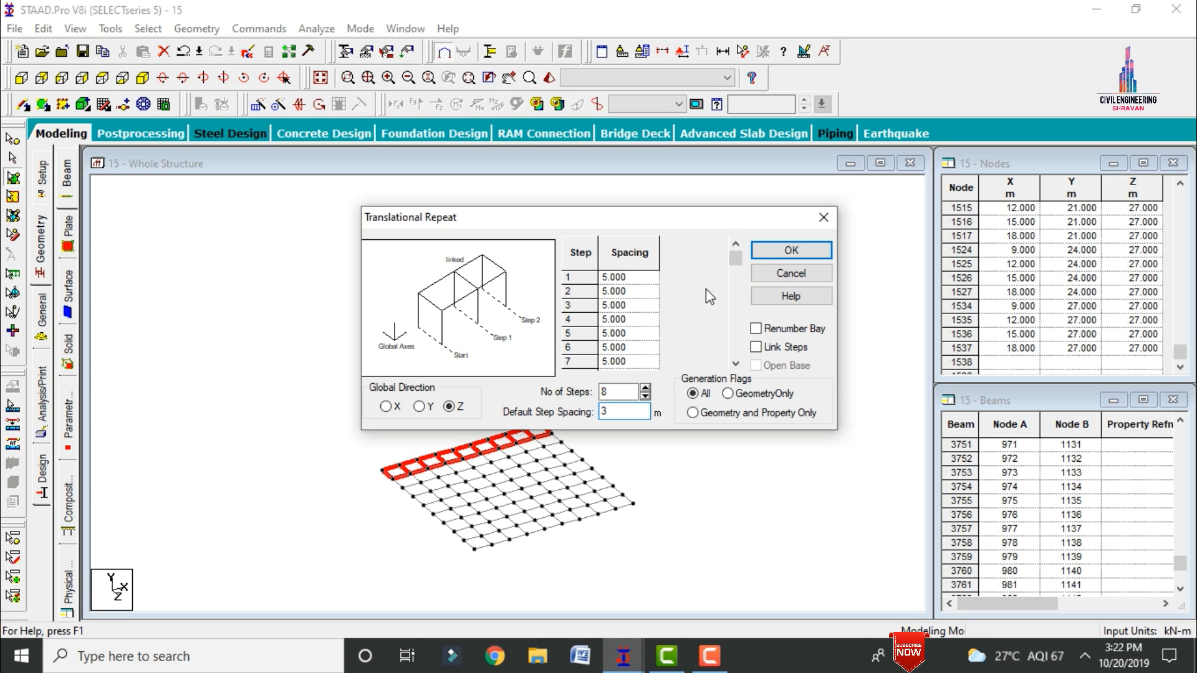
left_click(787, 252)
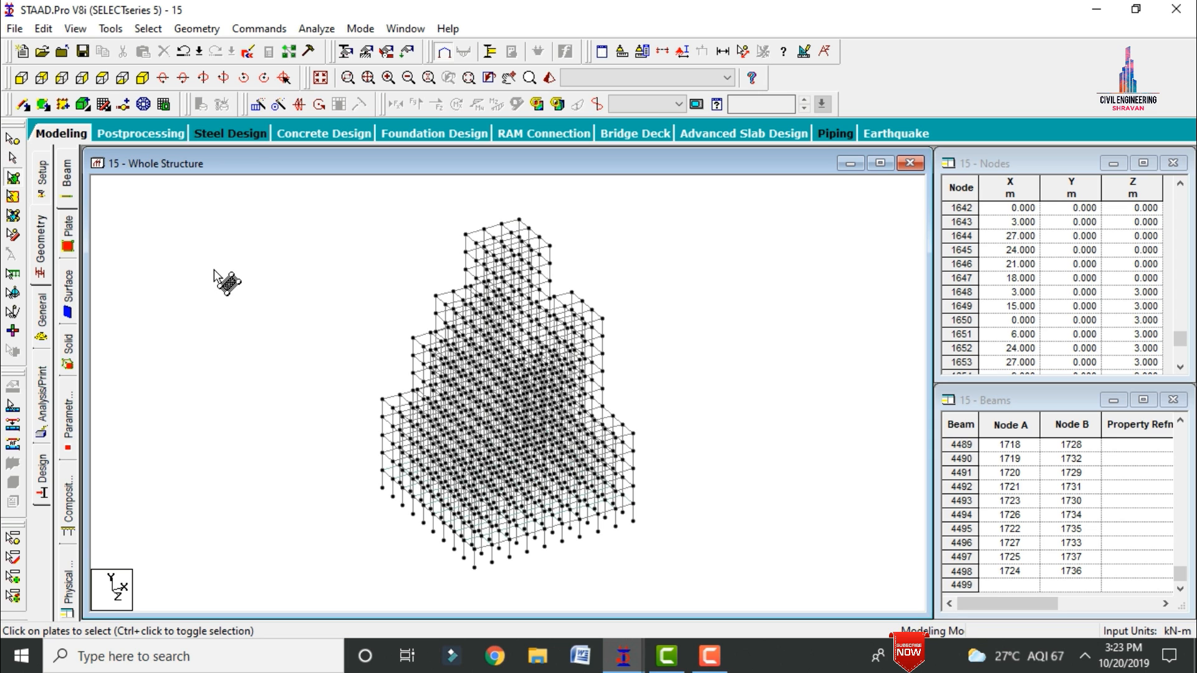
Step: In the whole structure, copy all the lowest floor's plates upward along Y with Translational Repeat, using 4 steps
key("ctrl+a")
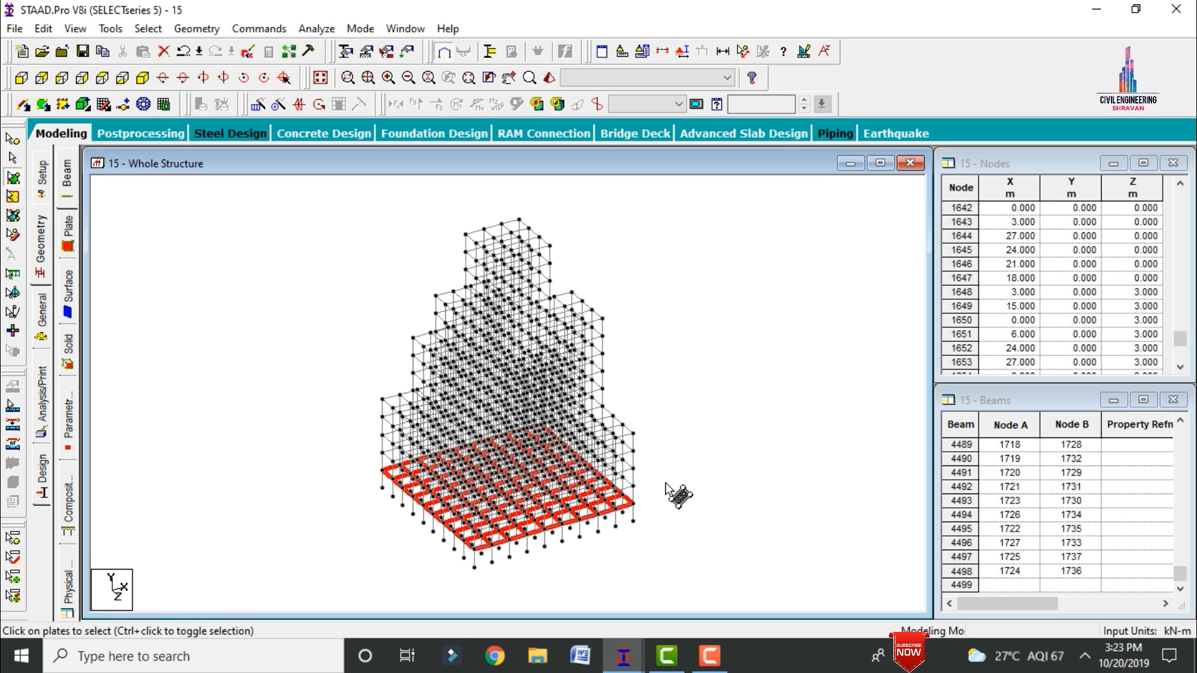
left_click(260, 106)
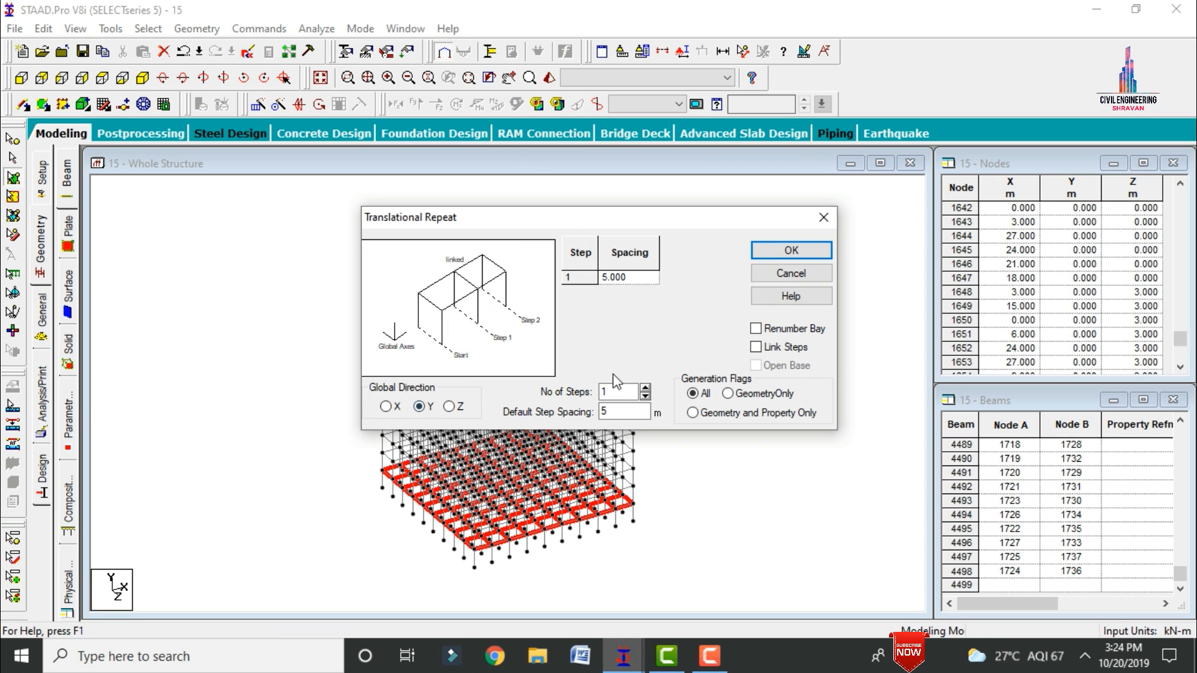
type("4")
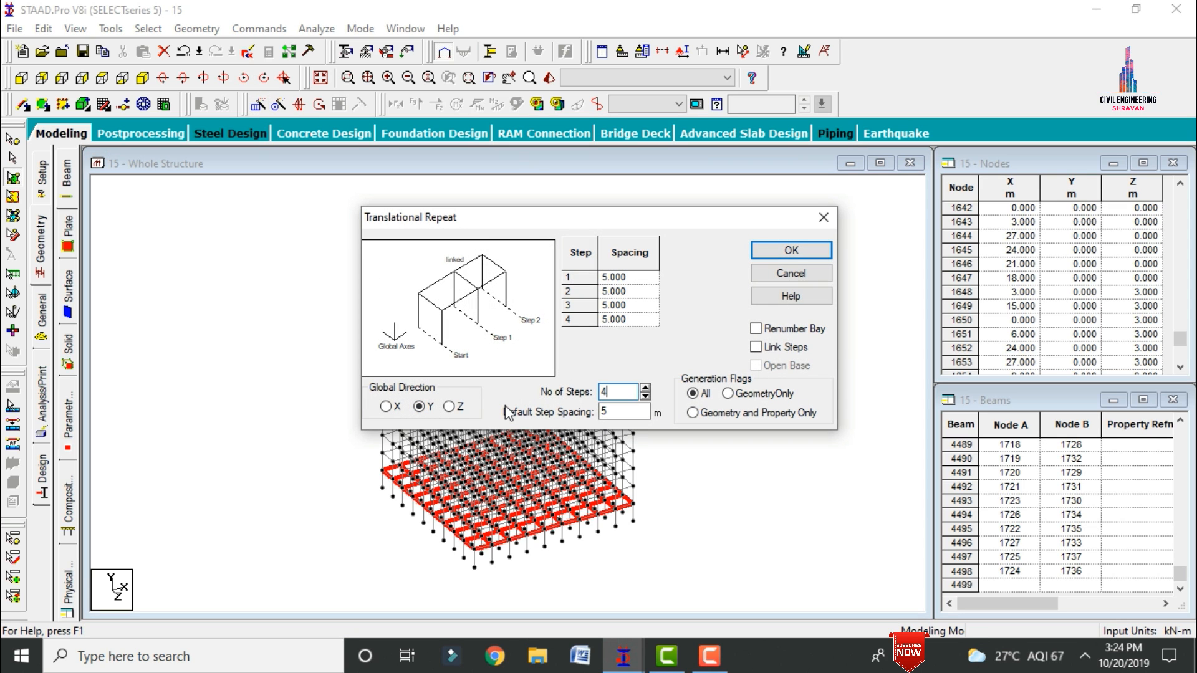
left_click(789, 254)
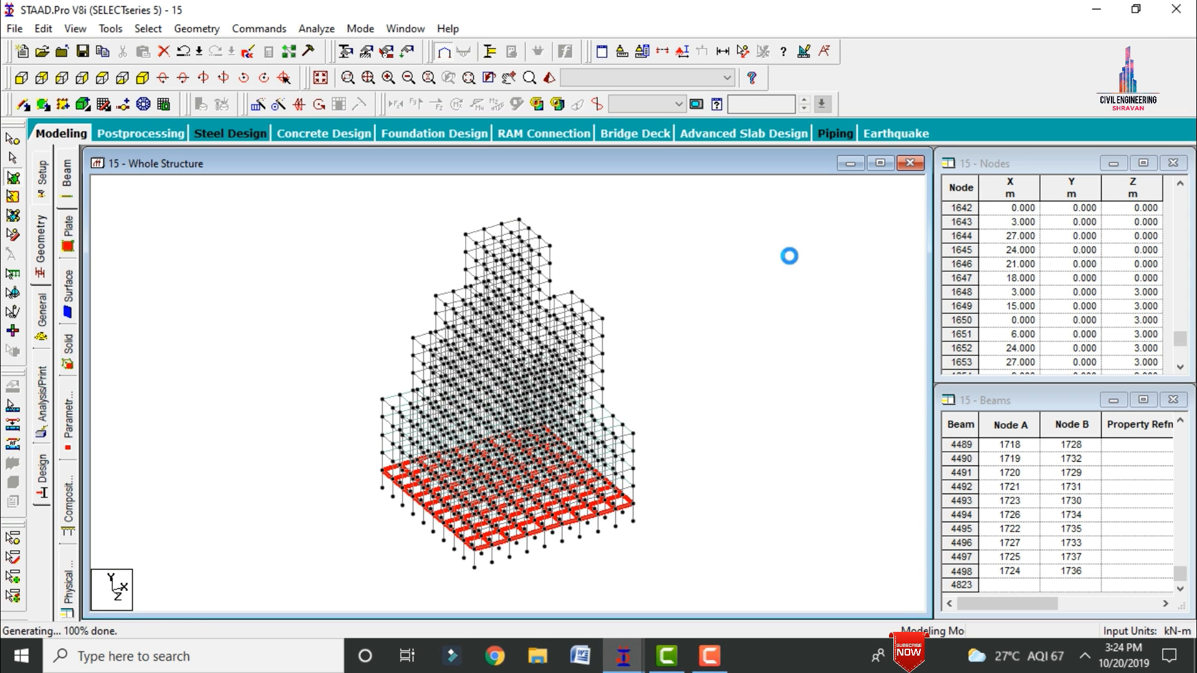
left_click(702, 505)
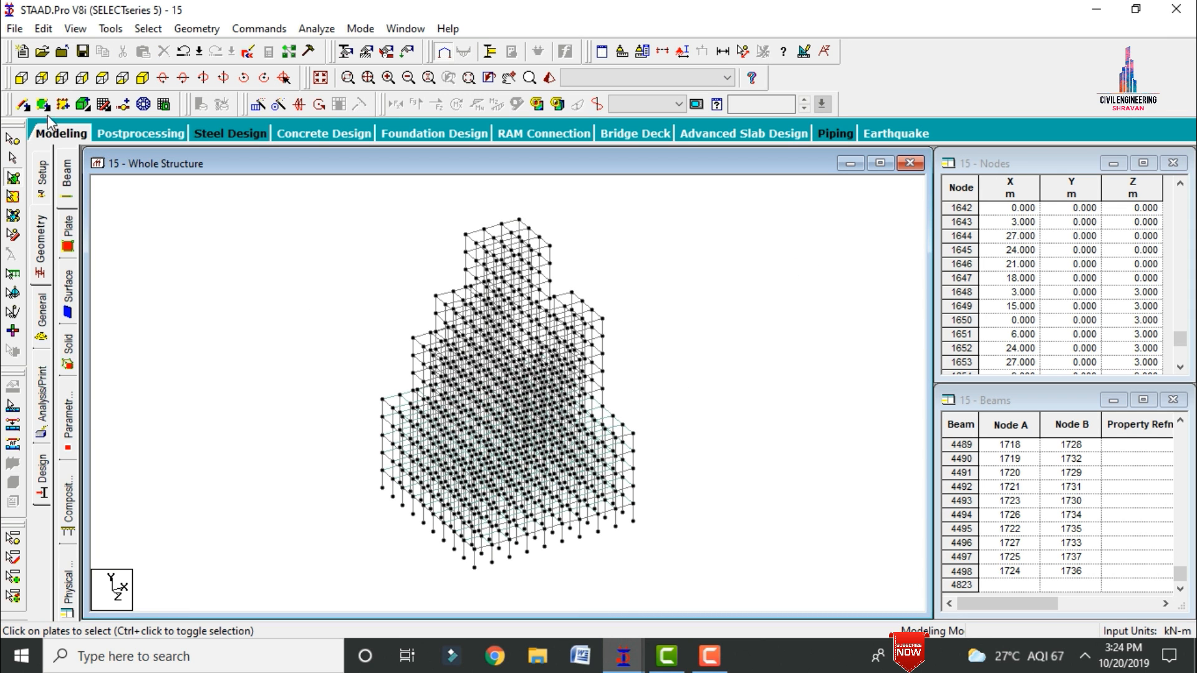
Step: Isolate the floor level directly above the plated storeys with a Window / Rubber Band section in front elevation, and show it in isometric view
left_click(22, 78)
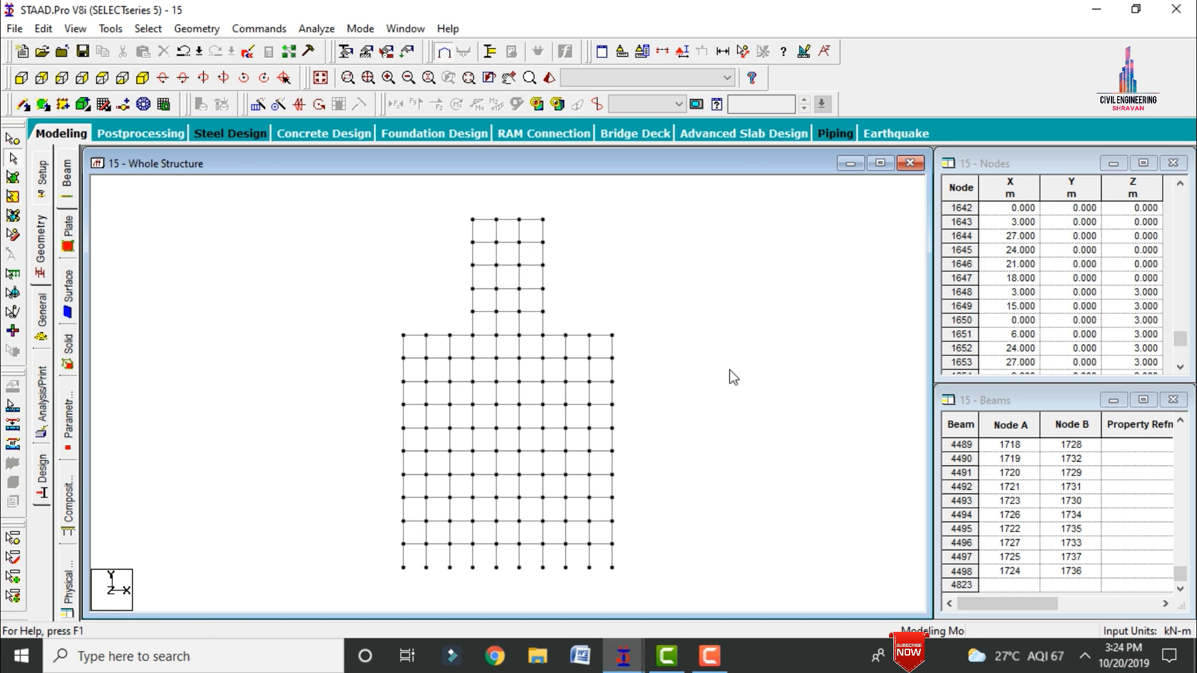
left_click(13, 177)
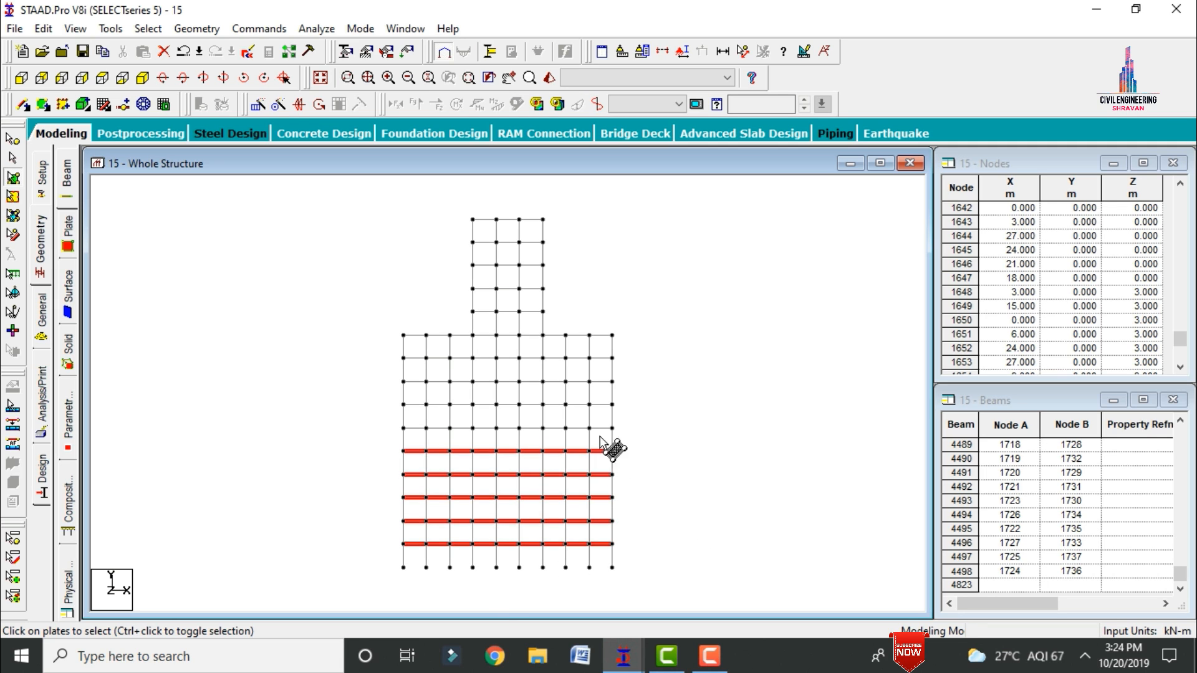
left_click(680, 53)
left_click(659, 224)
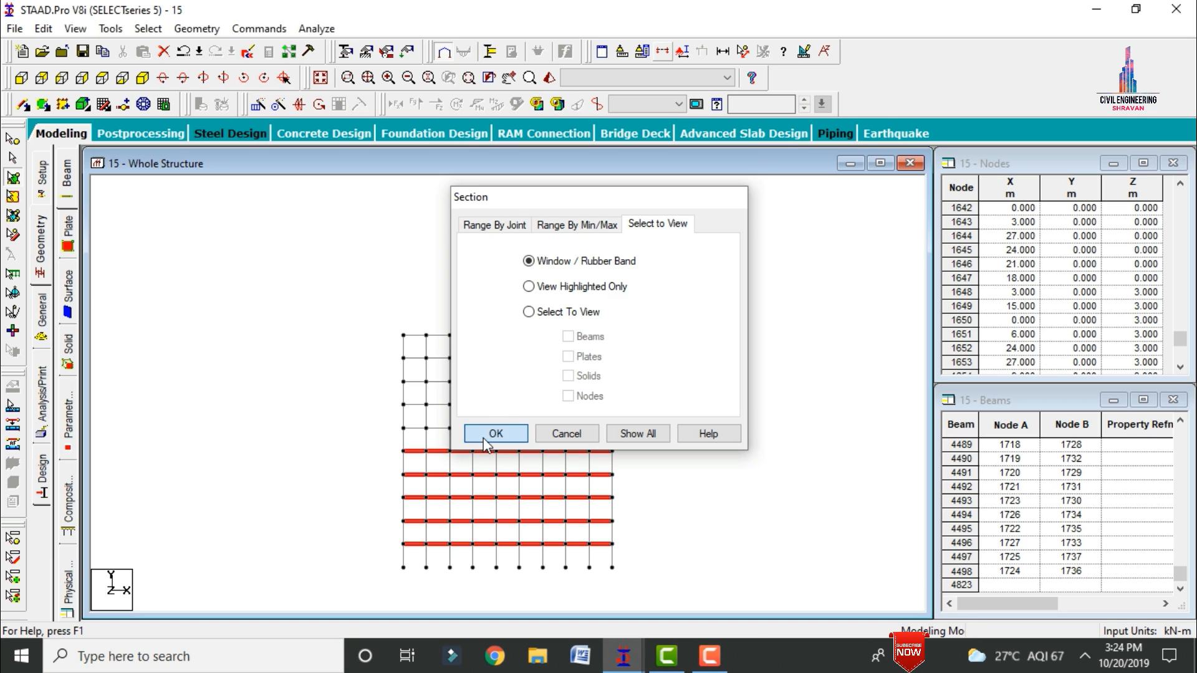
left_click(494, 433)
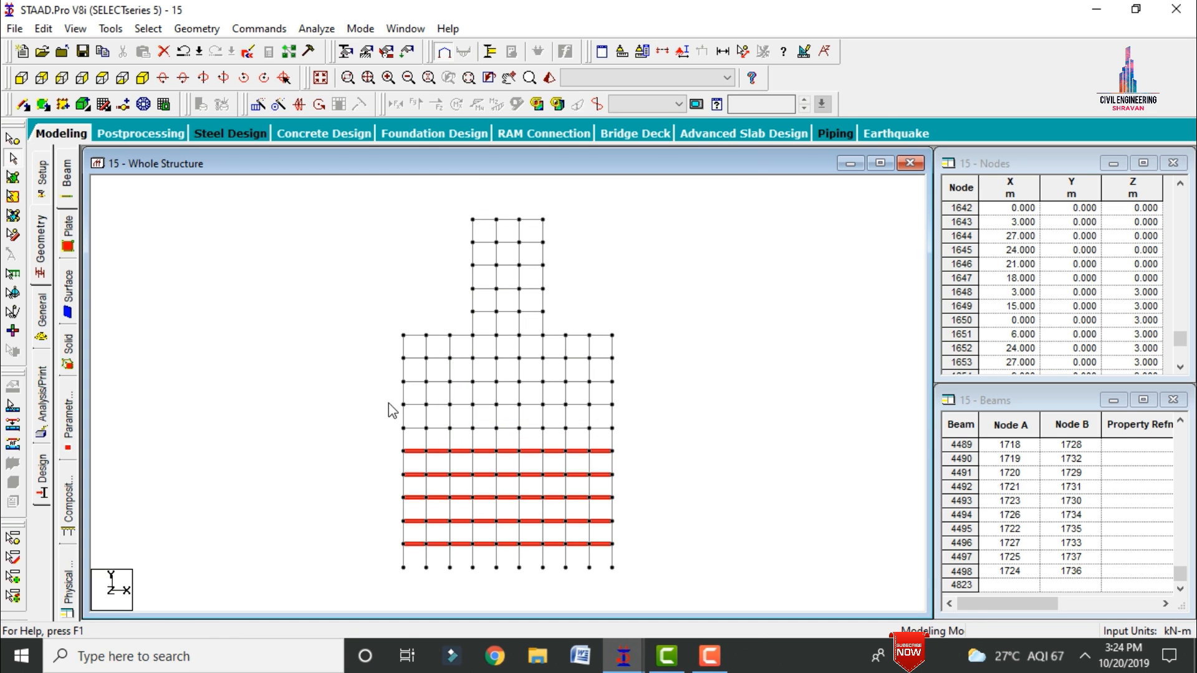
left_click_drag(391, 423, 662, 432)
left_click(143, 80)
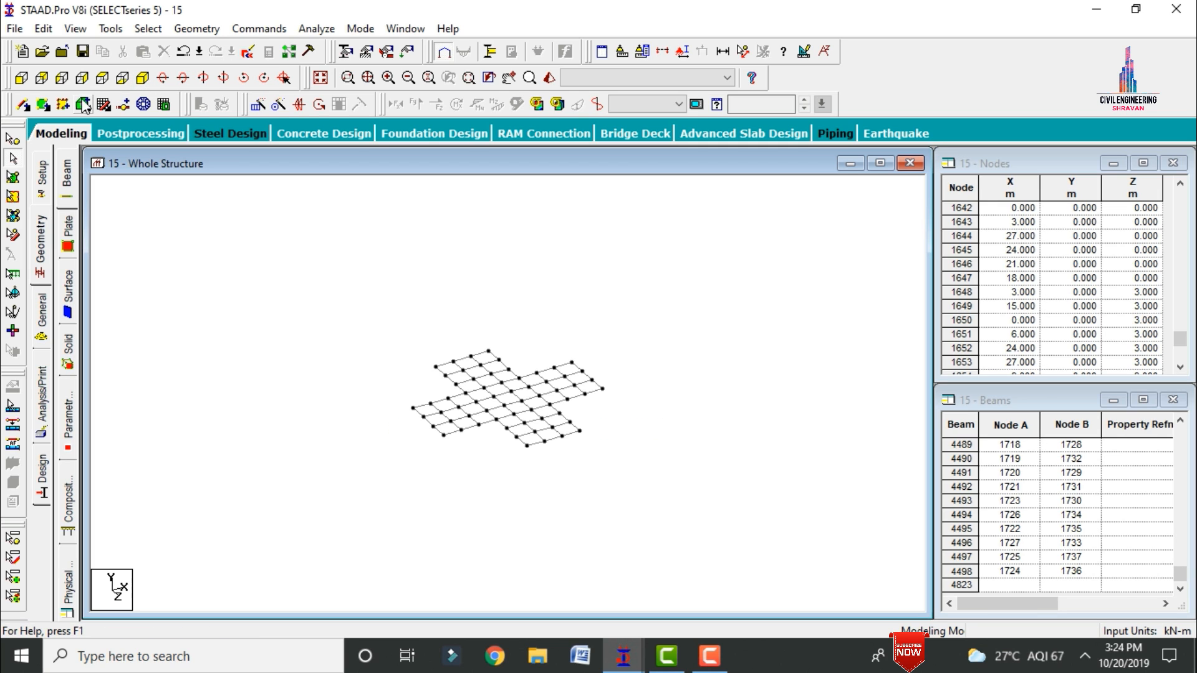
Step: Add a four-noded plate in the far-left corner bay of the isolated cross-shaped floor's rear wing
left_click(43, 104)
left_click(435, 366)
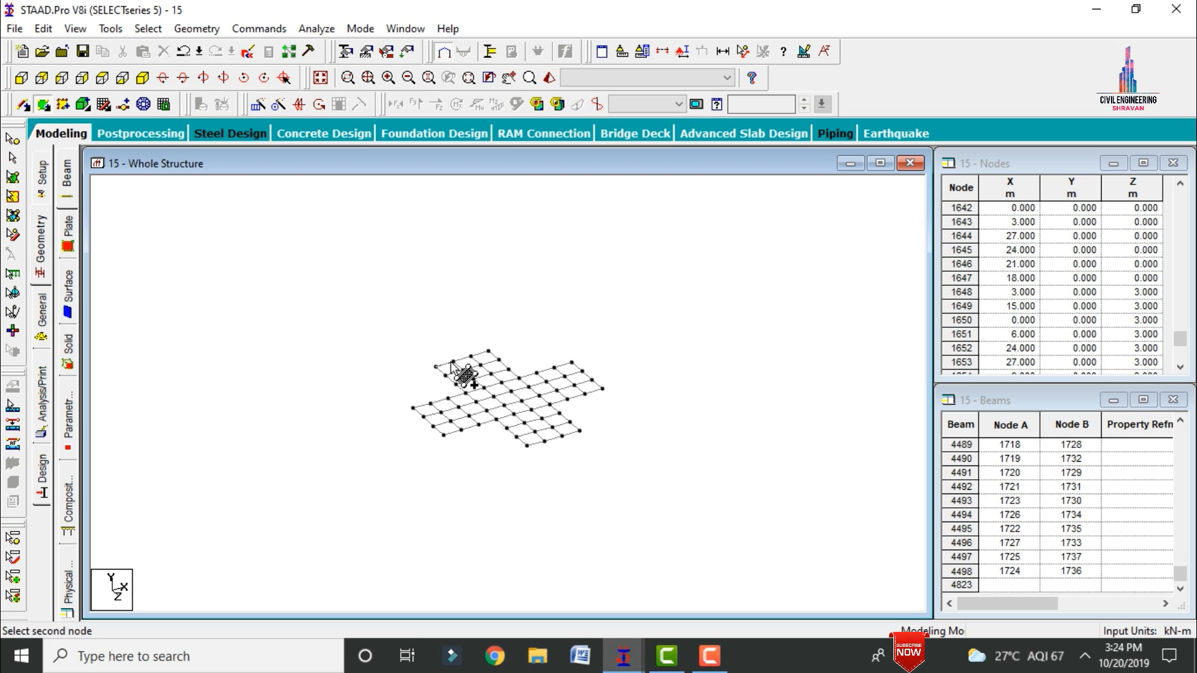
left_click(453, 362)
left_click(463, 372)
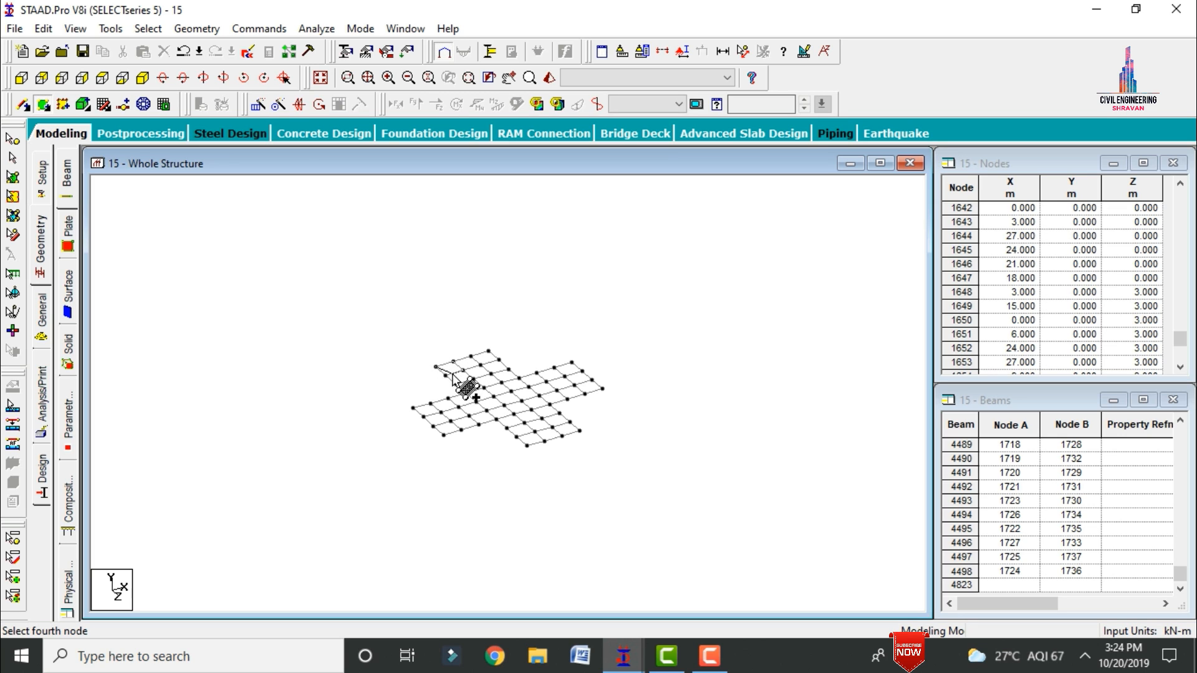
left_click(445, 376)
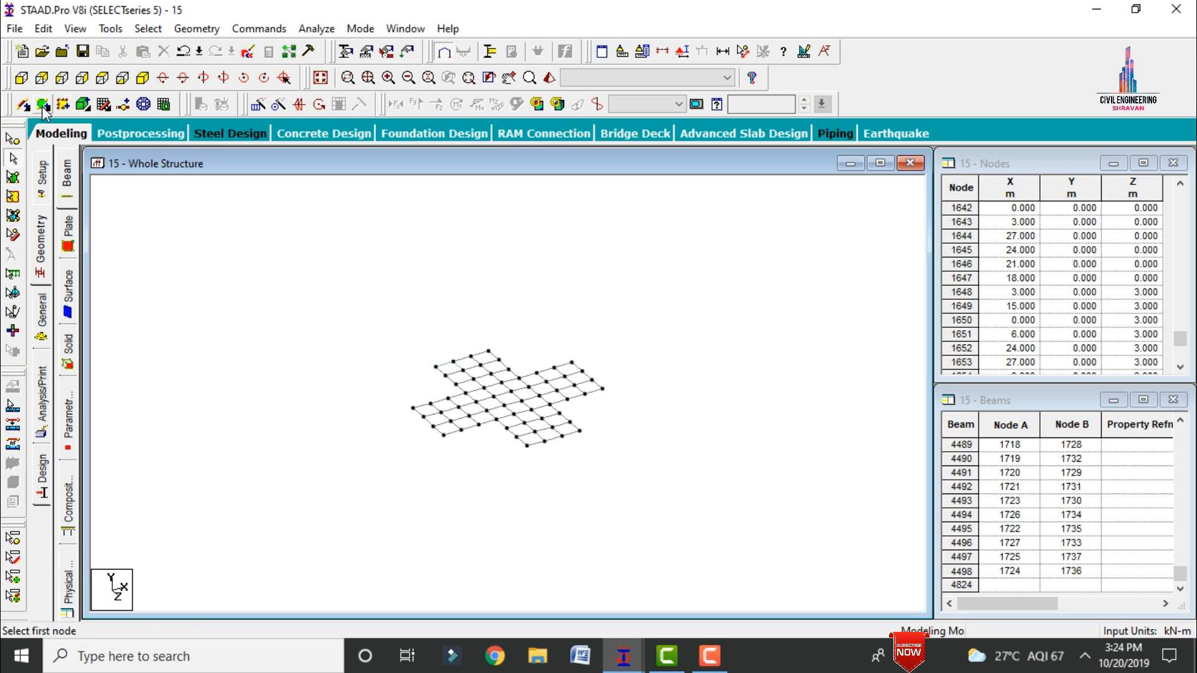
Step: Copy the rear wing's corner plate along the X direction with Translational Repeat, using 2 steps at 3 m spacing
left_click(12, 178)
left_click(449, 369)
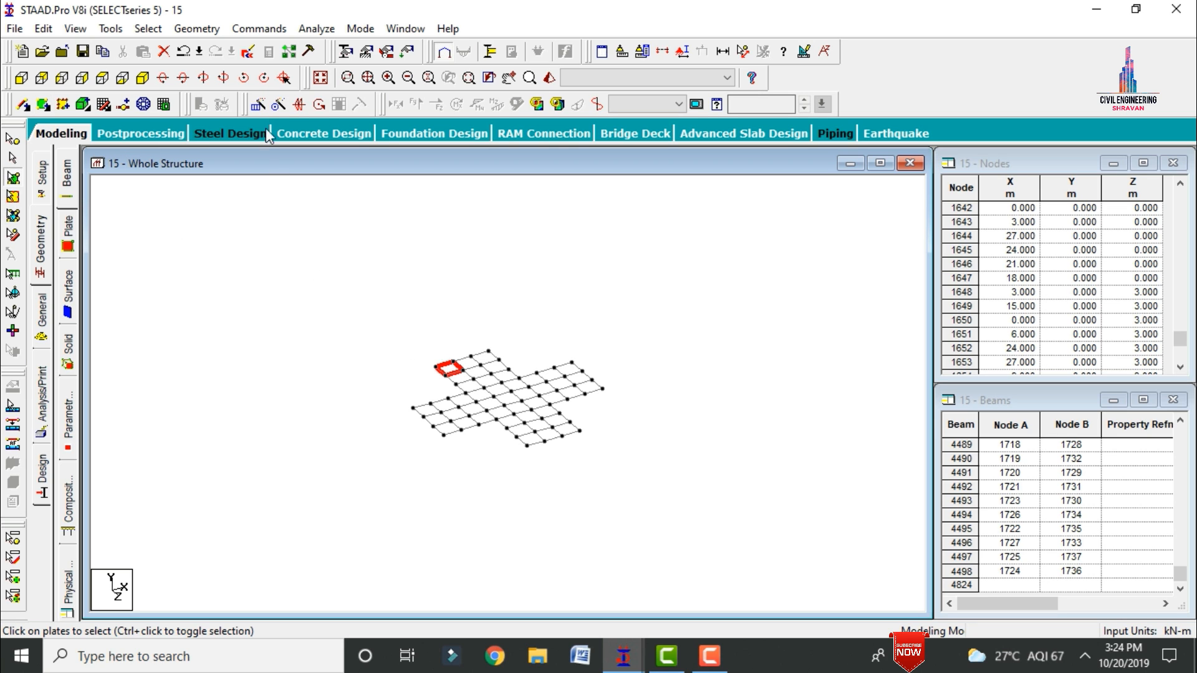
left_click(257, 105)
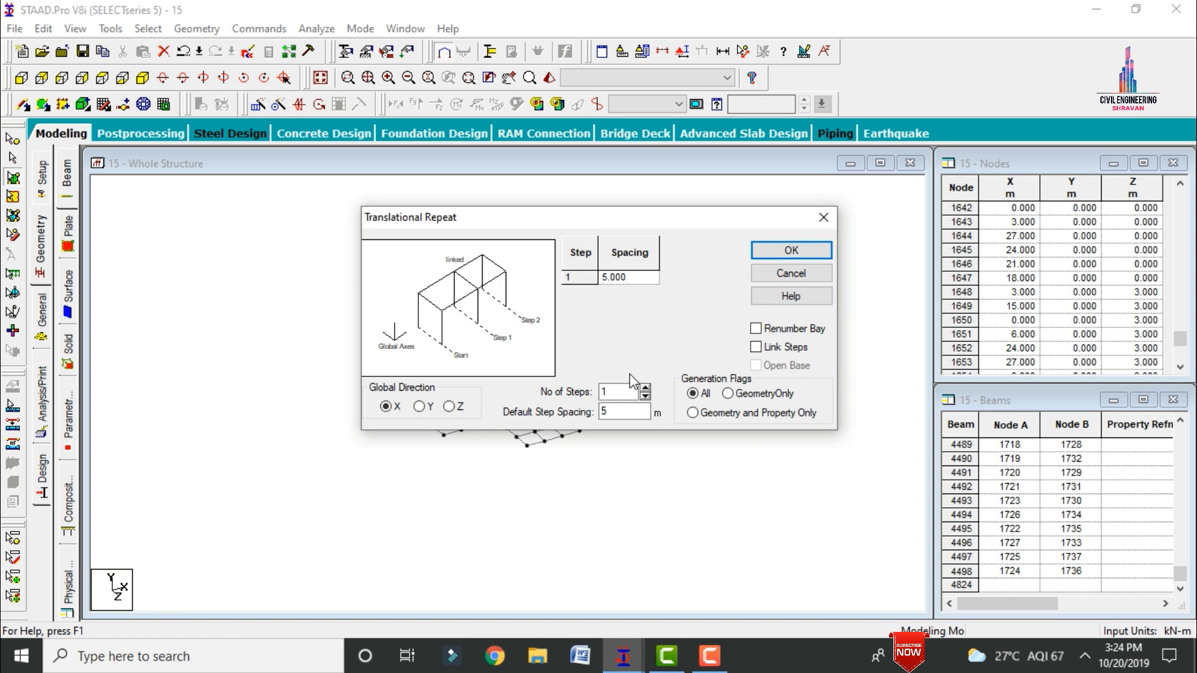
type("2")
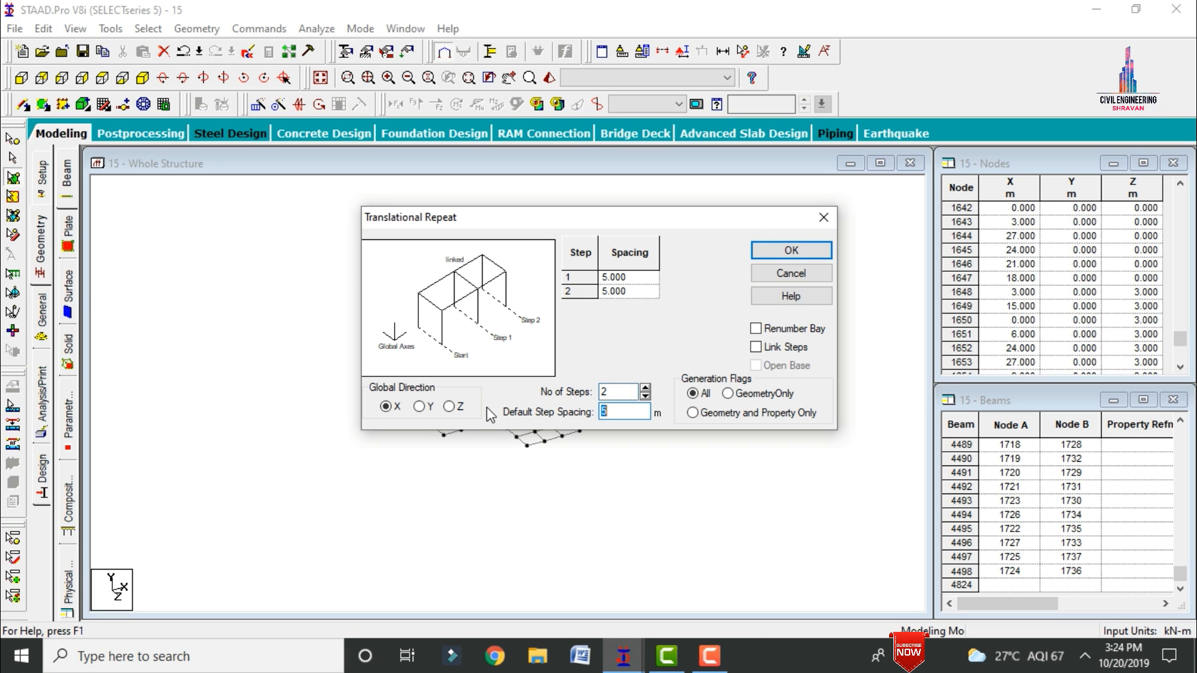
type("3")
left_click(793, 250)
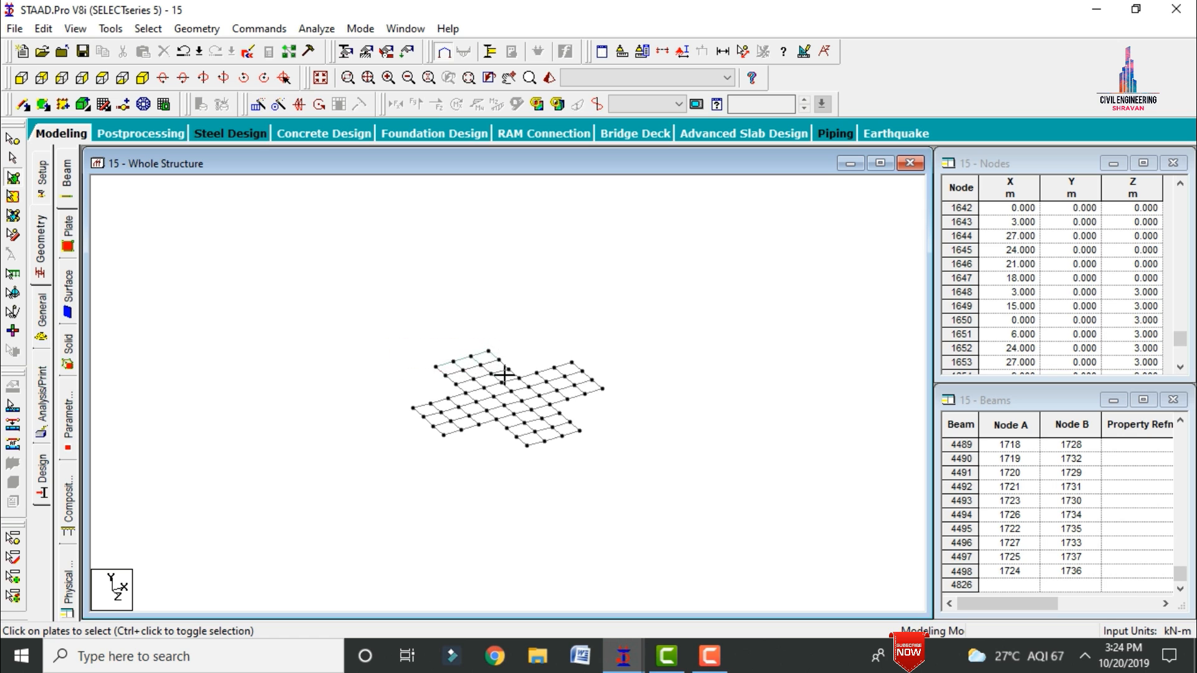
Step: Copy the rear wing's row of three plates along the Z direction with Translational Repeat, using 8 steps at 3 m spacing
left_click(257, 106)
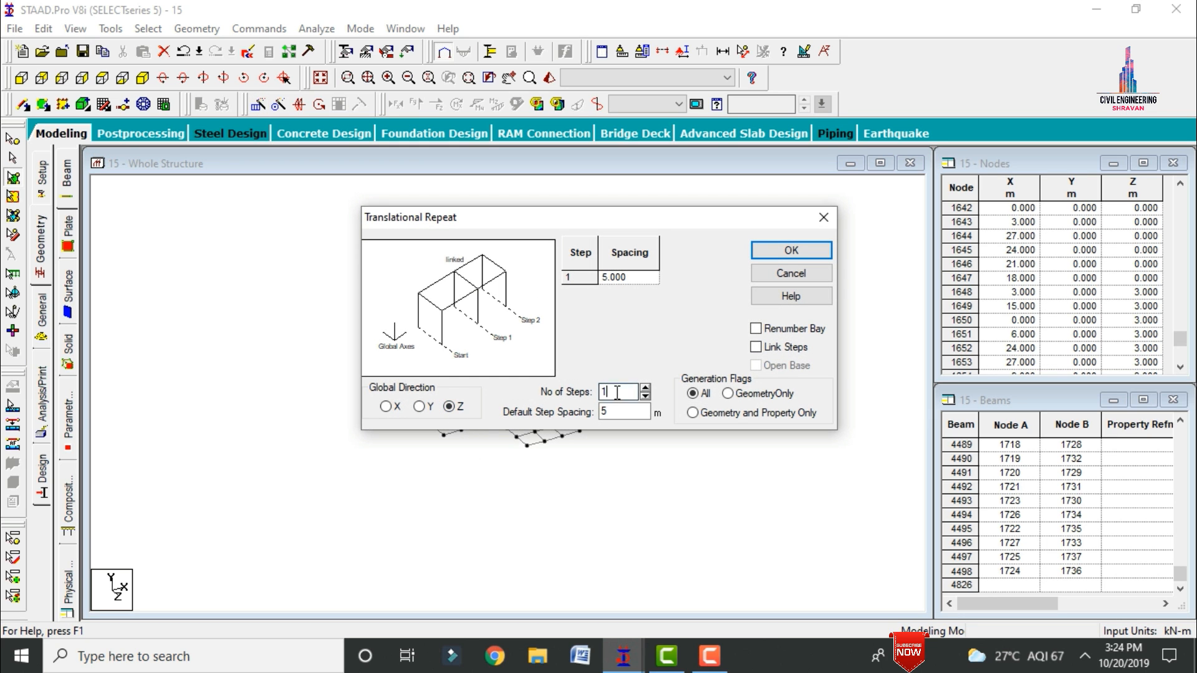
type("8")
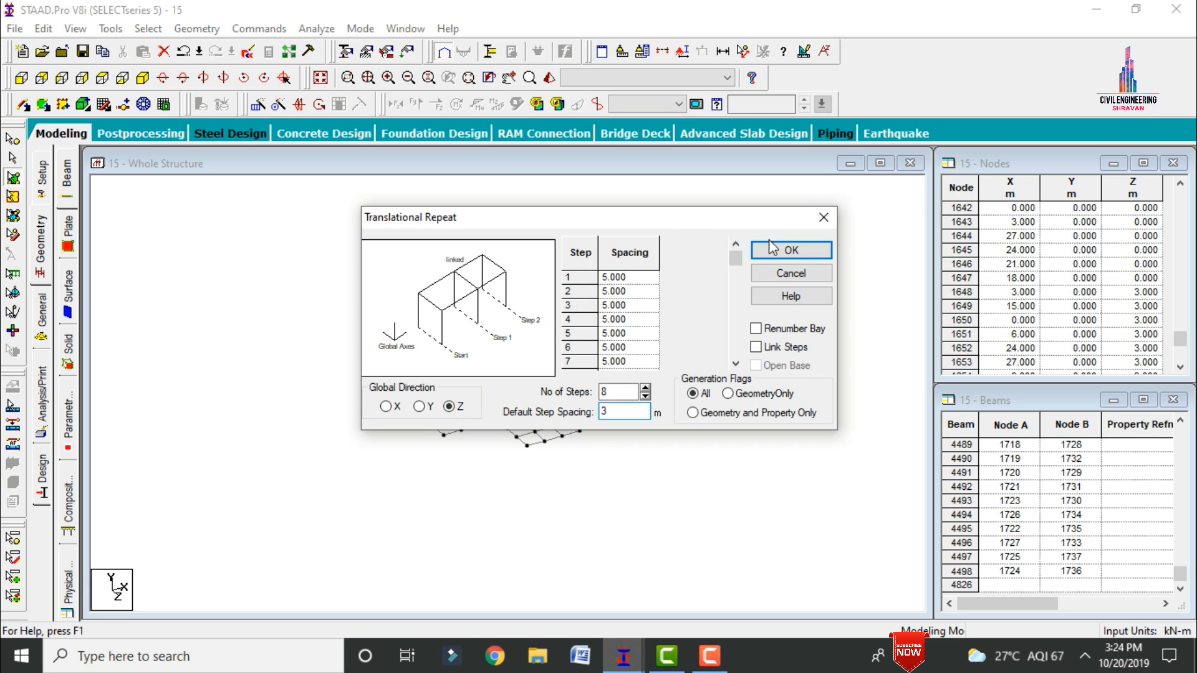
left_click(790, 250)
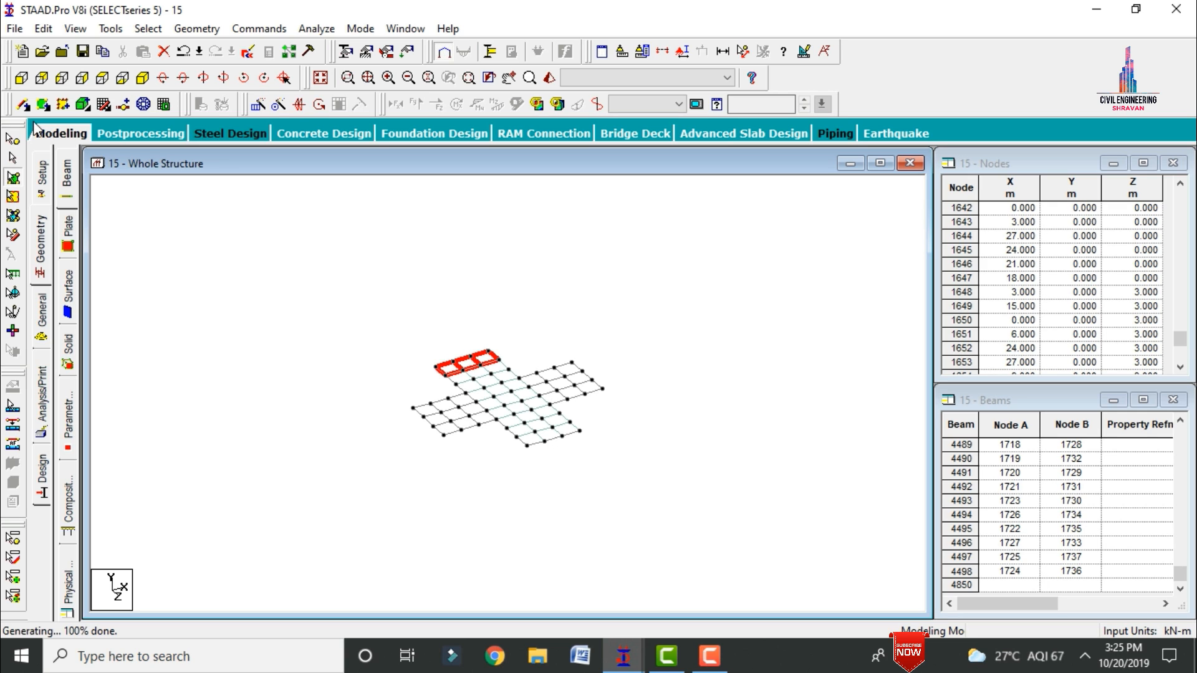
Step: Add a four-noded plate in the rear outer corner bay of the floor's left wing
left_click(42, 104)
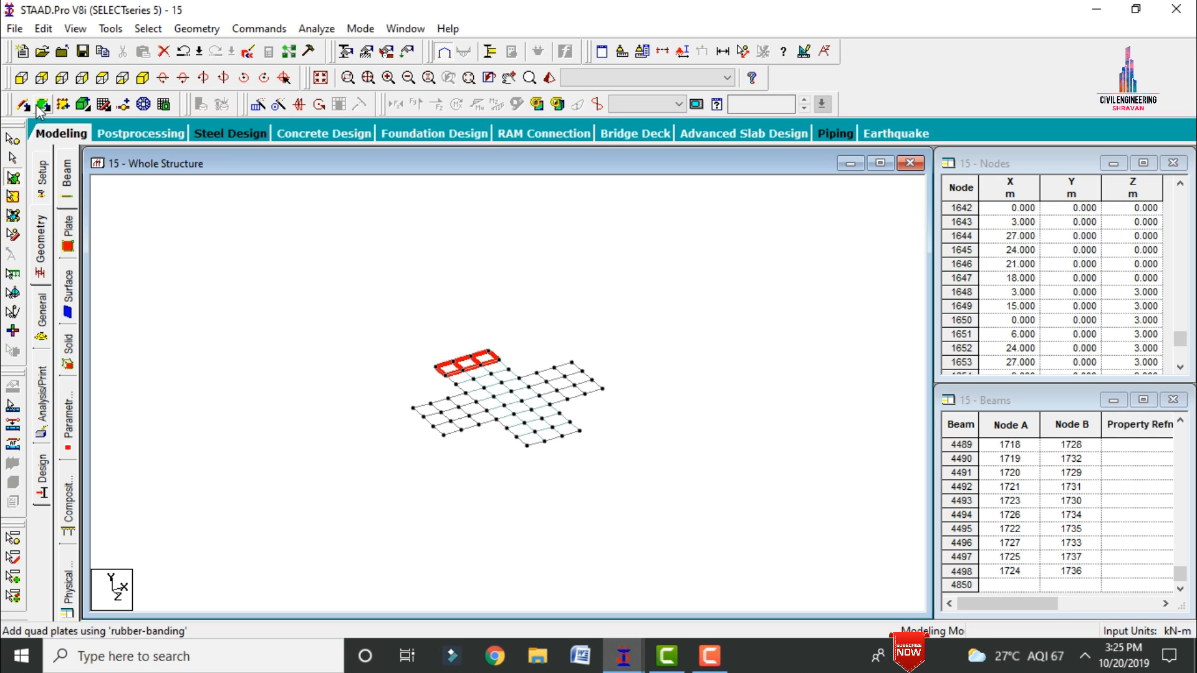
left_click(414, 409)
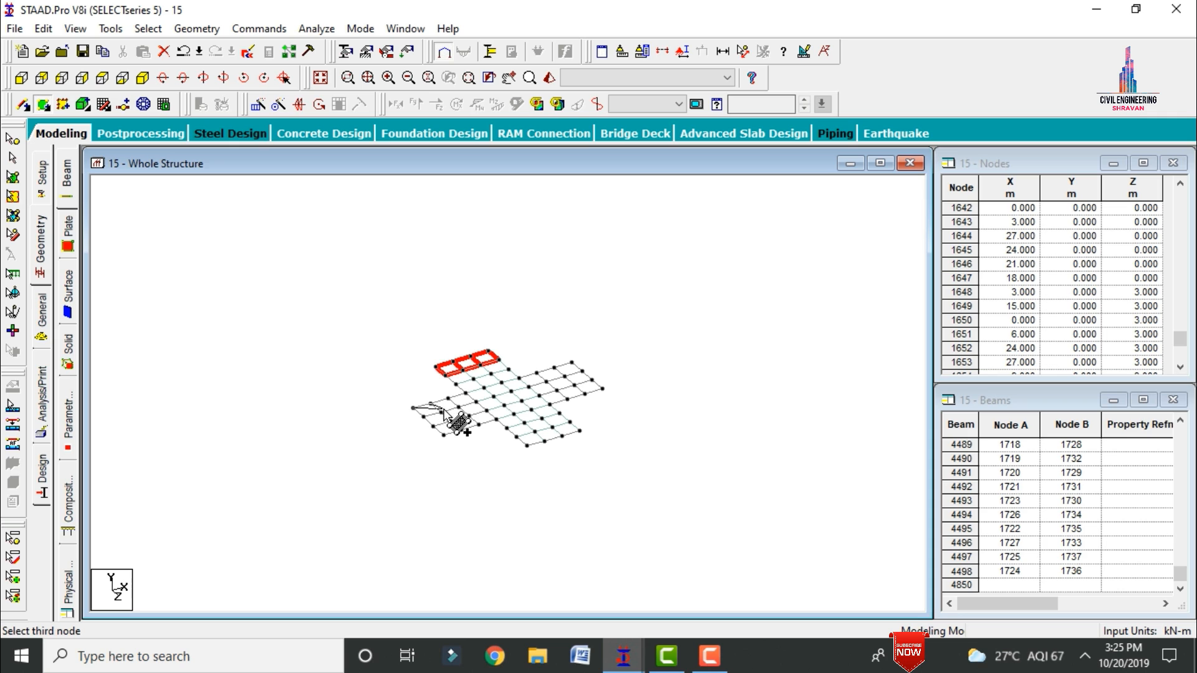
left_click(444, 412)
left_click(423, 417)
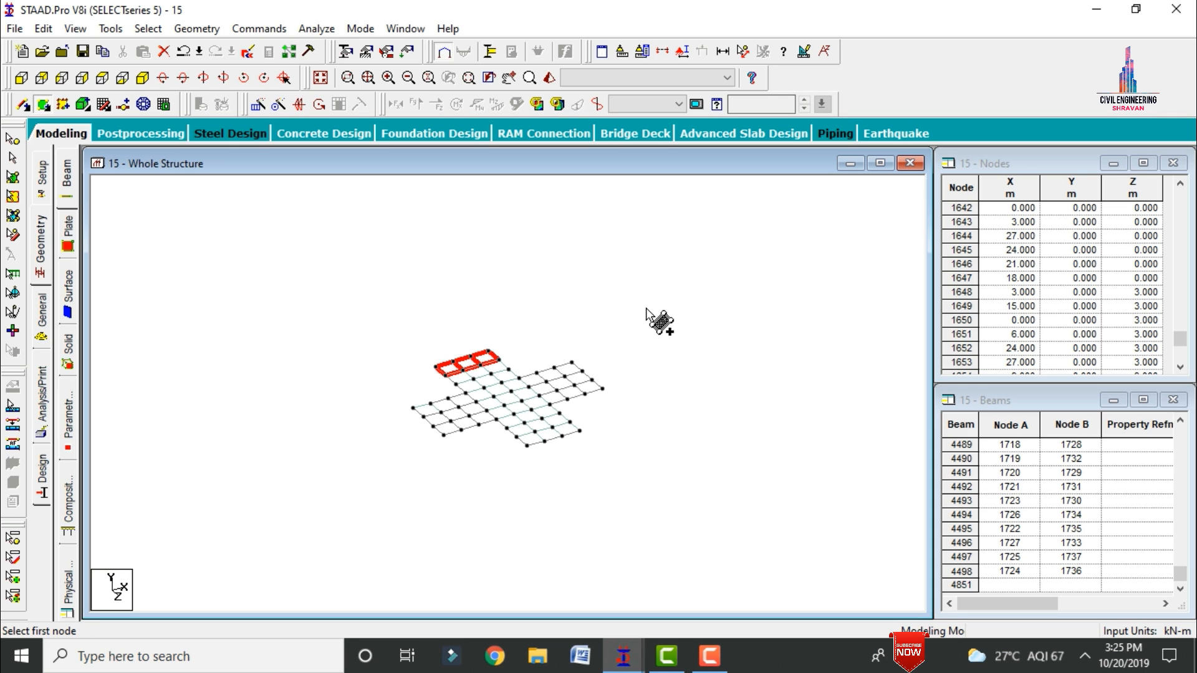
Step: Add a four-noded plate in the rear inner corner bay of the floor's right wing
left_click(43, 104)
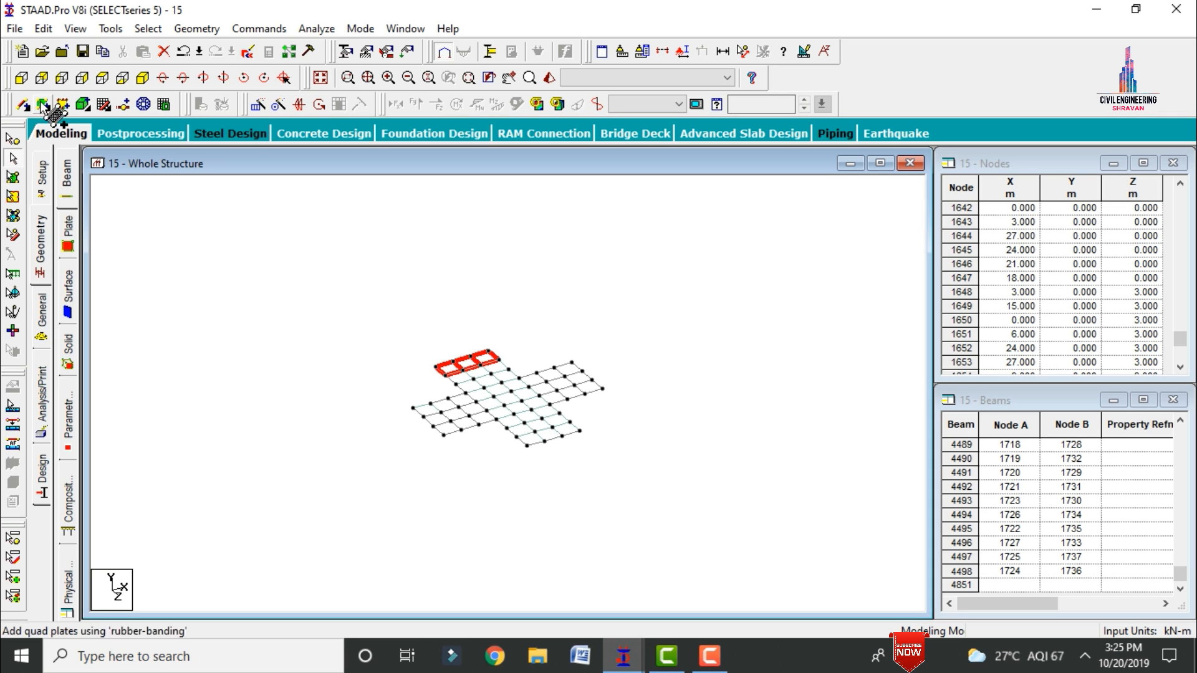
left_click(520, 377)
left_click(537, 374)
left_click(549, 385)
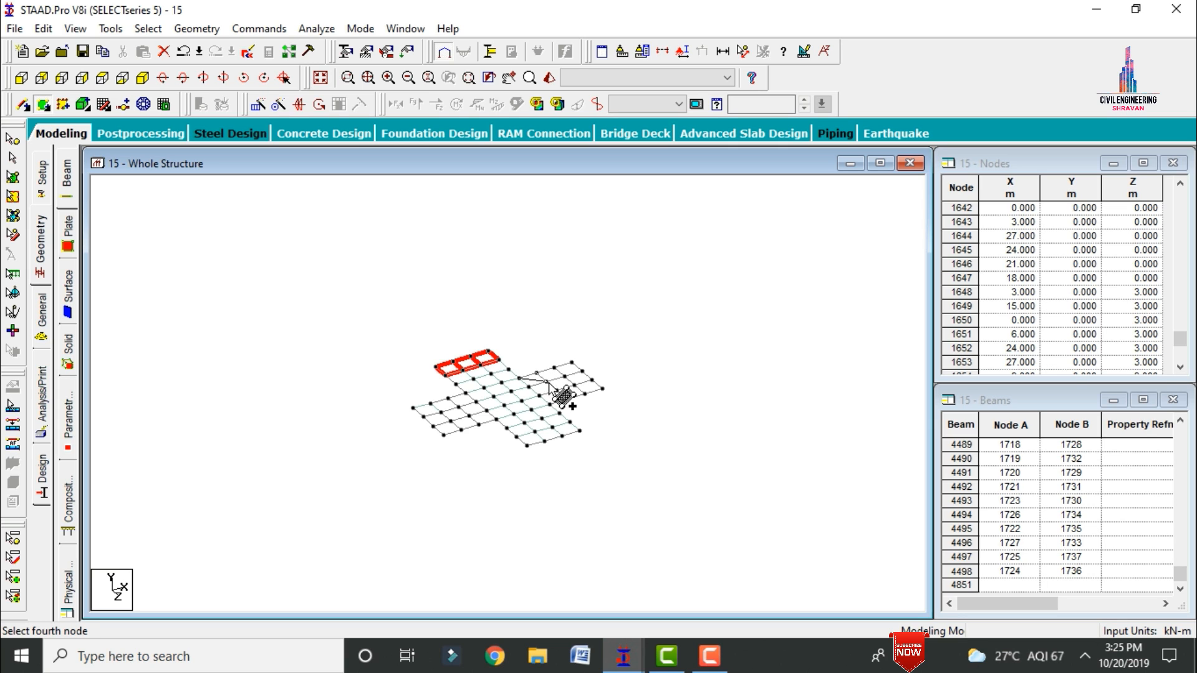
left_click(533, 391)
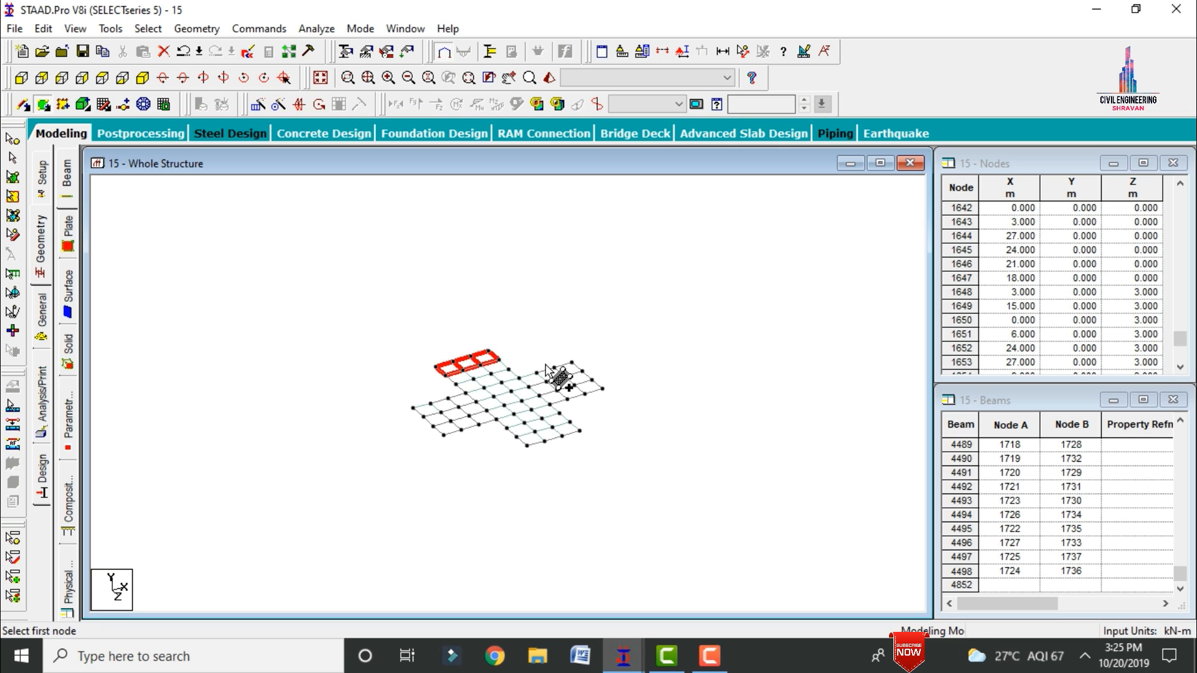
key("Escape")
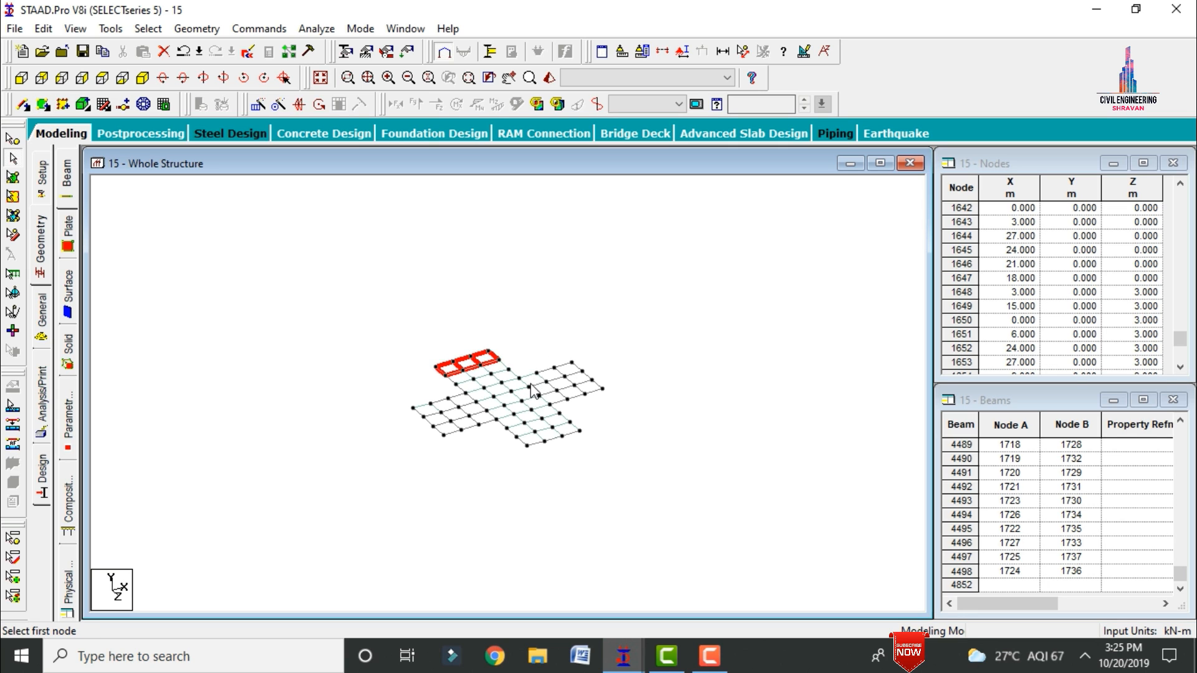
Step: Copy the two side-wing plates together along the X direction with Translational Repeat, using 2 steps at 3 m spacing
left_click(13, 181)
left_click(427, 410)
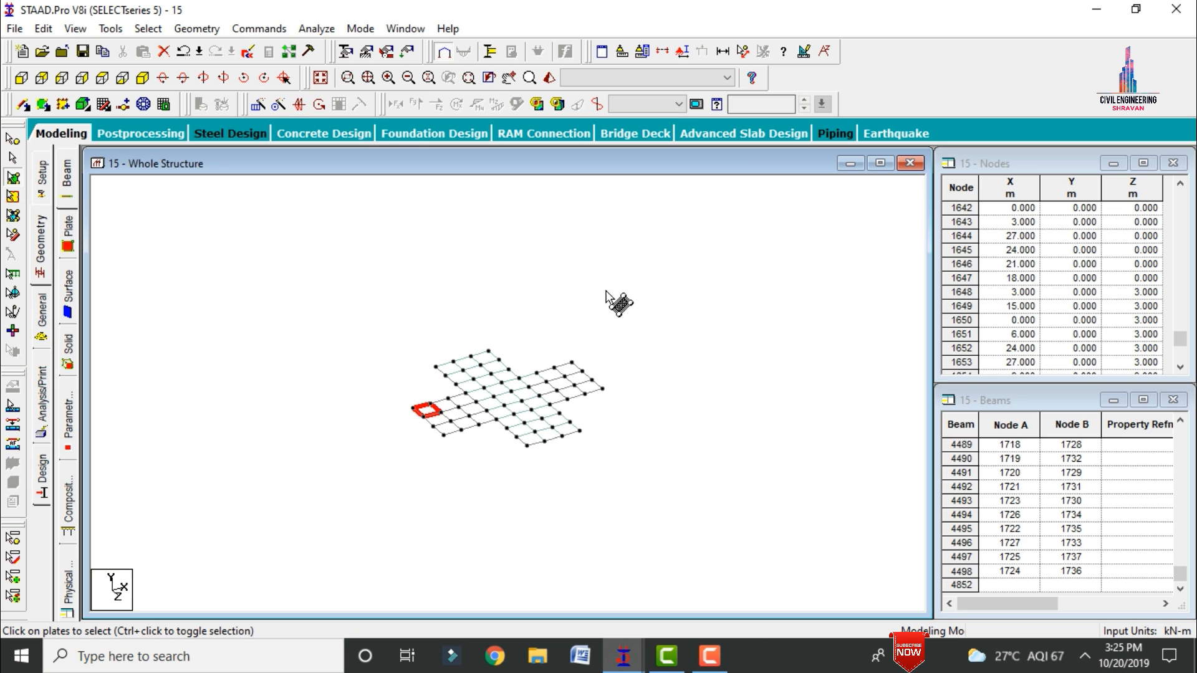
left_click(533, 380, "ctrl")
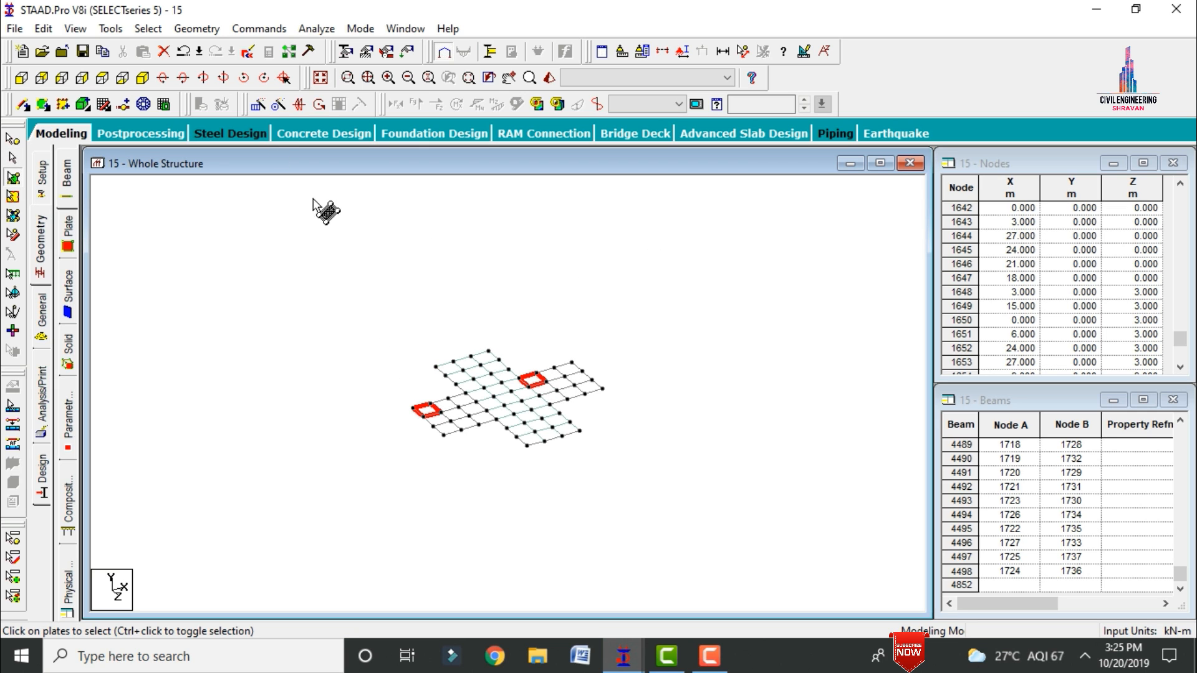
left_click(257, 107)
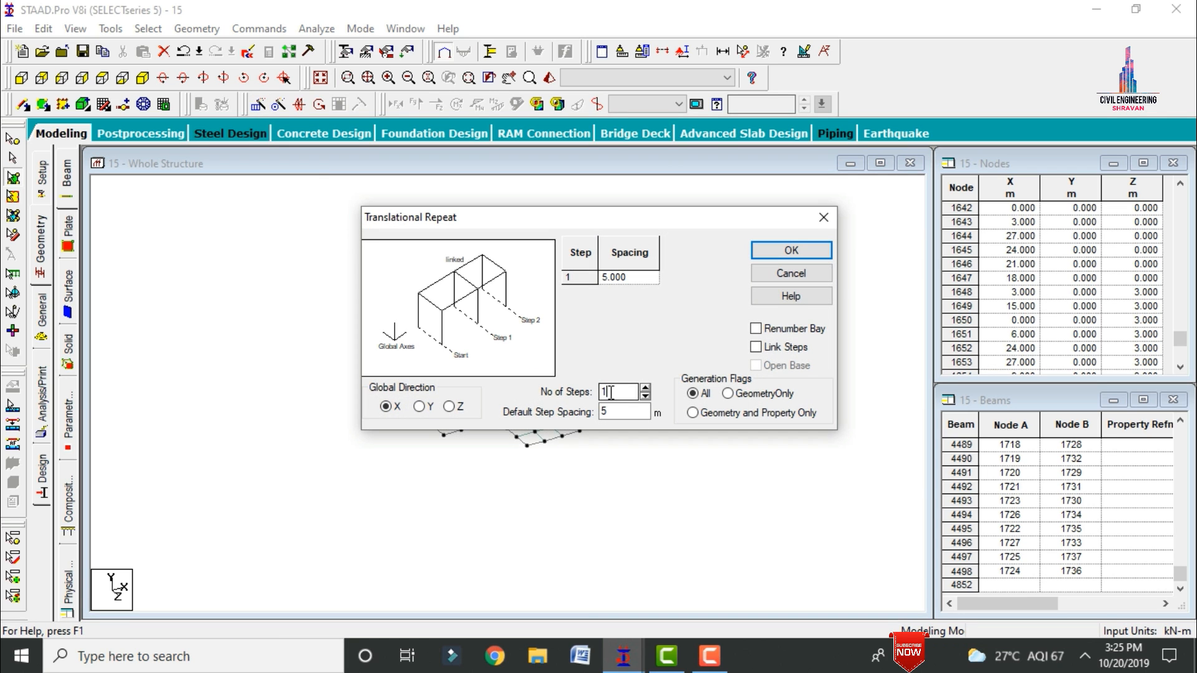
key("BackSpace")
type("2")
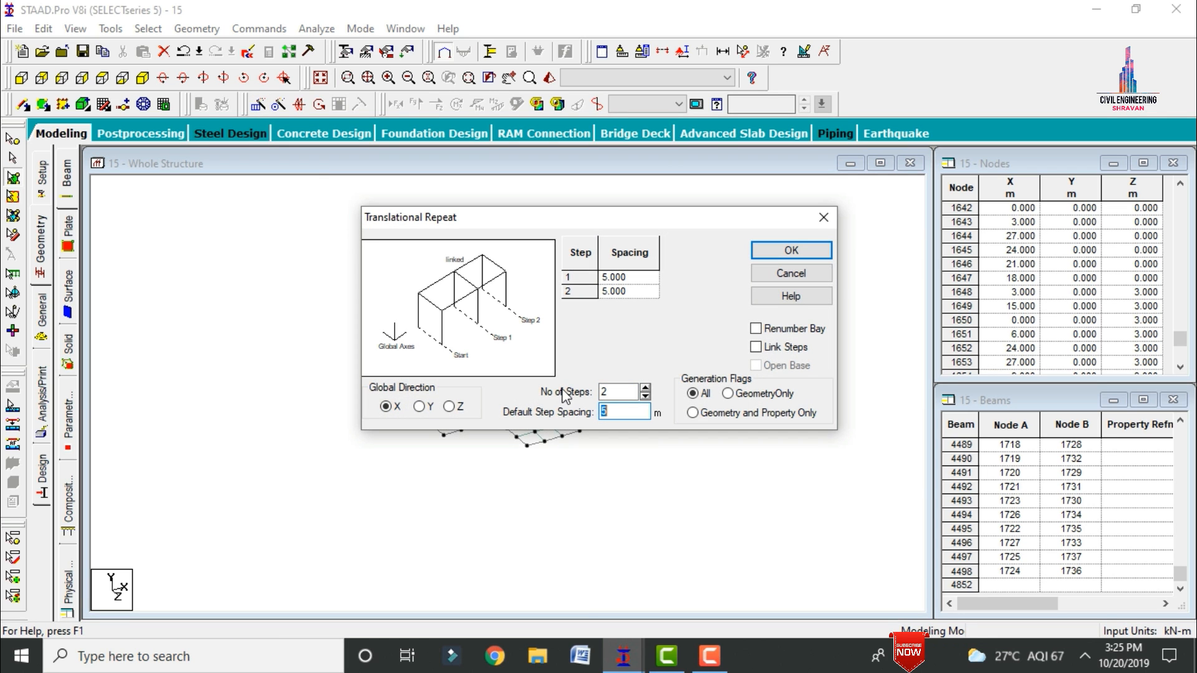
type("3")
left_click(791, 250)
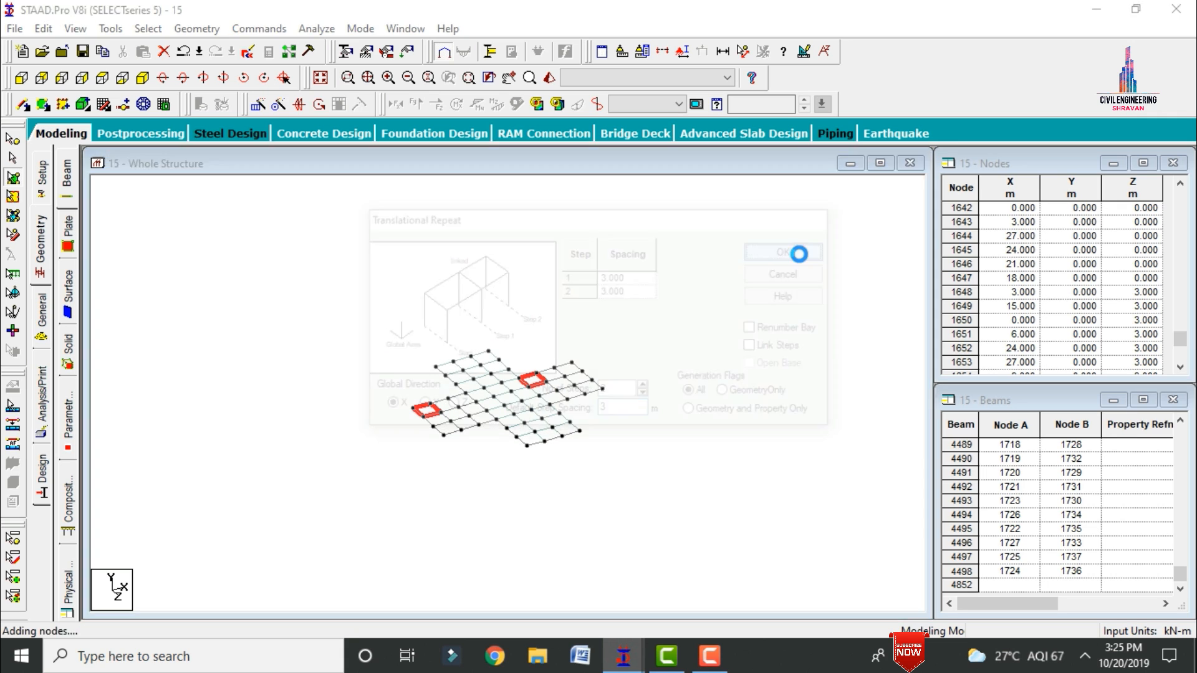
Step: Copy both side wings' rear rows of plates along the Z direction with Translational Repeat, using 2 steps at 3 m spacing
left_click(450, 406, "ctrl")
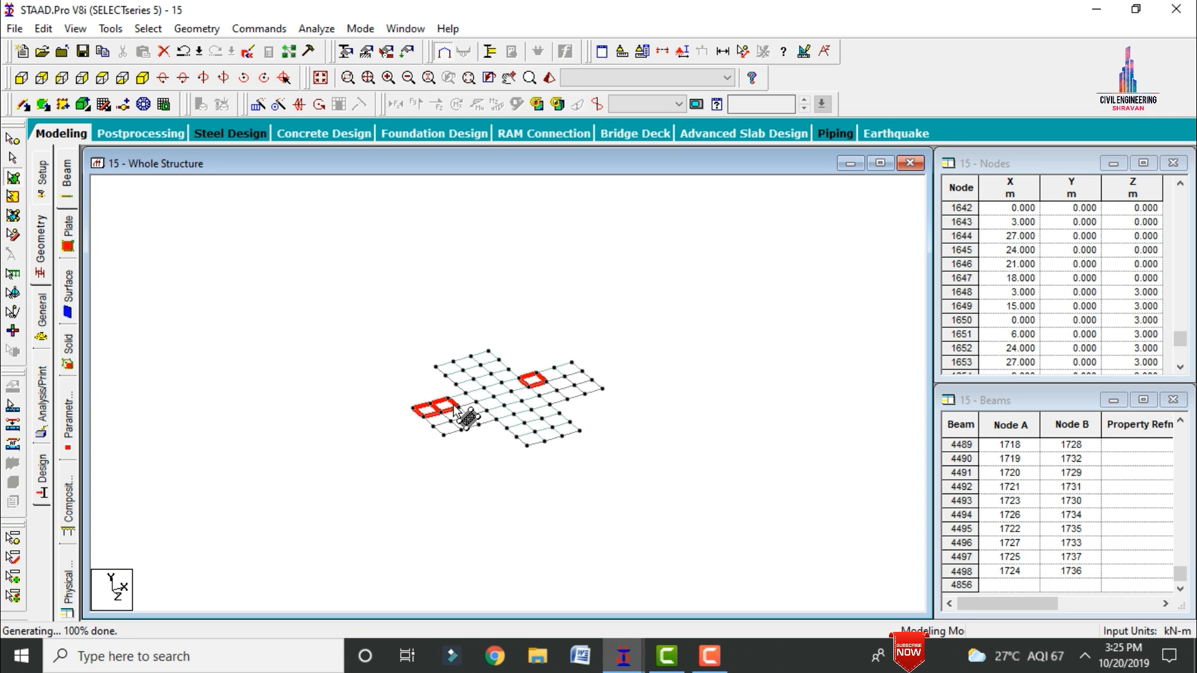
left_click(461, 401, "ctrl")
left_click(551, 375, "ctrl")
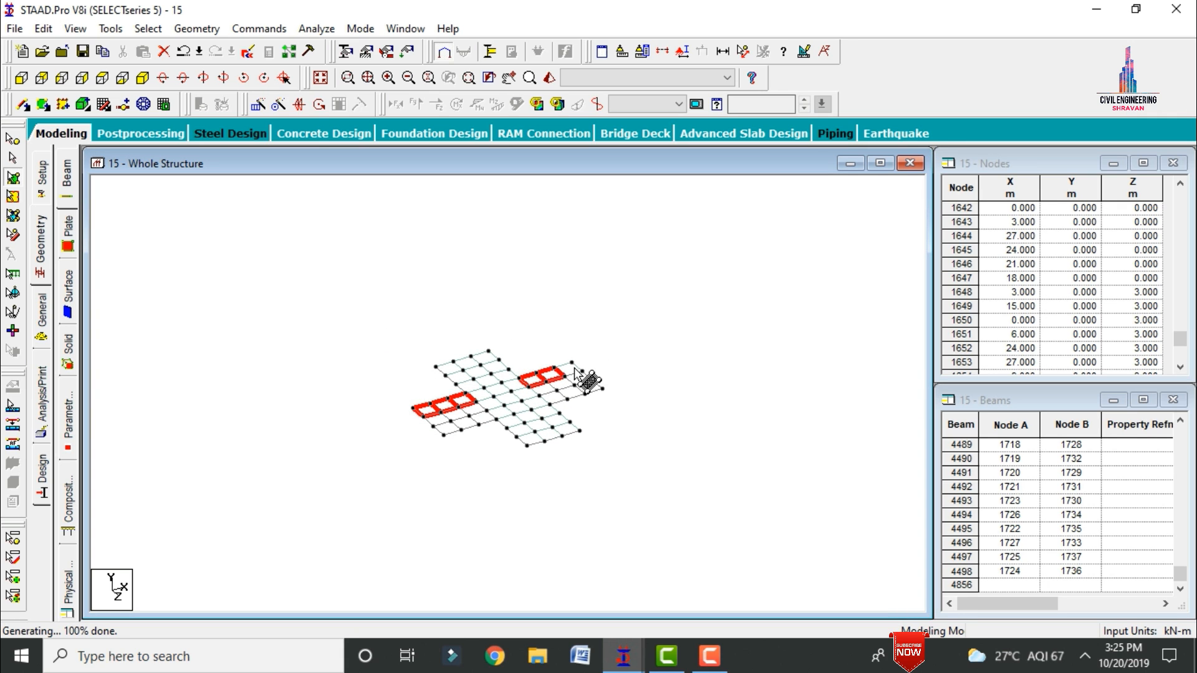
left_click(569, 369, "ctrl")
left_click(253, 103)
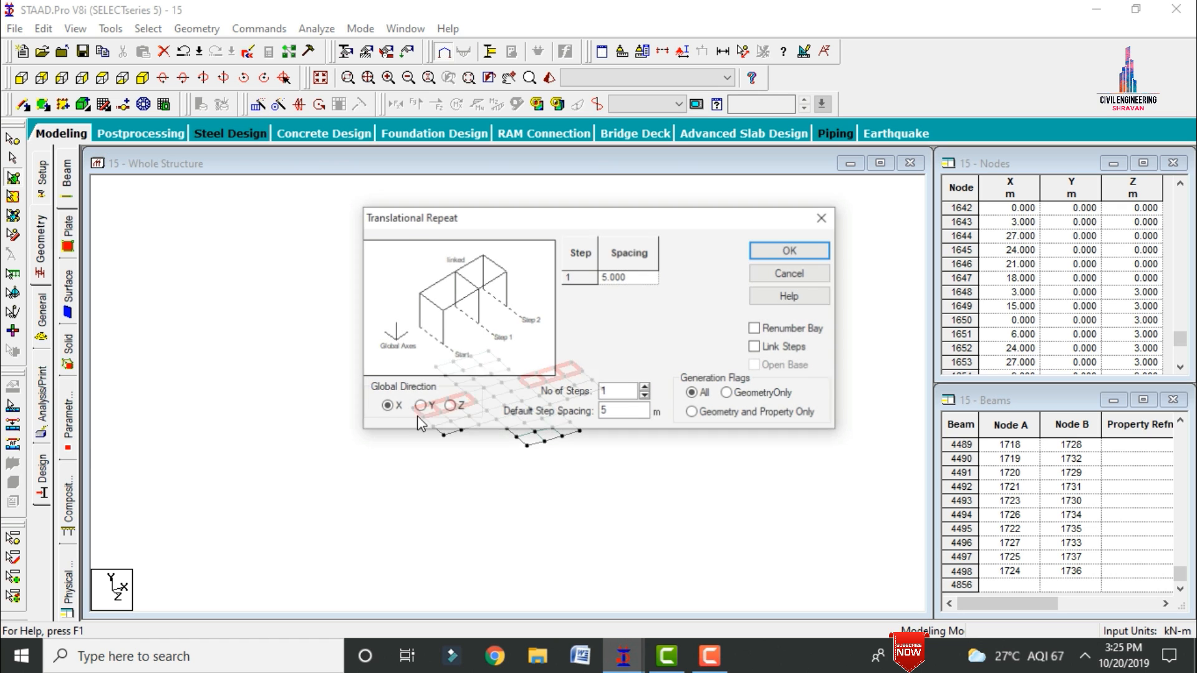
left_click(448, 406)
double_click(611, 389)
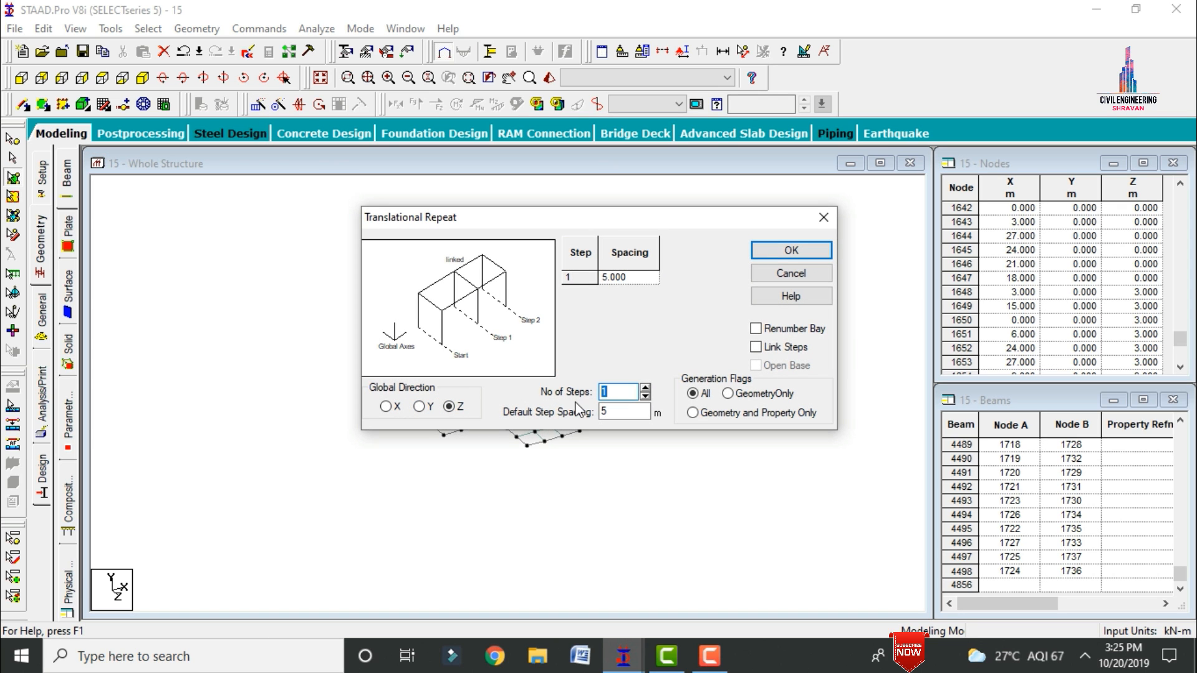
type("2")
key("Tab")
type("3")
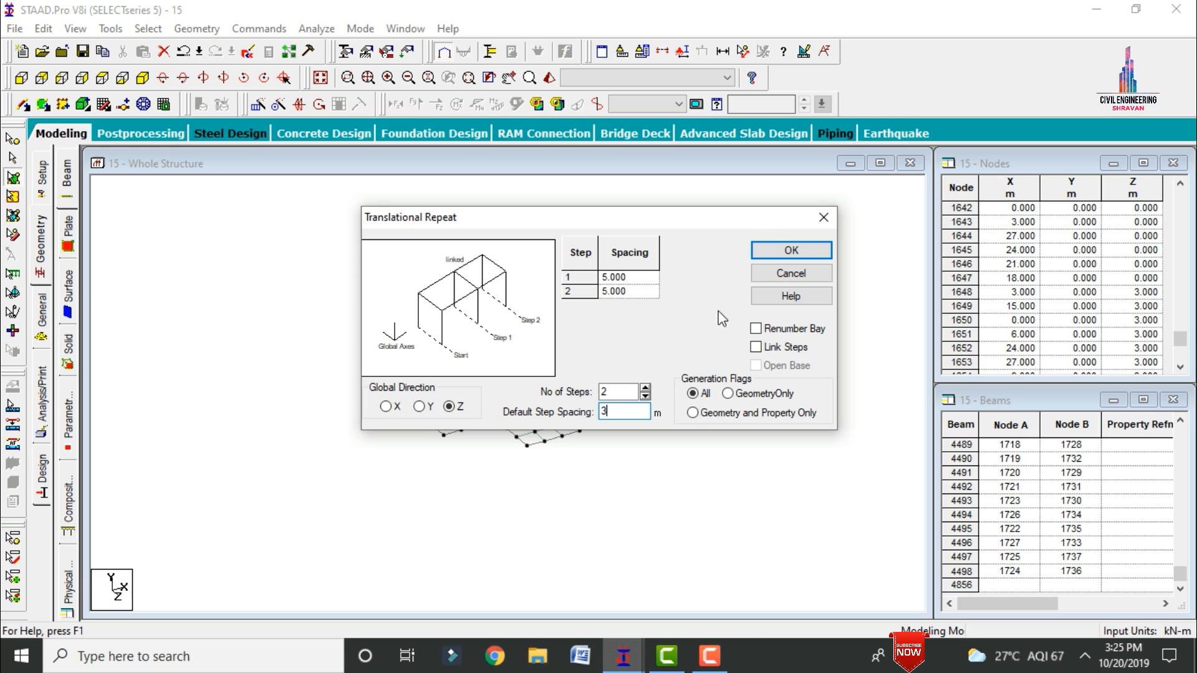
left_click(792, 250)
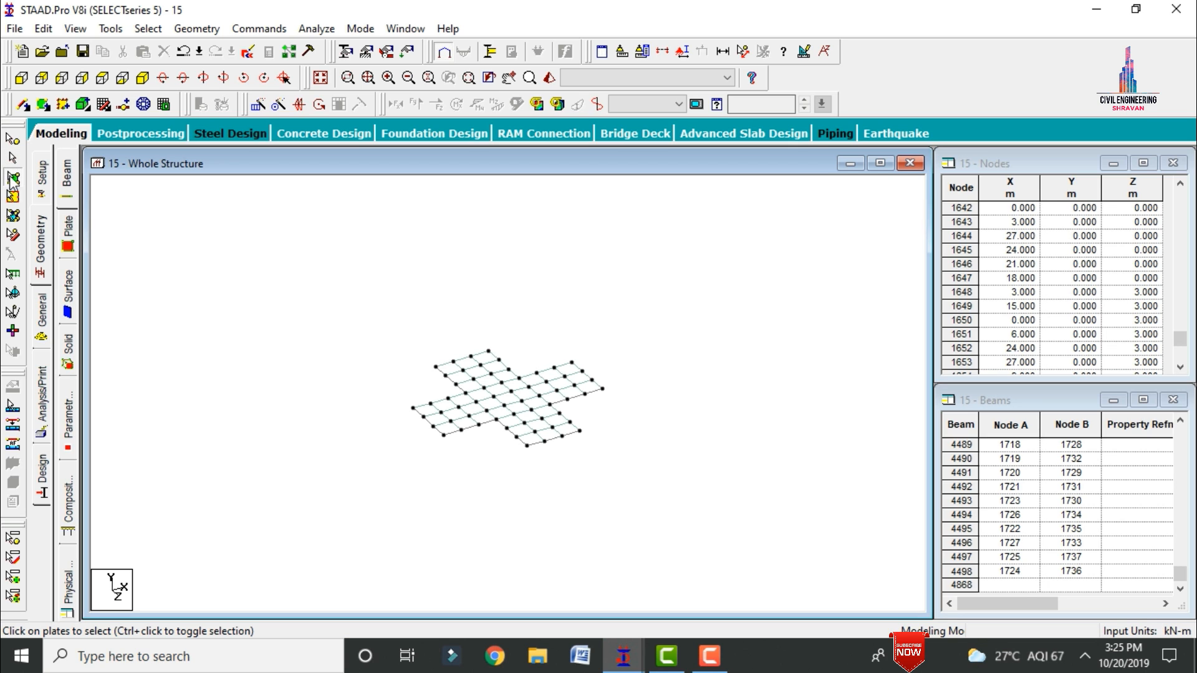
Step: Select all plates of the cross-shaped floor and copy them upward along Y with Translational Repeat, using 4 steps
key("ctrl+a")
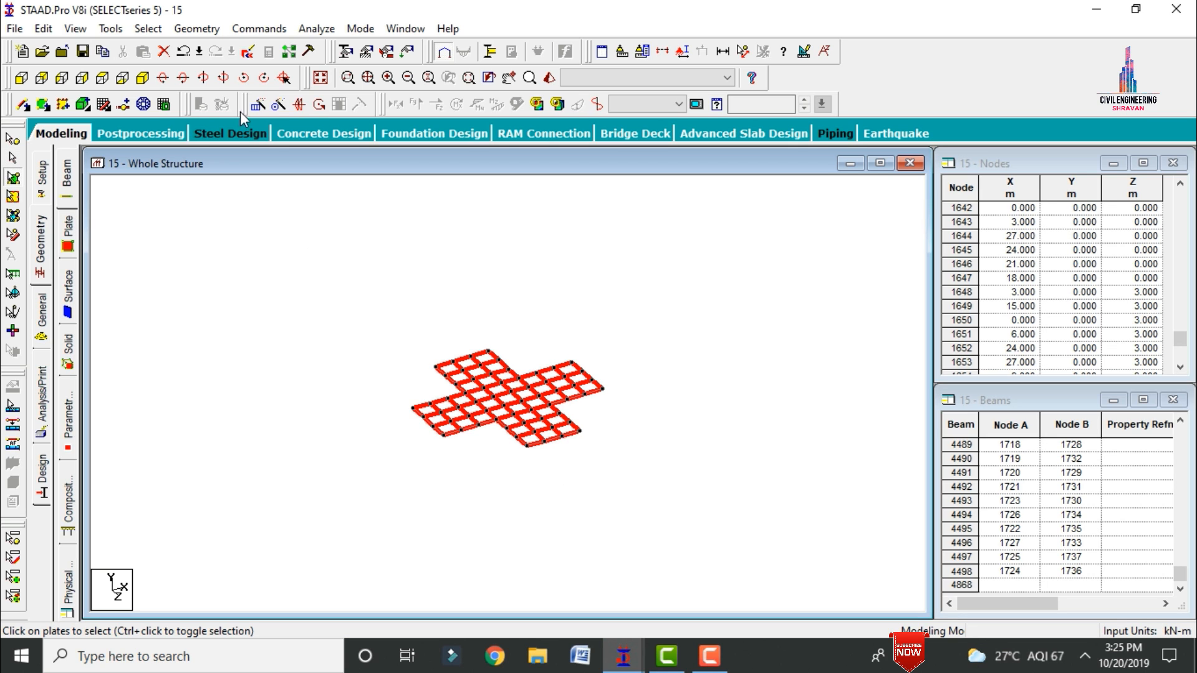
left_click(320, 78)
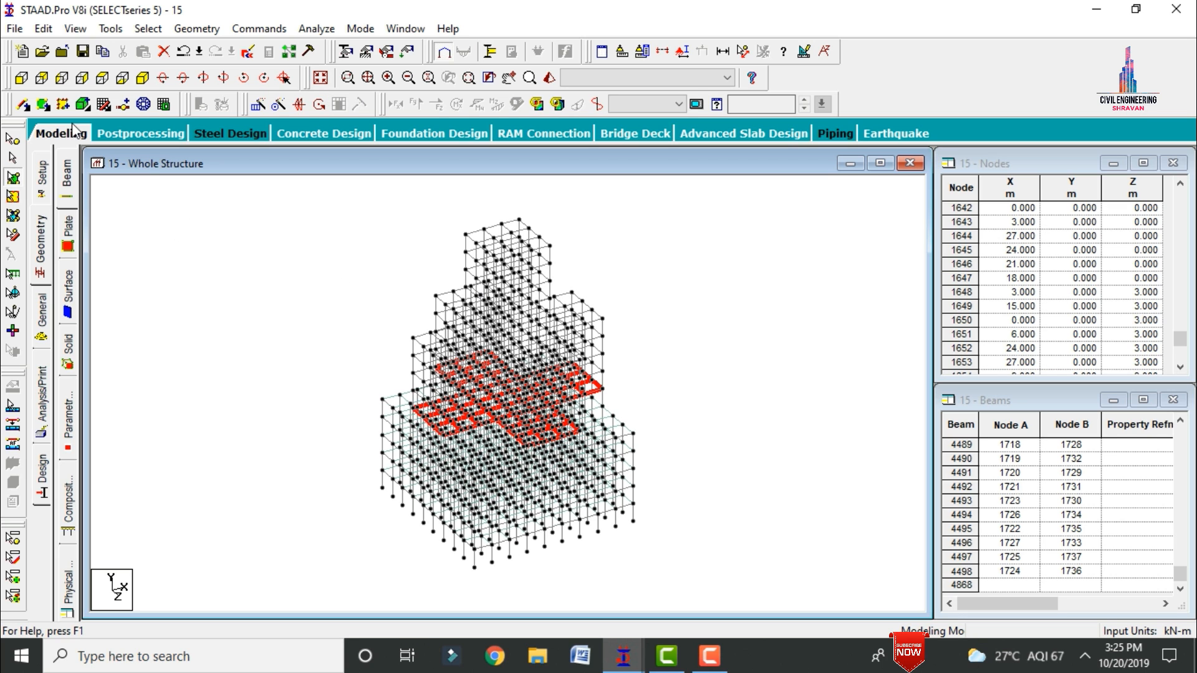
left_click(21, 83)
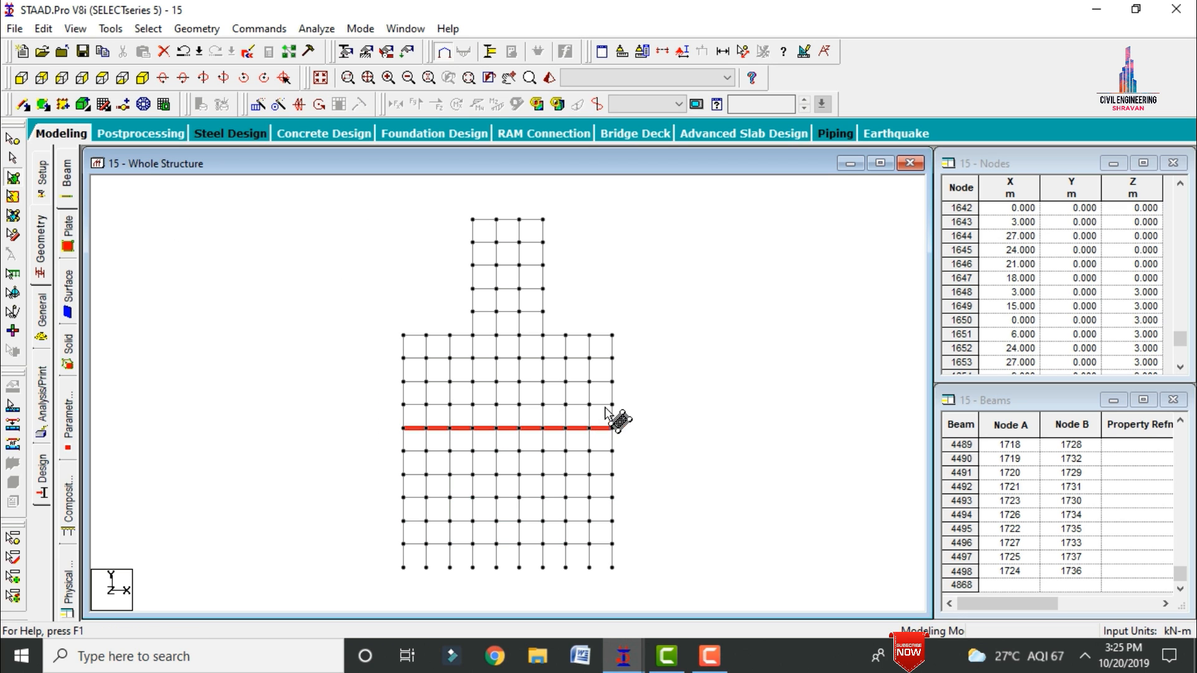
left_click(257, 104)
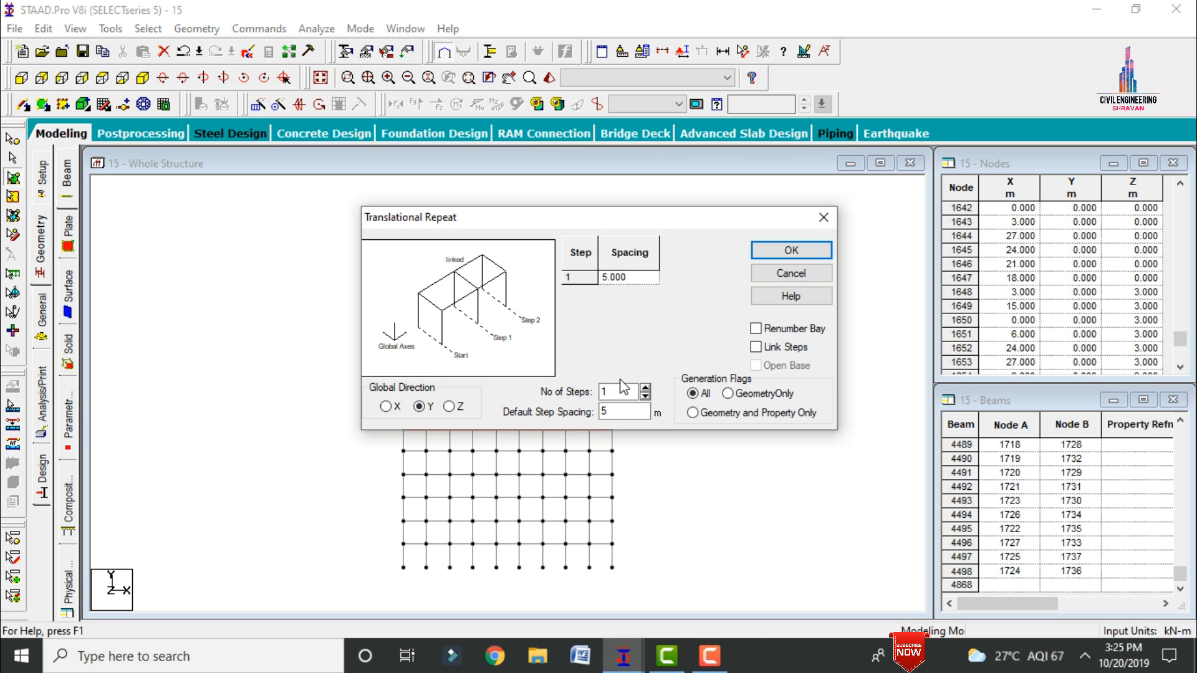
double_click(622, 391)
type("4")
key("Tab")
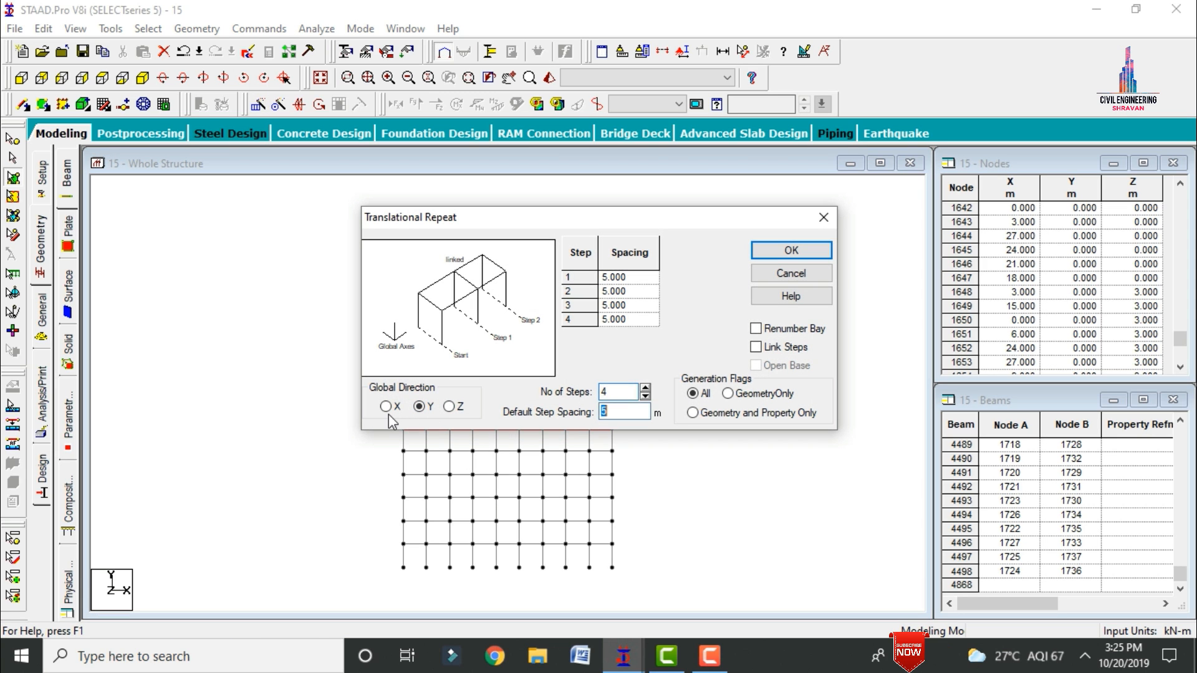
left_click(791, 250)
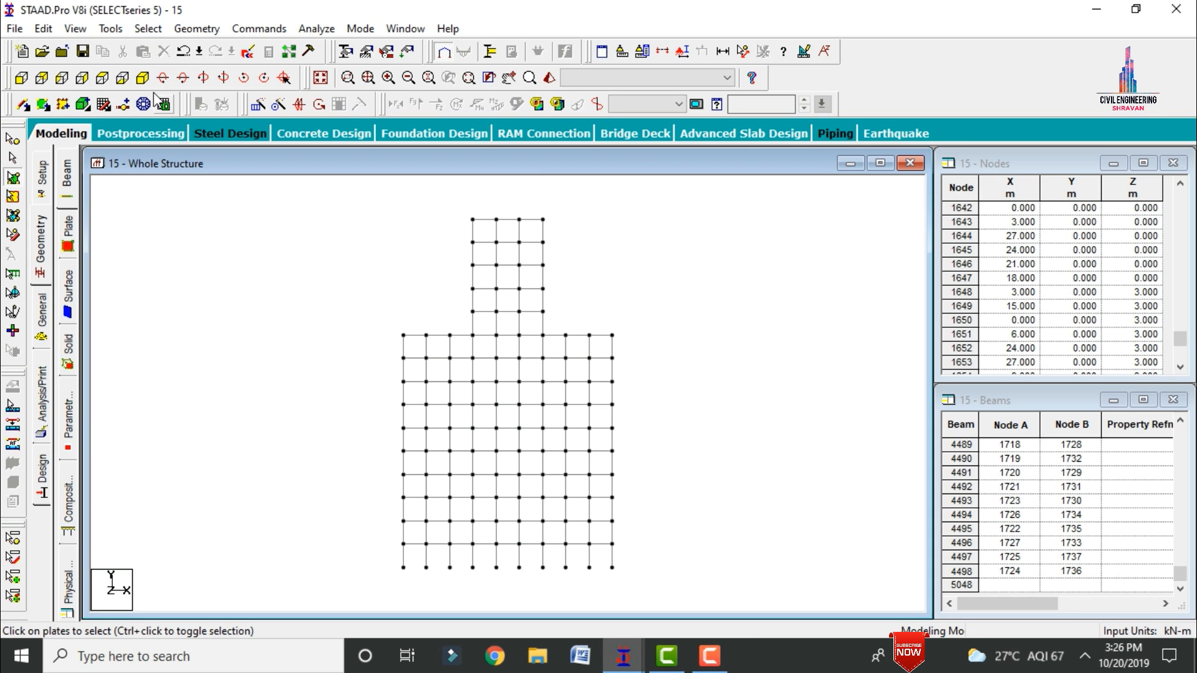
Step: Save the modified structure
left_click(142, 78)
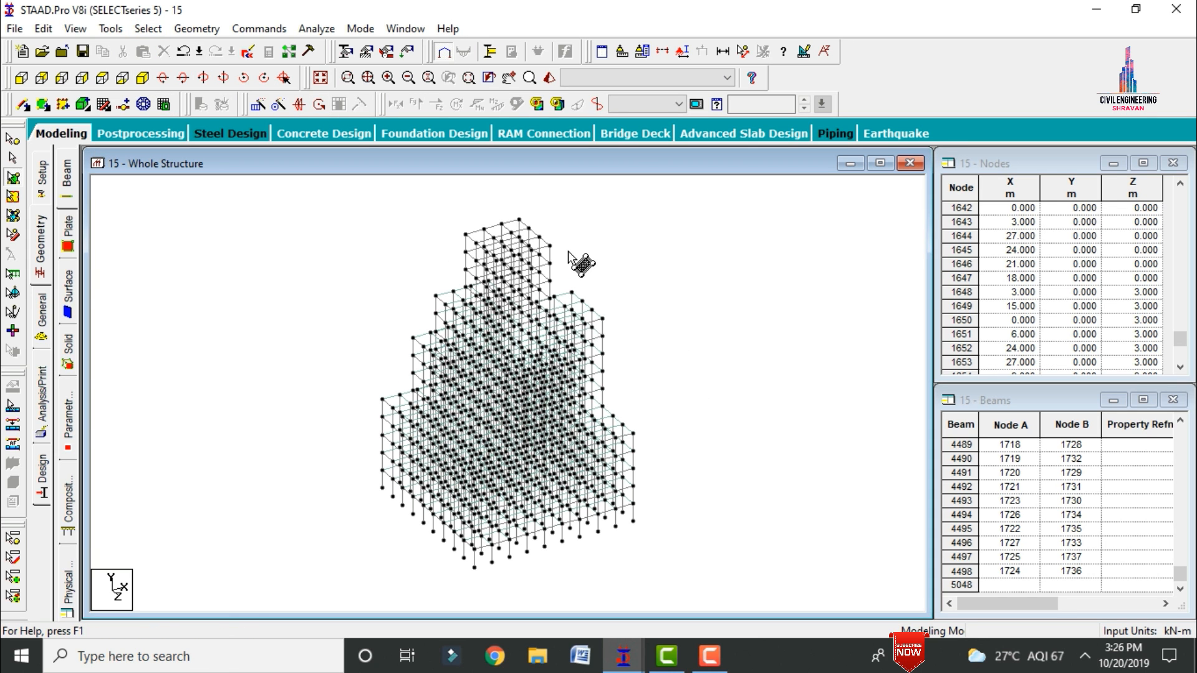
left_click(21, 78)
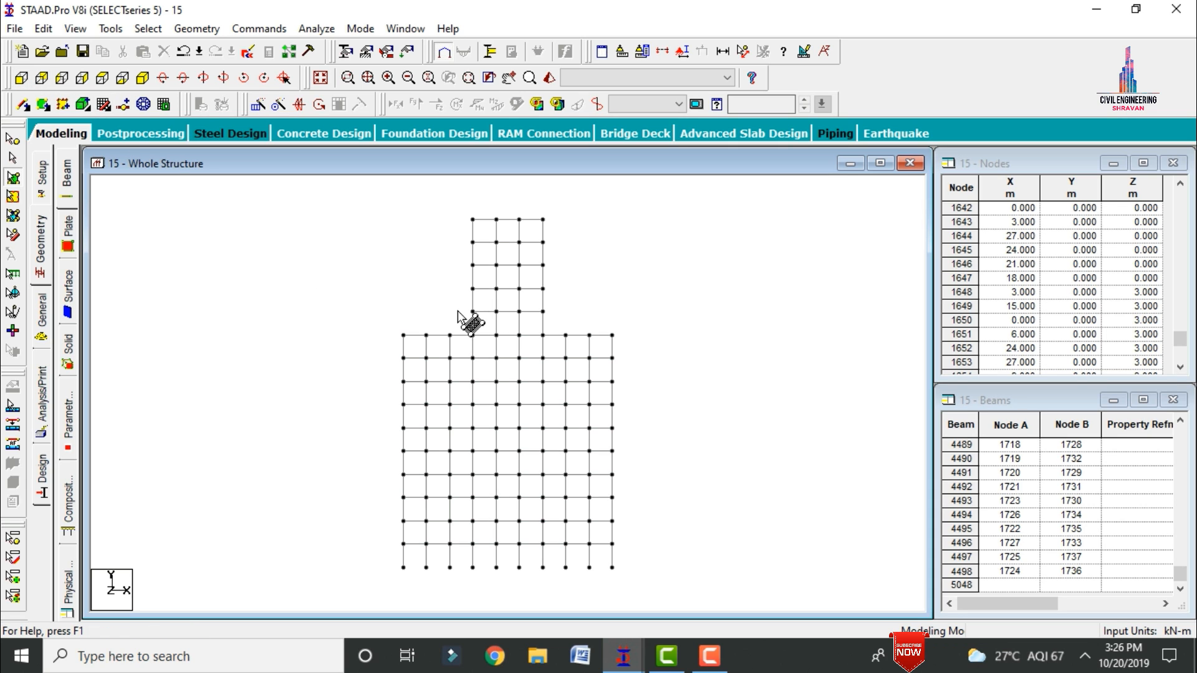
left_click(613, 362)
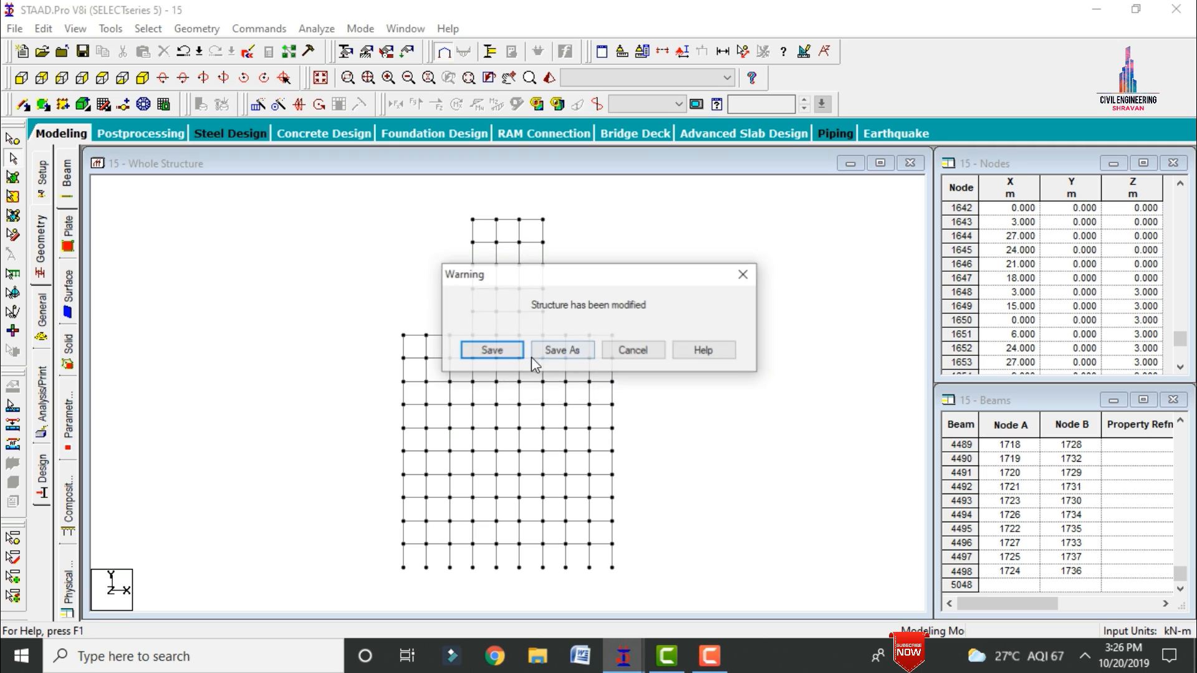
left_click(483, 349)
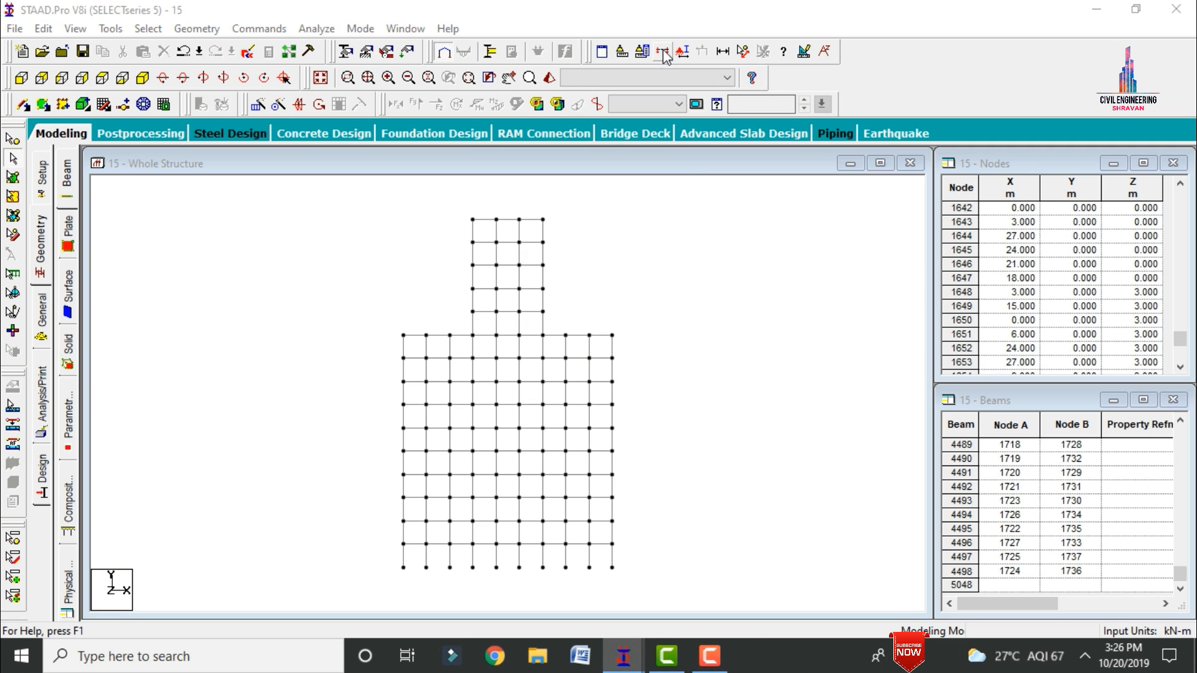
Step: Isolate the lowest floor of the narrow top tower with a window section and show it in isometric view
left_click(662, 52)
left_click(496, 434)
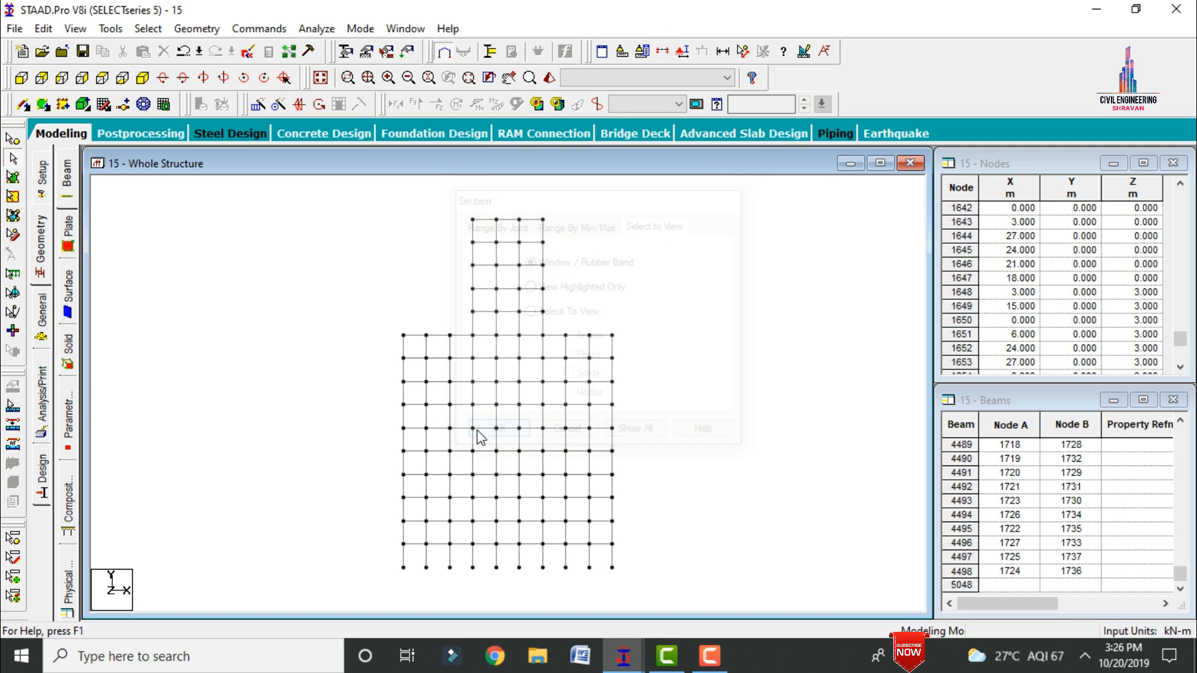
left_click_drag(497, 310, 561, 312)
left_click(142, 79)
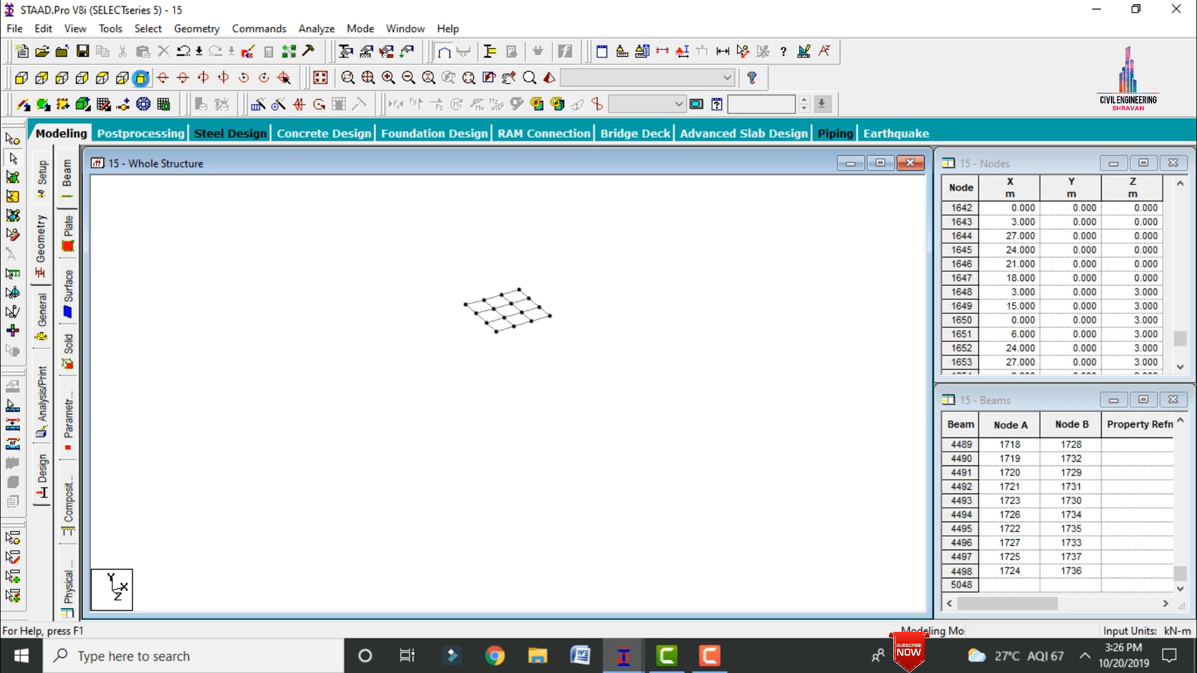
Step: Add a four-noded plate in the rear left corner bay of the tower floor
left_click(52, 103)
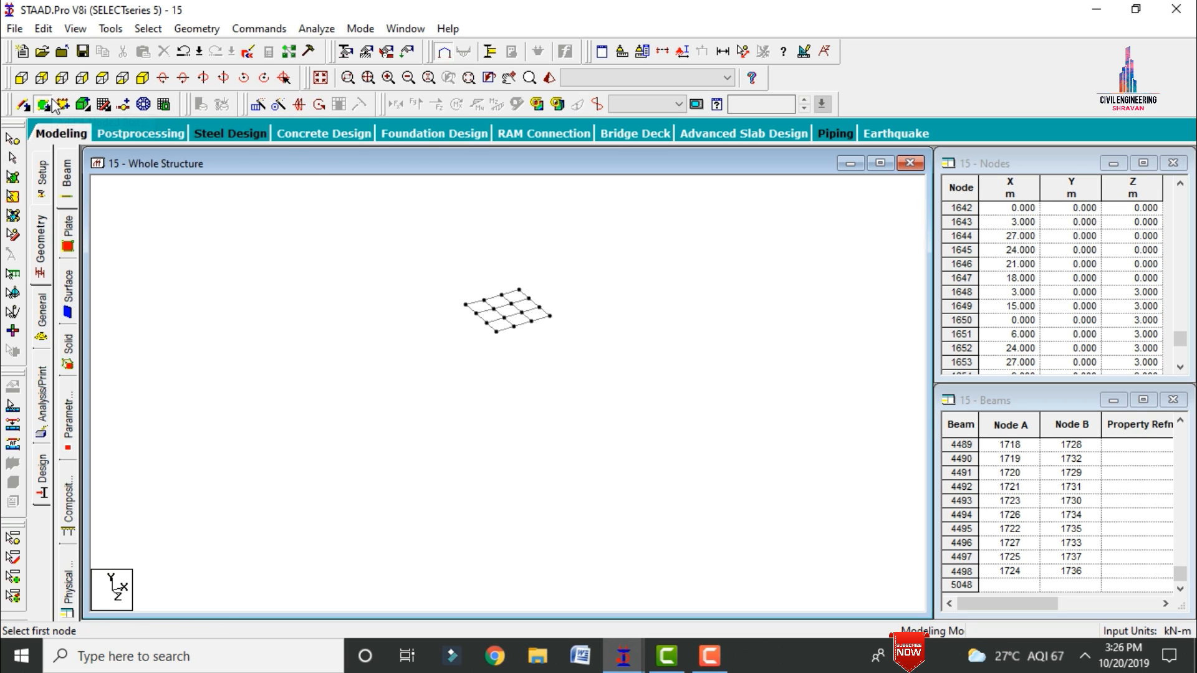
left_click(465, 304)
left_click(484, 300)
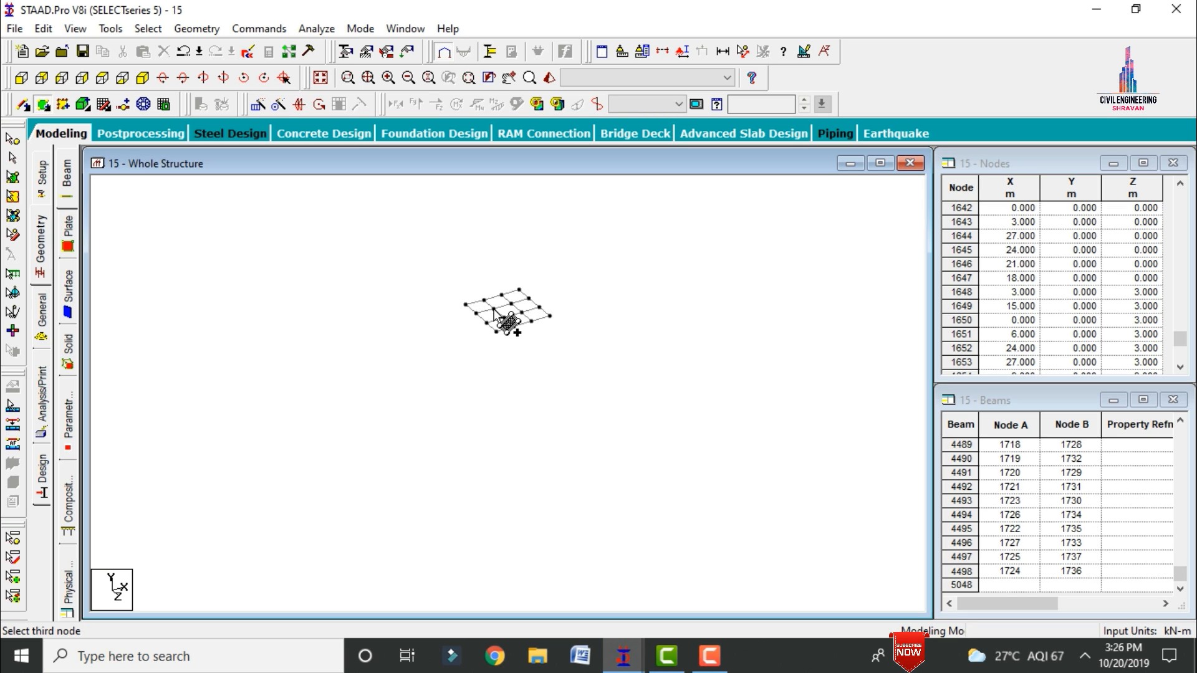
left_click(493, 309)
left_click(476, 314)
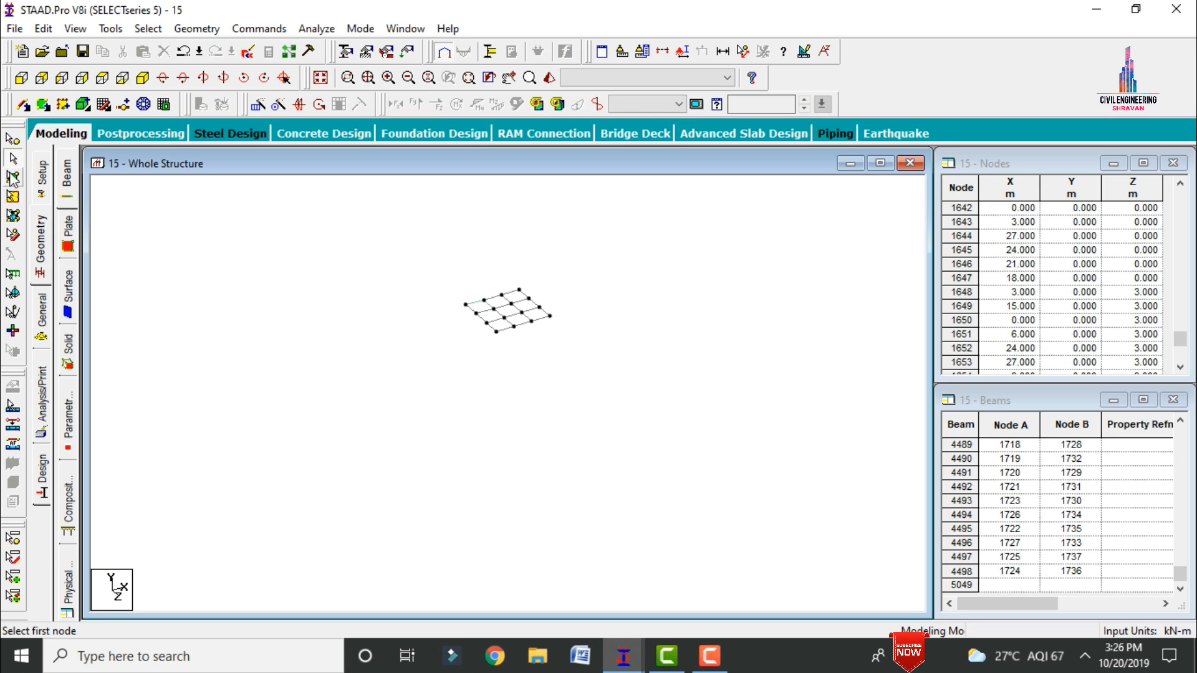
Step: Copy the tower floor's corner plate along the X direction with Translational Repeat, using 2 steps at 3 m spacing
left_click(12, 179)
left_click(479, 308)
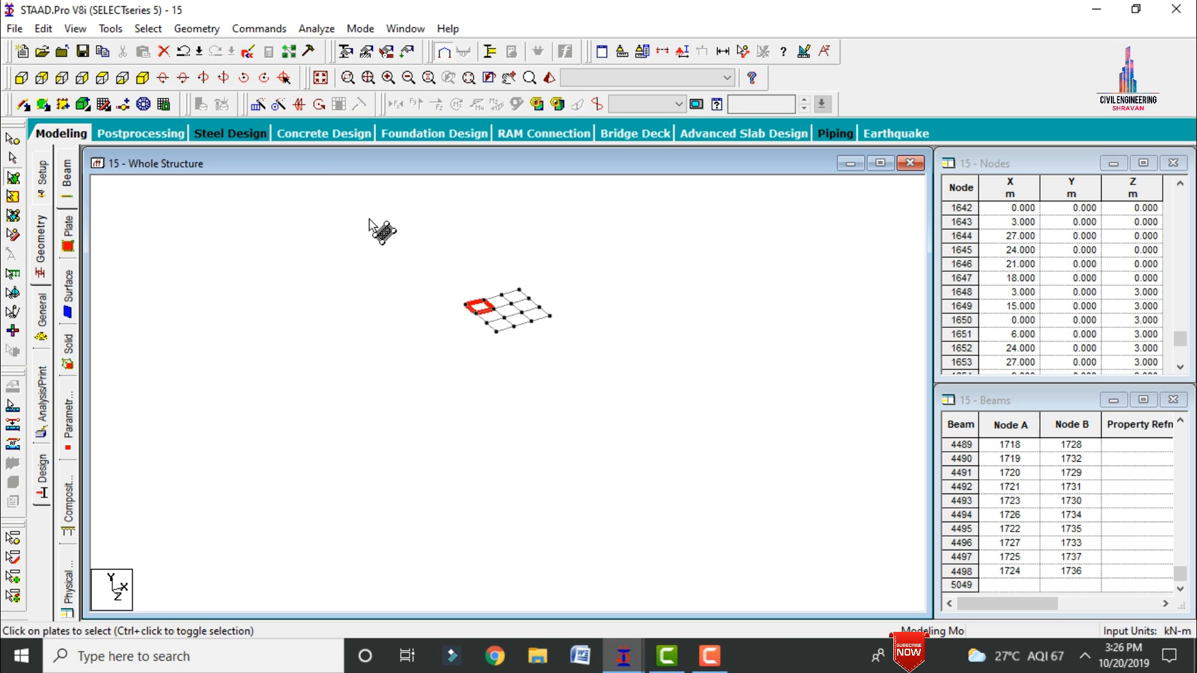
left_click(264, 78)
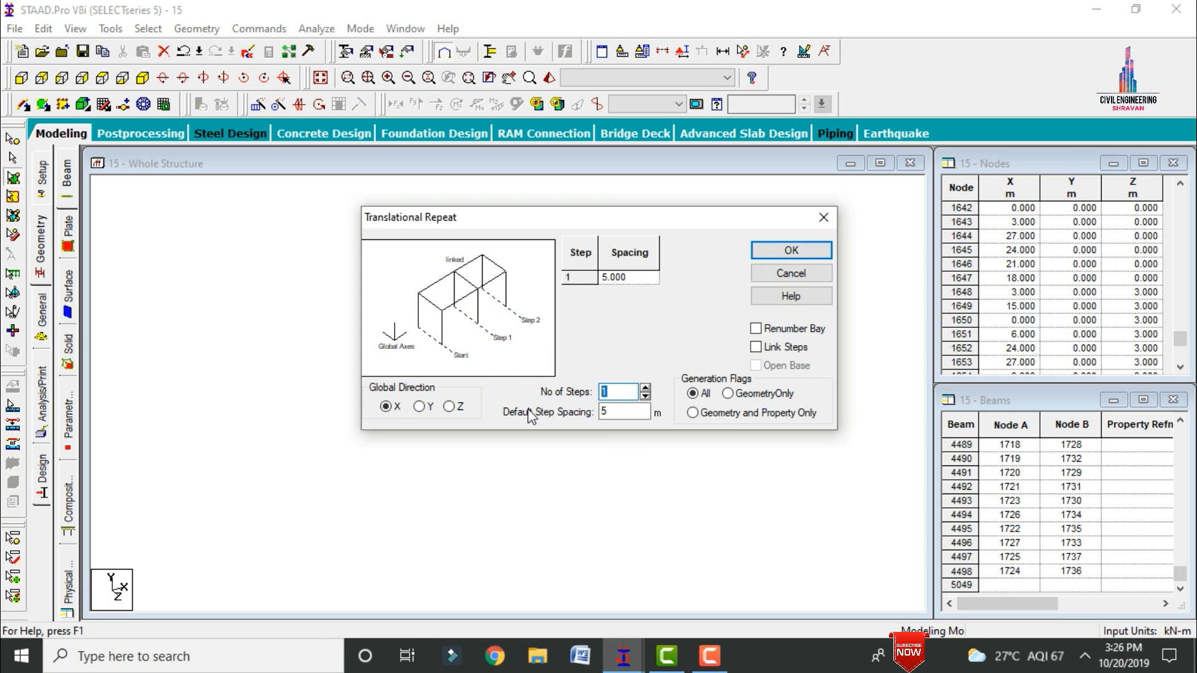
type("2")
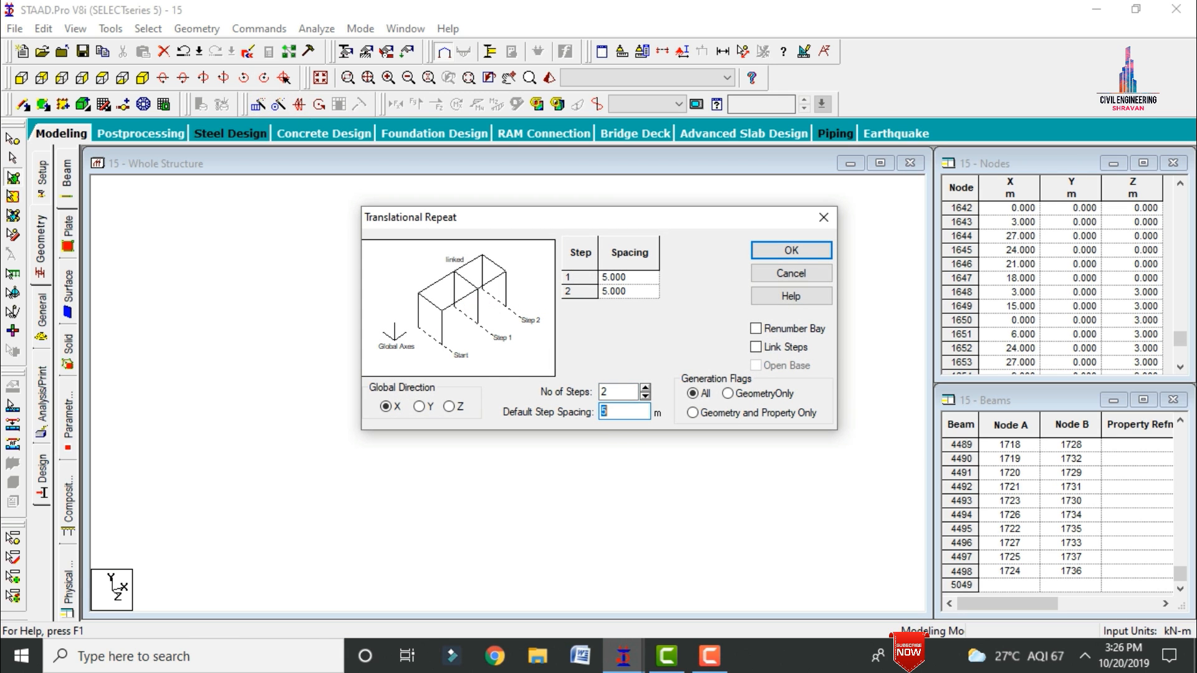
left_click(792, 248)
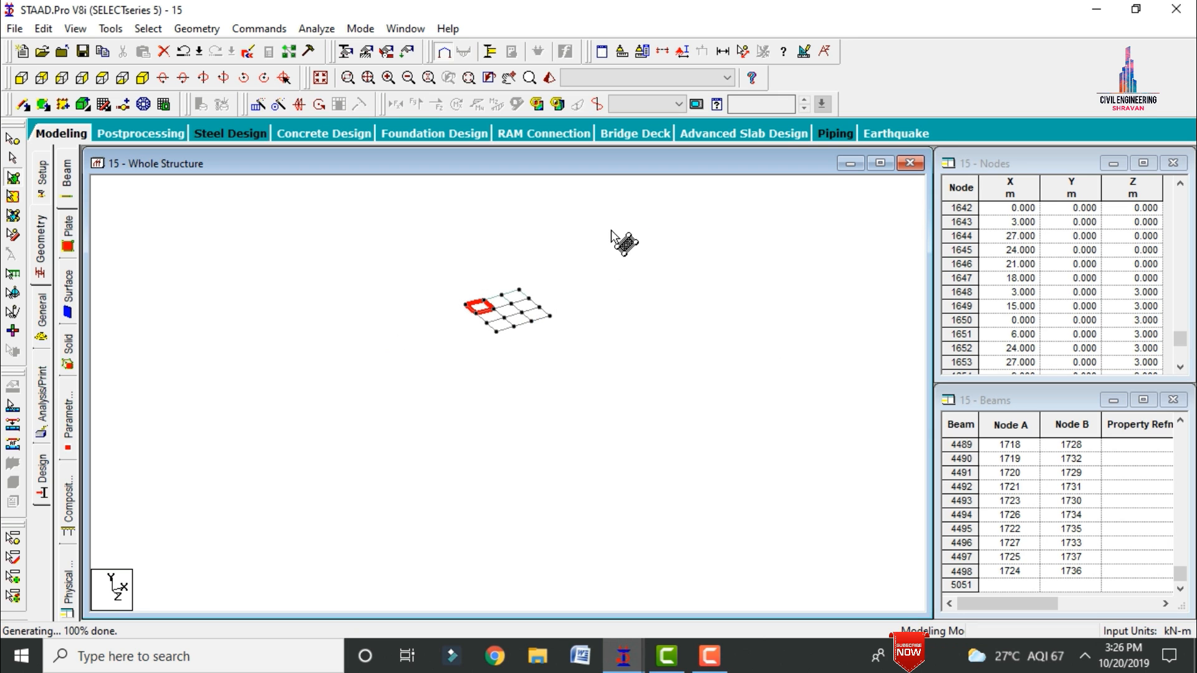
Step: Copy the tower floor's rear row of three plates along the Z direction with Translational Repeat, using 2 steps at 3 m spacing
left_click(261, 106)
left_click(450, 407)
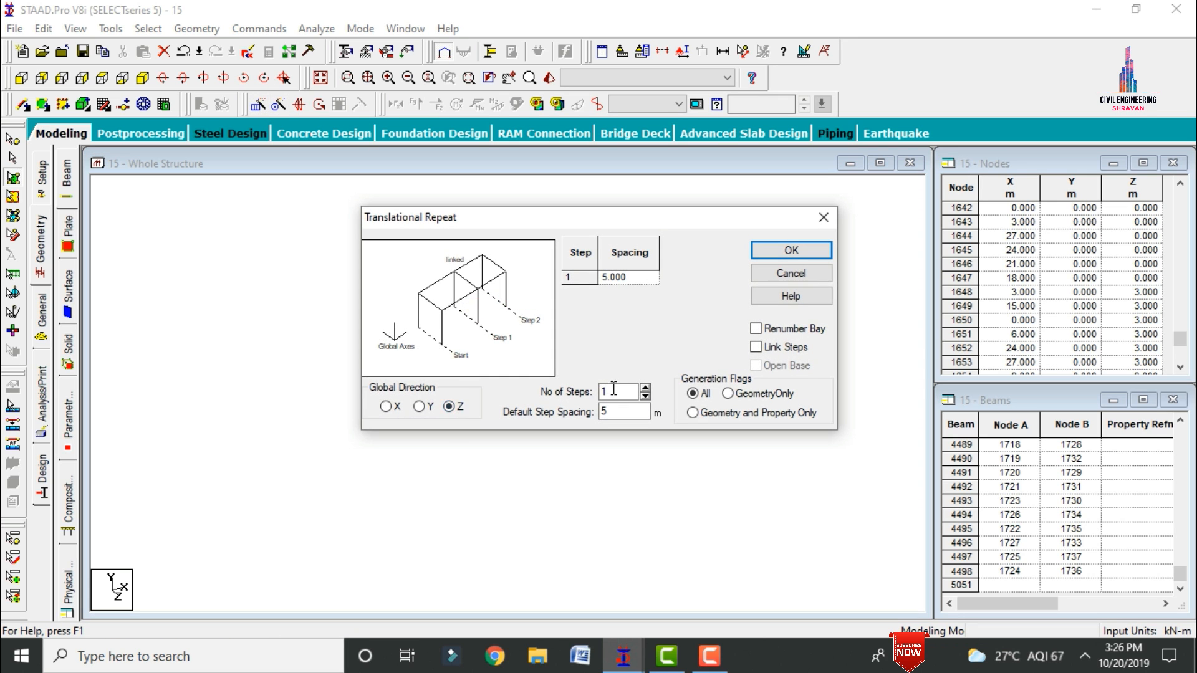
key("Tab")
type("2")
key("Tab")
type("3")
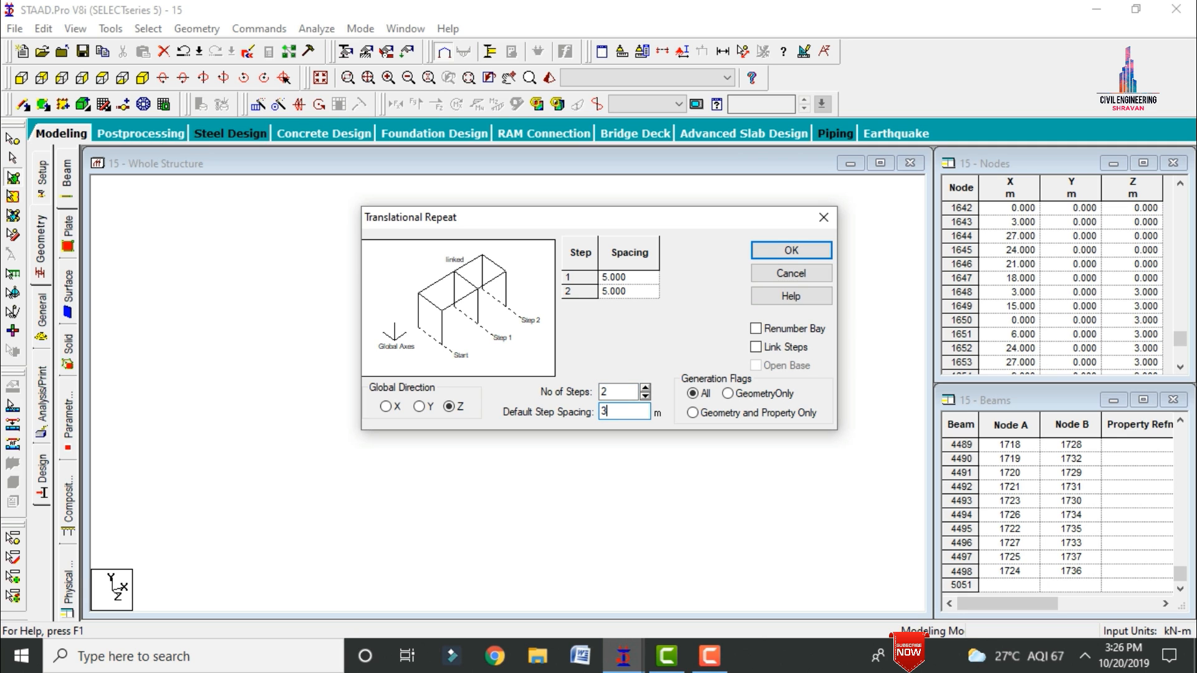
left_click(755, 256)
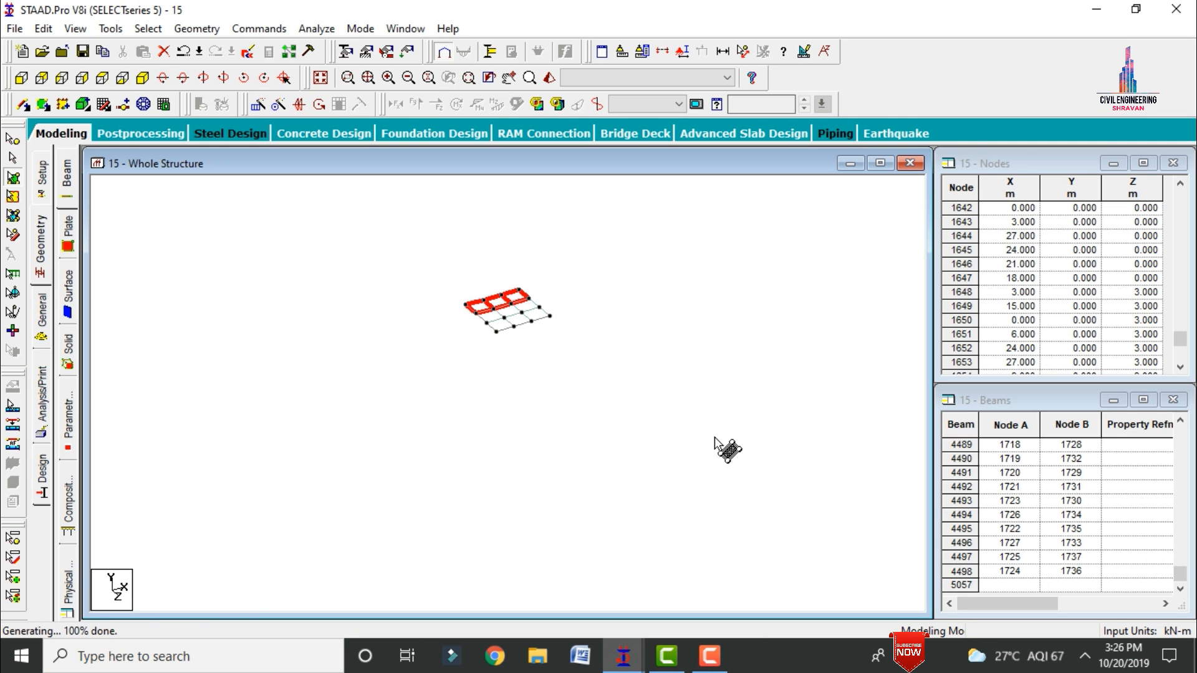
Step: Select all nine tower floor plates and copy them upward along Y with Translational Repeat, using 4 steps
key("ctrl+a")
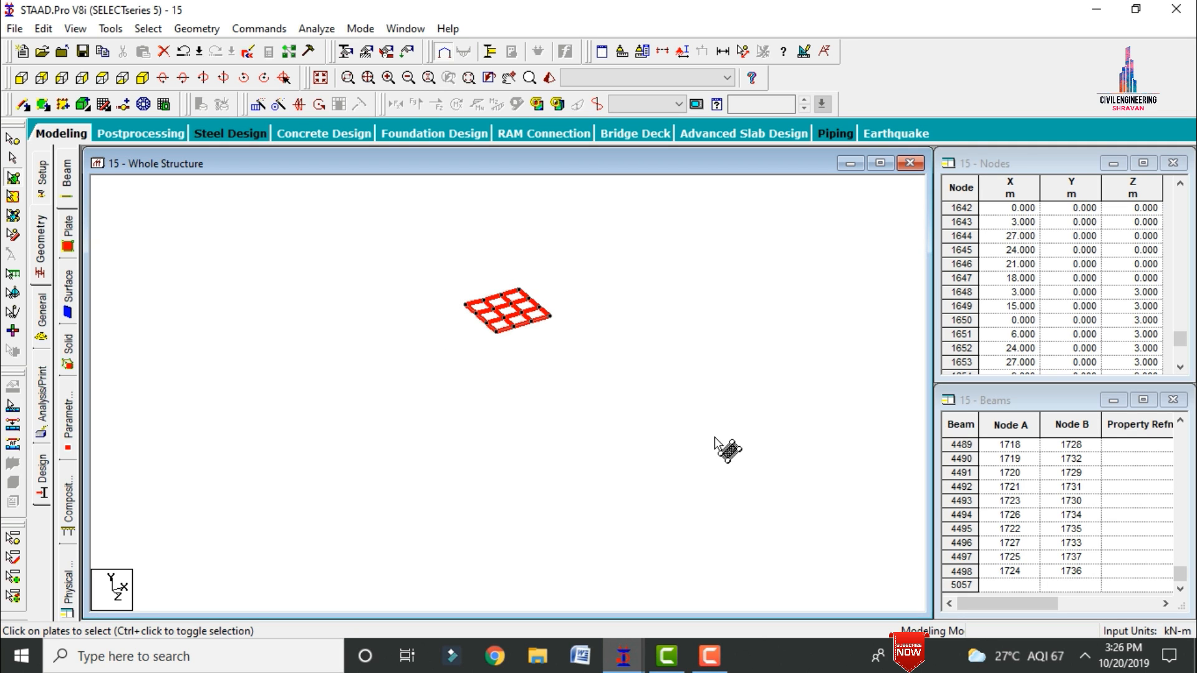
left_click(327, 79)
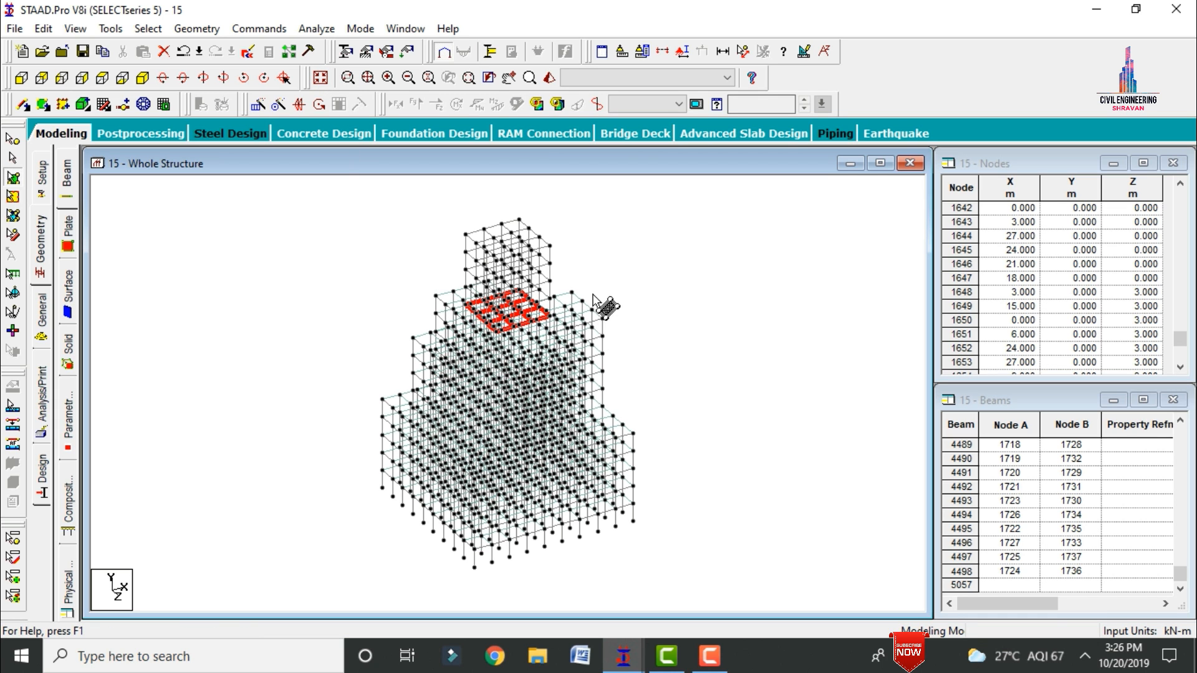
left_click(42, 78)
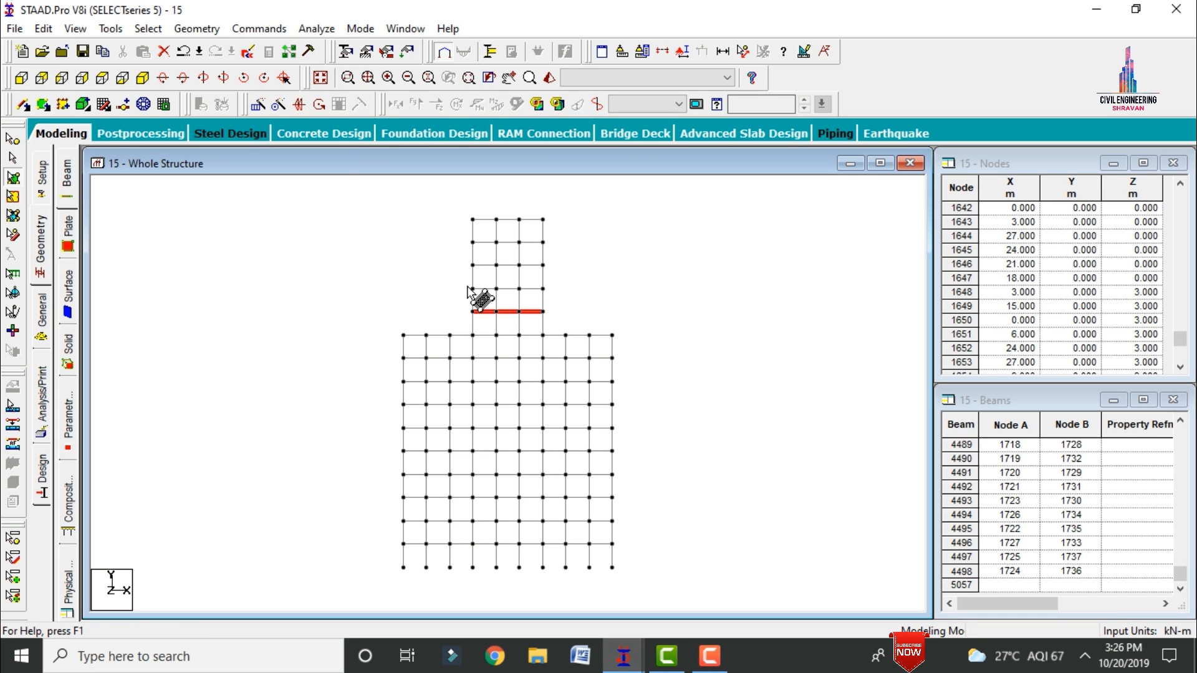
left_click(258, 105)
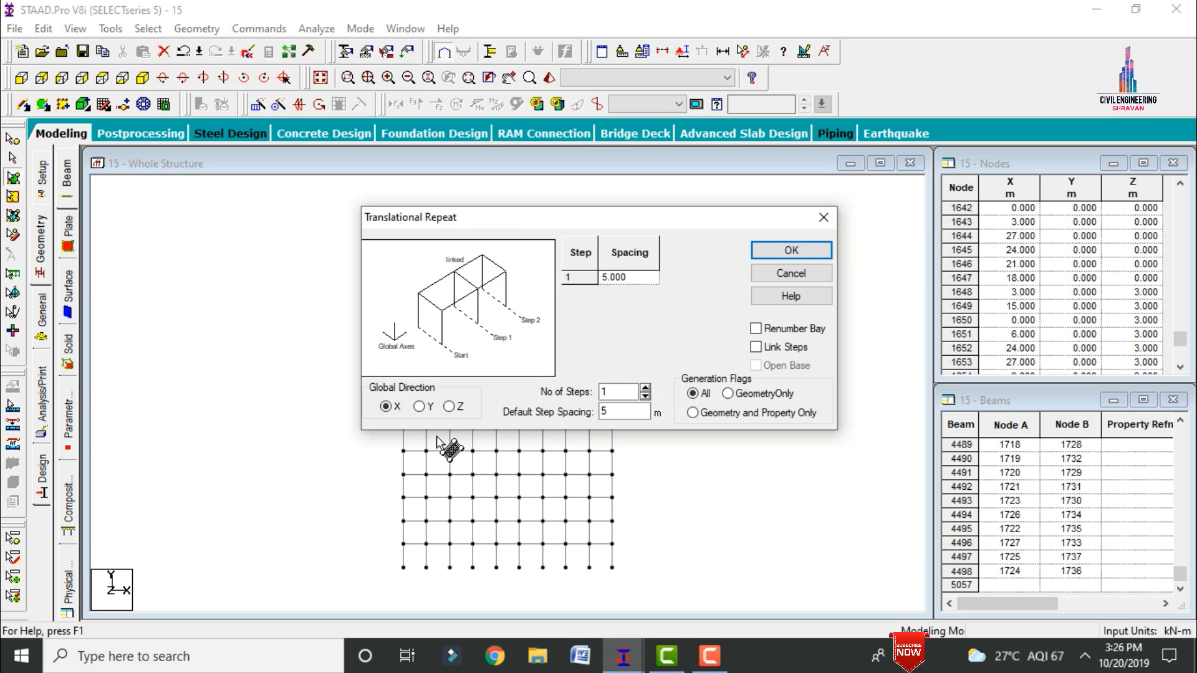
left_click(419, 406)
double_click(620, 391)
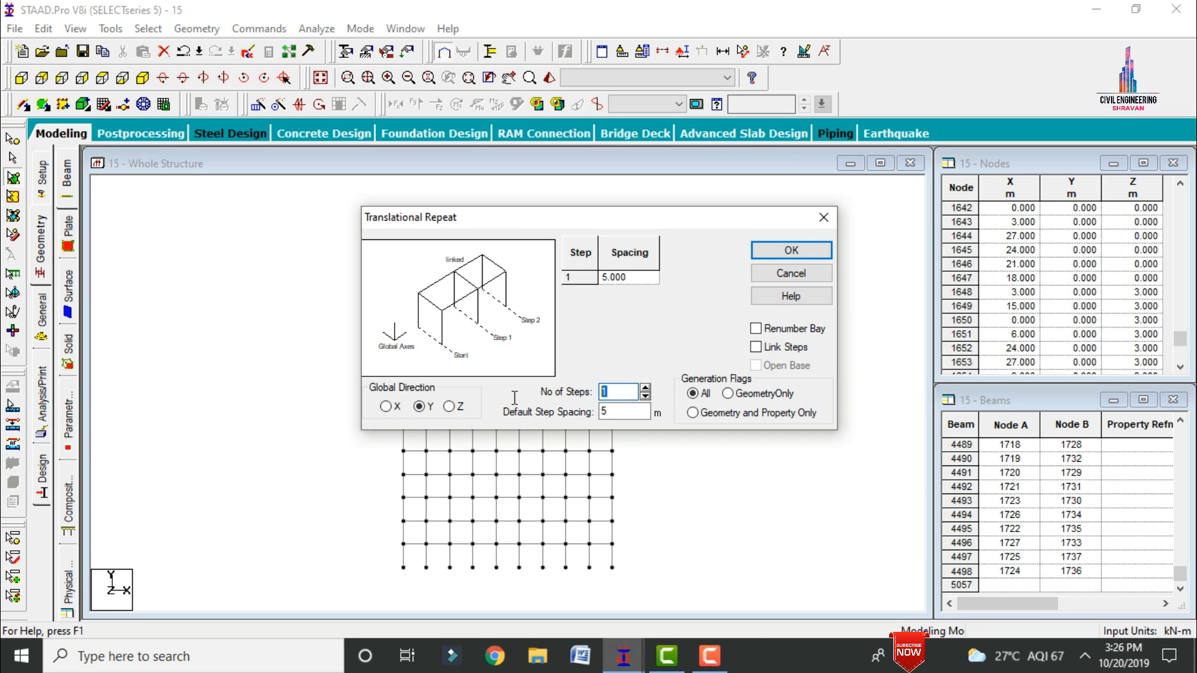
type("4")
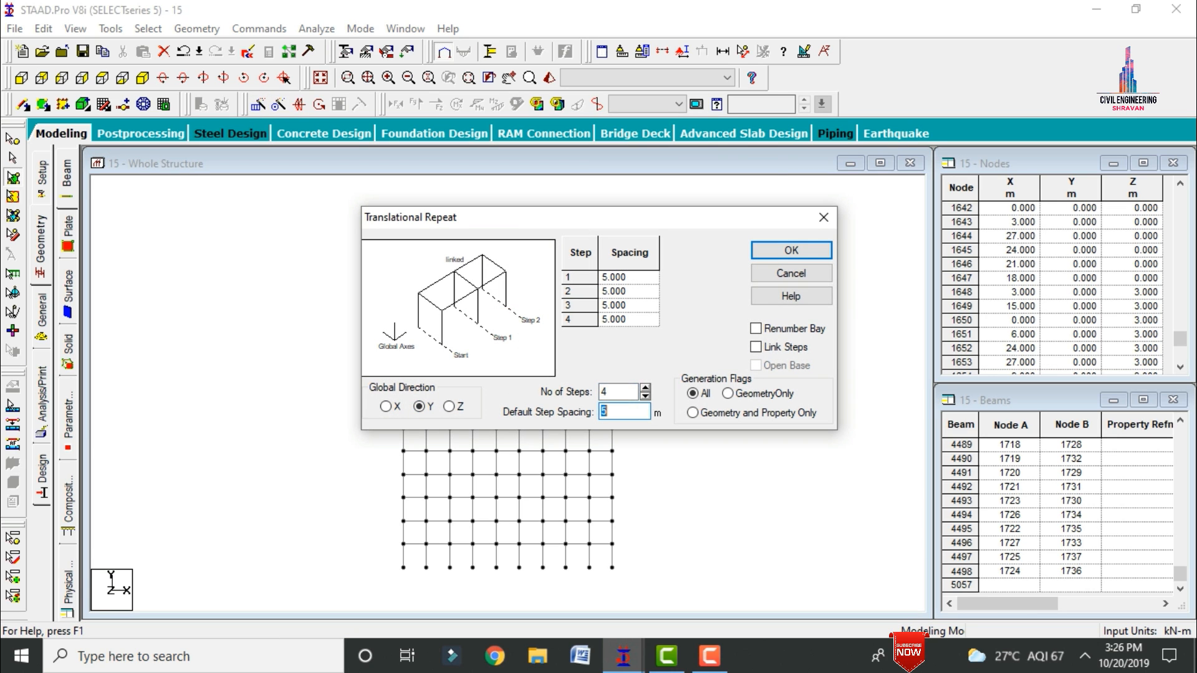
left_click(791, 250)
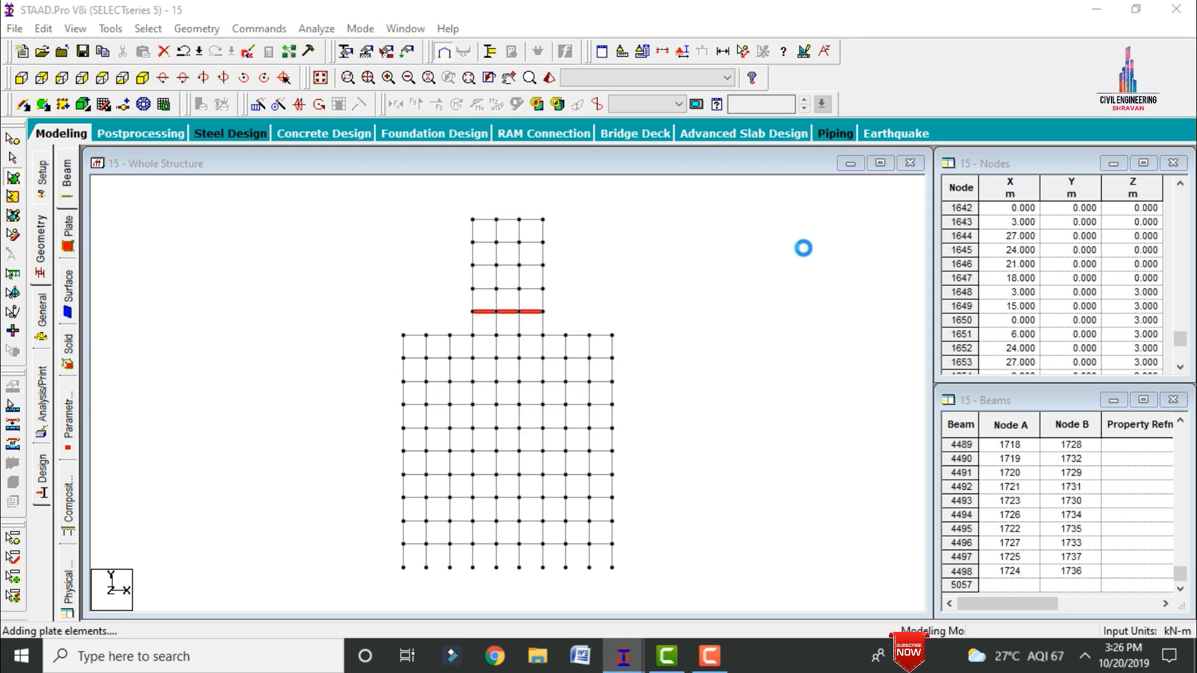
Step: Display the complete building in isometric view and switch to the job setup page
left_click(142, 78)
left_click(87, 132)
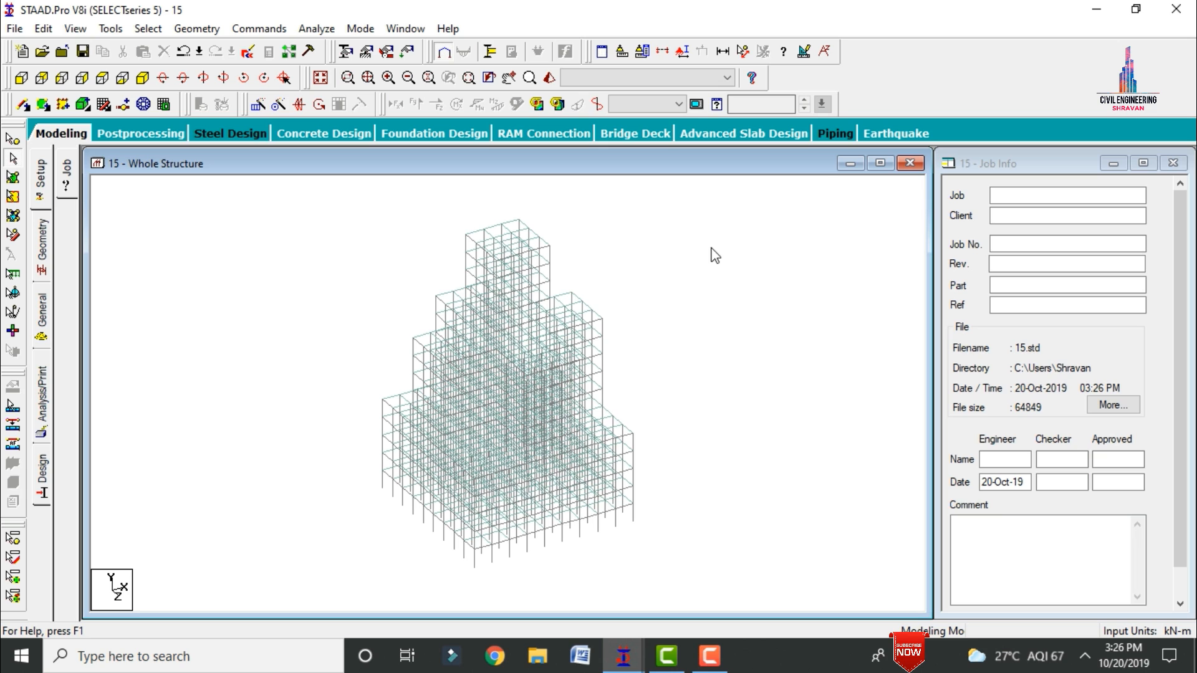
Step: Render the whole building in 3D and orbit around it to inspect the floor slabs, then return to the wireframe model
left_click(548, 78)
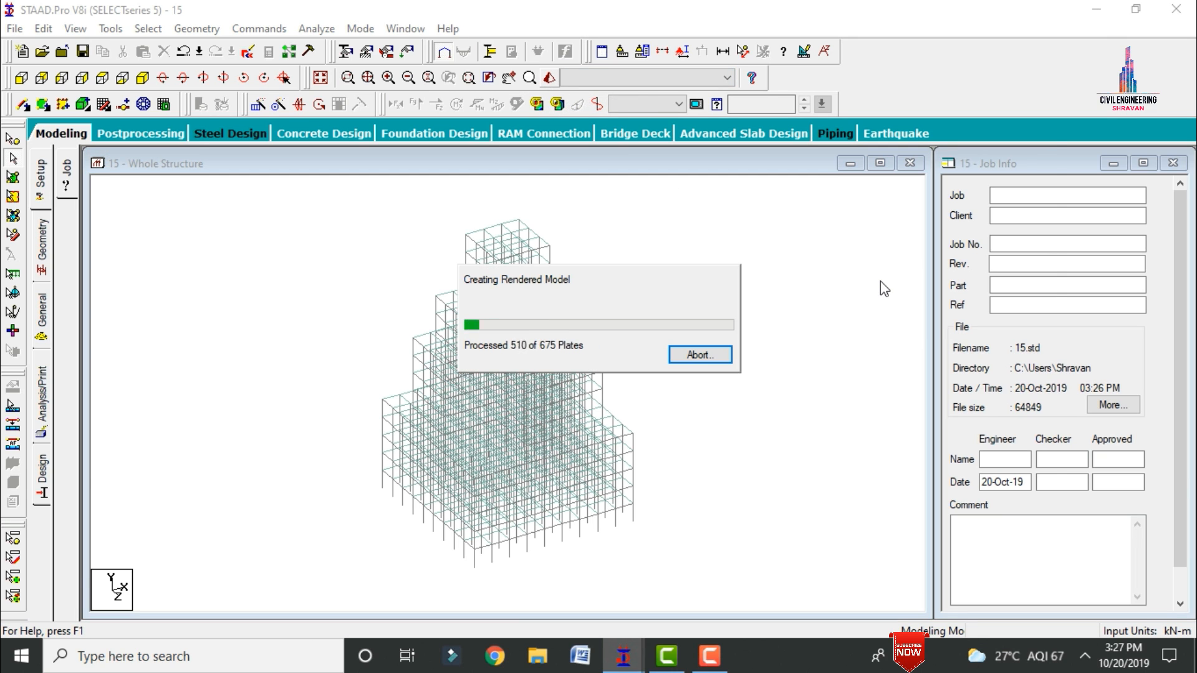
left_click(1015, 164)
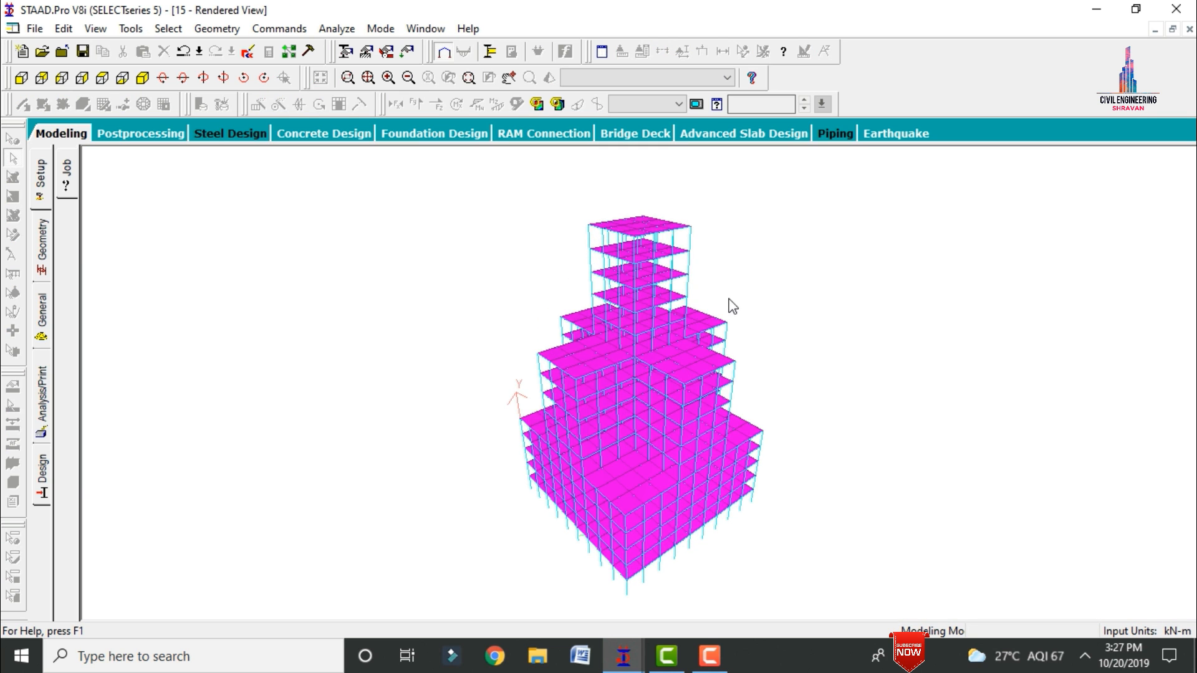
left_click_drag(733, 306, 964, 367)
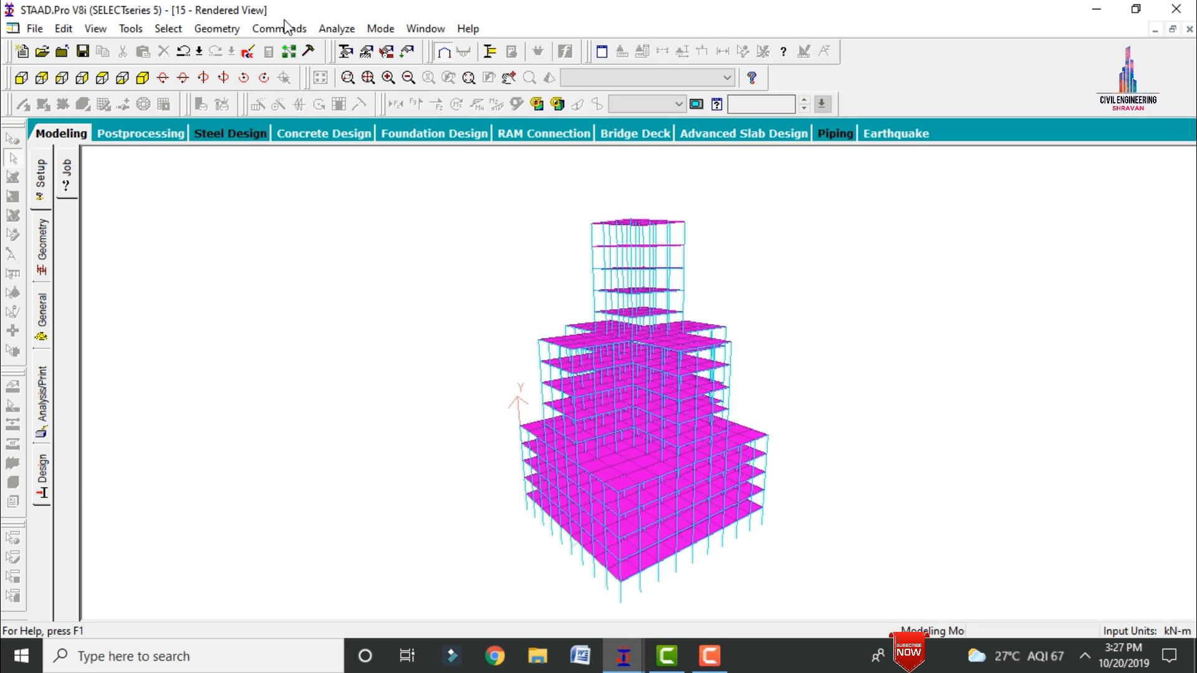
left_click(71, 139)
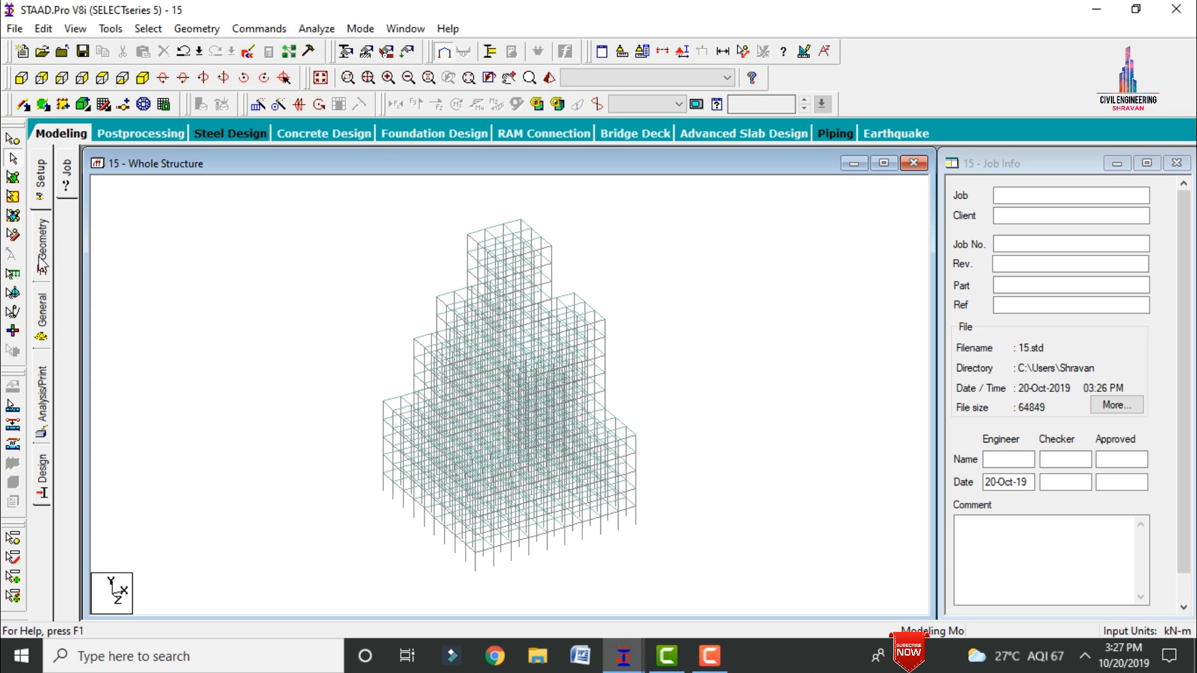
Step: Define a rectangular concrete section with YD 0.4 m and ZD 0.23 m
left_click(47, 318)
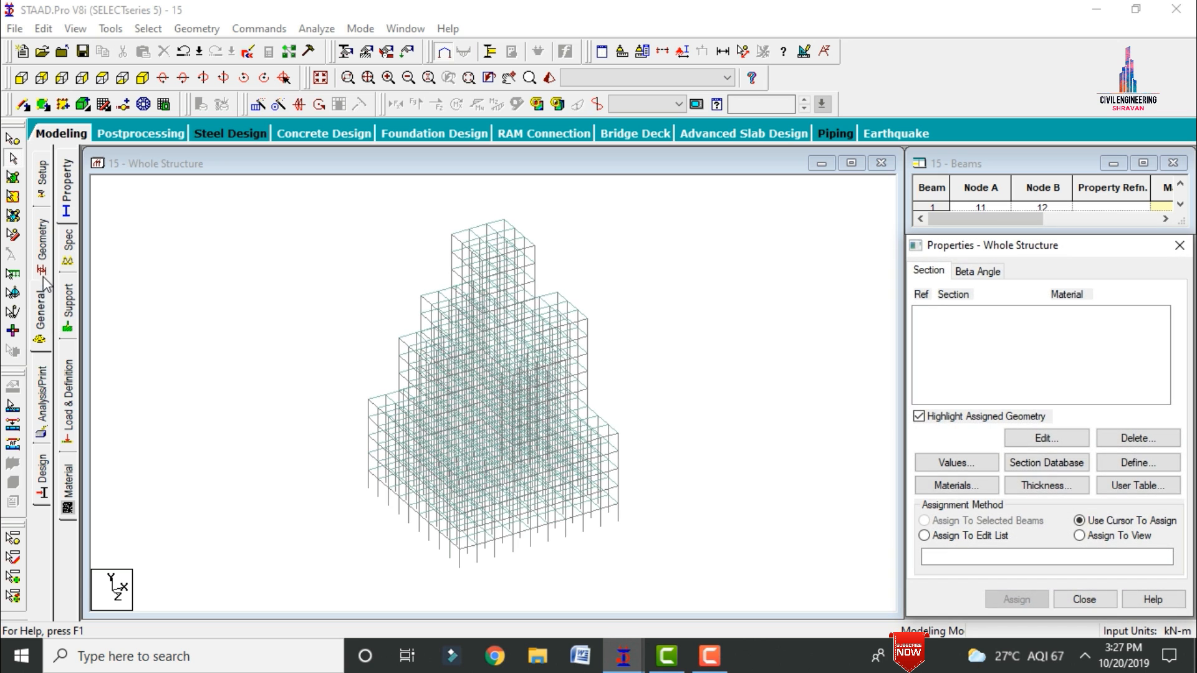
left_click(1134, 463)
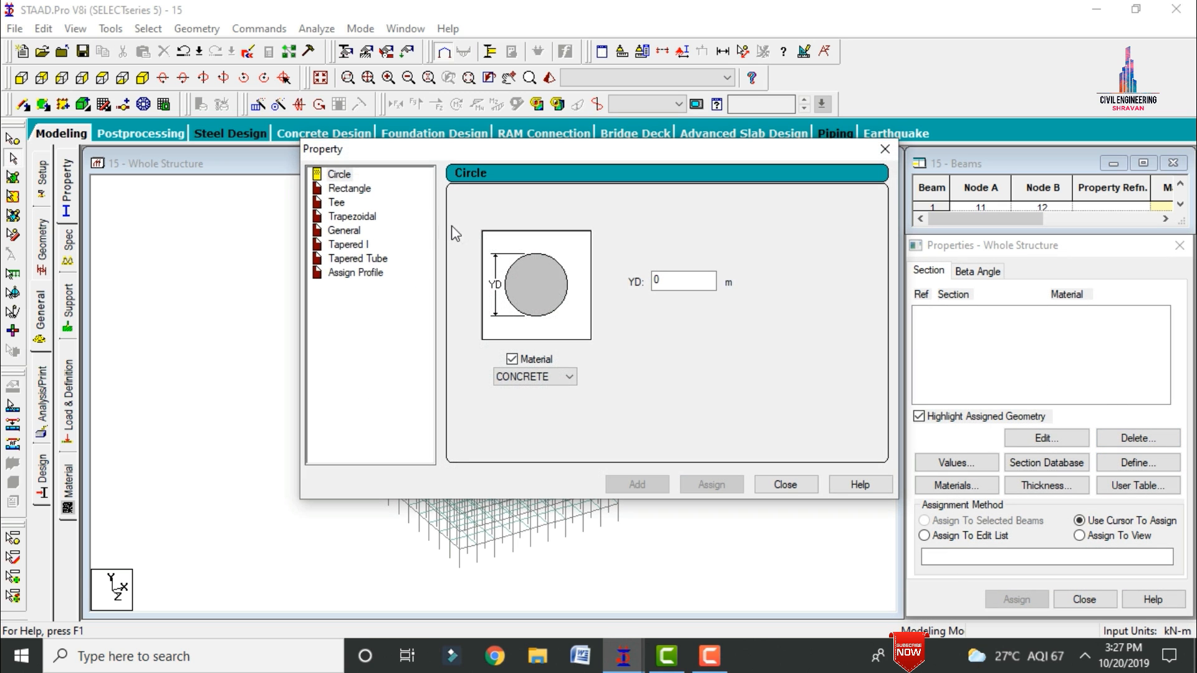
left_click(358, 191)
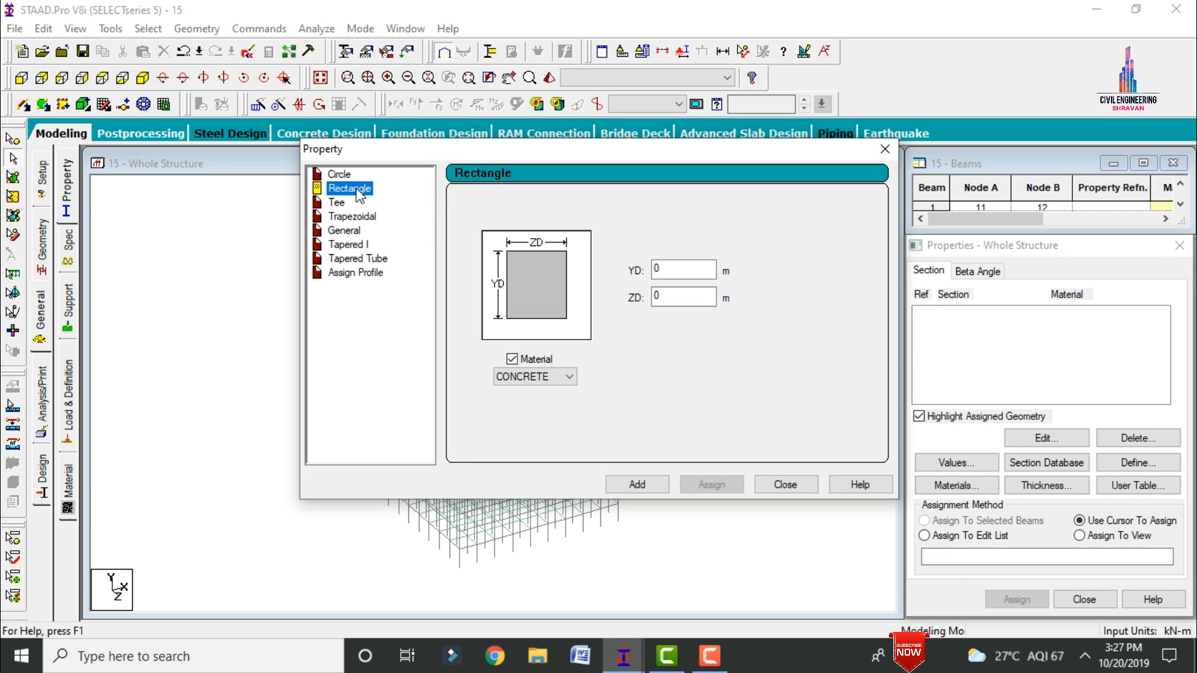
left_click(680, 272)
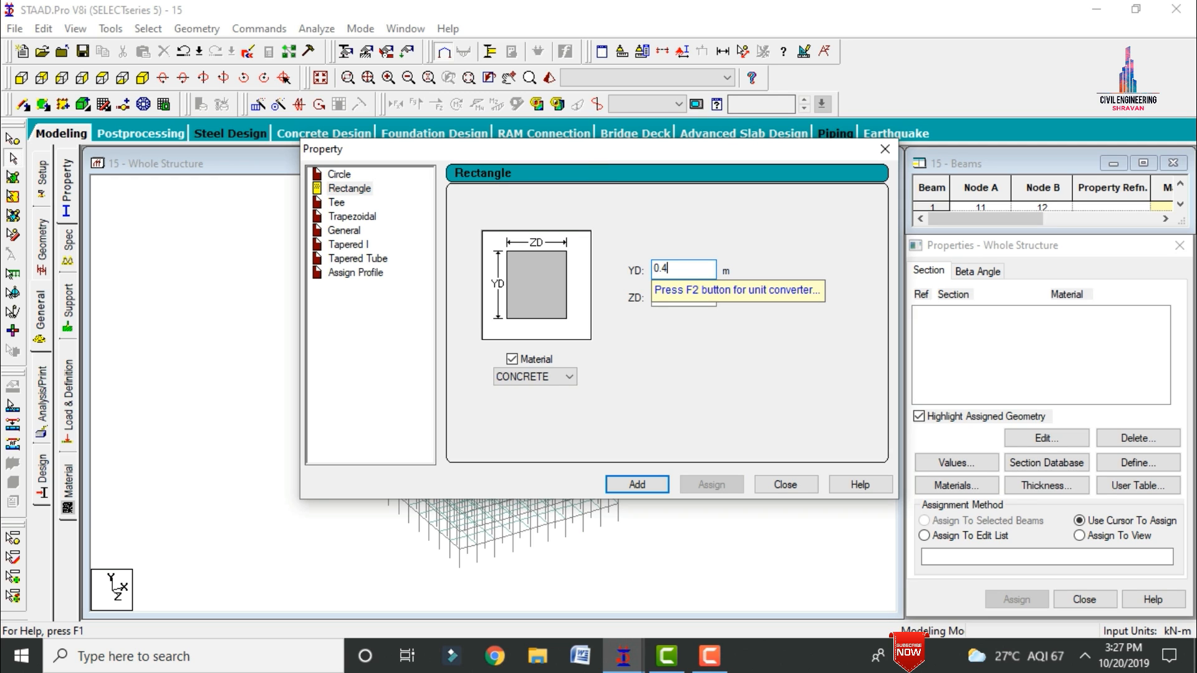
key("Tab")
type("0")
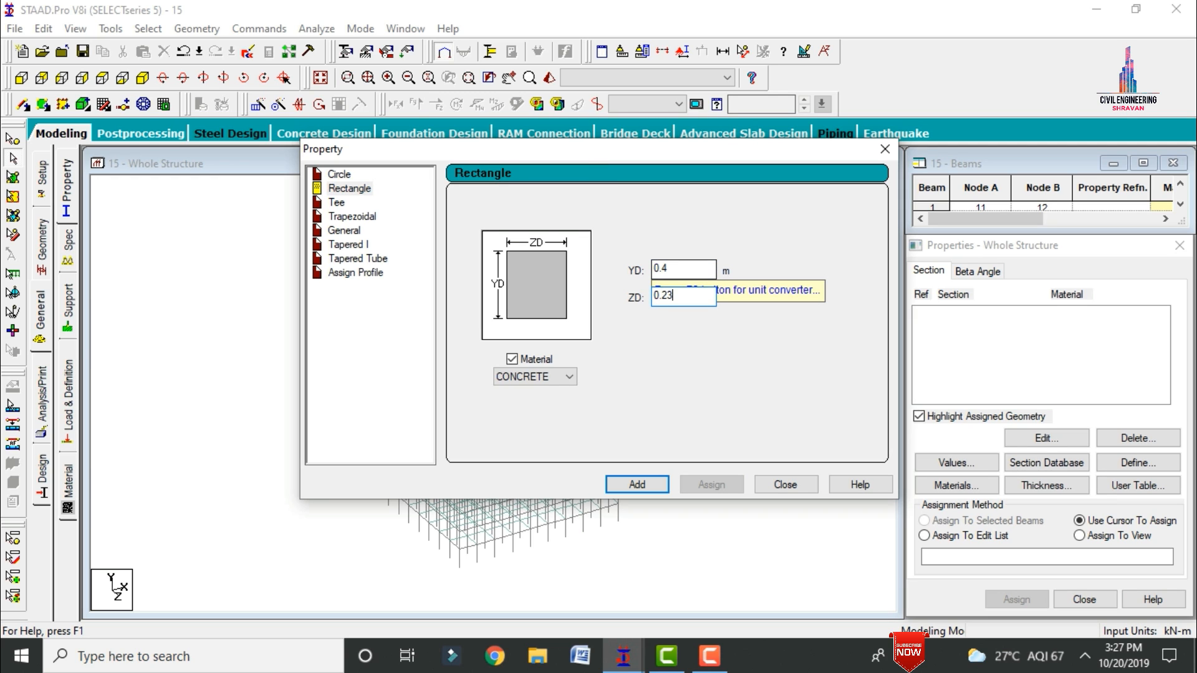
key("Return")
Step: Add a second rectangular concrete section with YD 0.5 m and ZD 0.5 m and finish defining sections
left_click(690, 269)
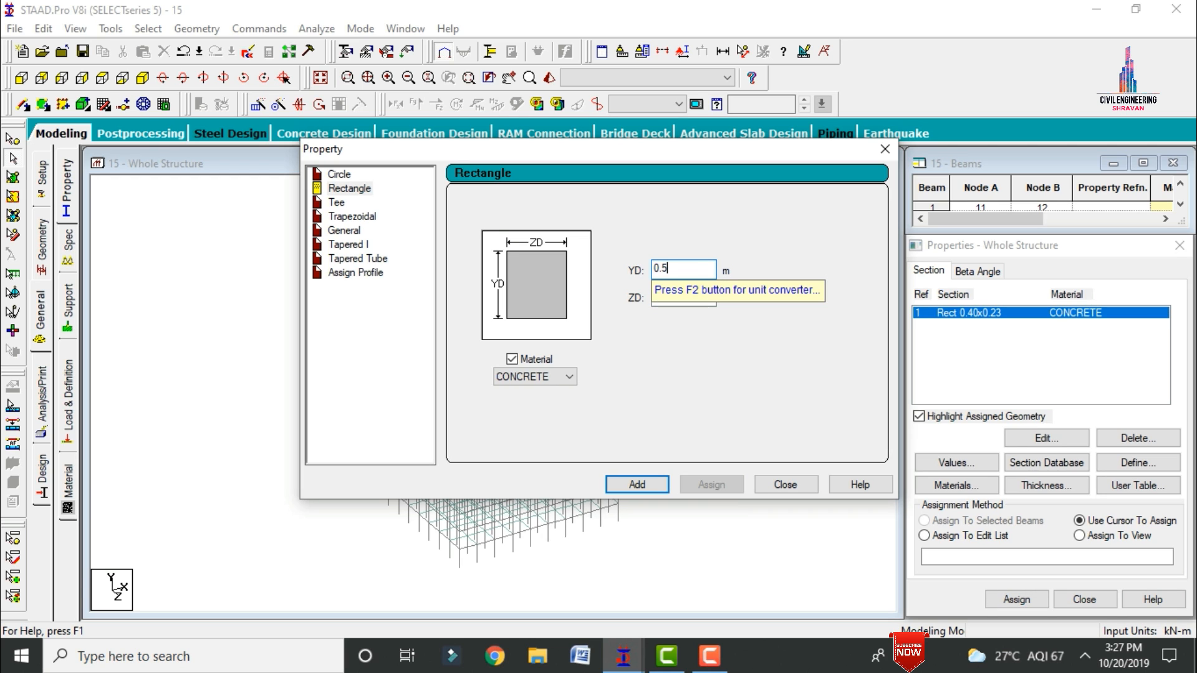
key("Tab")
type("0")
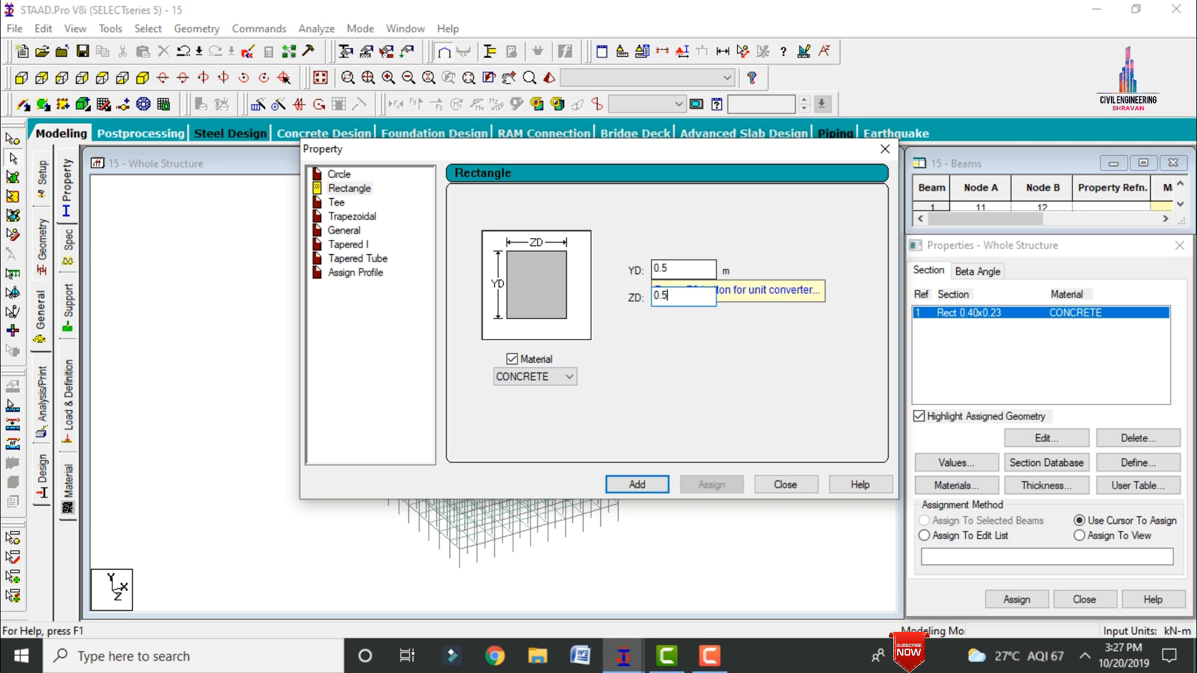
key("Return")
left_click(796, 488)
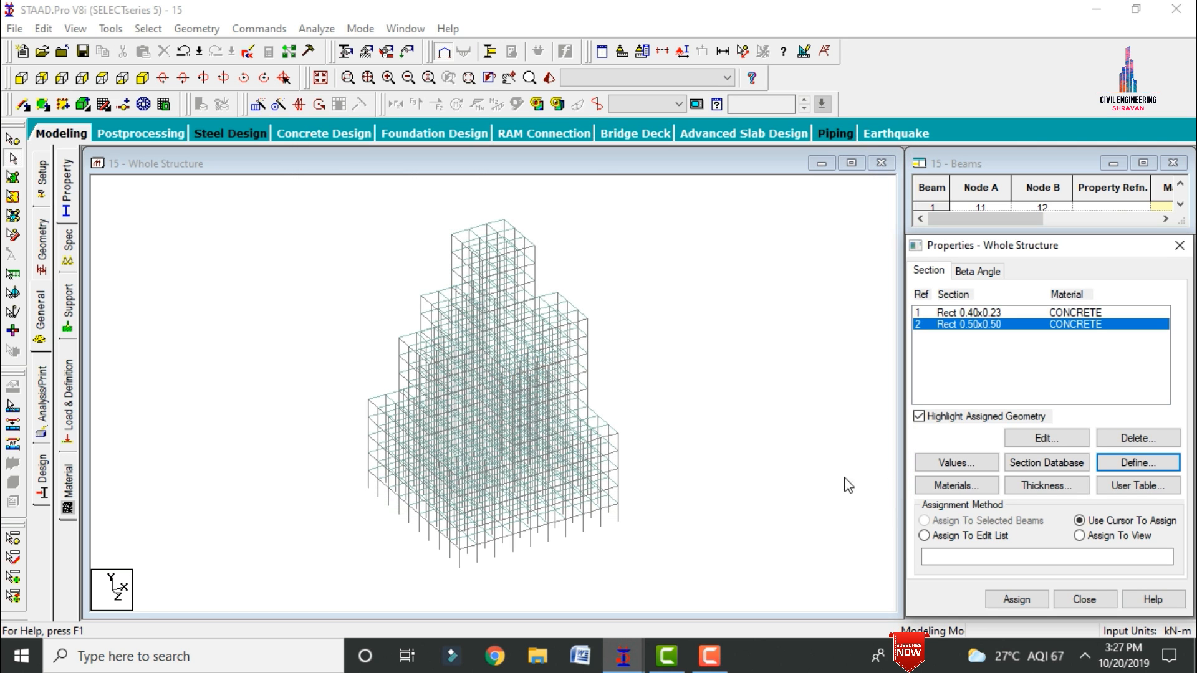
Step: Define a concrete plate element thickness of 0.180 m at all four nodes
left_click(1014, 487)
left_click(731, 261)
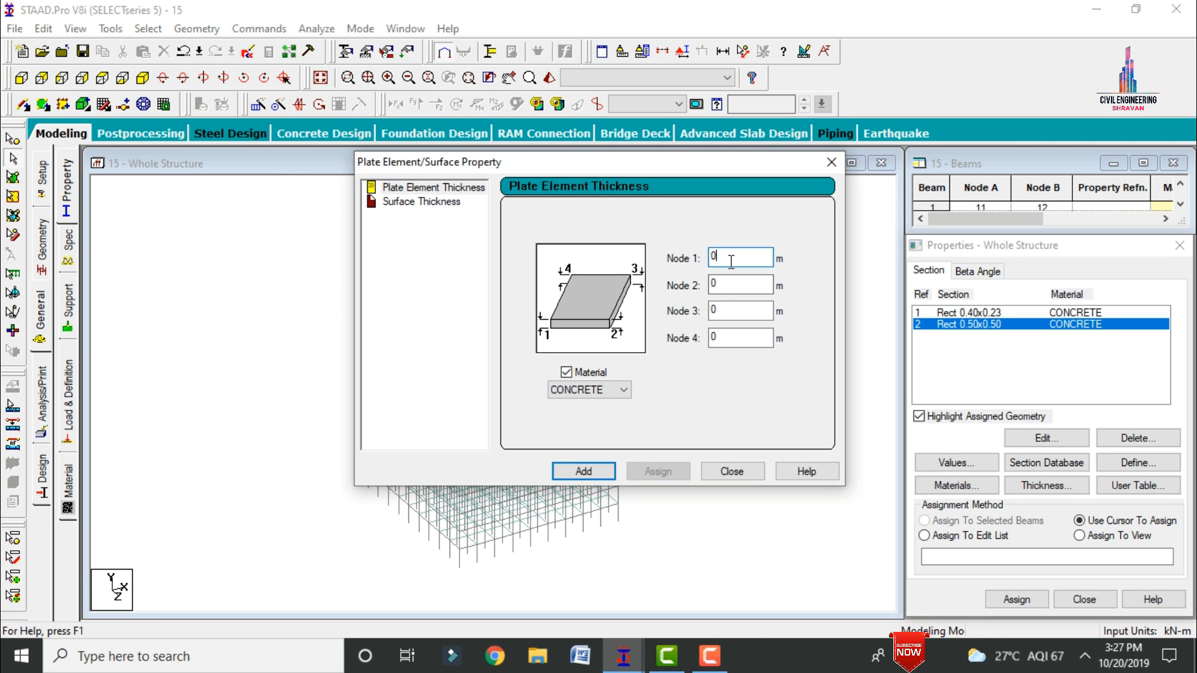
type(".18")
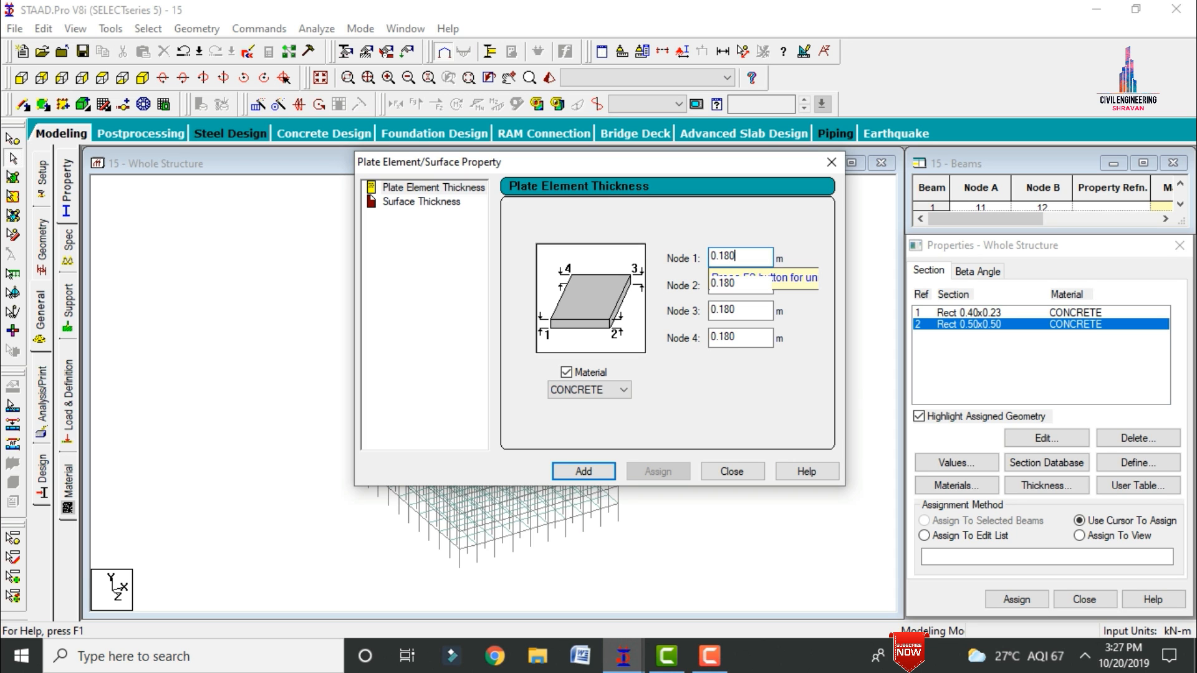
key("Return")
left_click(741, 472)
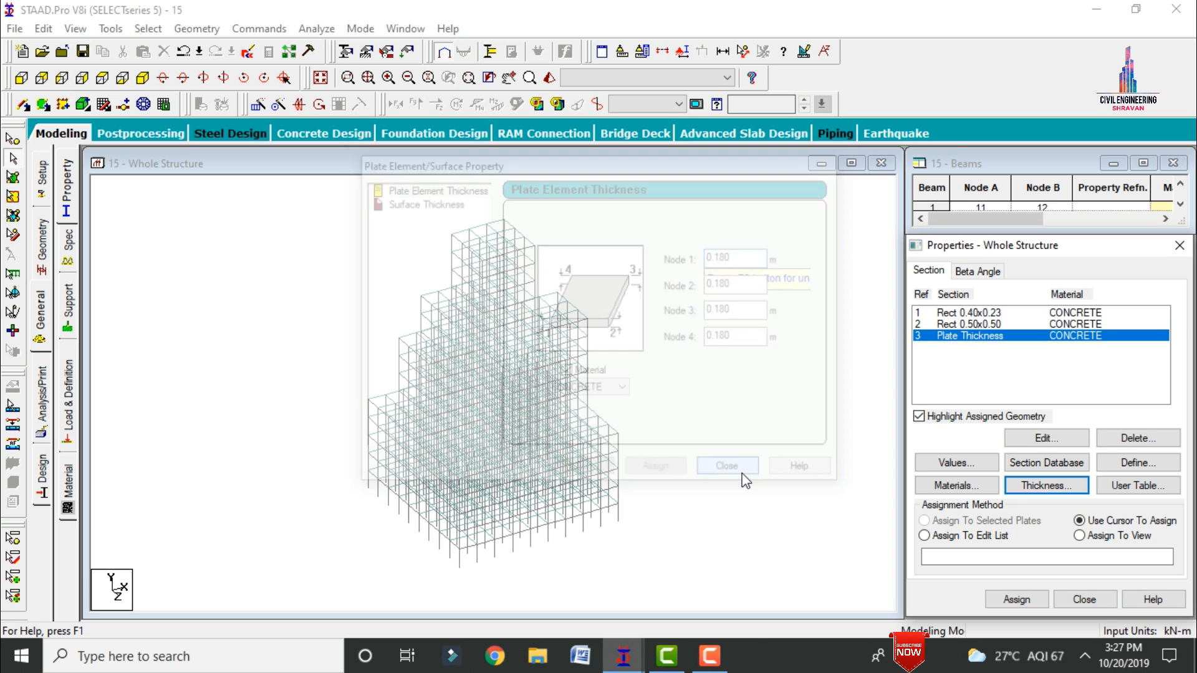
Step: Assign the Rect 0.50x0.50 section to all columns by selecting the beams parallel to Y
left_click(952, 326)
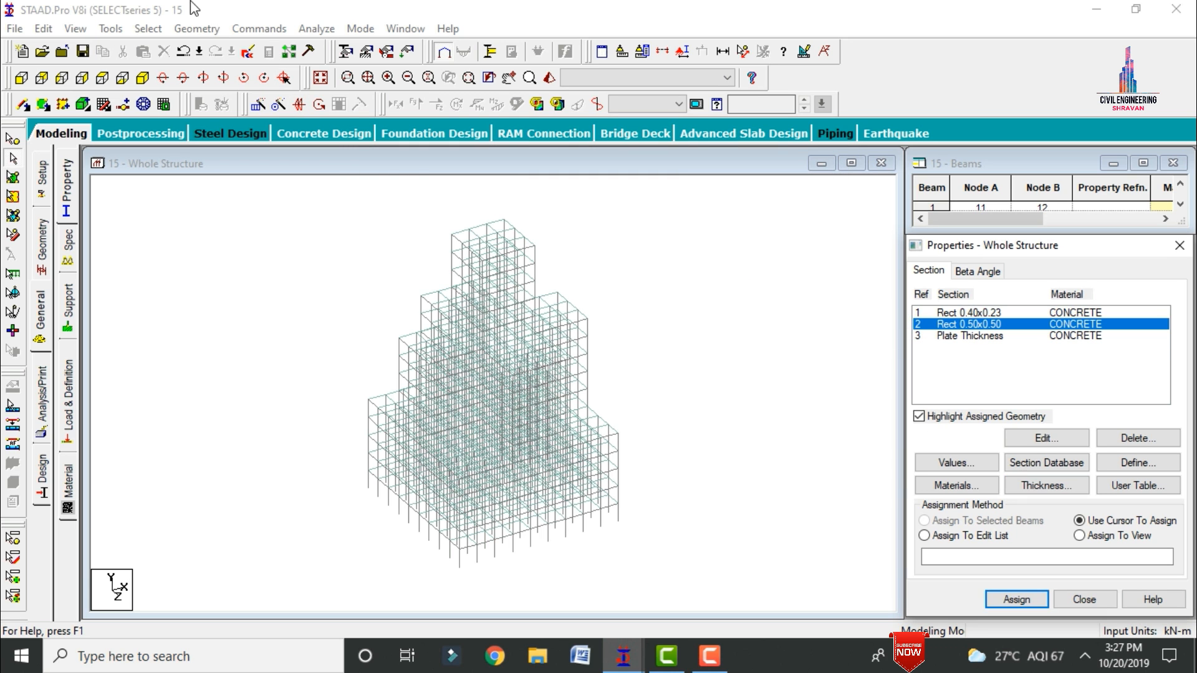
left_click(147, 28)
mouse_move(187, 343)
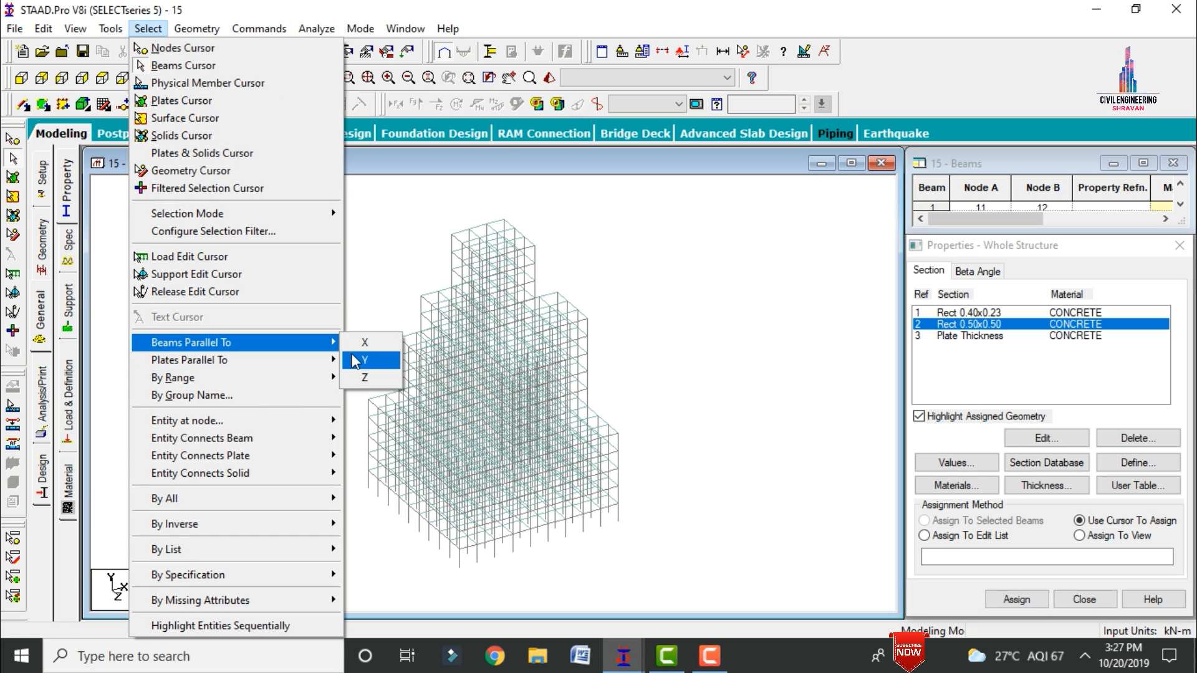
left_click(353, 360)
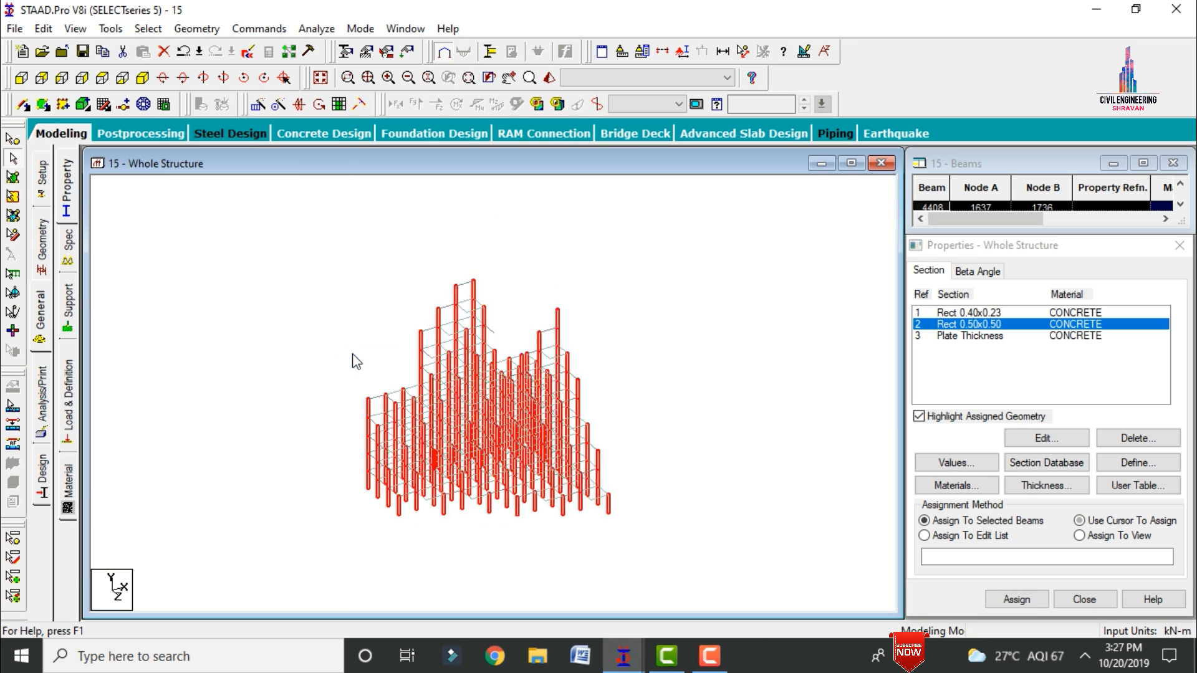
left_click(1010, 599)
left_click(1087, 471)
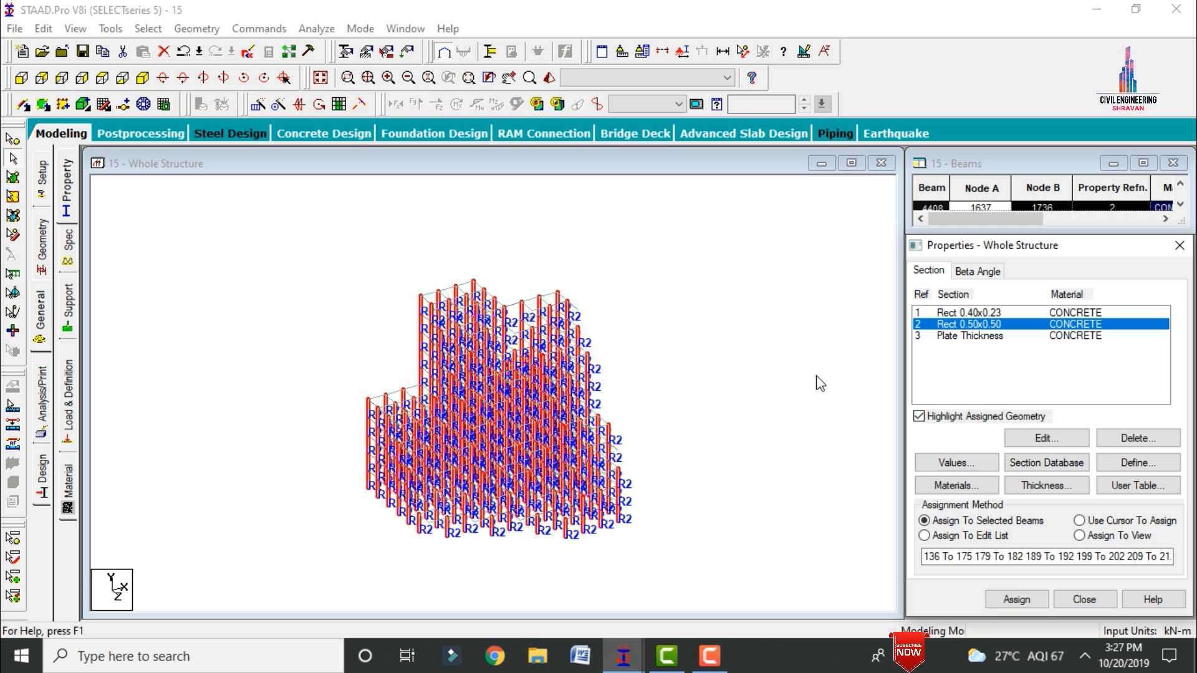
left_click(821, 382)
Step: Assign the Rect 0.40x0.23 section to all horizontal beams by selecting the members parallel to X and Z
left_click(1010, 312)
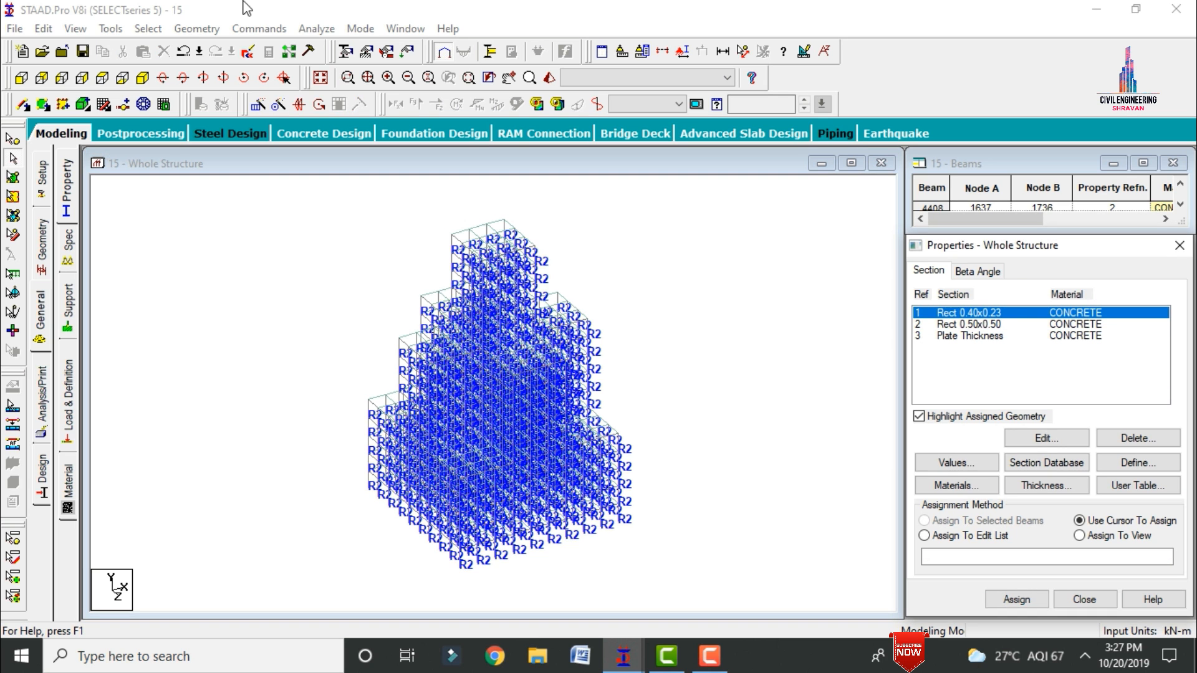
left_click(148, 28)
mouse_move(293, 342)
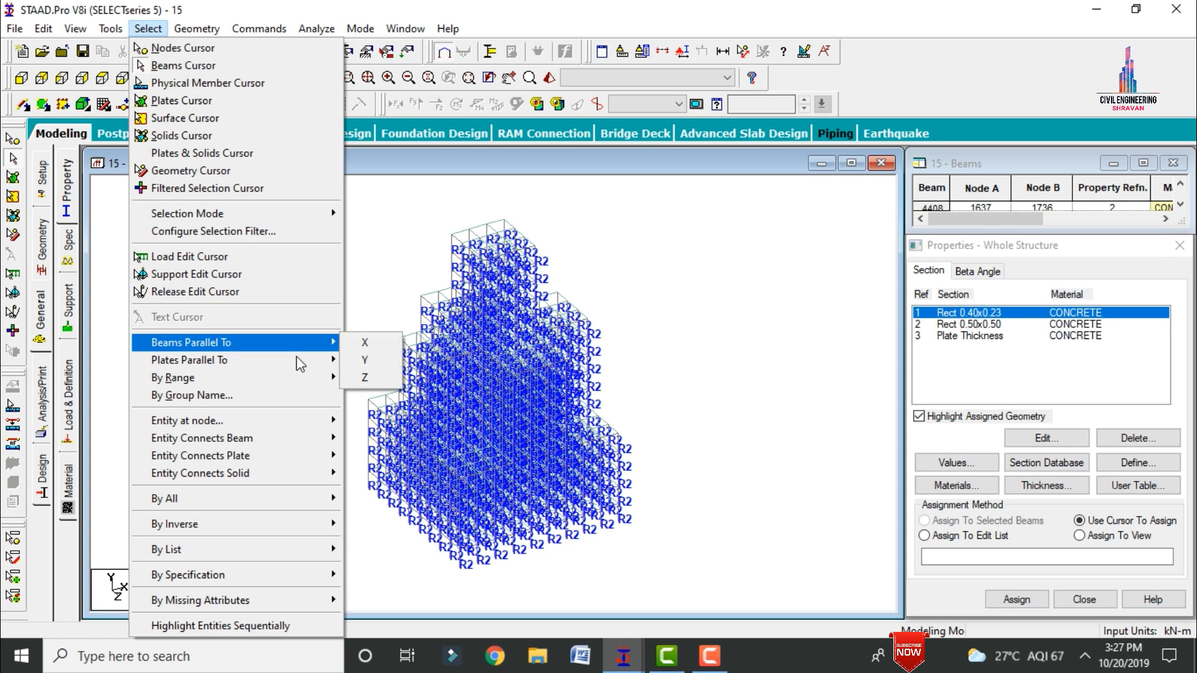
left_click(390, 353)
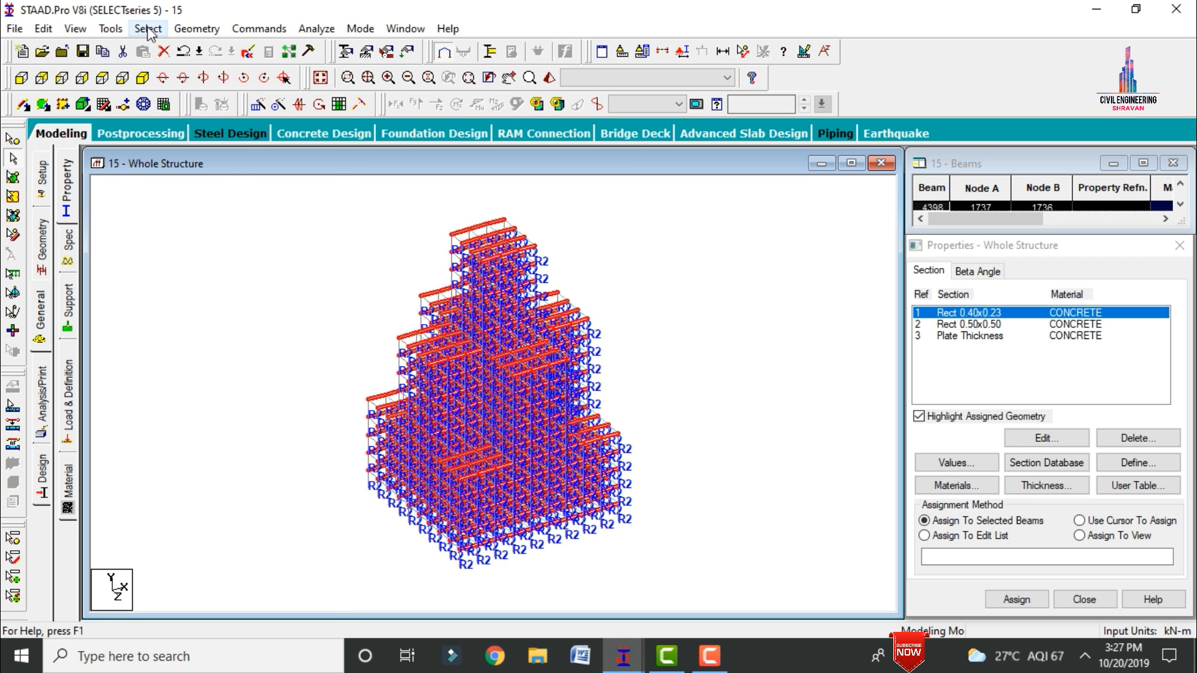
left_click(149, 29)
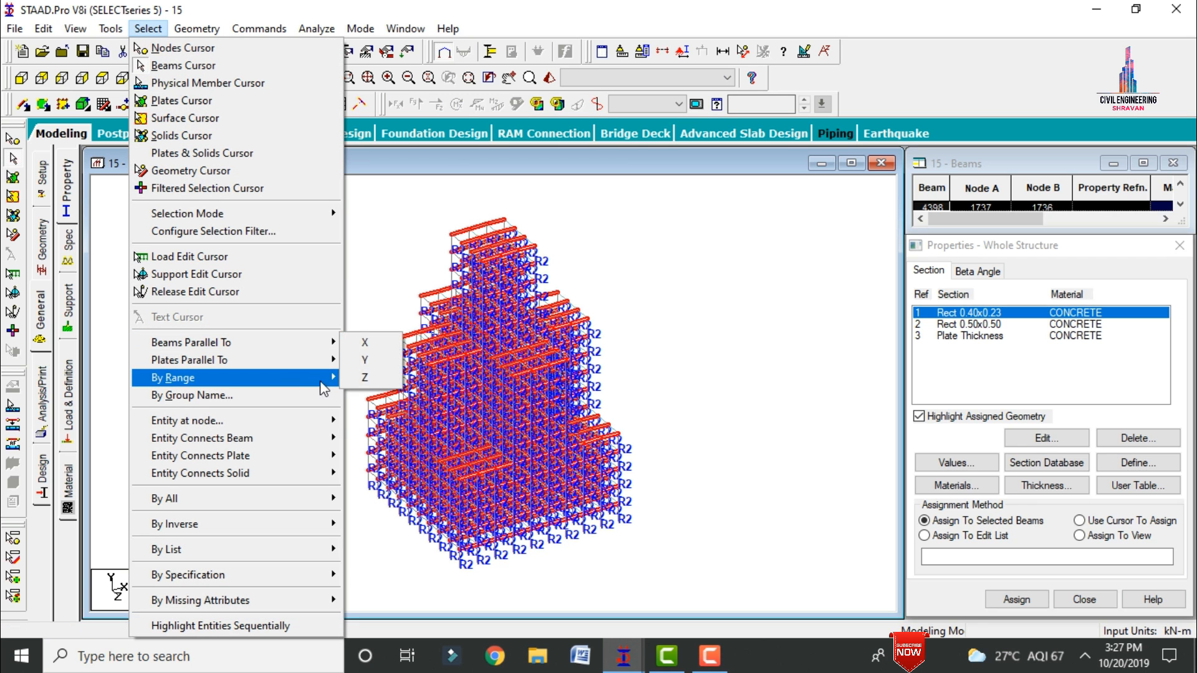
mouse_move(325, 342)
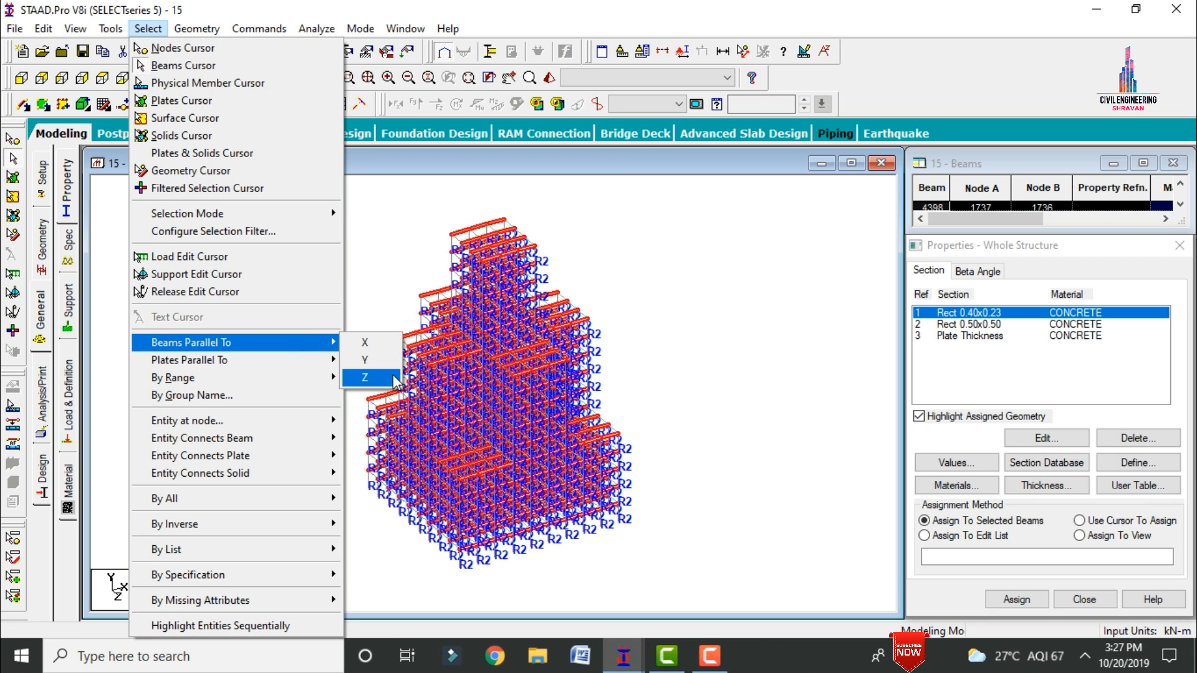
left_click(373, 377)
left_click(1017, 599)
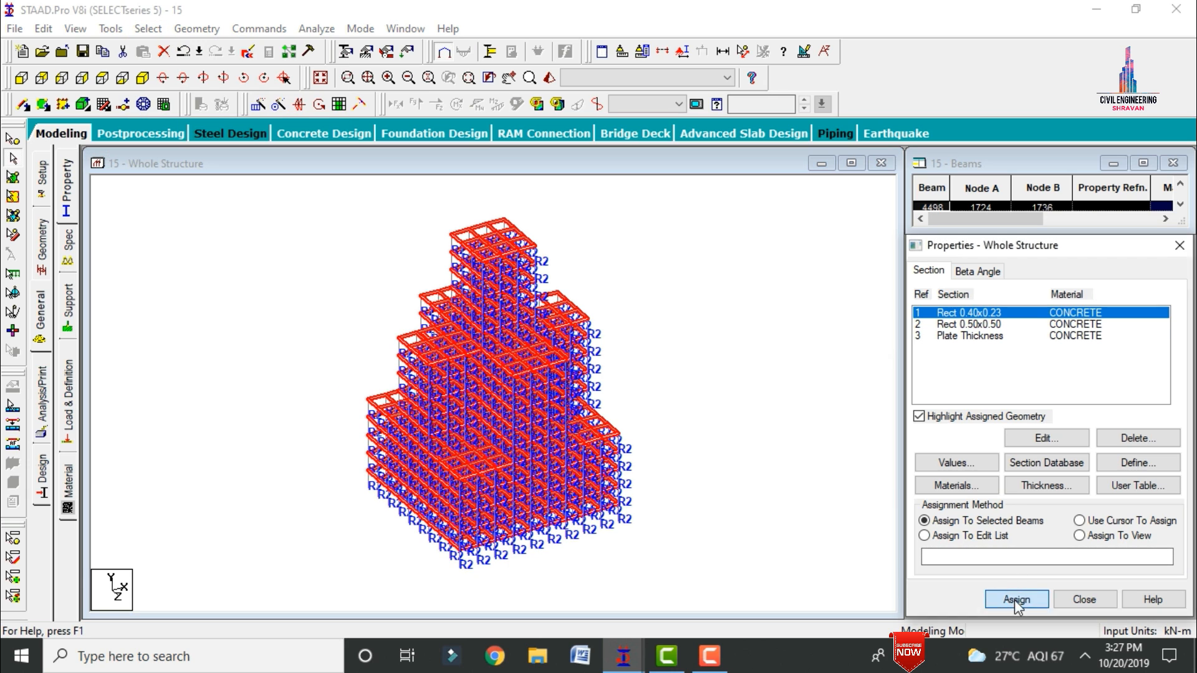
left_click(1076, 473)
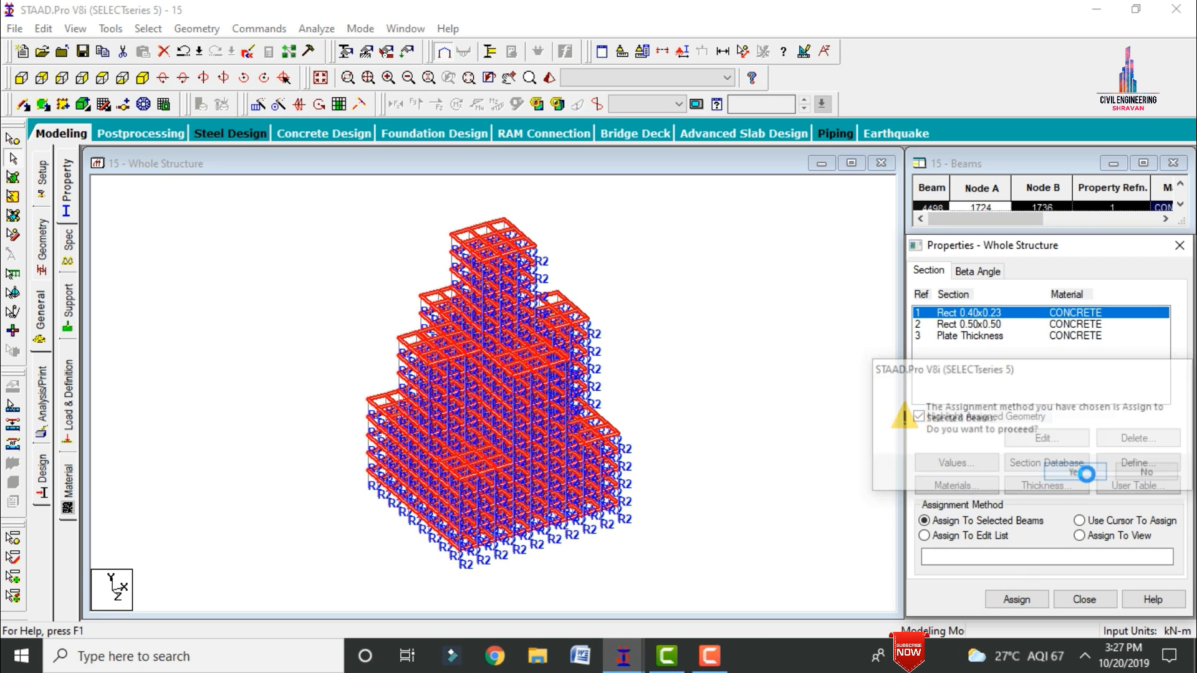
left_click(853, 368)
Step: Assign the plate thickness property to every floor plate using the Assign To View method
left_click(969, 335)
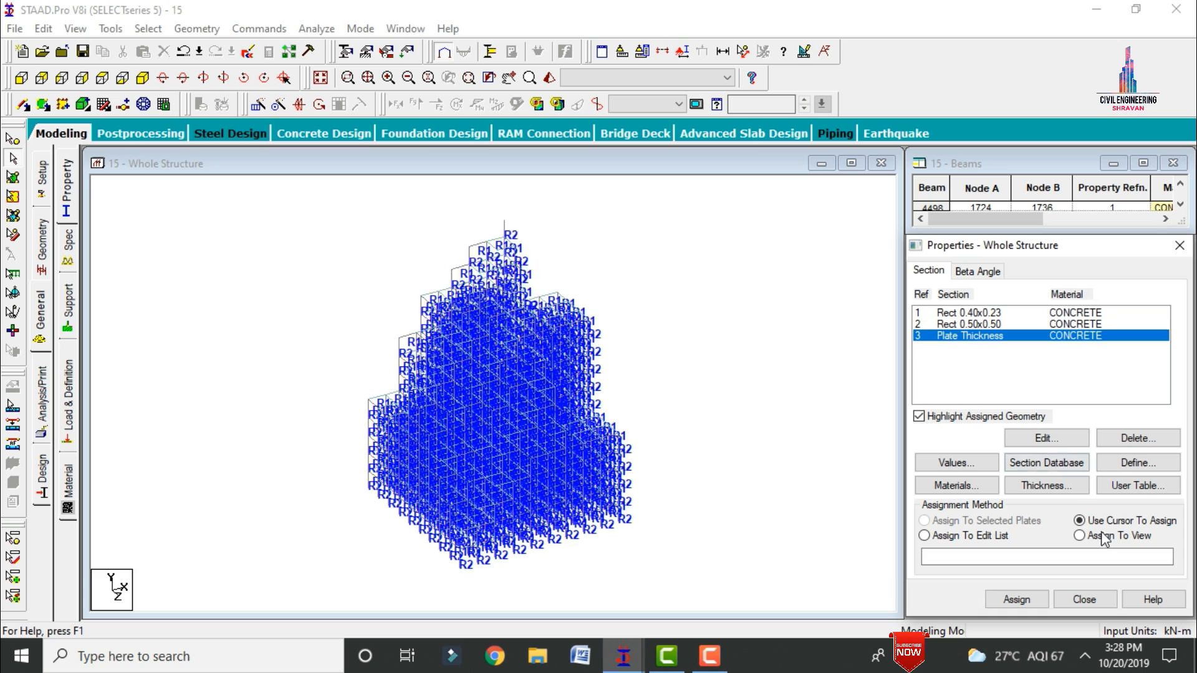
left_click(1101, 535)
left_click(1017, 599)
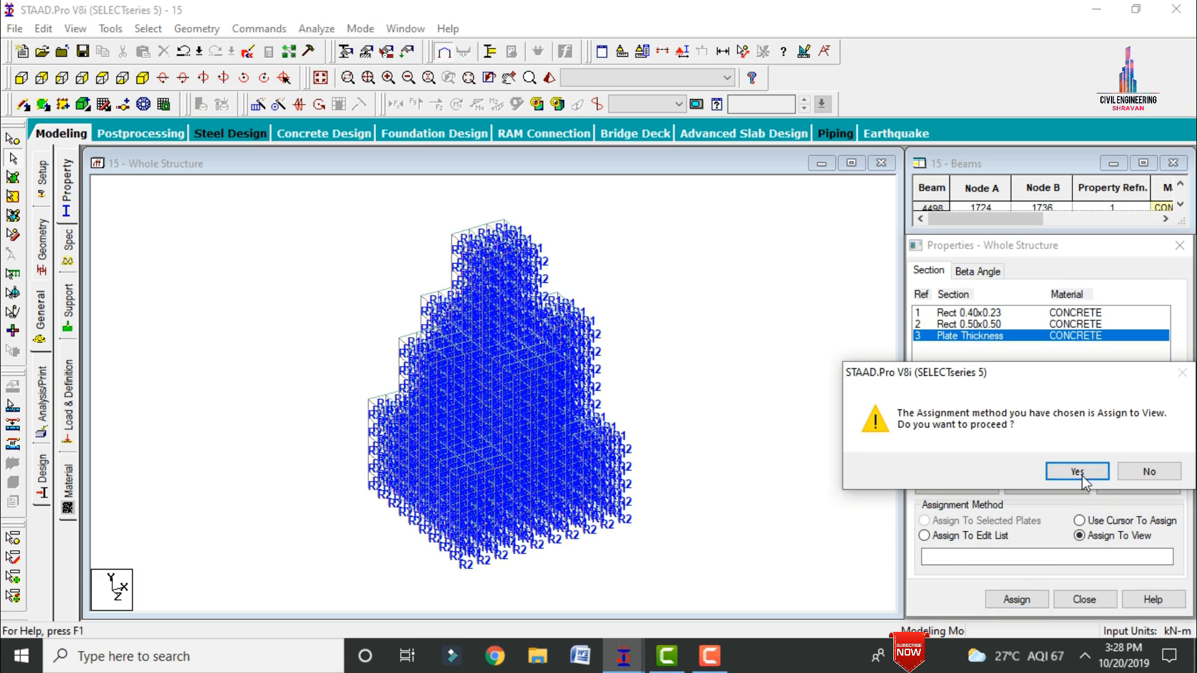
left_click(1078, 473)
left_click(791, 421)
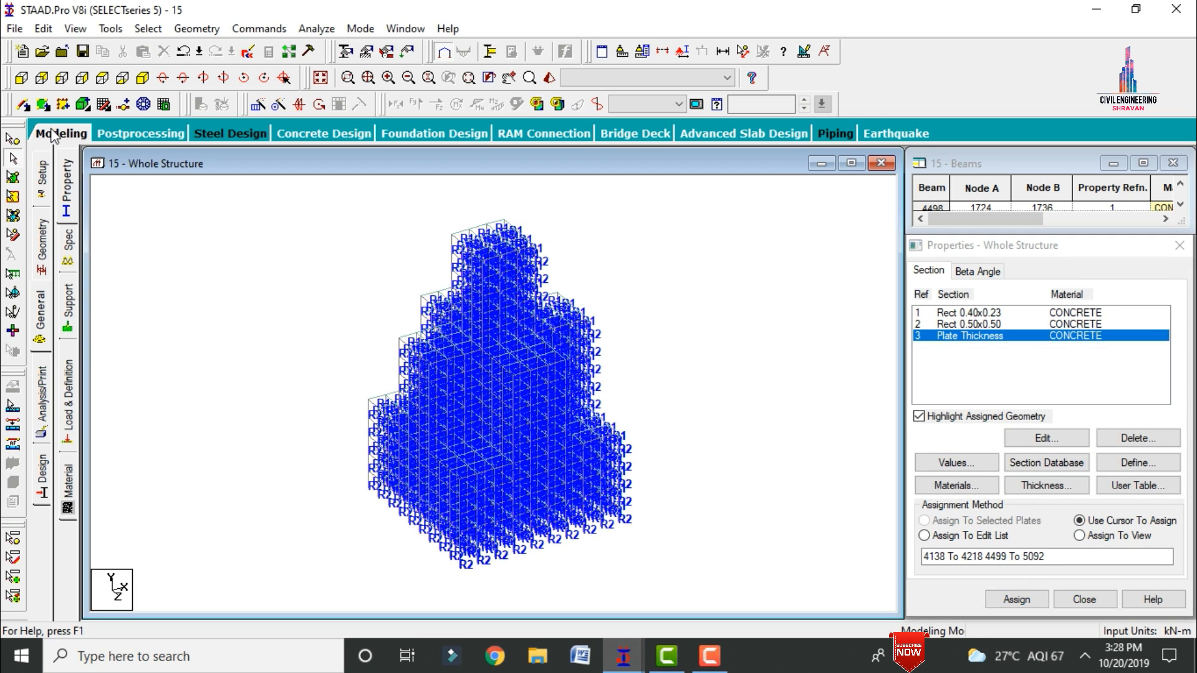
Step: Render the building in an enlarged 3D view and orbit around it to inspect the assigned beam, column and slab sections
left_click(53, 136)
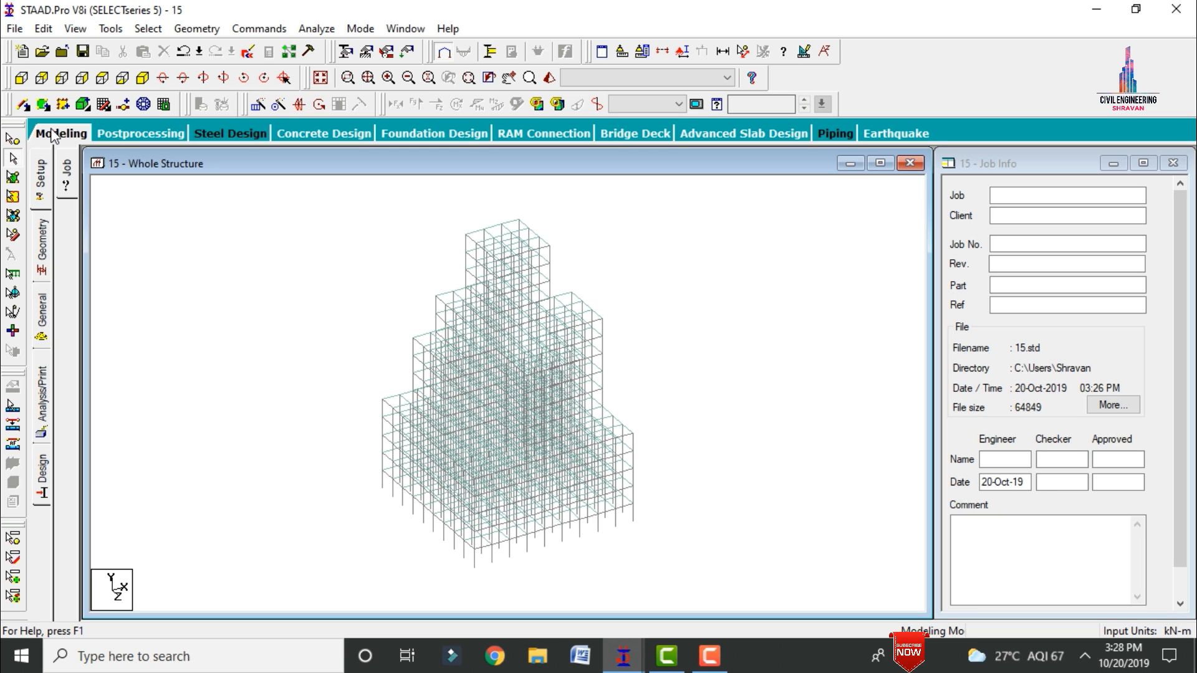
left_click(549, 79)
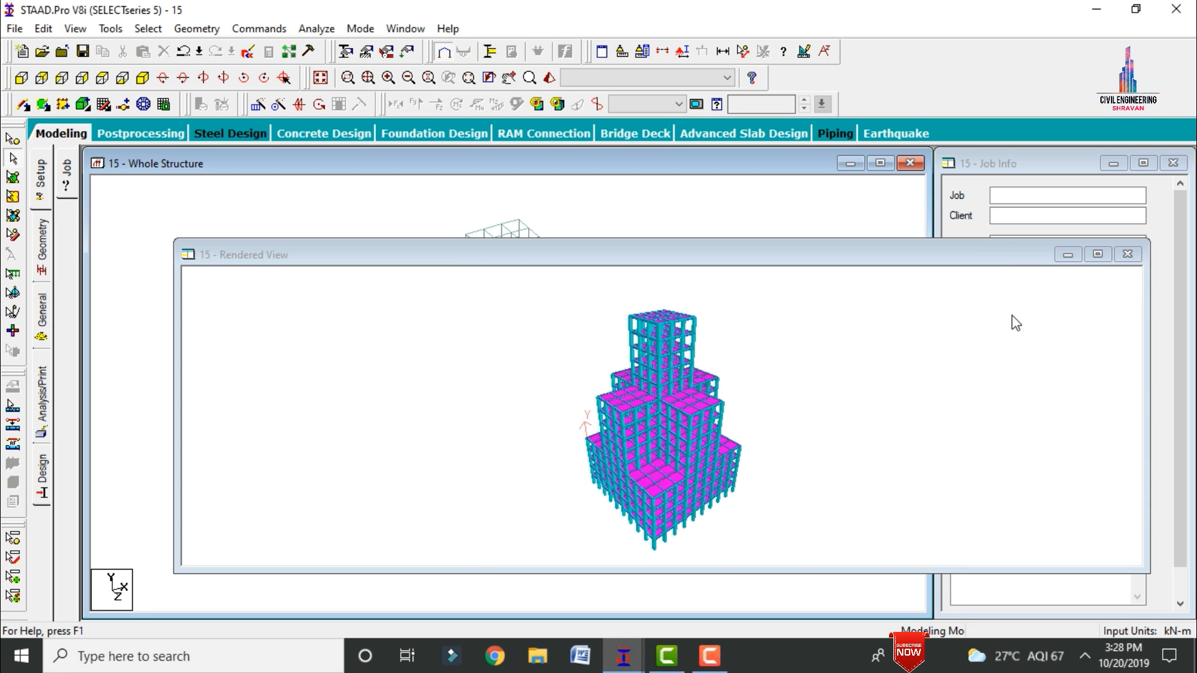
left_click(1098, 254)
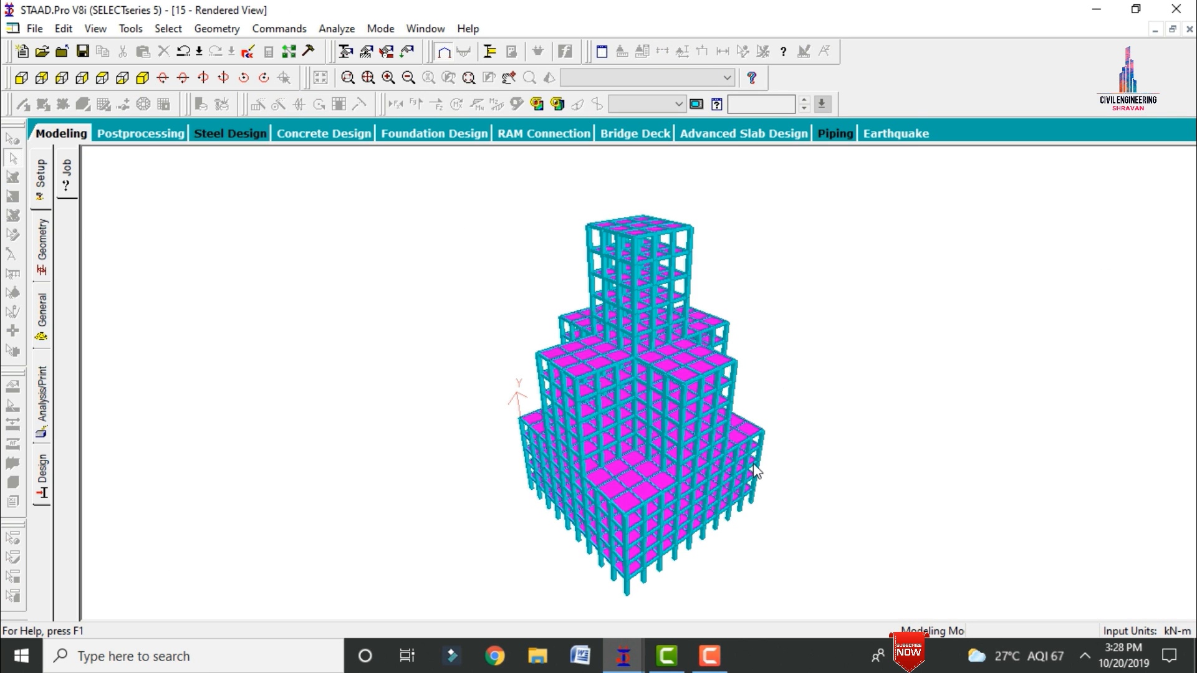
left_click_drag(645, 387, 589, 445)
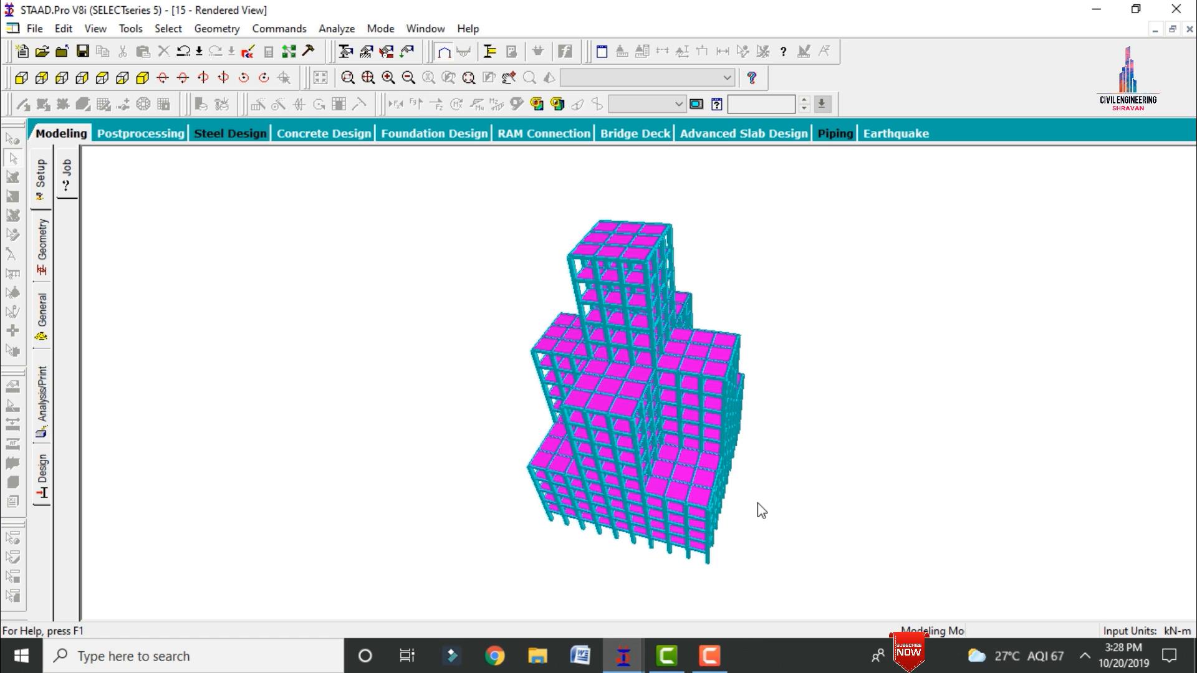
Step: Return to the modeling mode and create a fixed support for the structure
left_click(73, 135)
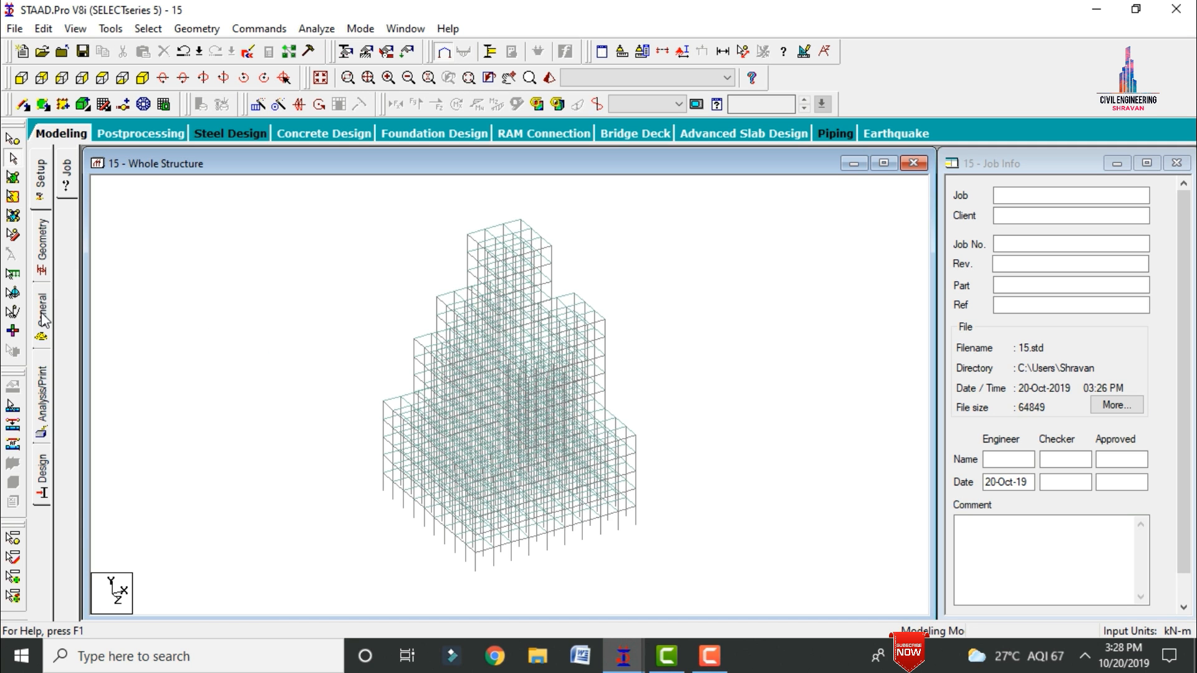
left_click(42, 315)
left_click(65, 312)
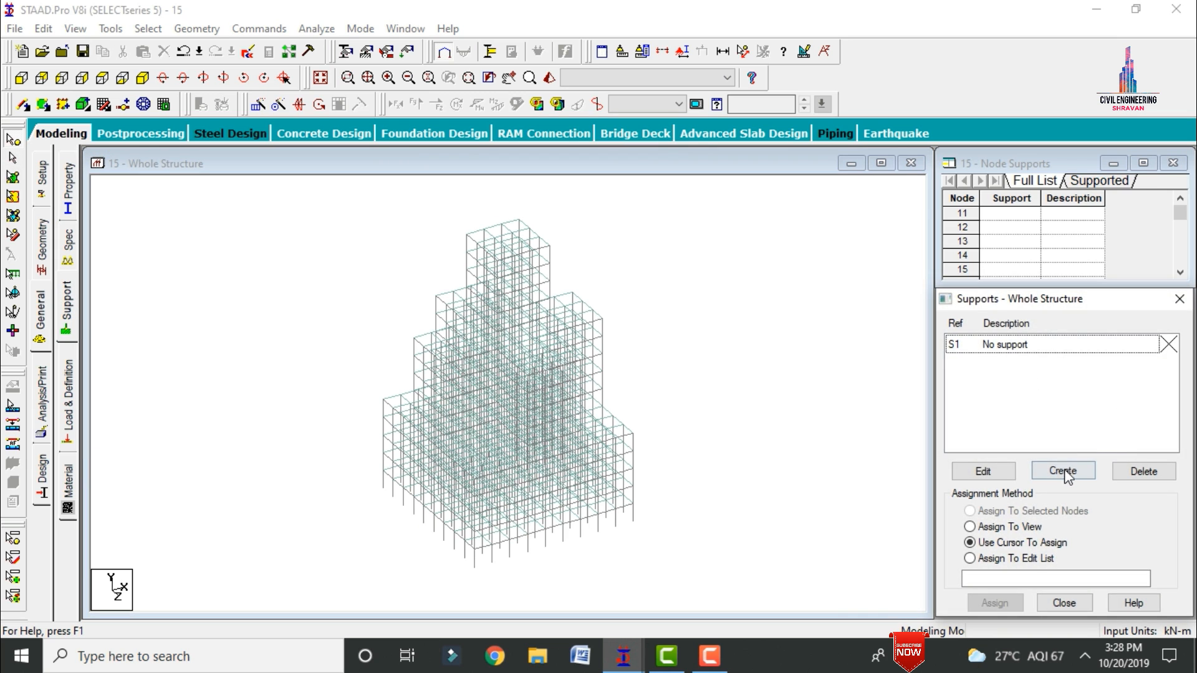
left_click(1063, 472)
left_click(942, 619)
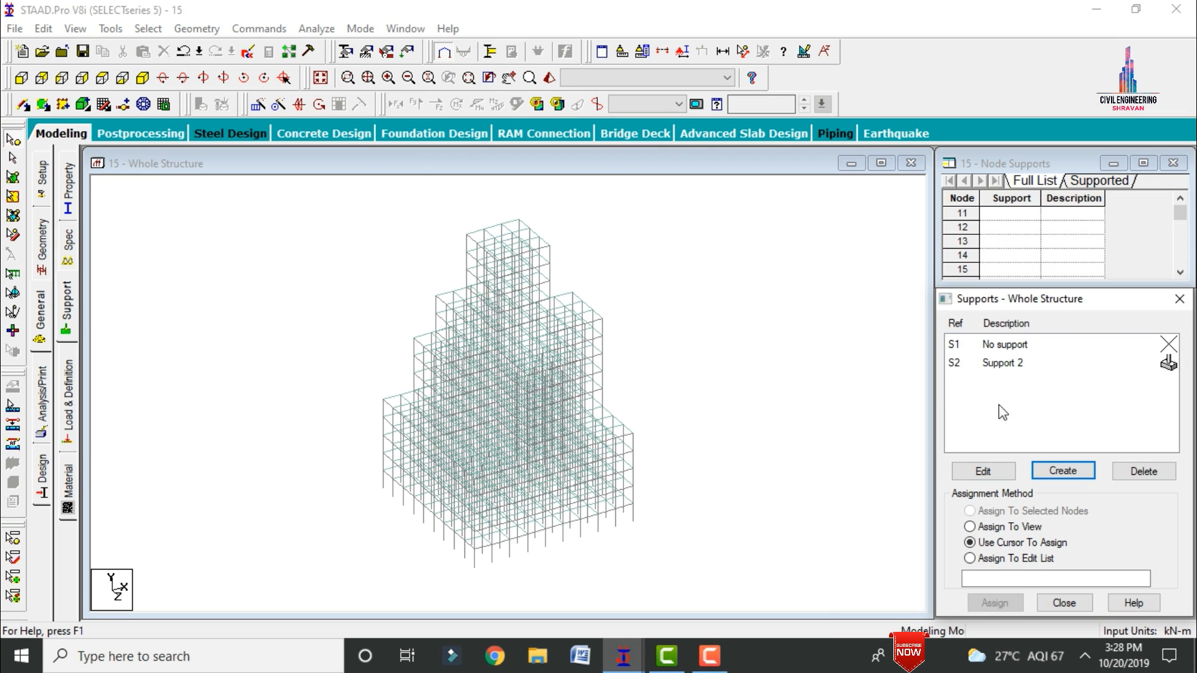
Step: Assign the new support to all base nodes, selecting the lowest row in front view, and return to the isometric view
left_click(1006, 365)
left_click(21, 77)
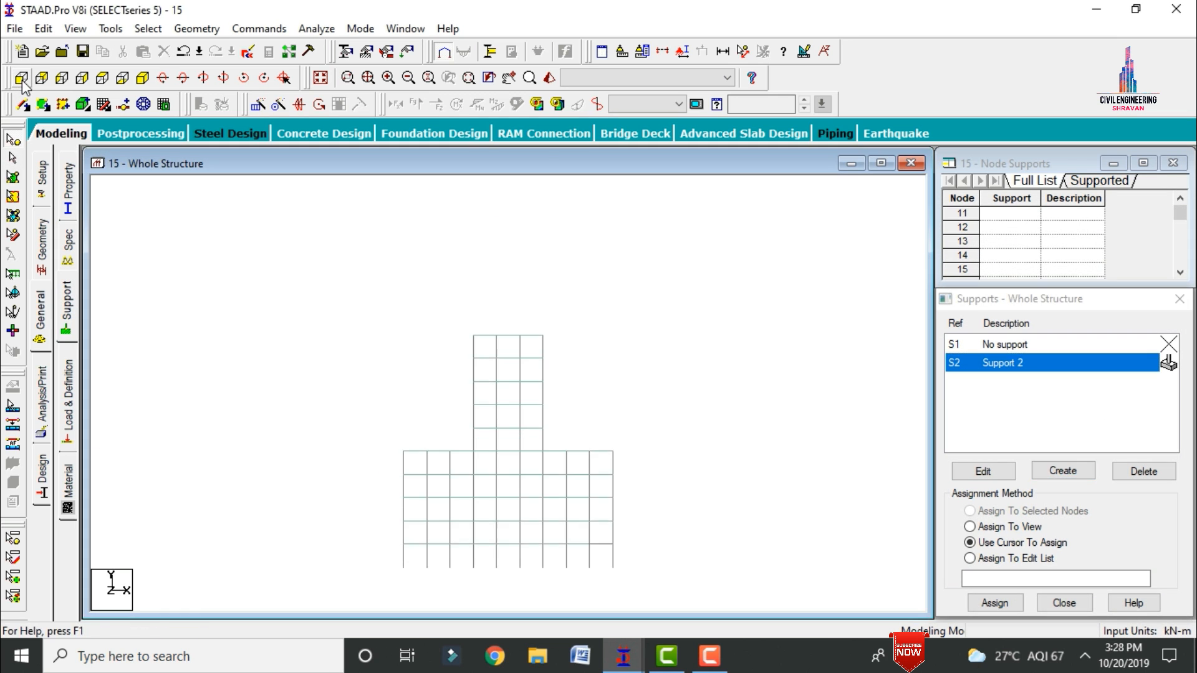
left_click_drag(520, 600, 654, 590)
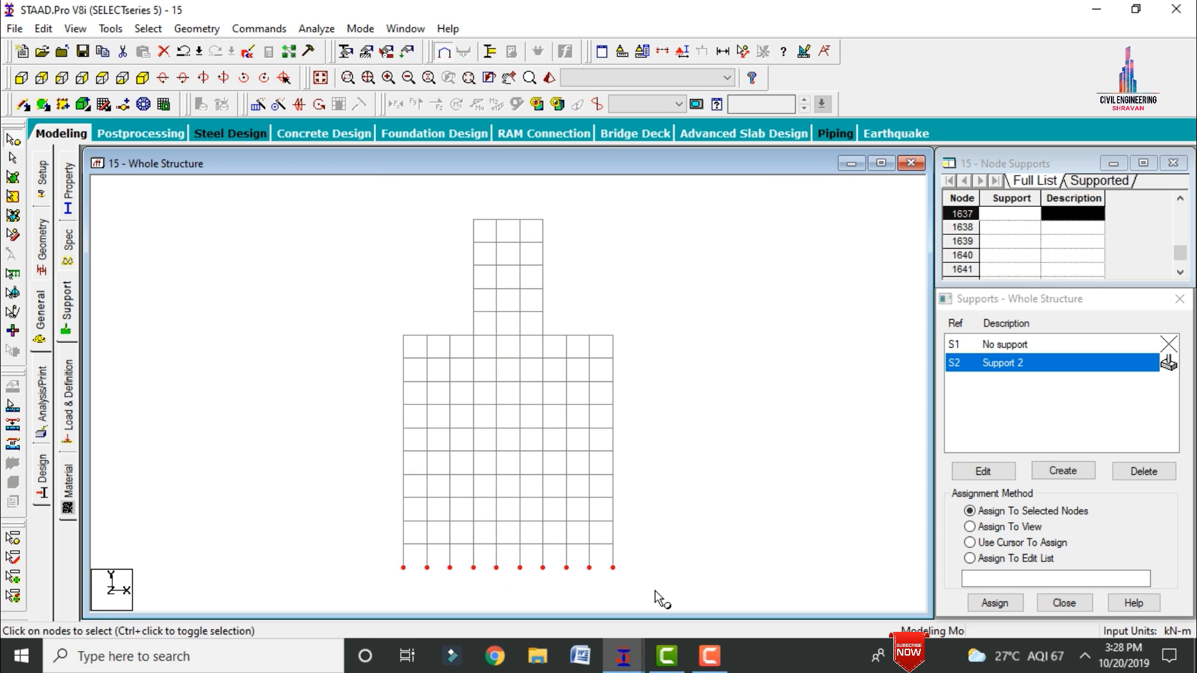
left_click(996, 603)
left_click(1076, 498)
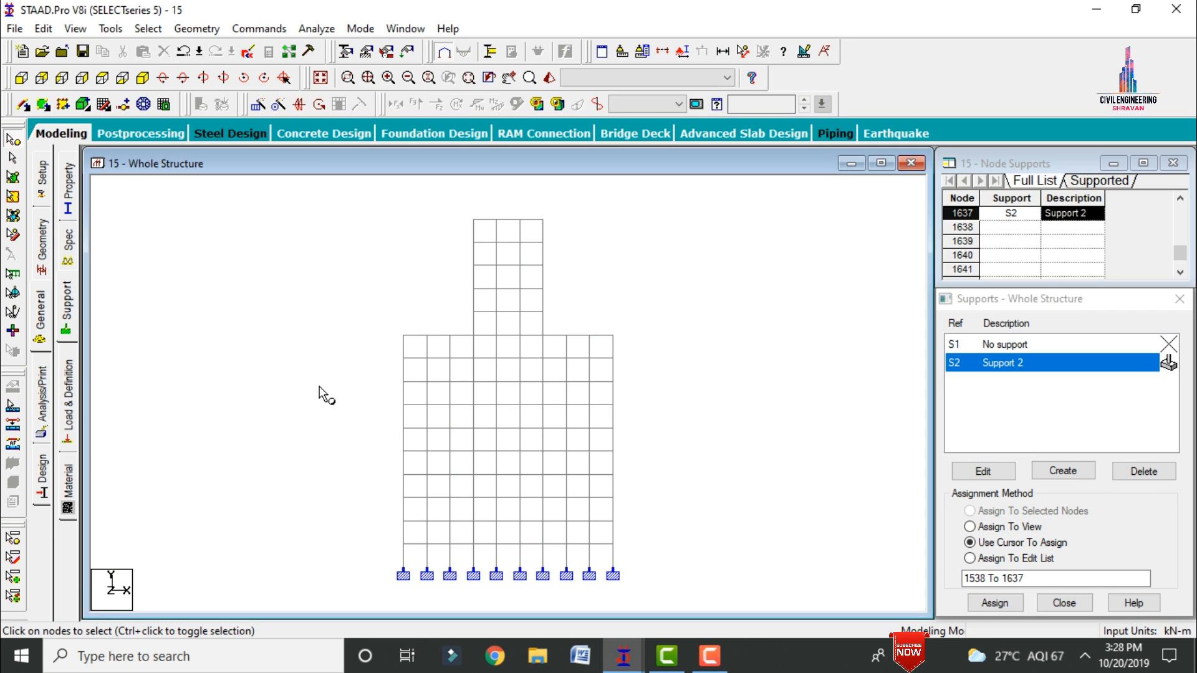
left_click(142, 79)
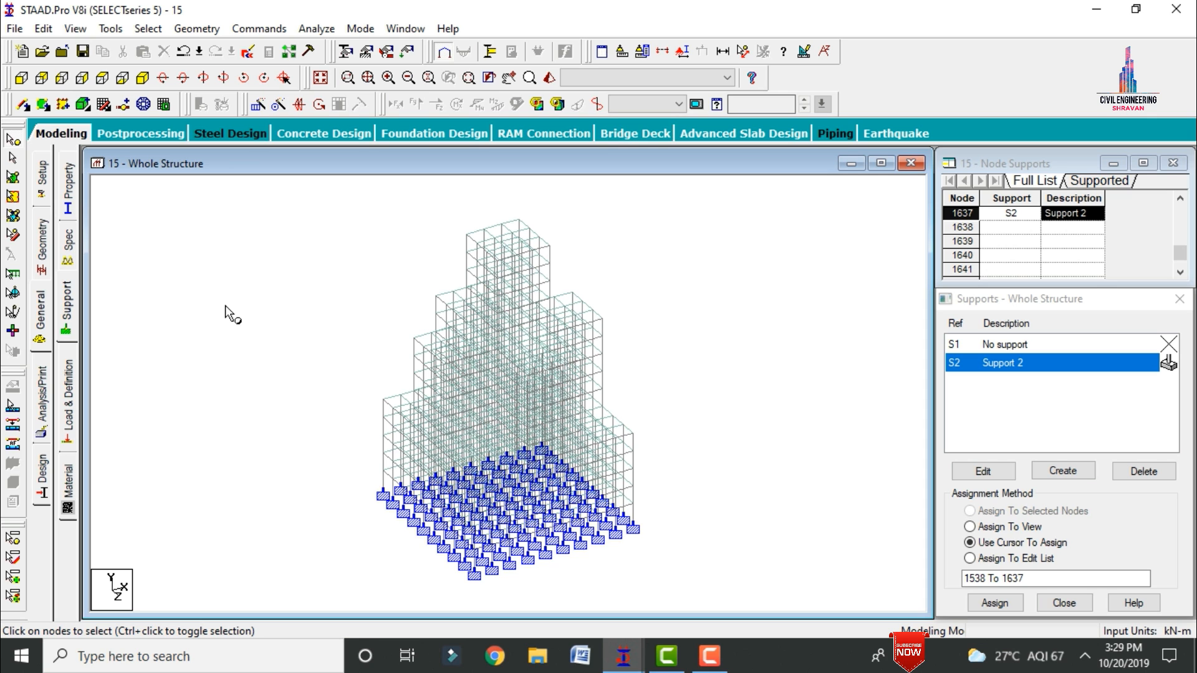
Step: Start a new seismic definition under the load definitions using the IS 1893 - 2002/2005 code type
left_click(68, 394)
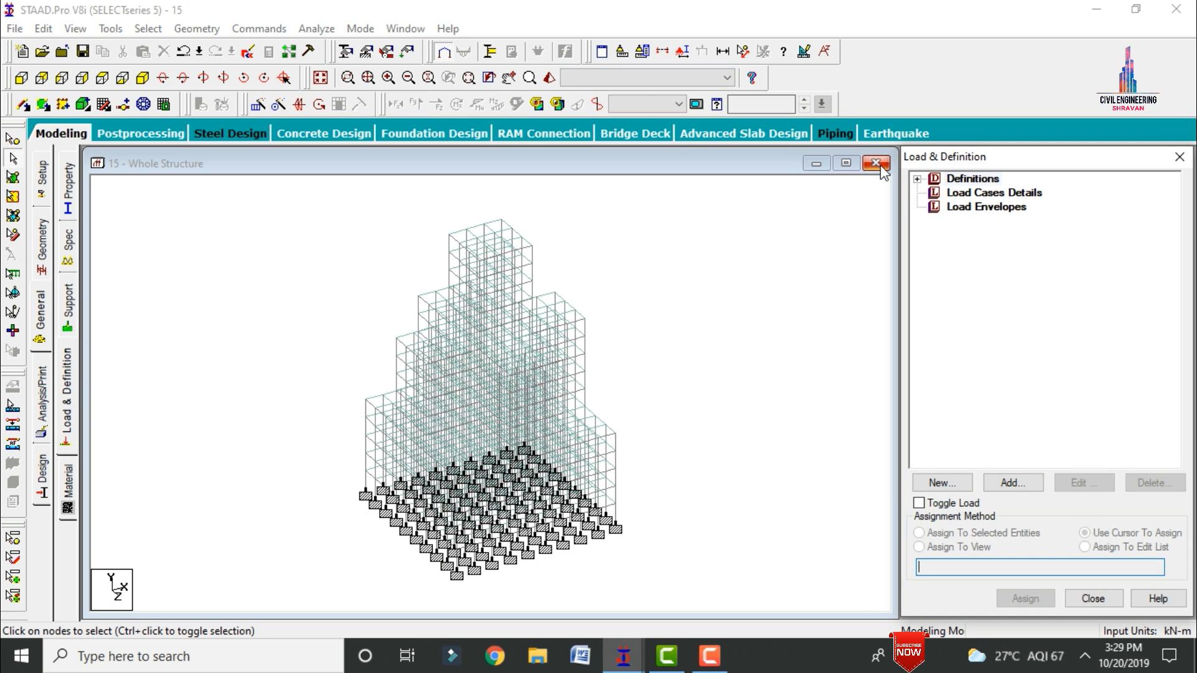
left_click(917, 180)
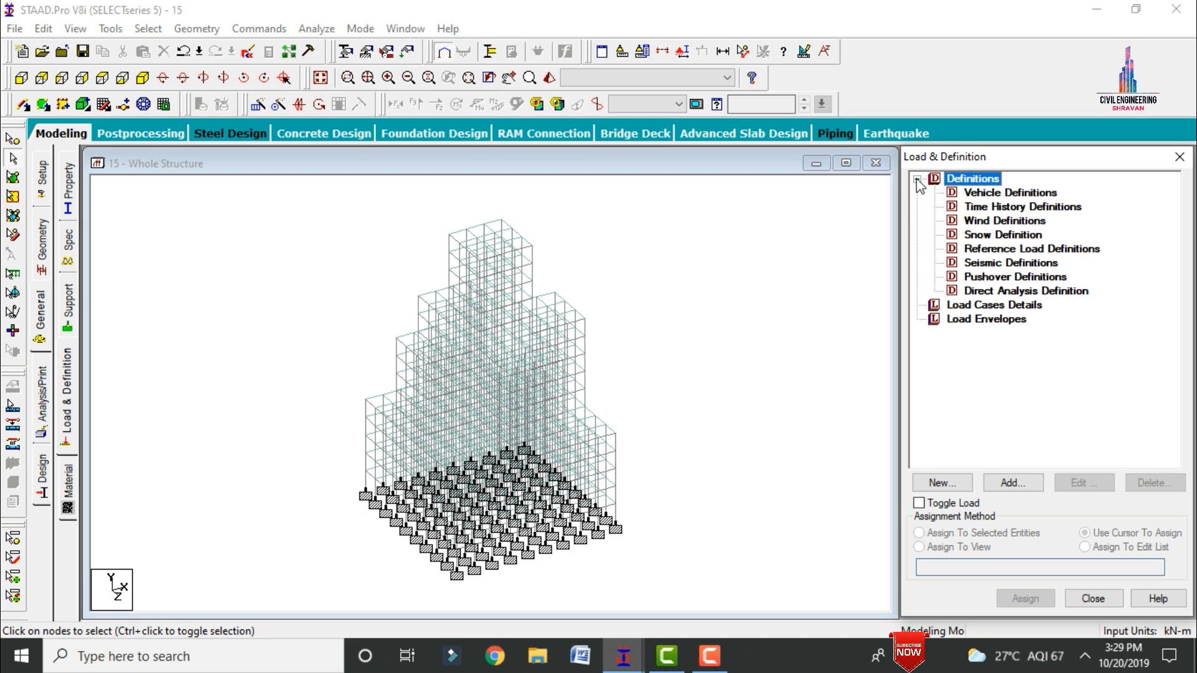
left_click(987, 263)
left_click(1031, 486)
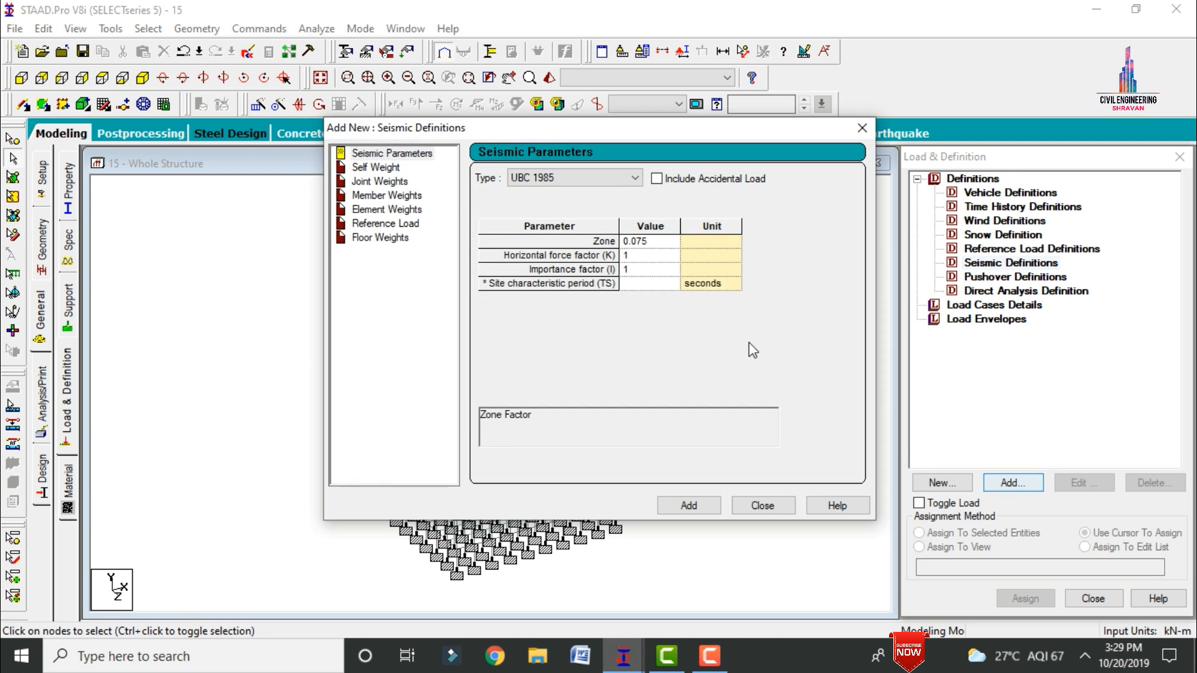
left_click(598, 181)
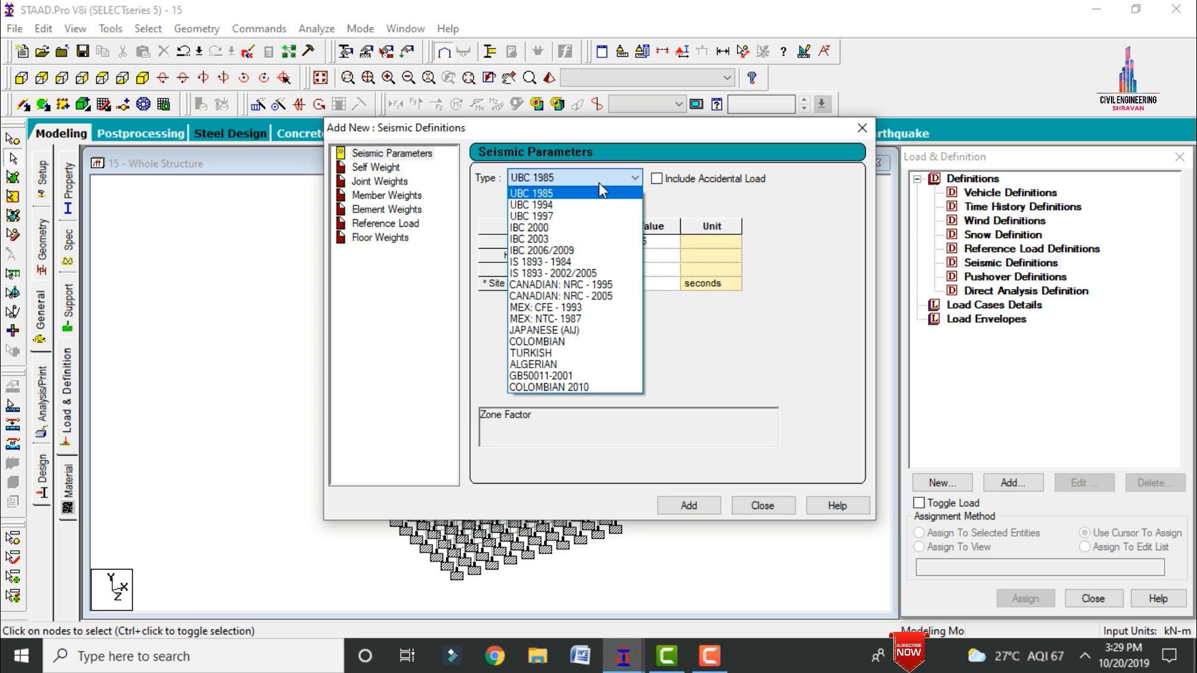
left_click(559, 274)
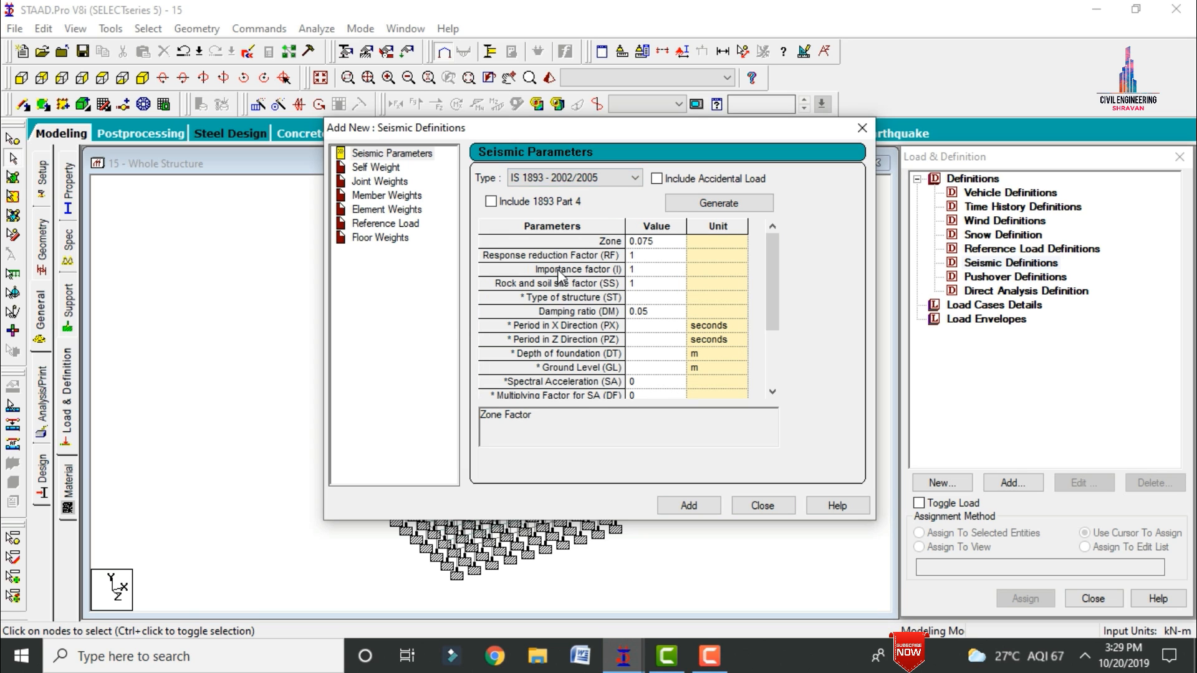
Step: Open the IS:1893 seismic parameter generator and choose the zone factor by zone, picking zone V
left_click(702, 209)
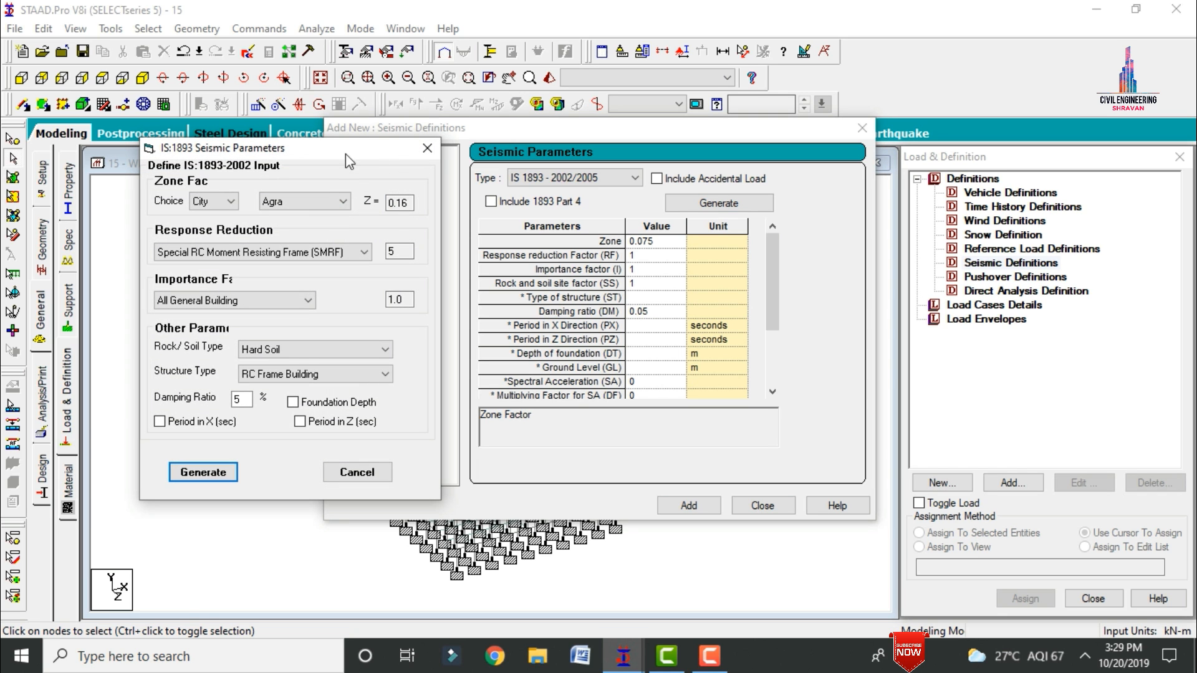
left_click_drag(331, 144, 475, 182)
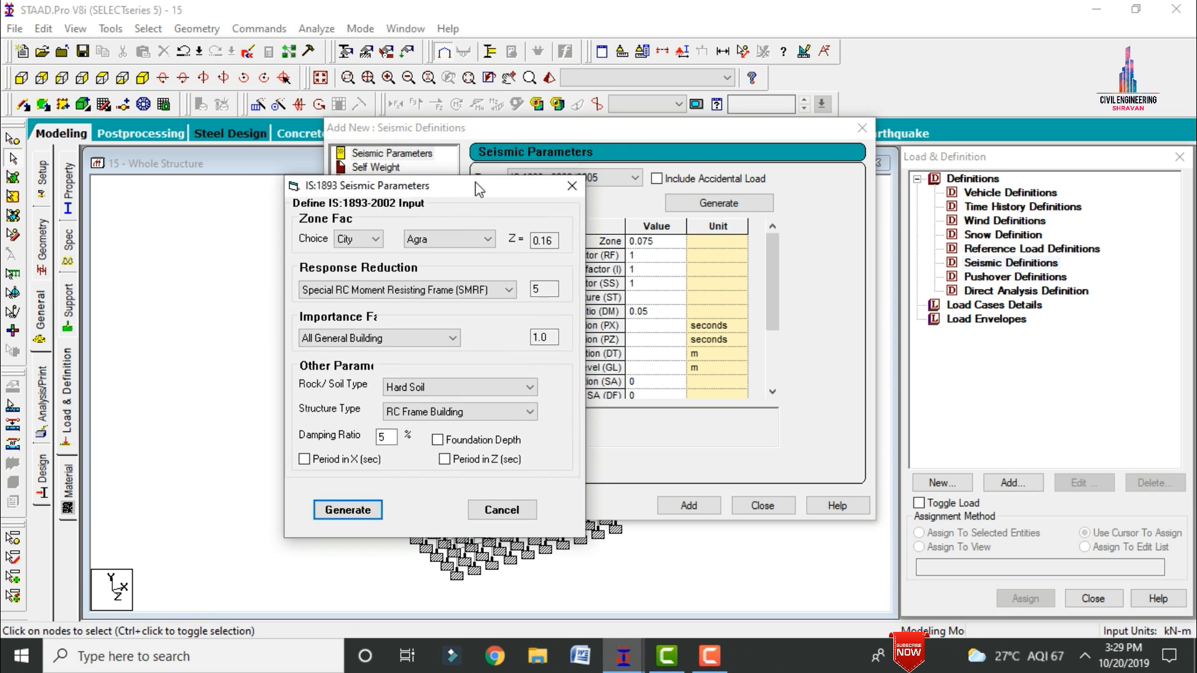
left_click(365, 241)
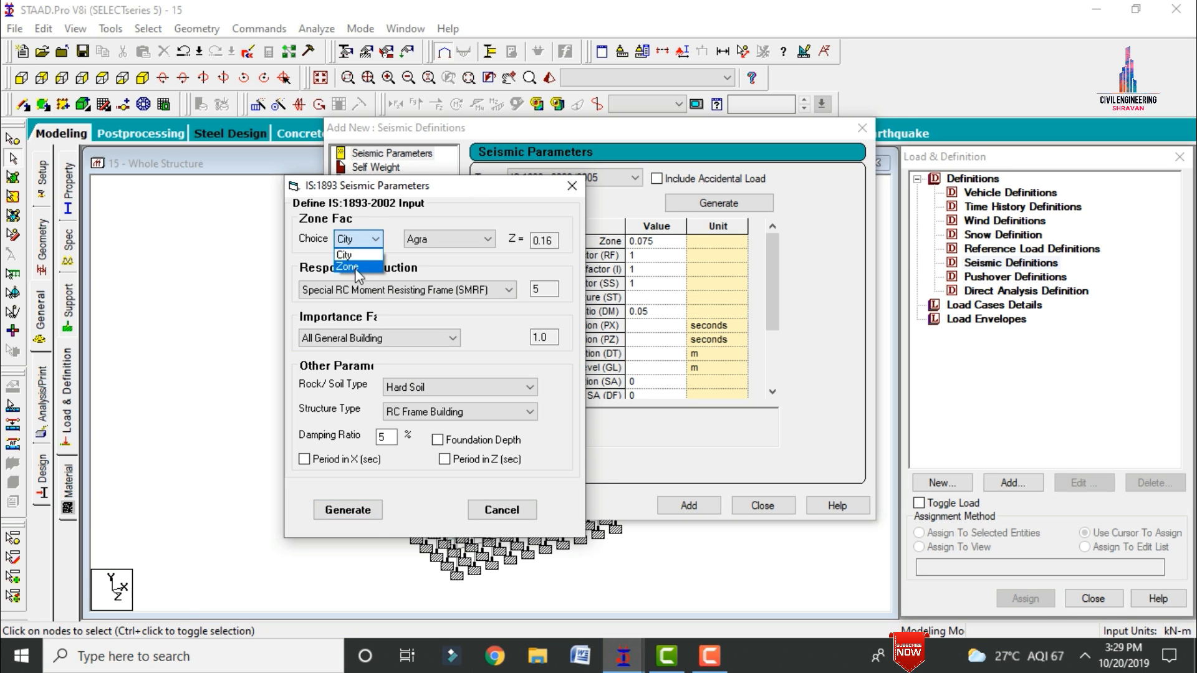
left_click(357, 268)
left_click(417, 244)
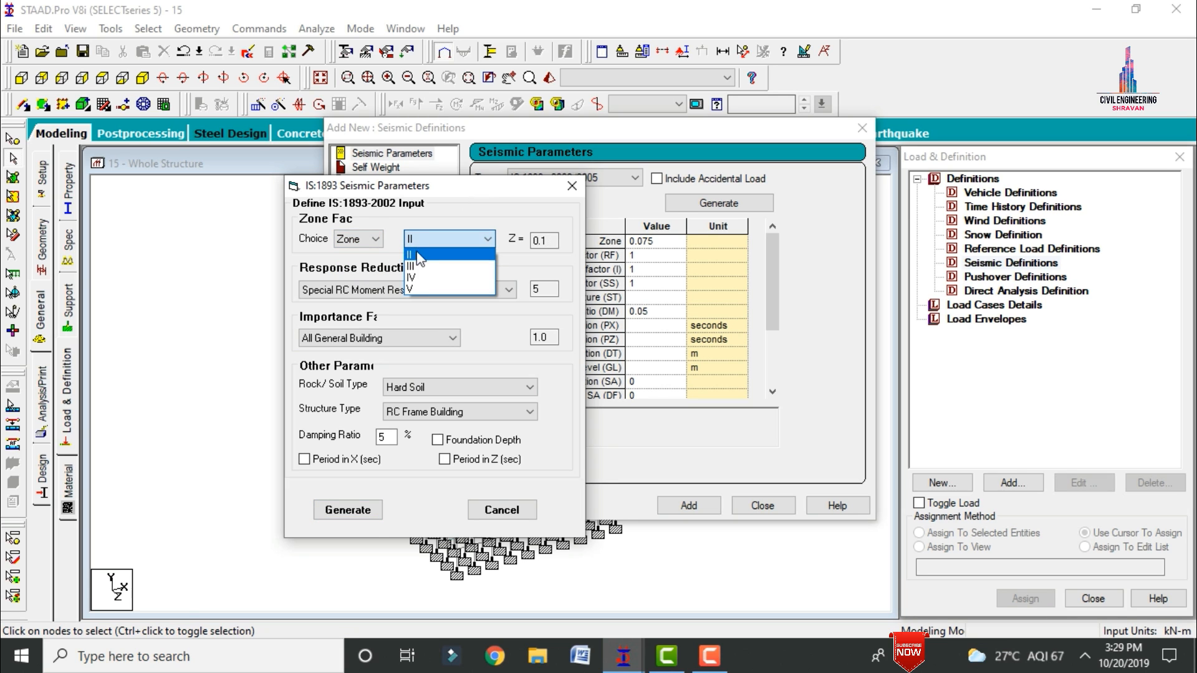
left_click(415, 288)
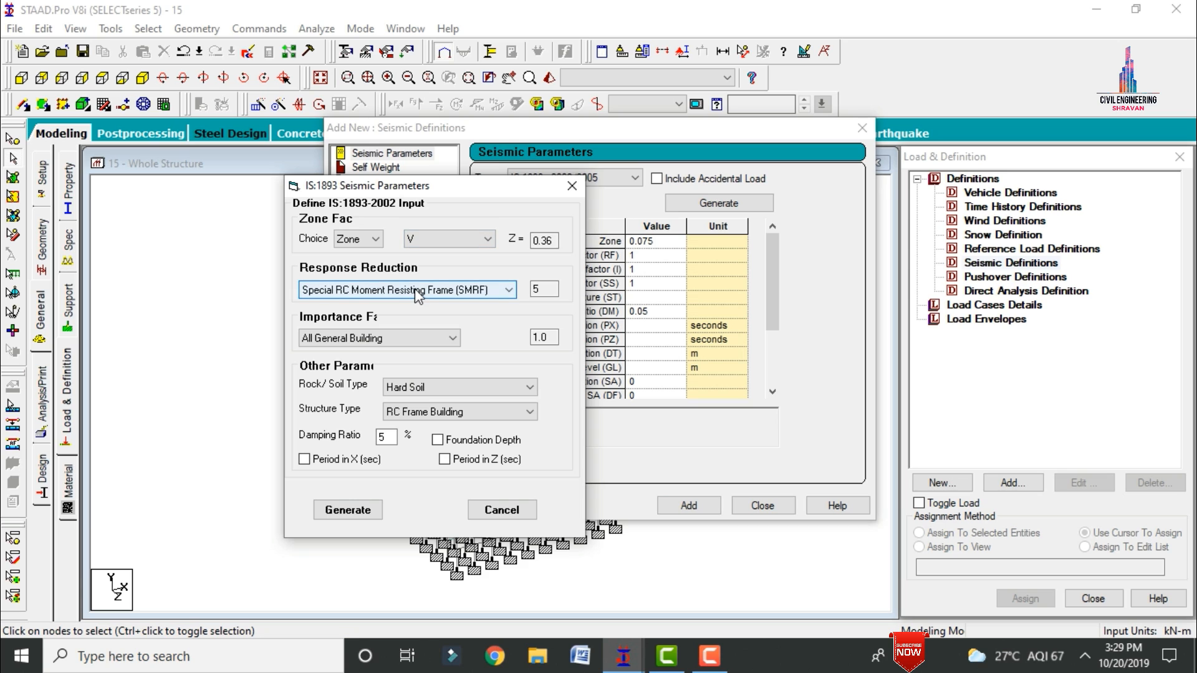
Step: Set the rock/soil type to Medium Soil and generate the seismic parameters
left_click(547, 291)
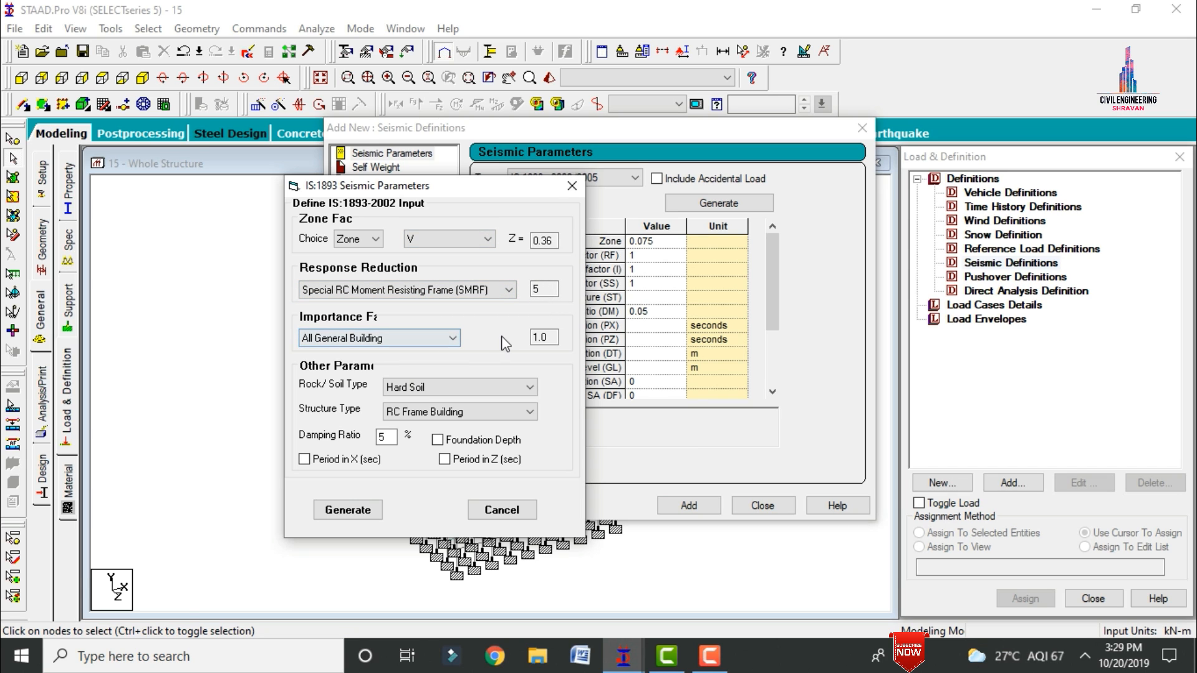
left_click(474, 387)
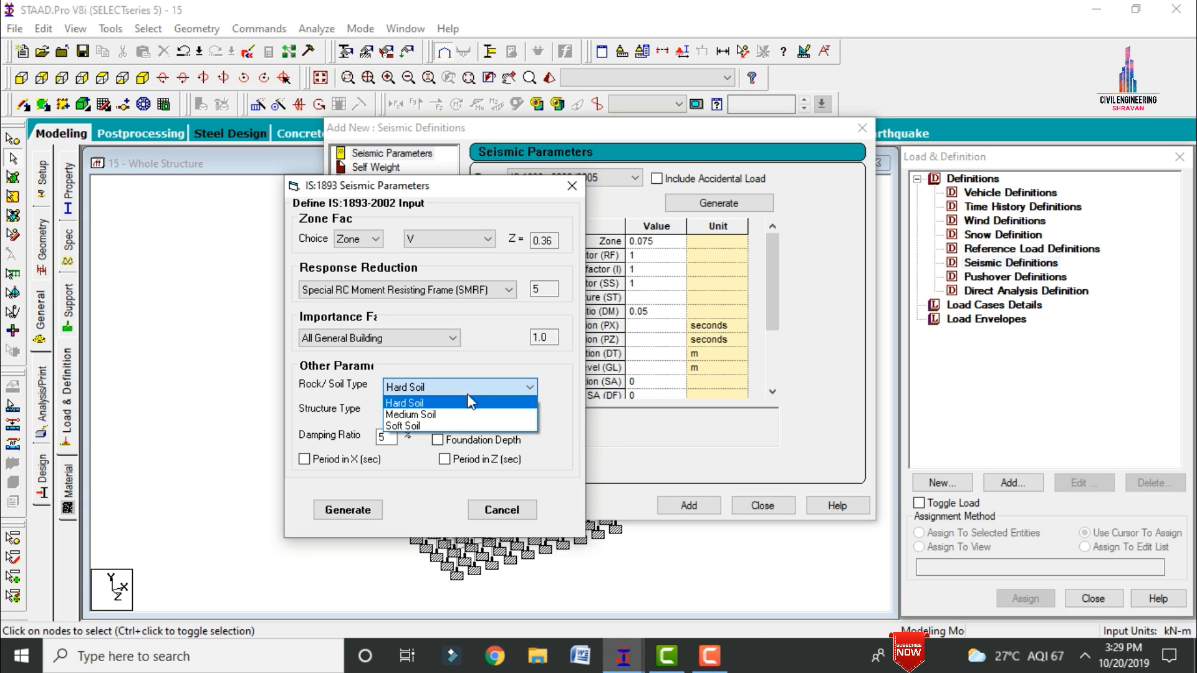
left_click(447, 414)
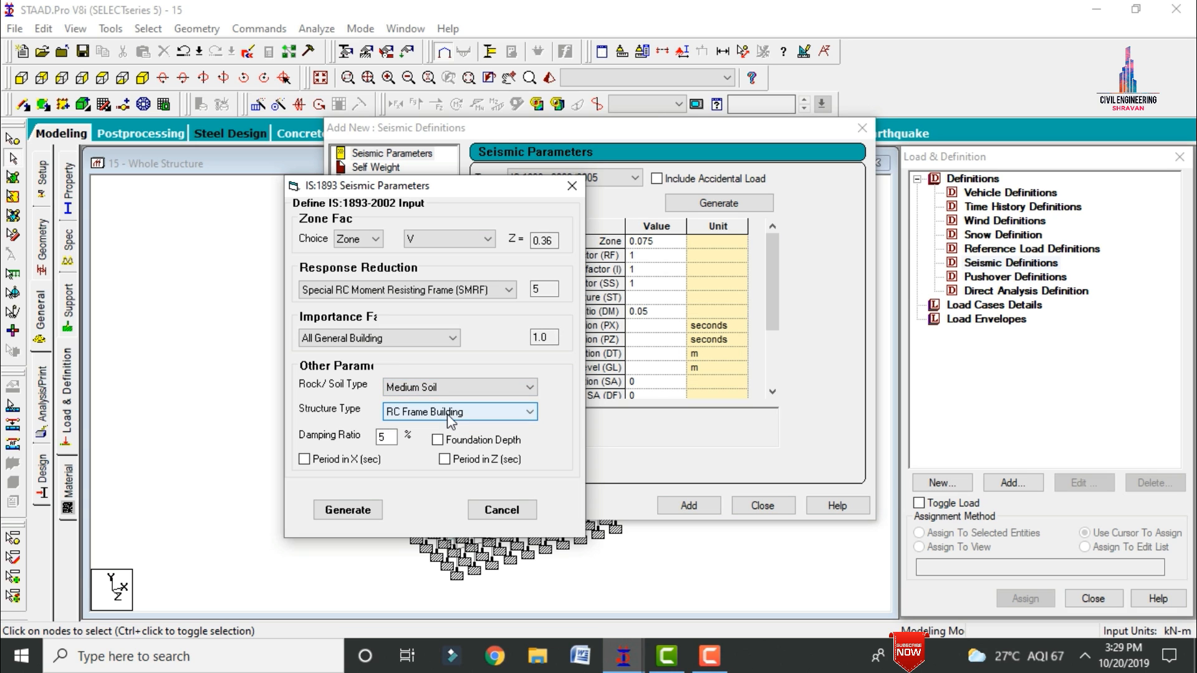
left_click(372, 508)
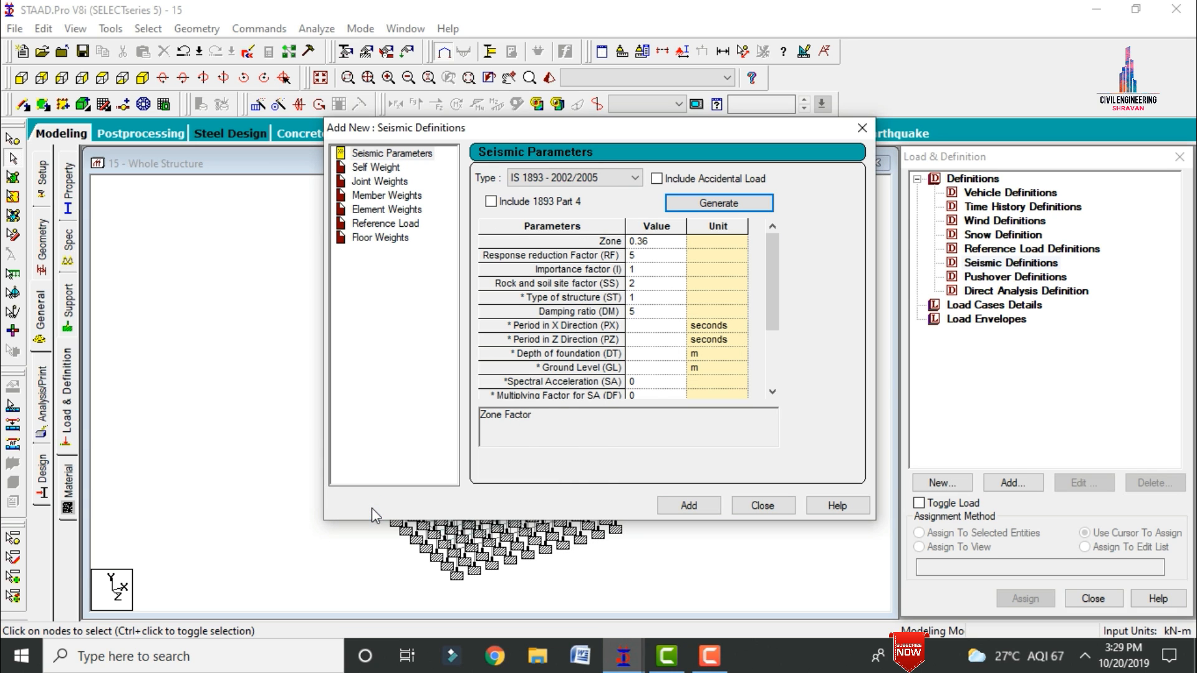
Step: Set the damping ratio to 0.05, add the seismic definition, and add a self weight with factor 1 to it
left_click(640, 312)
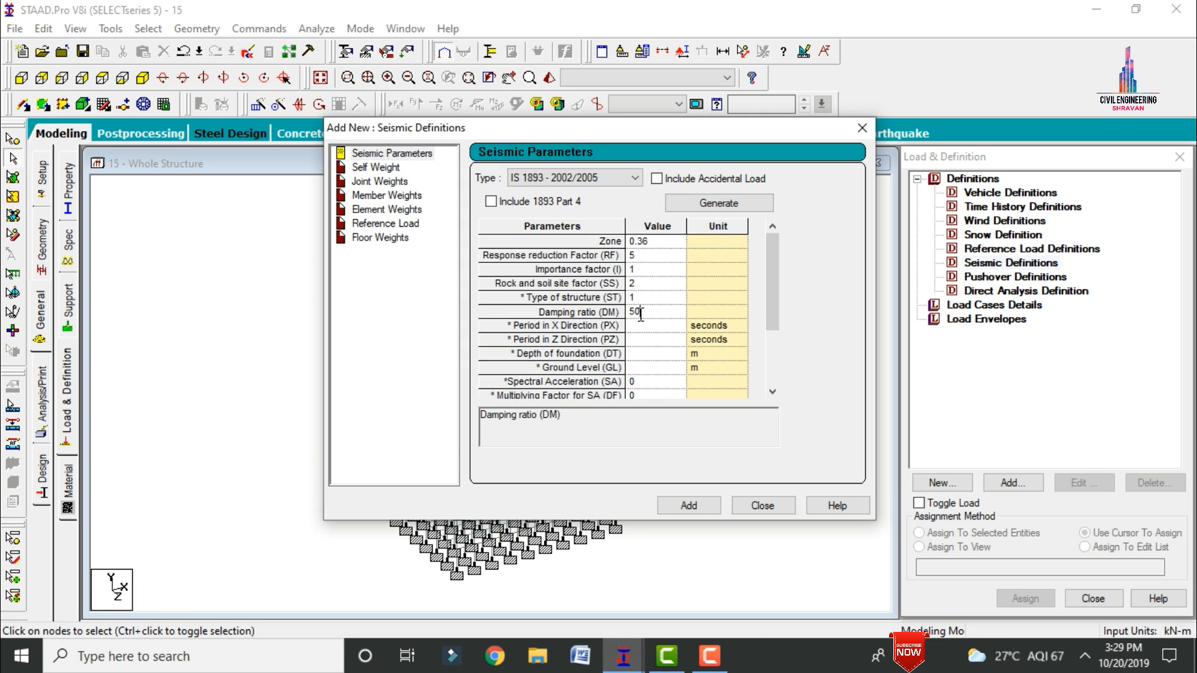
key("BackSpace")
key("BackSpace")
left_click(703, 509)
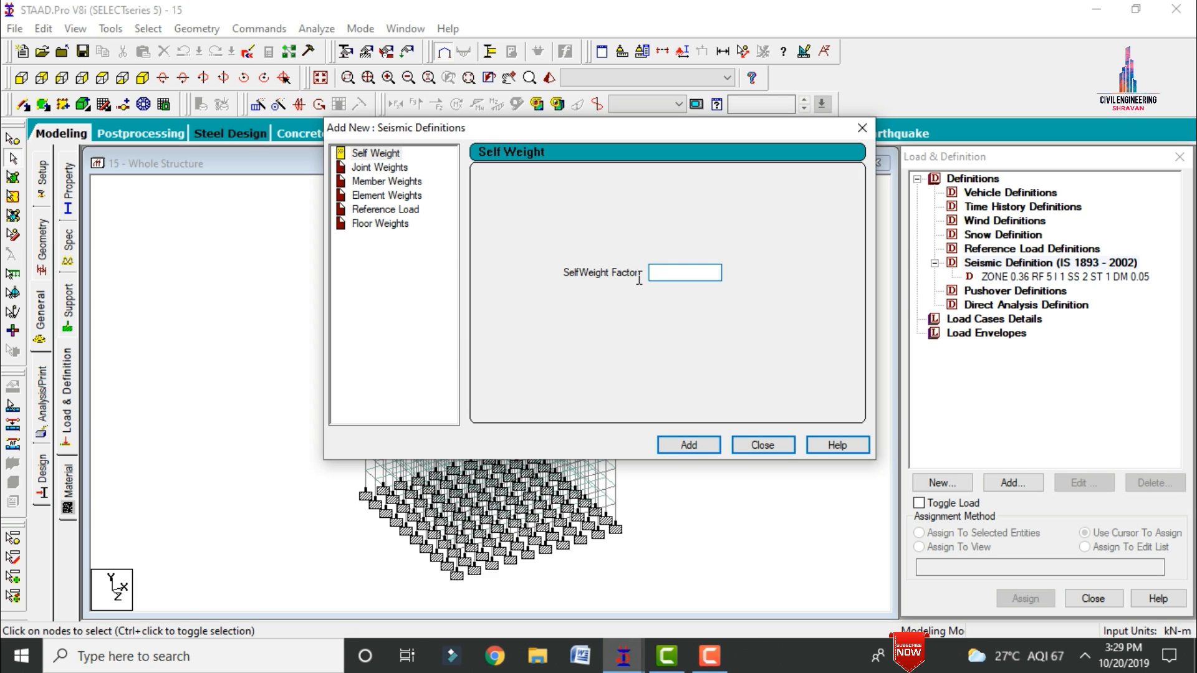
left_click(688, 444)
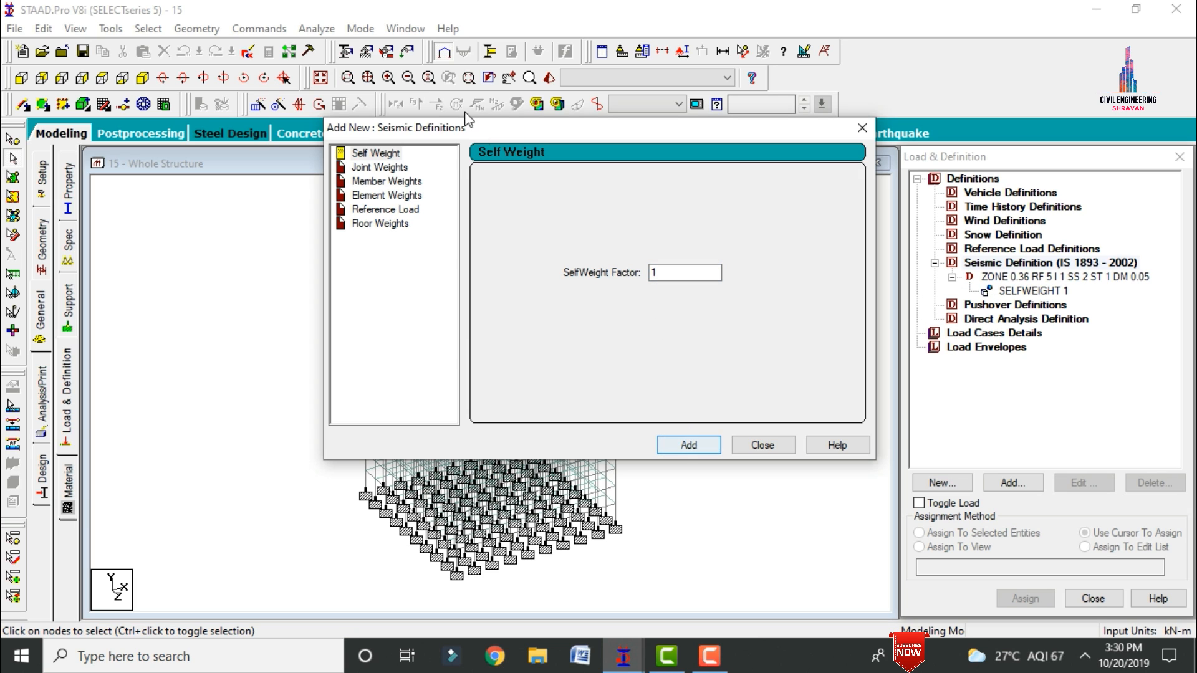
Step: Start a member weight for the seismic definition with the UNI loading type
left_click(391, 182)
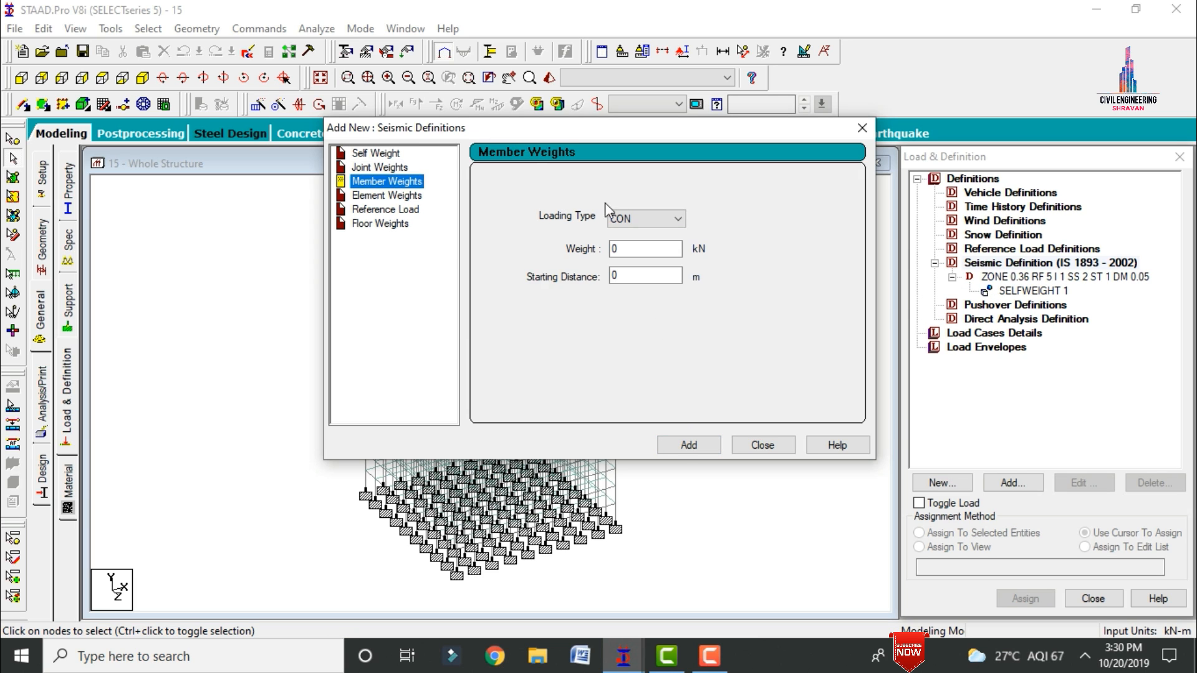
left_click(623, 221)
left_click(622, 242)
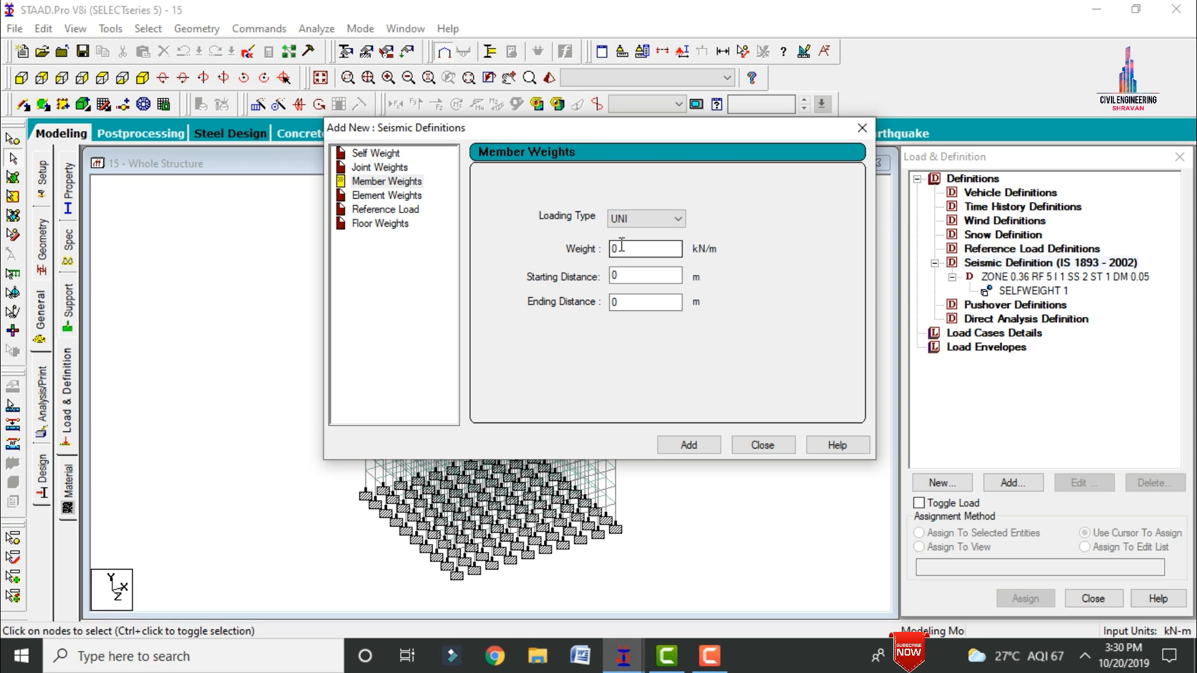
Step: Switch to Calculator and compute the member weight as 0.23 × 0.5 × 25
left_click(262, 658)
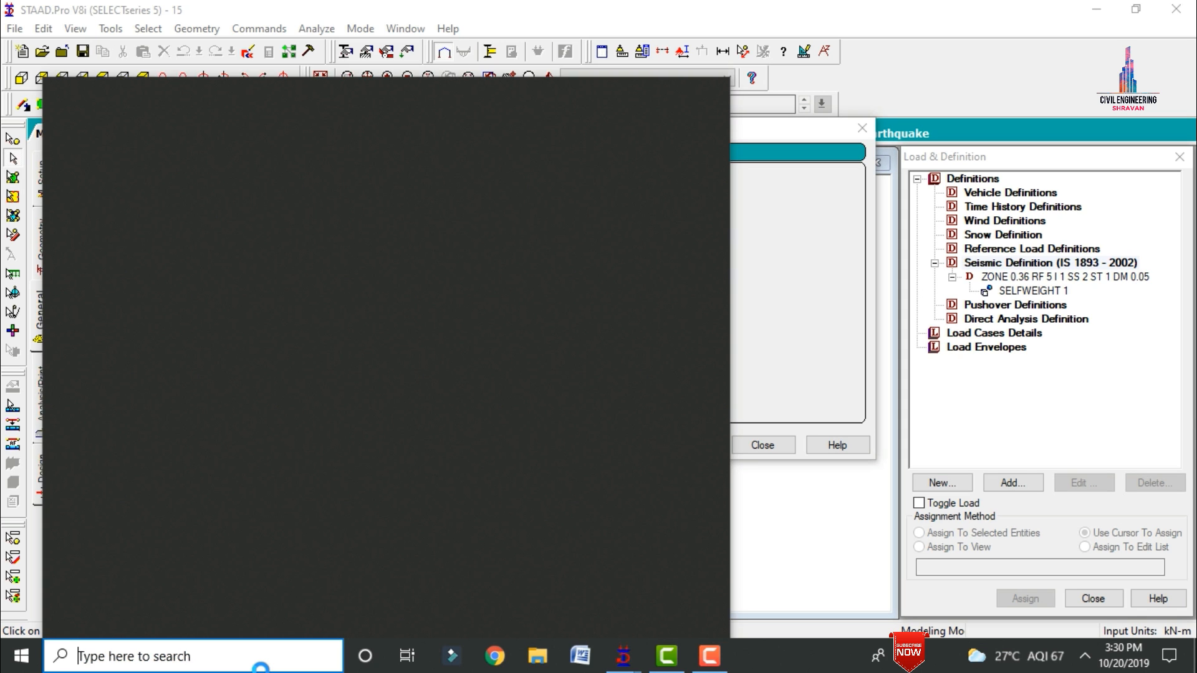
type("cal")
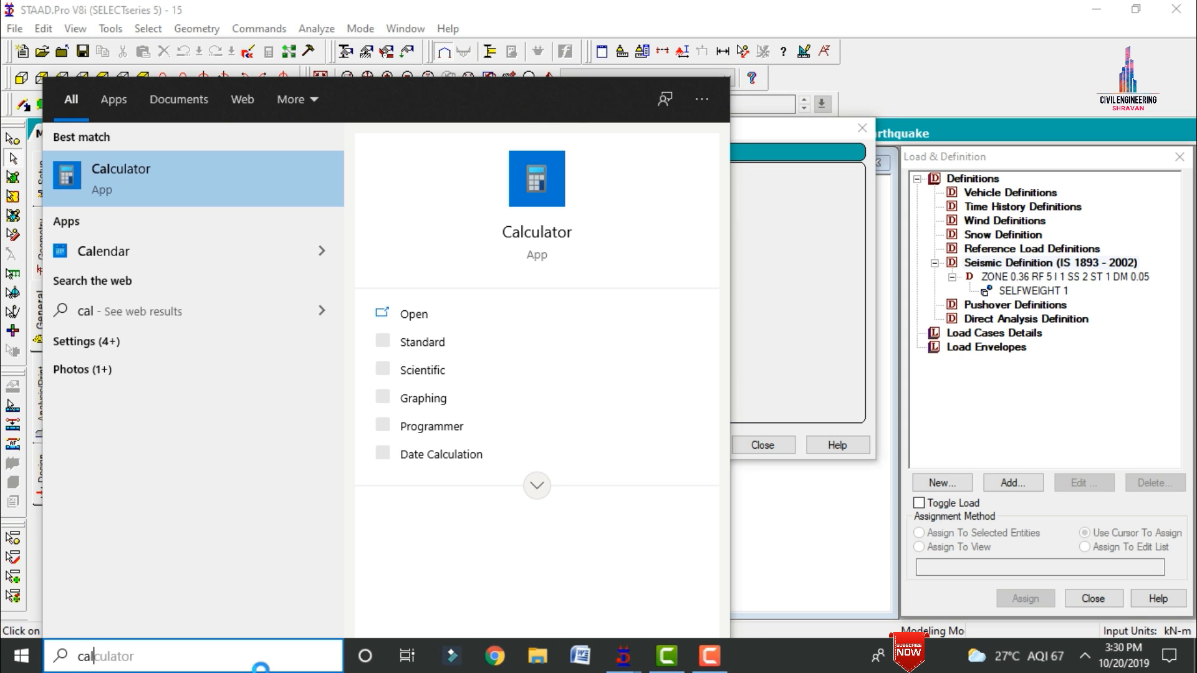
key("Return")
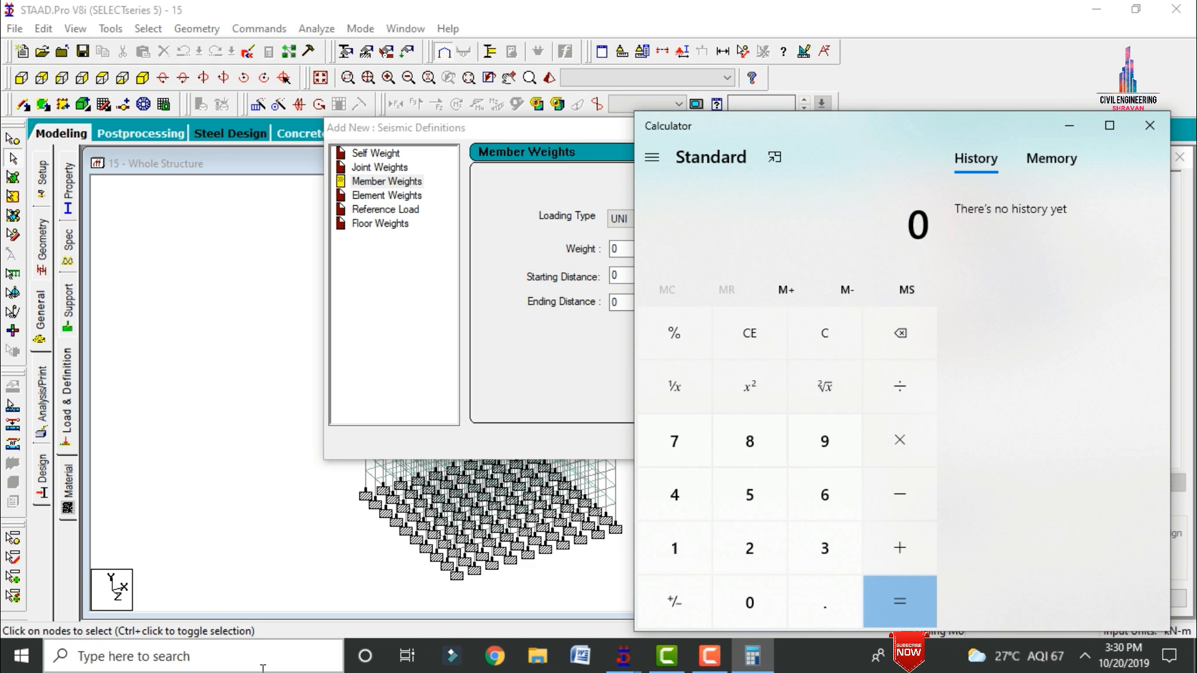
type(".23")
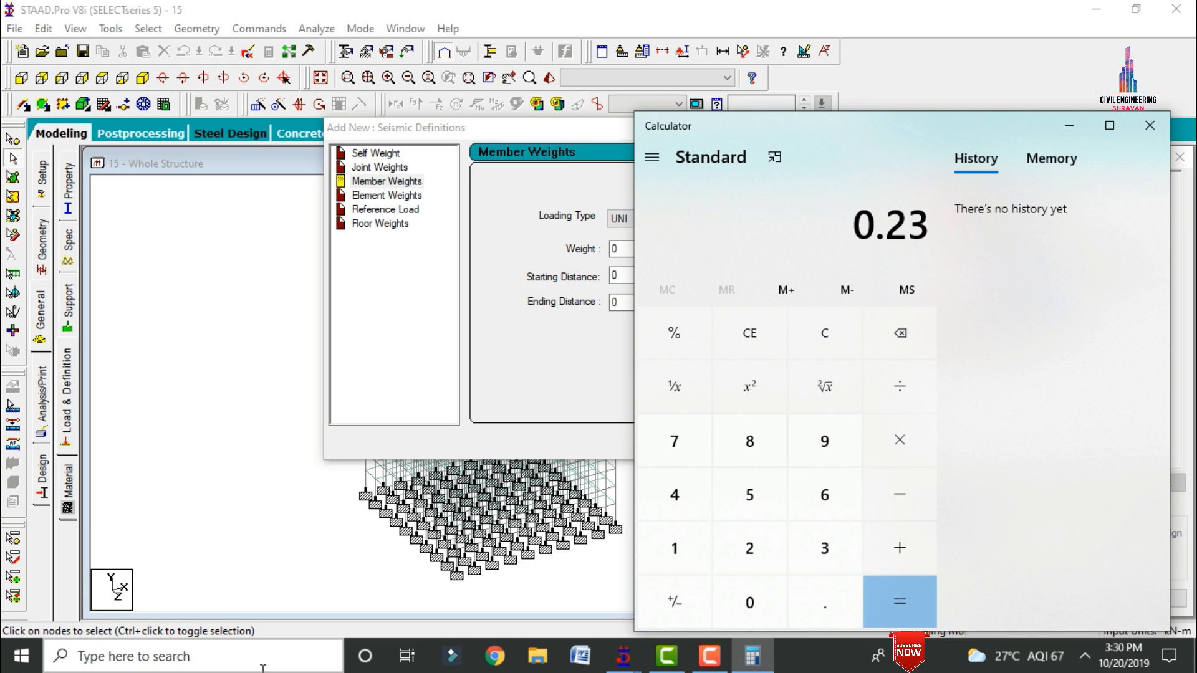
type("*.5")
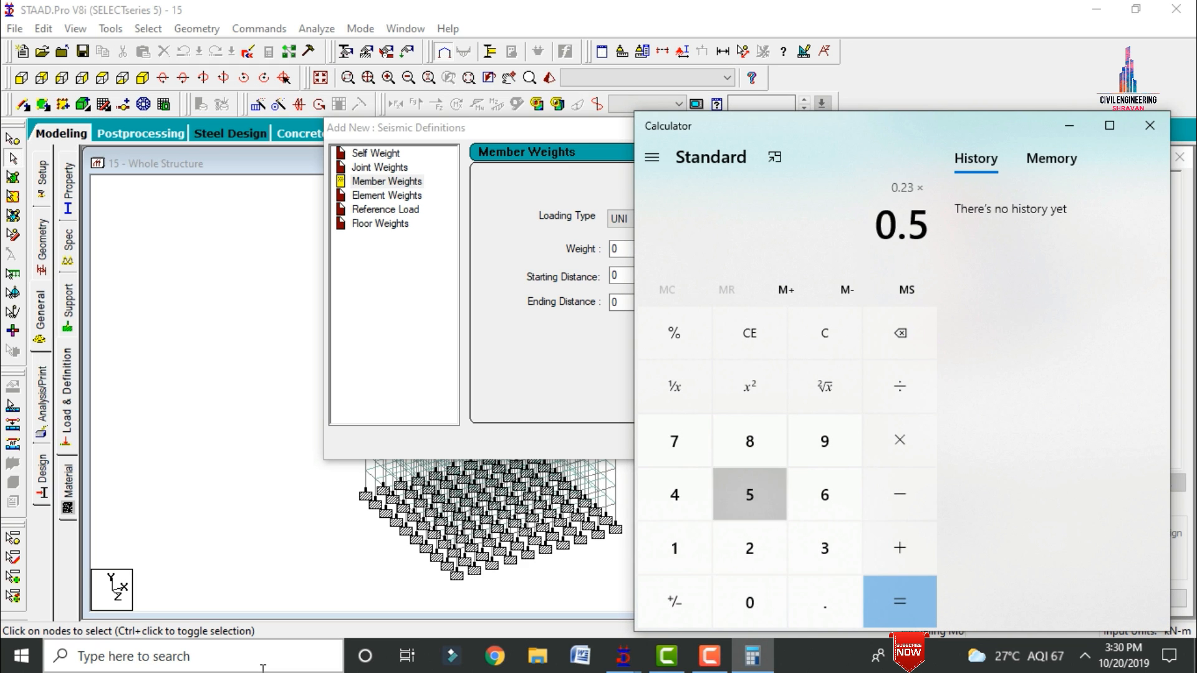
key("Return")
type("*25")
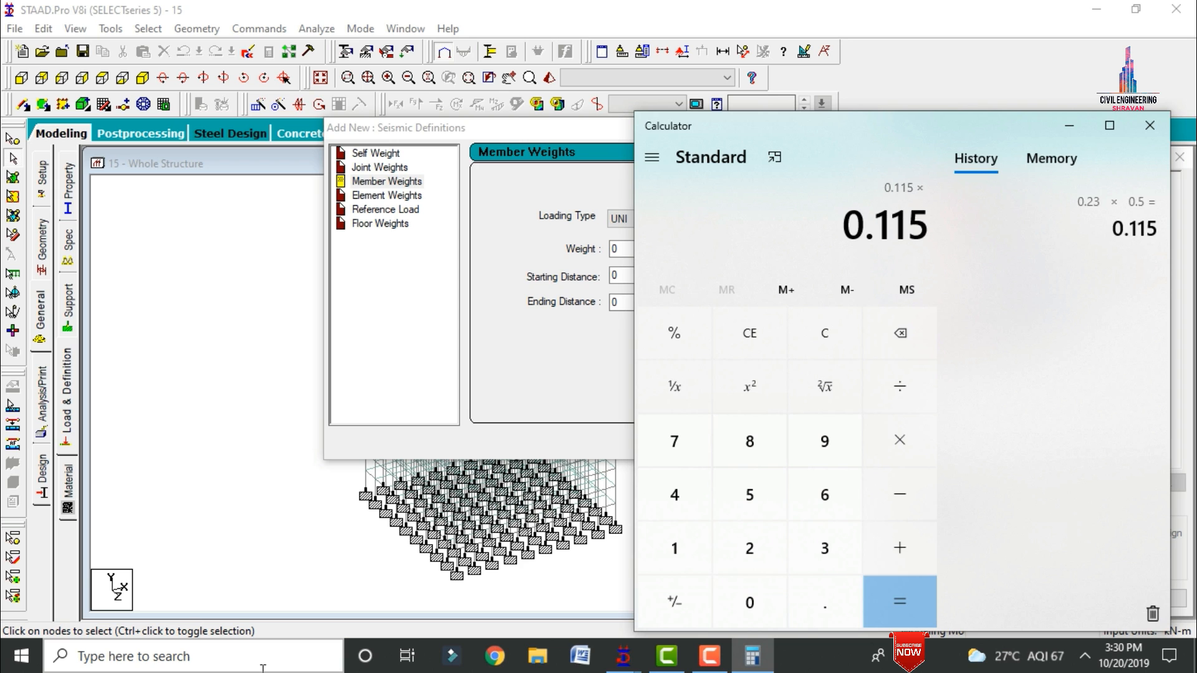
key("Return")
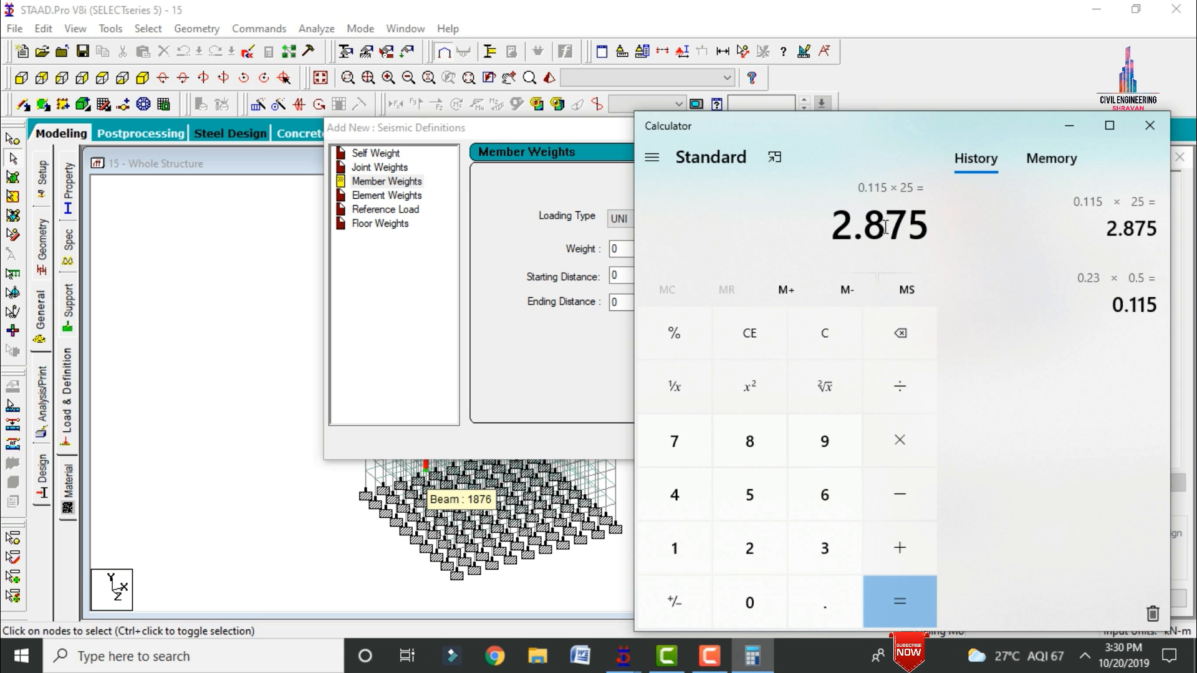
Step: Switch back to STAAD.Pro, set the uniform member weight to 2.875 kN/m, and add it to the seismic definition
left_click(1068, 125)
double_click(625, 250)
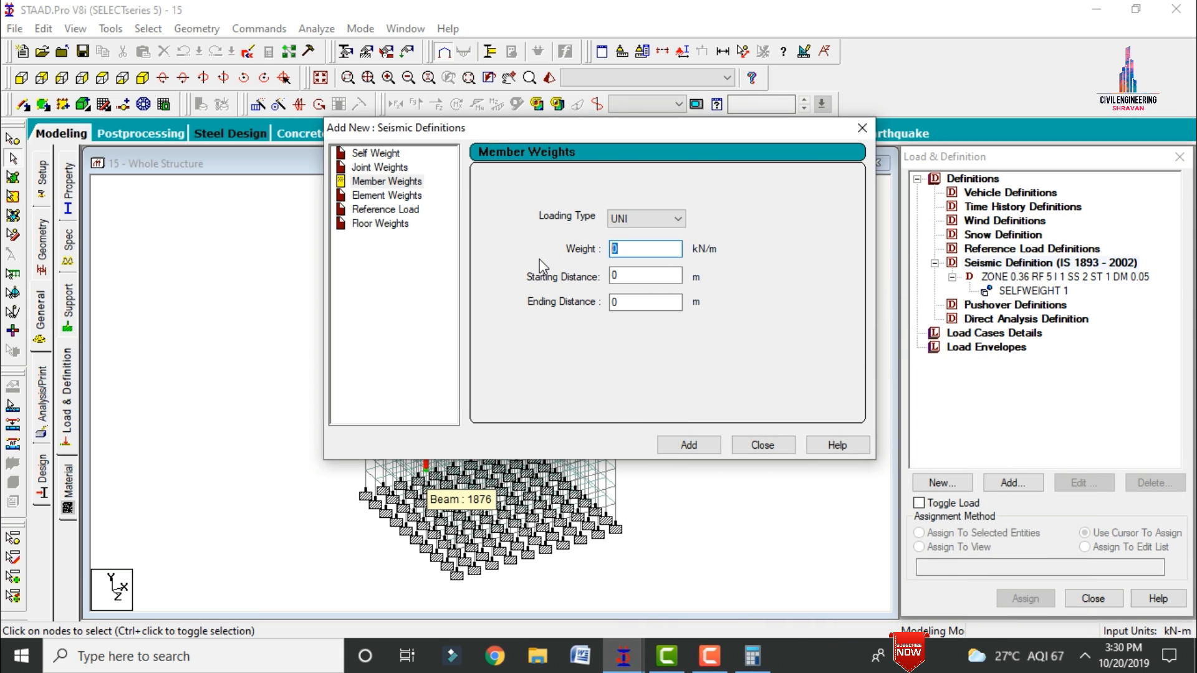
type("2.875")
left_click(688, 444)
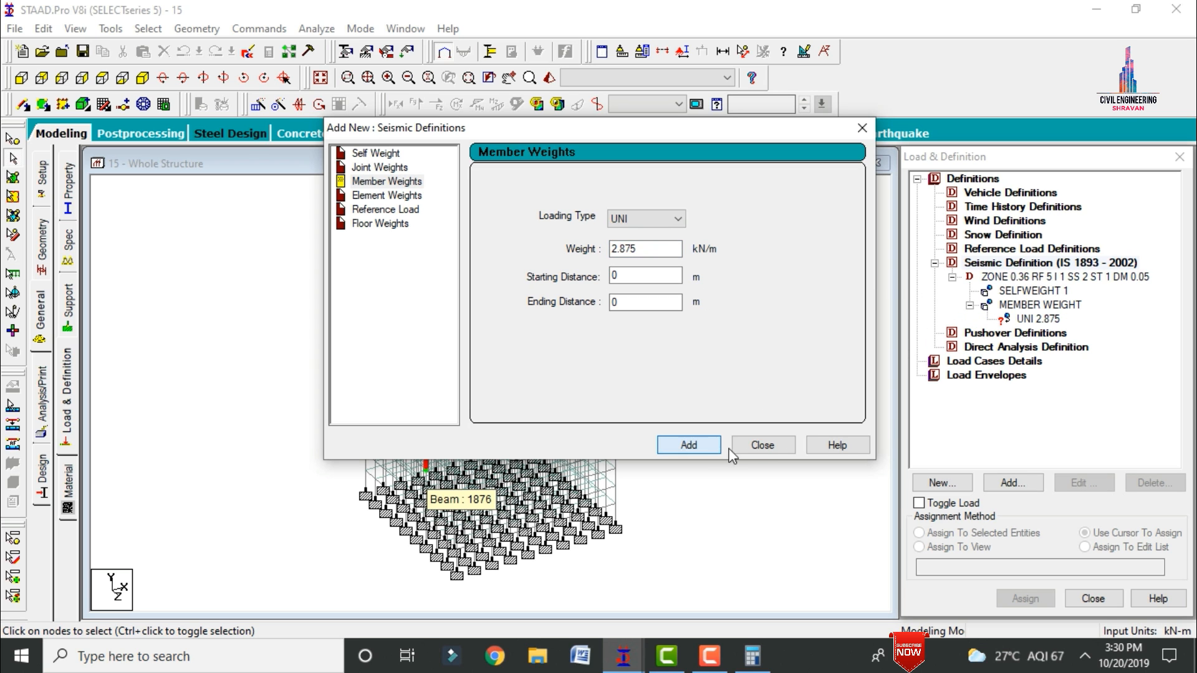
Step: Add an element weight with a pressure of -13.8 kN/m2 to the zone 0.36 seismic definition
left_click(763, 444)
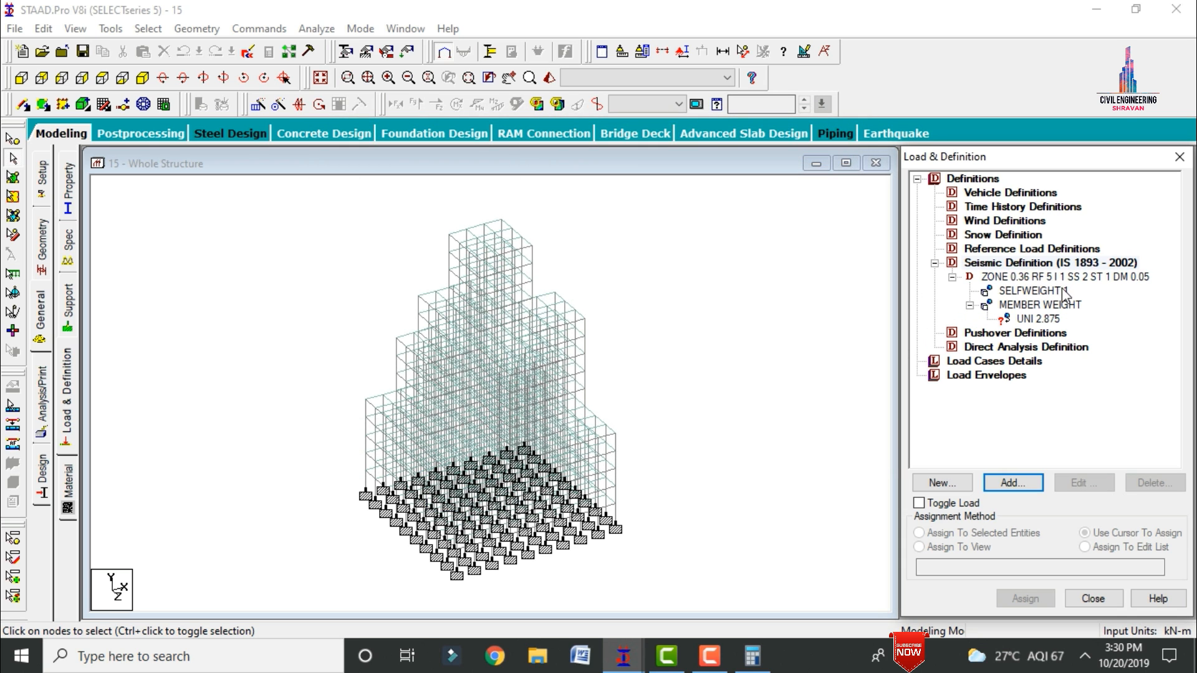
left_click(1030, 278)
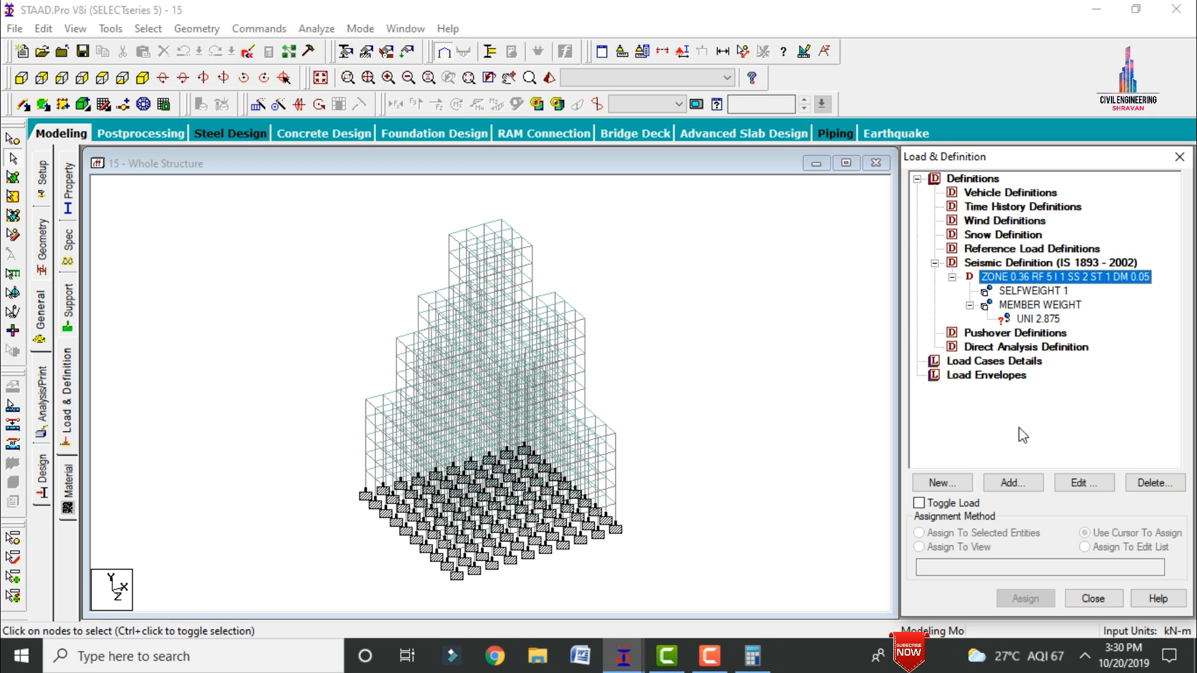
left_click(1012, 482)
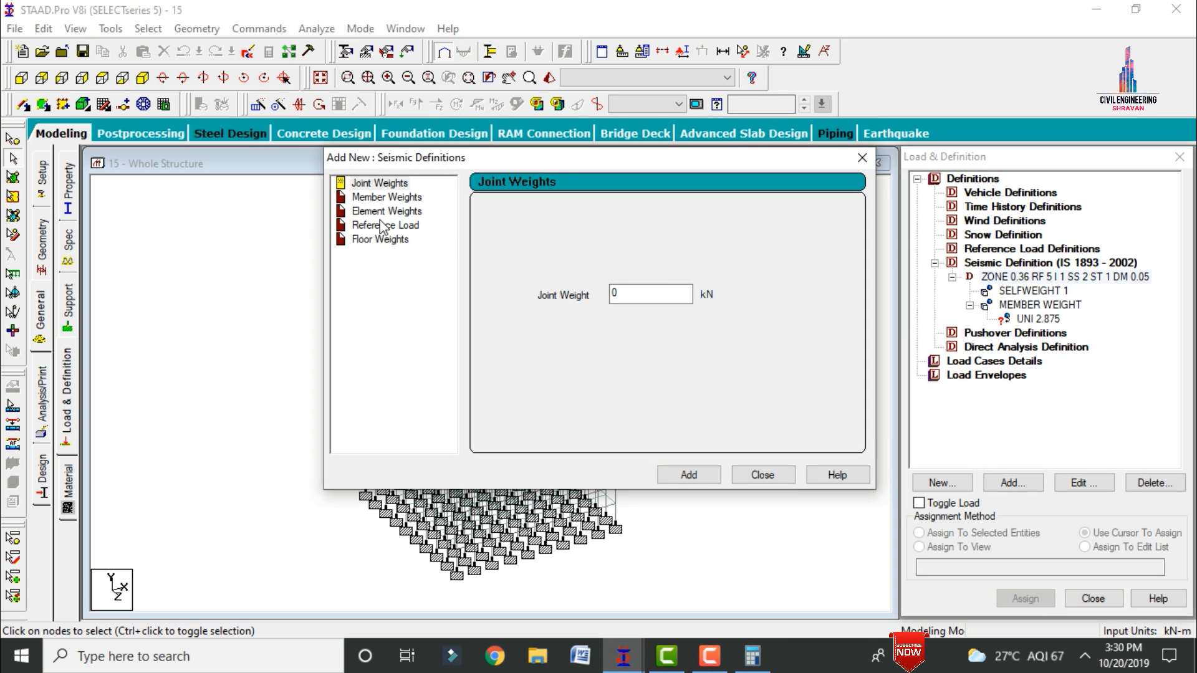
left_click(386, 211)
left_click_drag(620, 290, 585, 306)
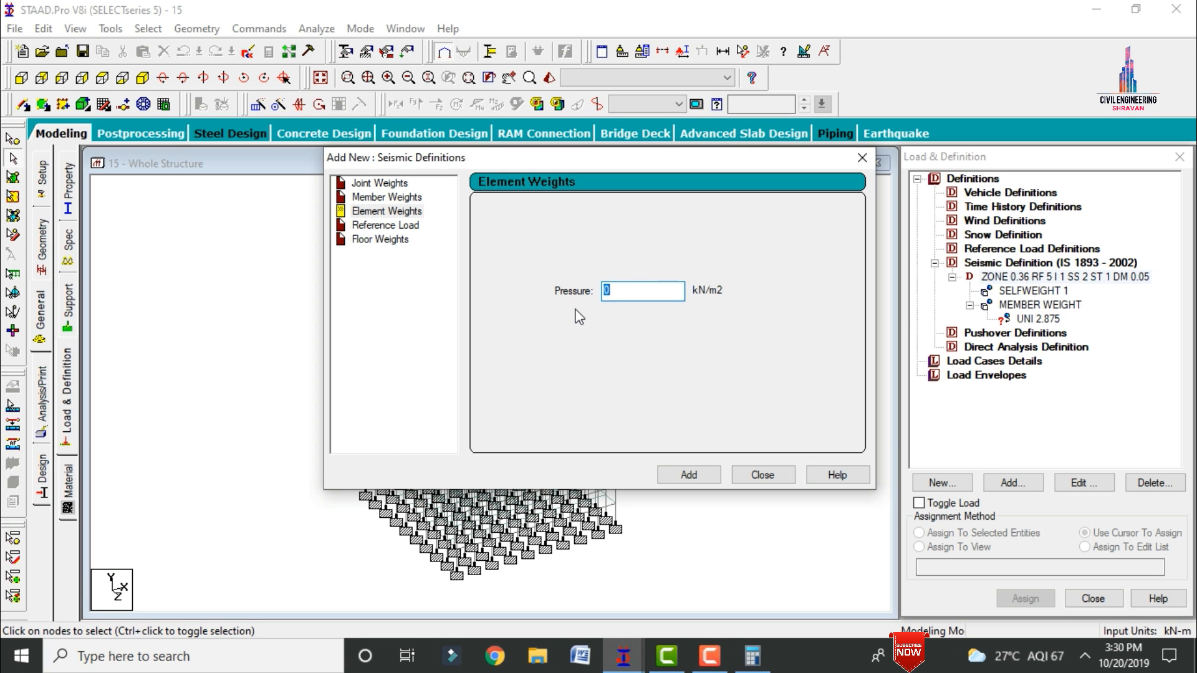
type("-")
type("3.8")
key("Return")
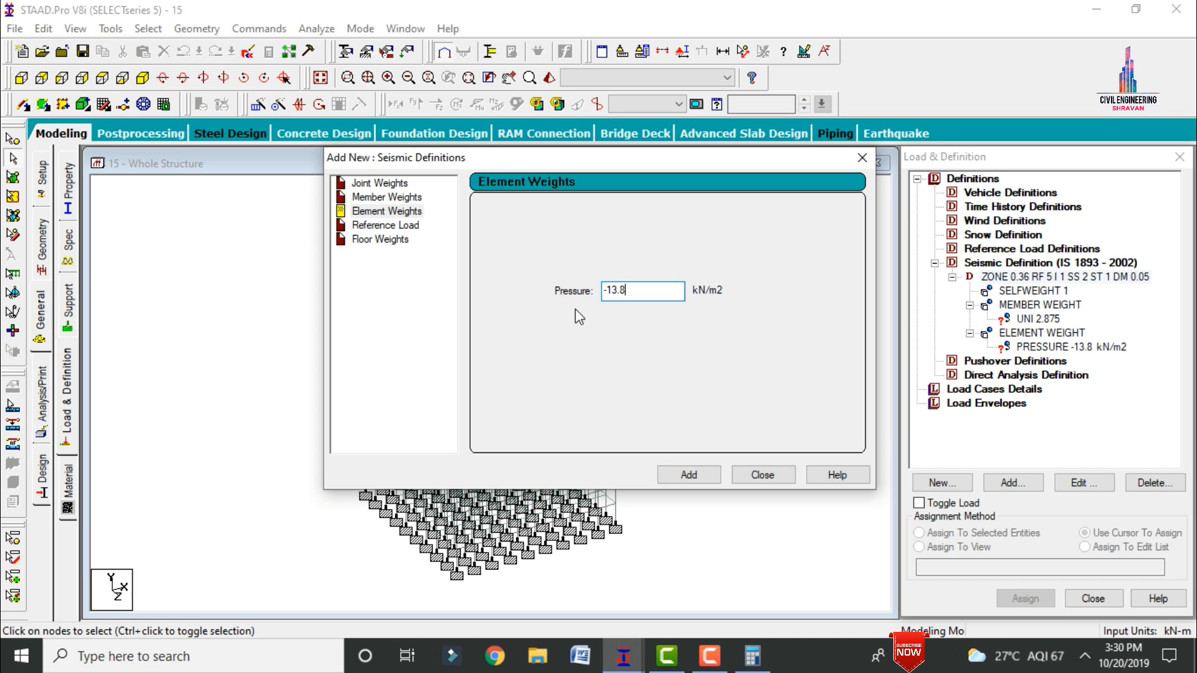
Step: Add a second element weight with a pressure of -7.5 kN/m2 to the seismic definition
key("BackSpace")
key("BackSpace")
key("BackSpace")
key("BackSpace")
type("7,5")
key("Return")
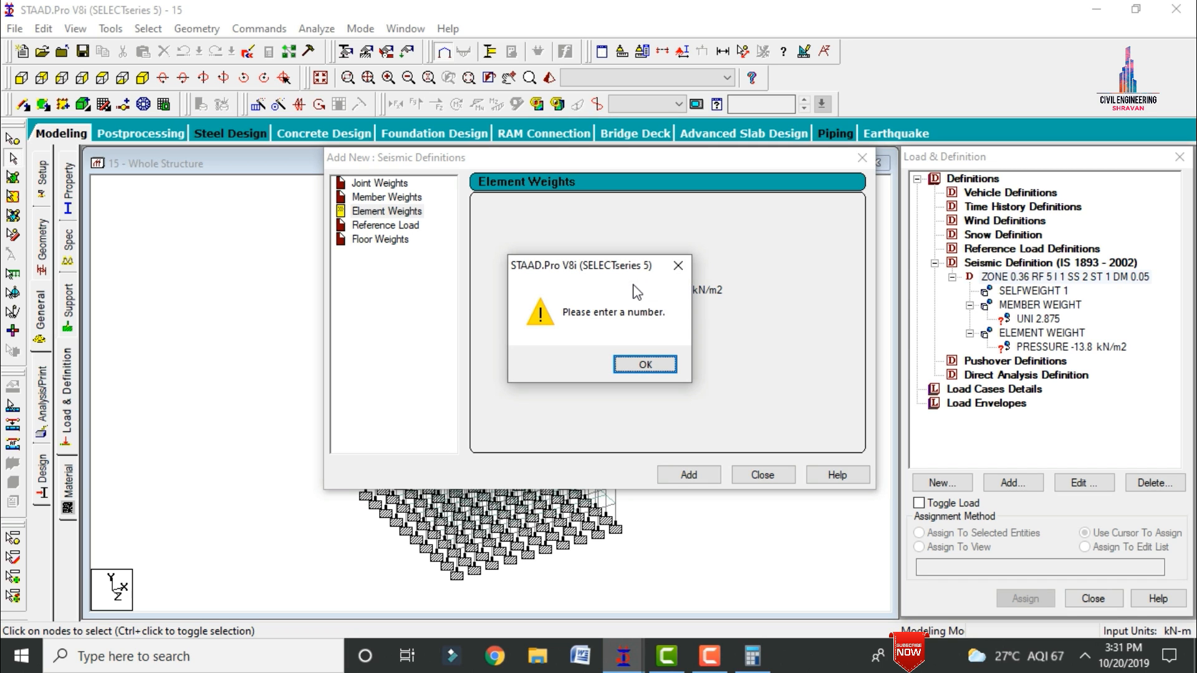
left_click(646, 365)
left_click(637, 292)
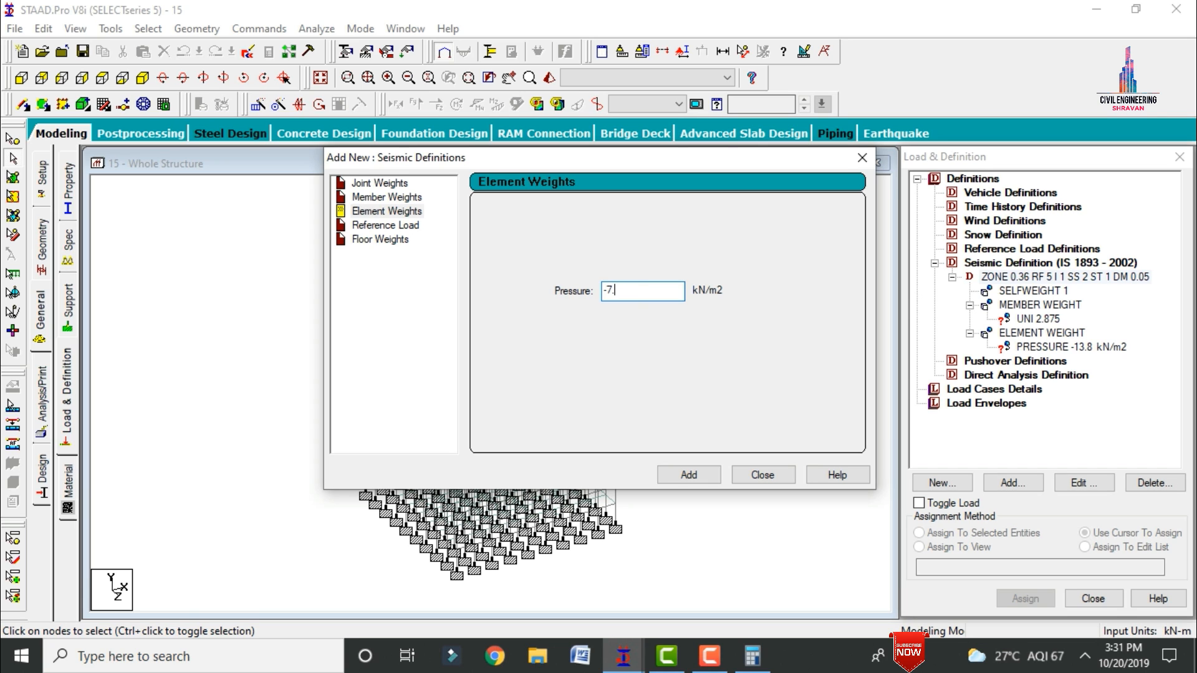
type("5")
left_click(665, 365)
left_click(701, 478)
Step: Add a third element weight with a pressure of -3 kN/m2 to the seismic definition
left_click(639, 289)
key("BackSpace")
key("BackSpace")
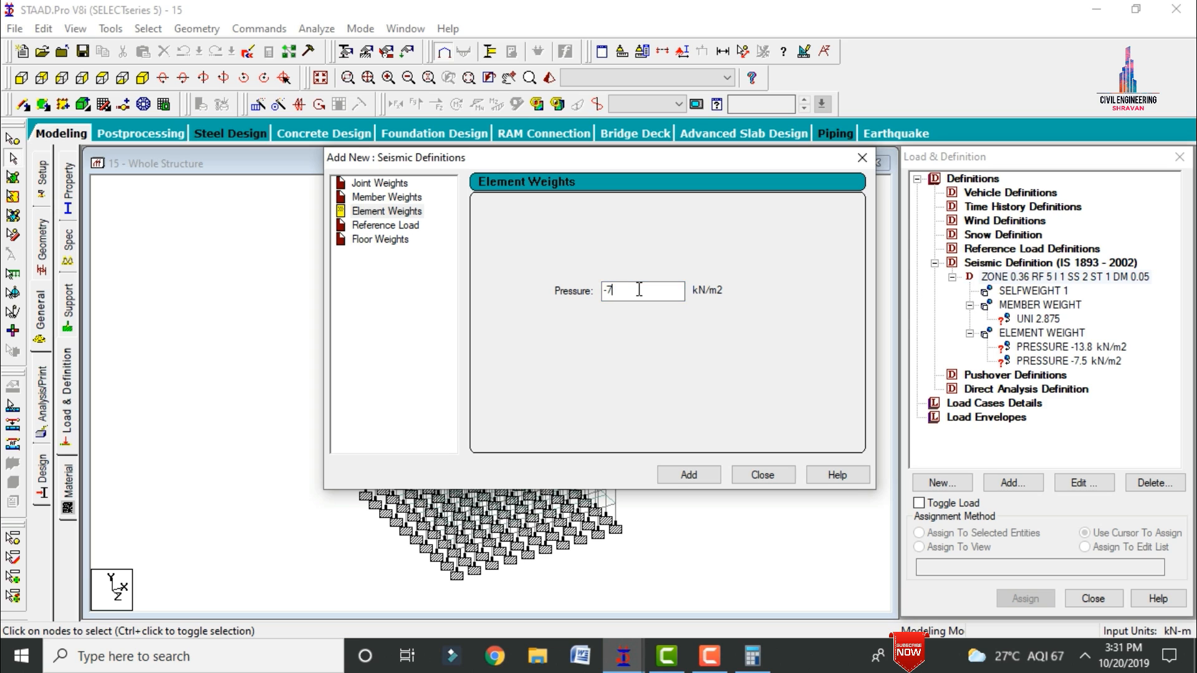
type("3")
left_click(686, 472)
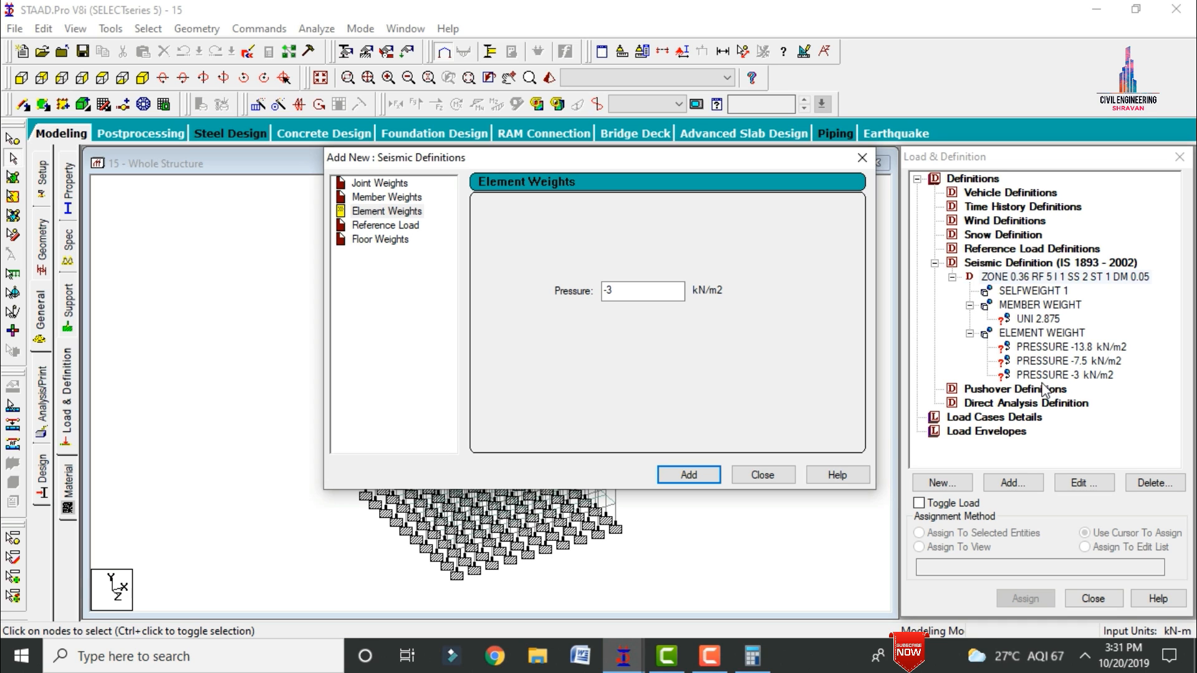
Step: Assign the uniform member weight of 2.875 to all beams parallel to the X and Z directions
left_click(763, 474)
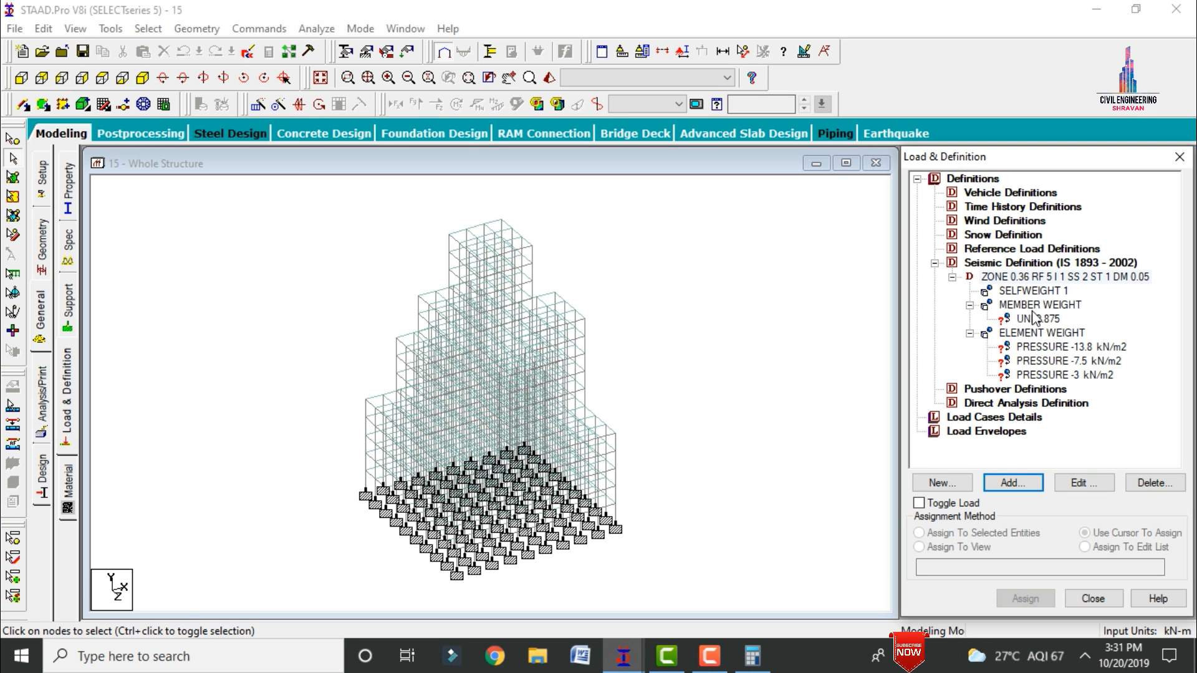
left_click(1036, 318)
left_click(148, 28)
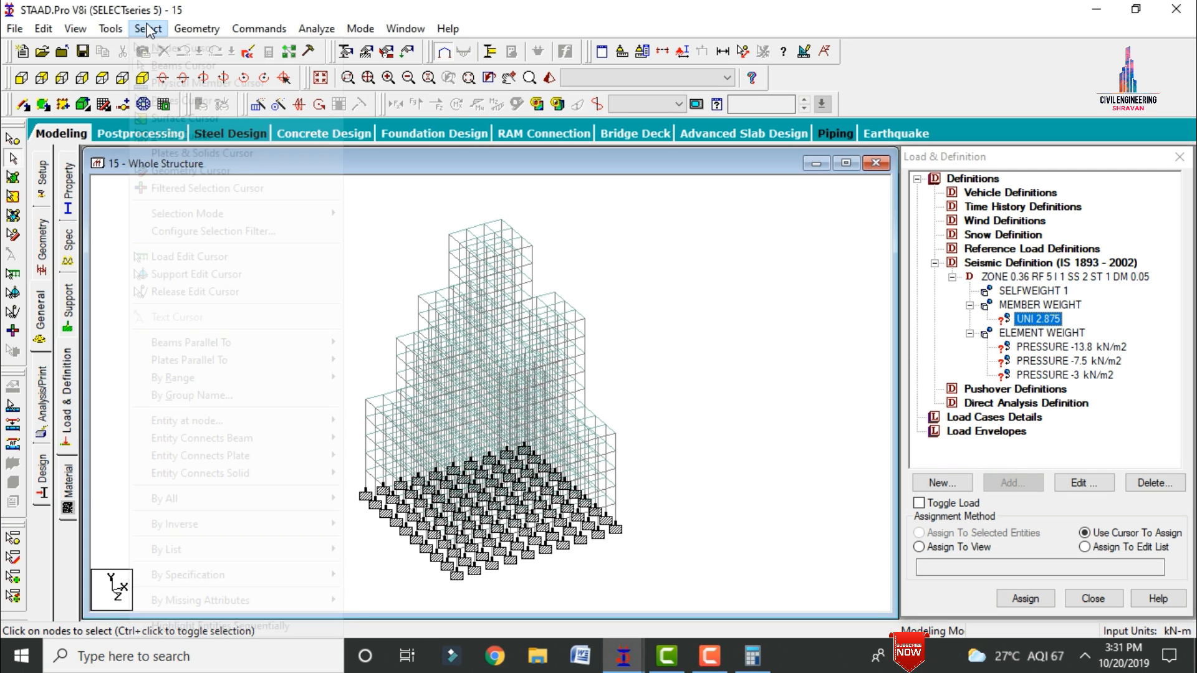
mouse_move(209, 343)
left_click(365, 342)
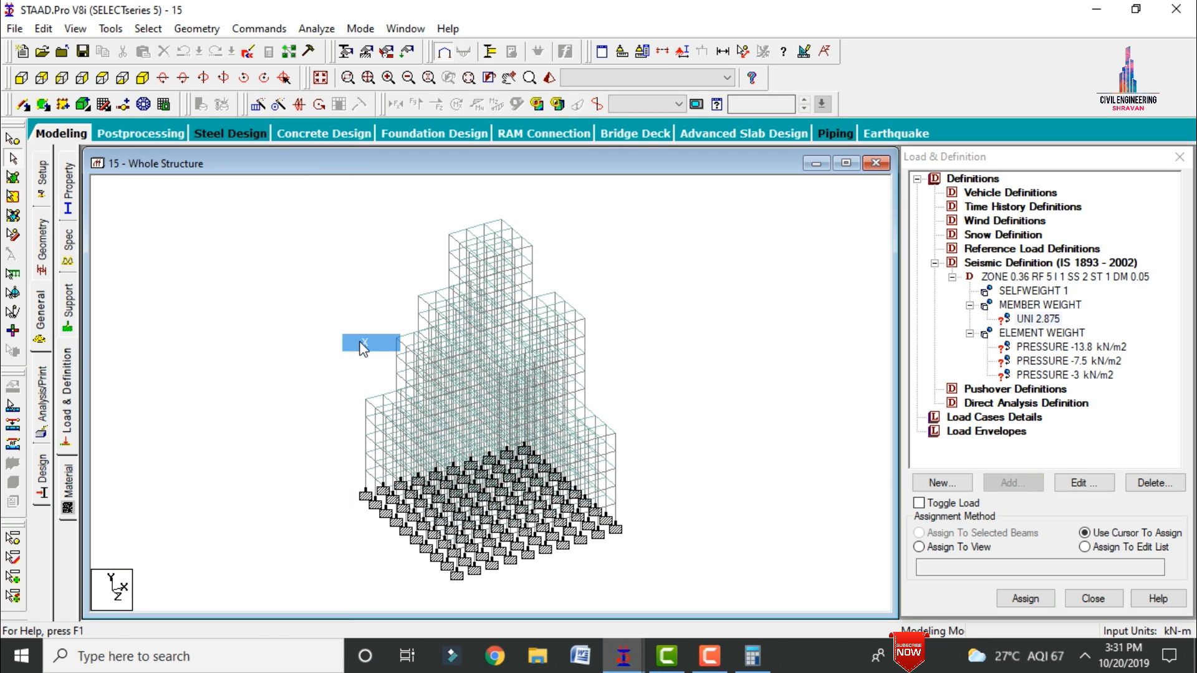
left_click(147, 28)
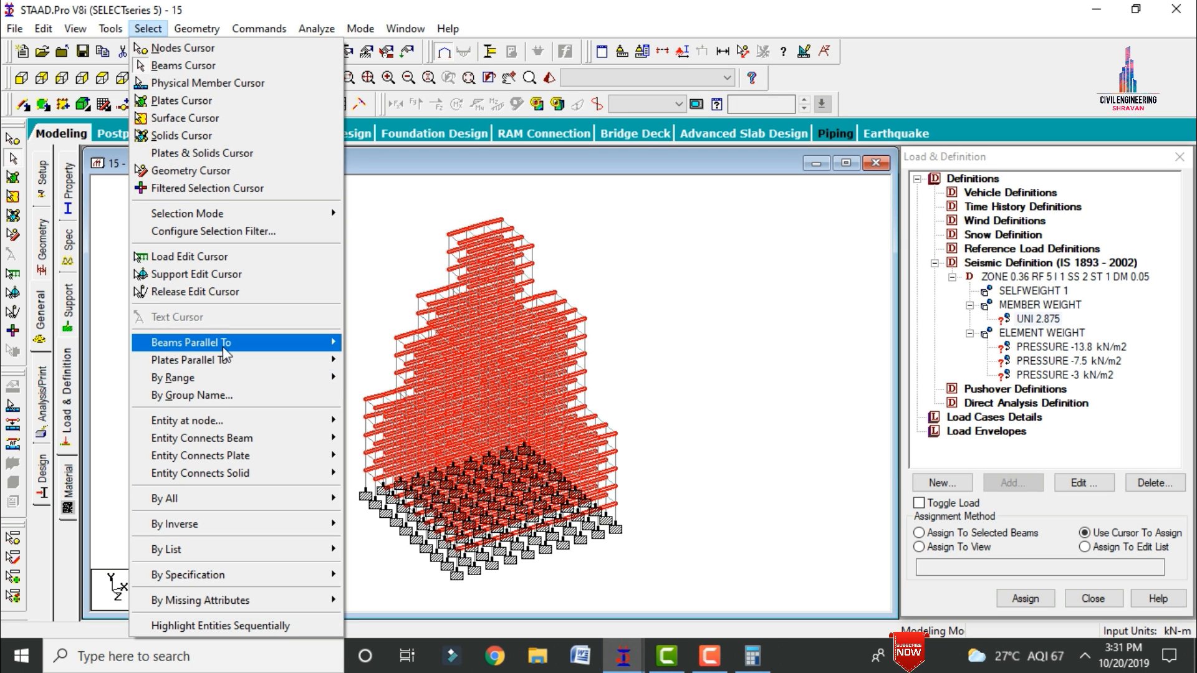
mouse_move(208, 342)
left_click(365, 377)
left_click(935, 533)
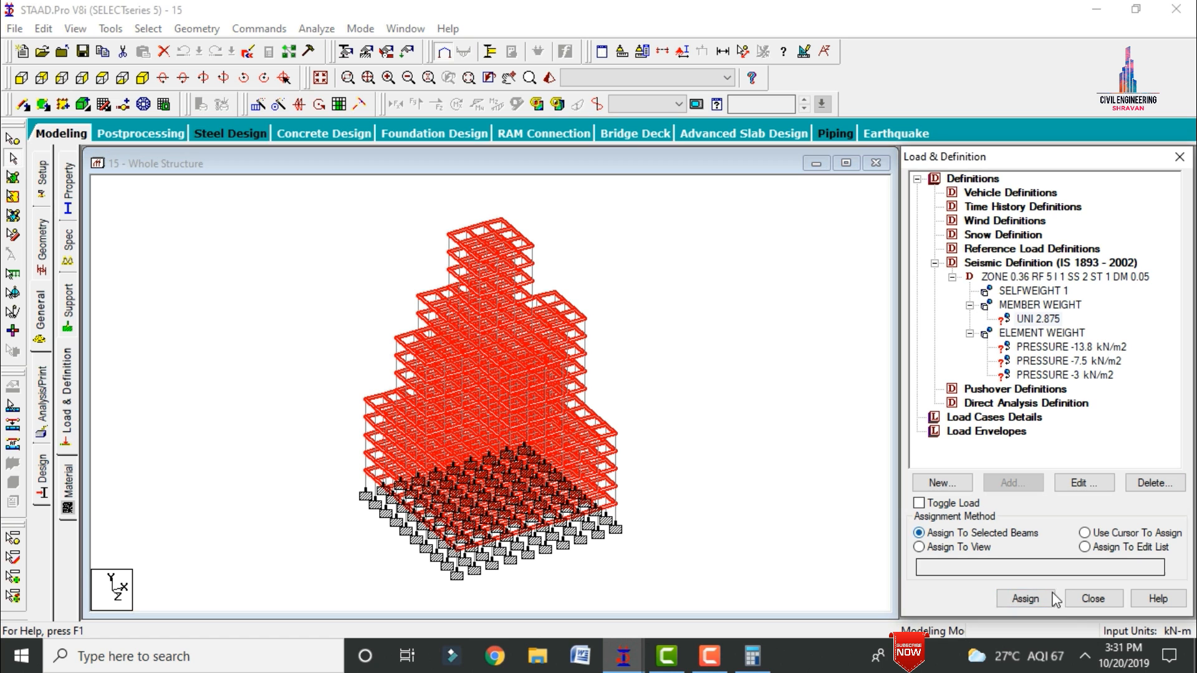
left_click(1025, 598)
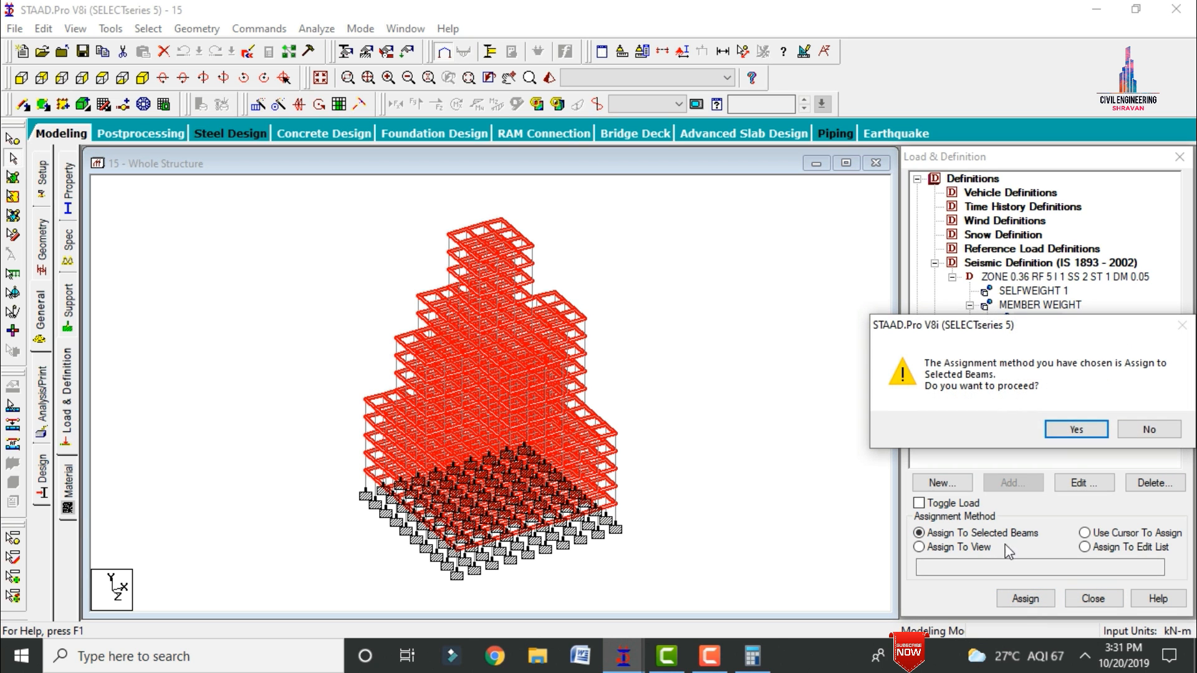
left_click(1075, 431)
Step: Assign the -13.8 kN/m2 element weight to all plates in the view
left_click(1038, 347)
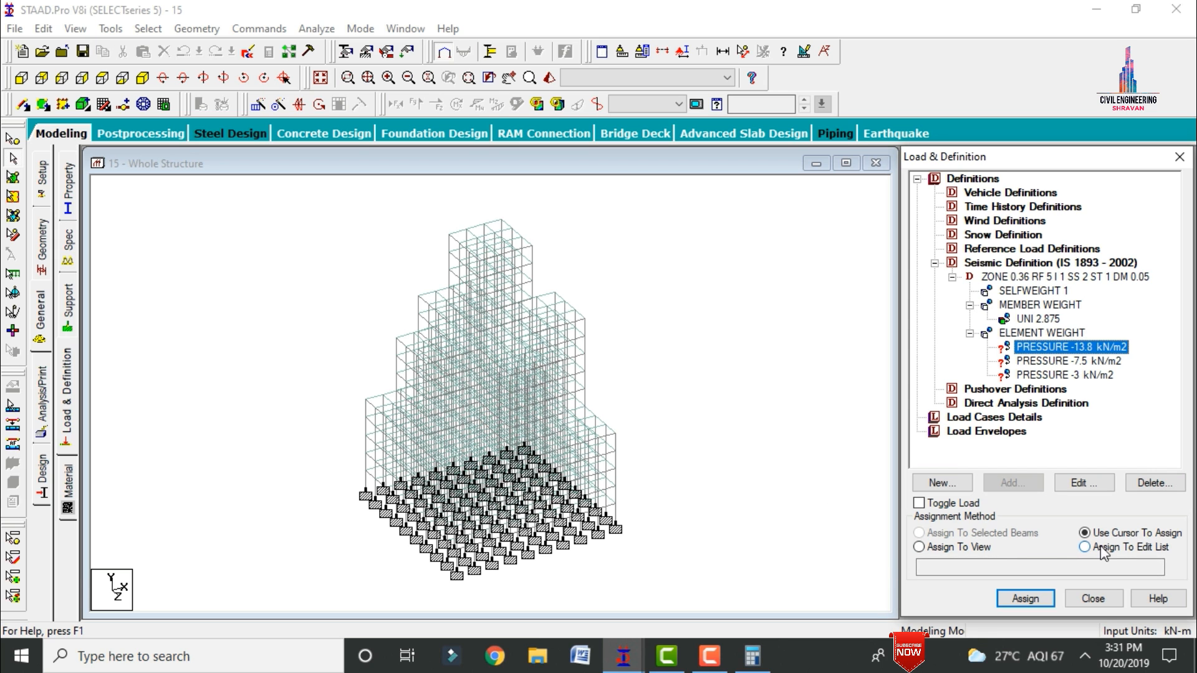
left_click(967, 548)
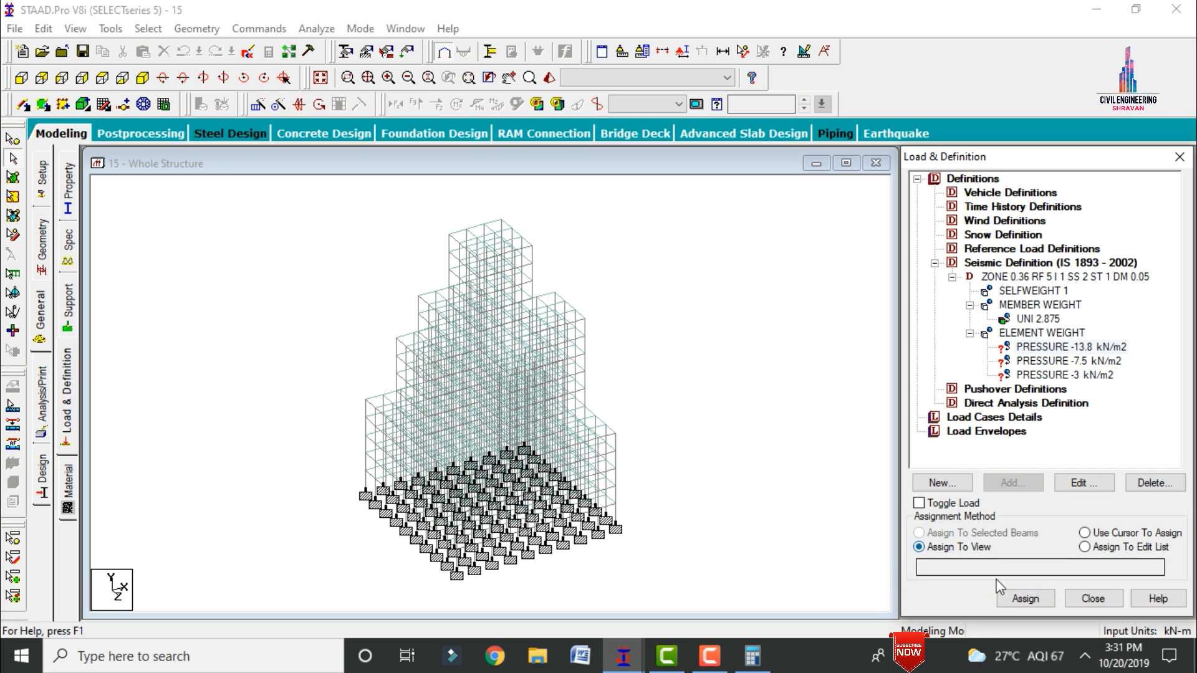
left_click(1009, 597)
left_click(1077, 428)
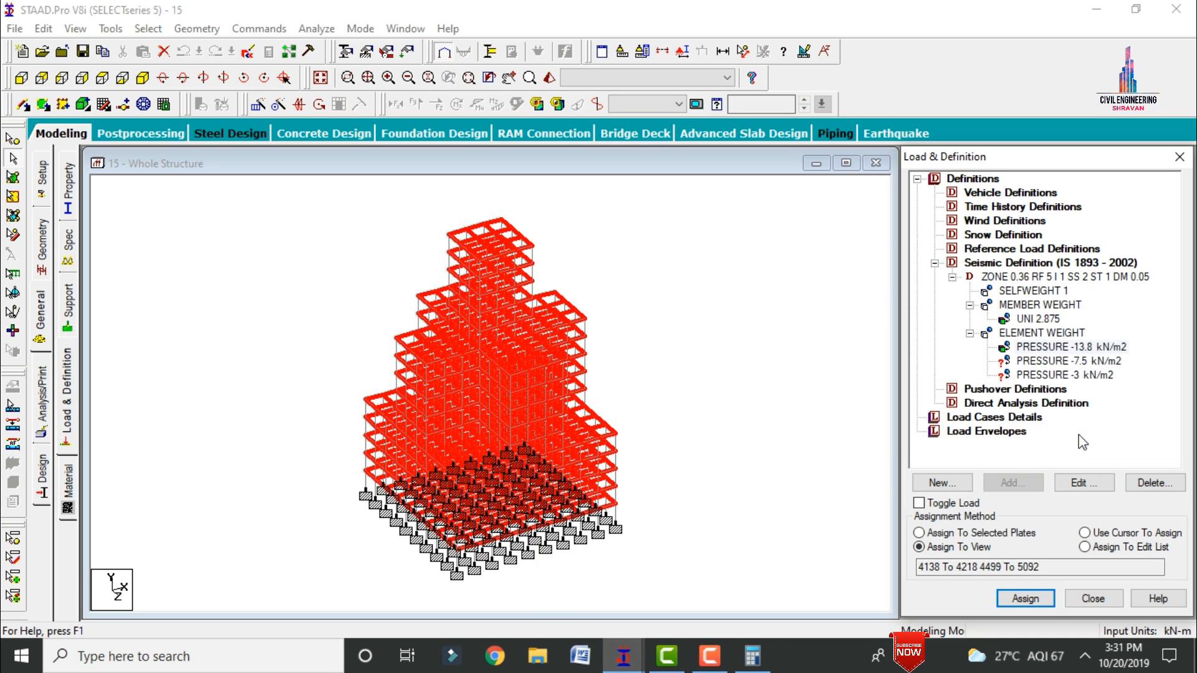
Step: Assign the -7.5 kN/m2 and -3 kN/m2 element weights to all plates in the view
left_click(1017, 599)
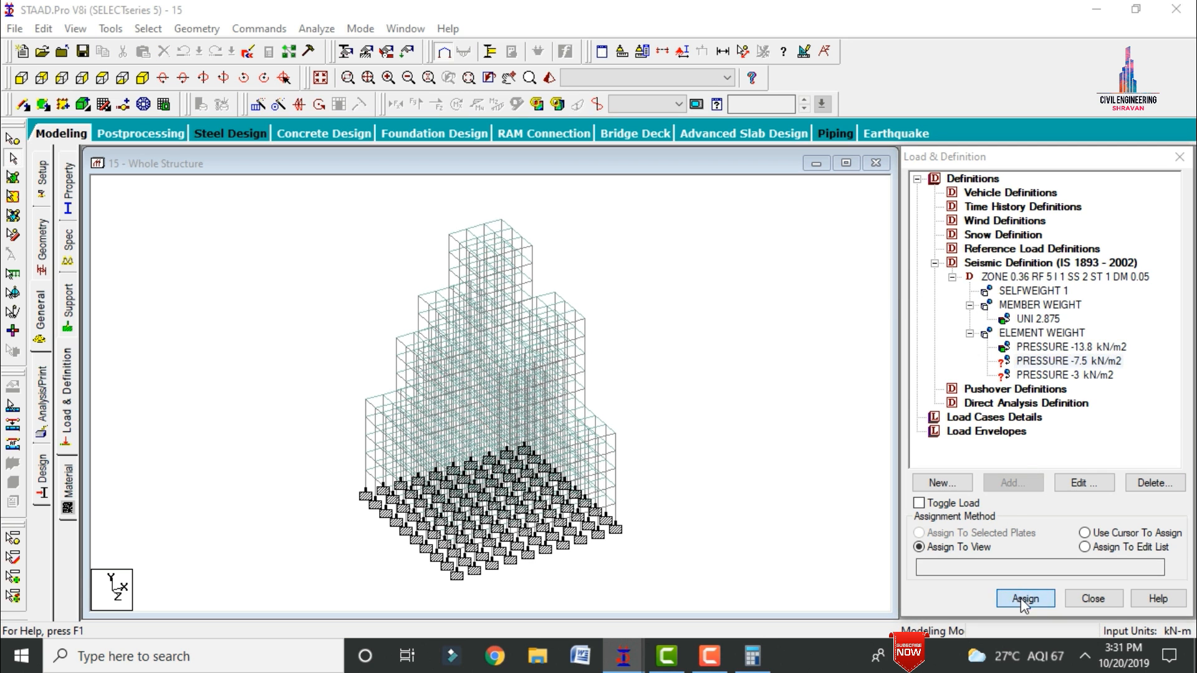
left_click(1087, 430)
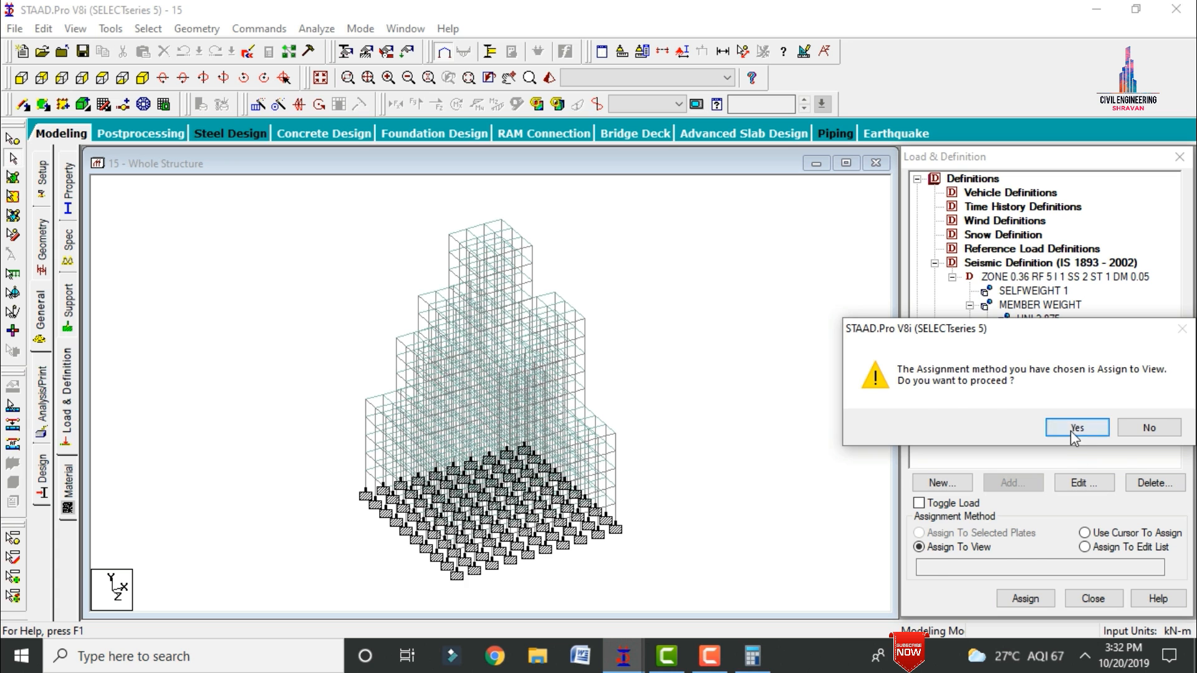
left_click(1071, 429)
left_click(716, 336)
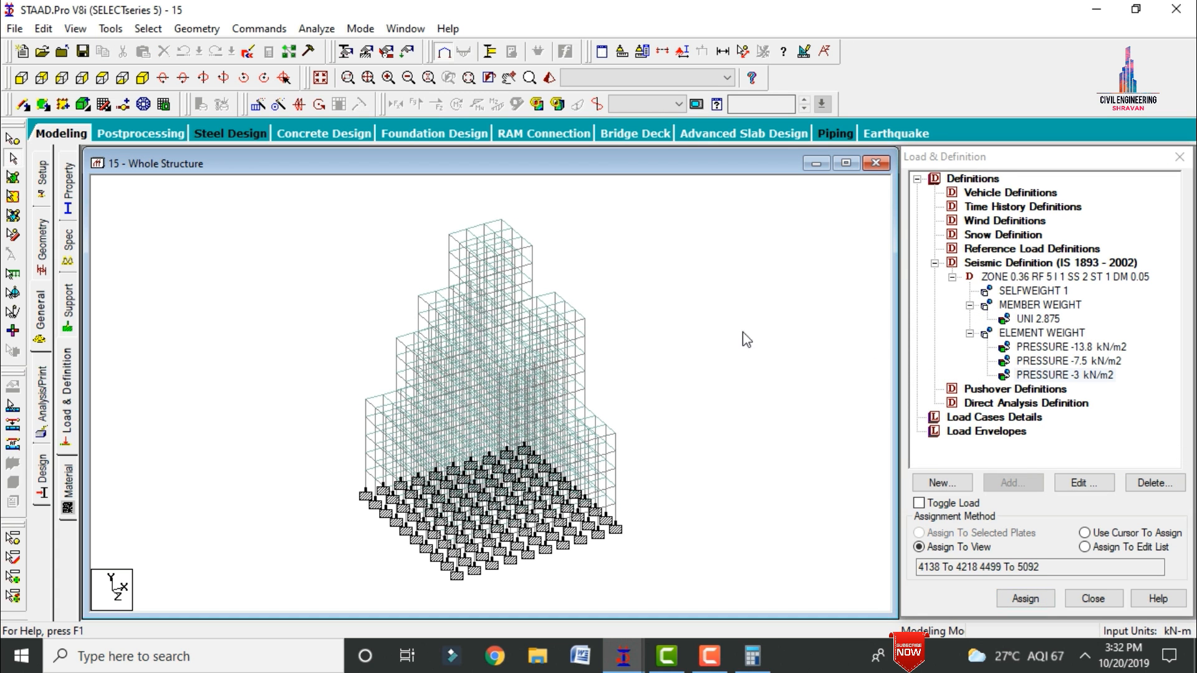
Step: Set the pressure of the first seismic element weight to 13.8 kN/m2
left_click(1053, 346)
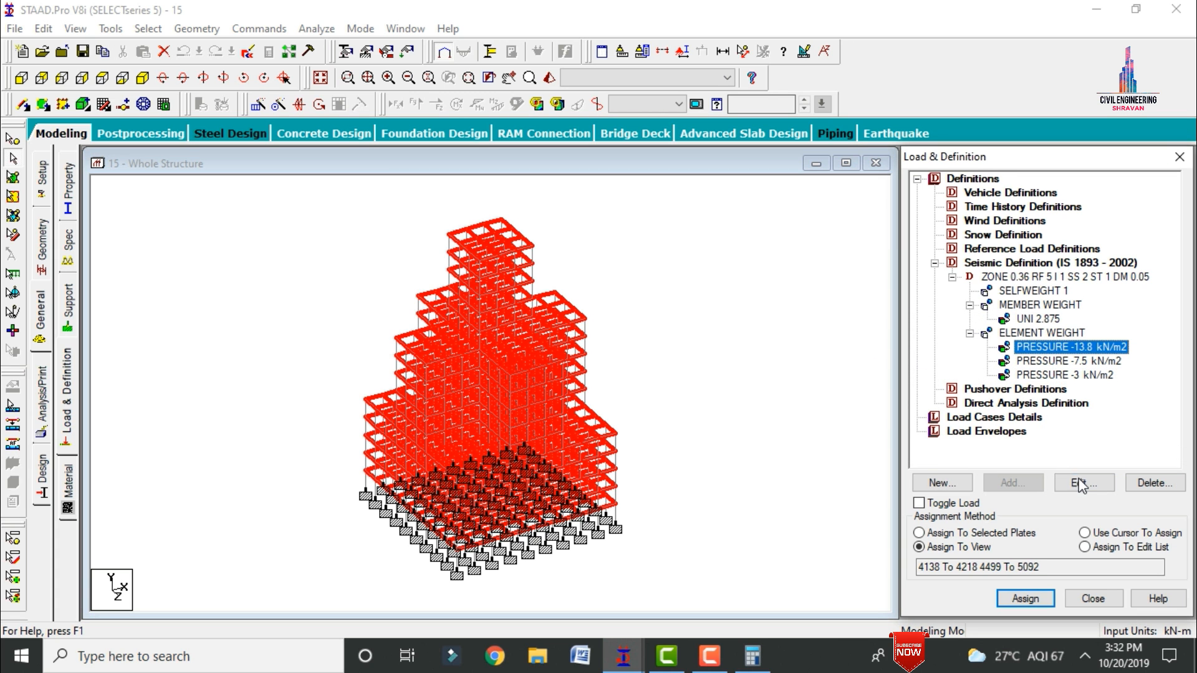
left_click(1078, 481)
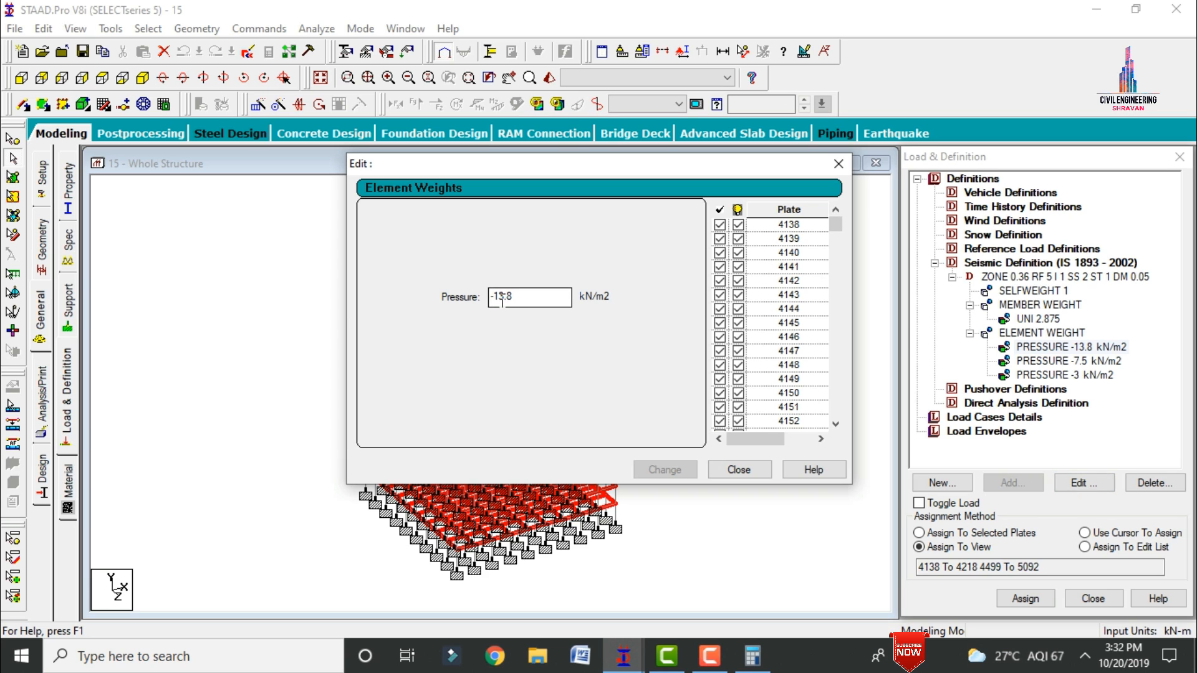
left_click_drag(496, 301, 480, 306)
key("BackSpace")
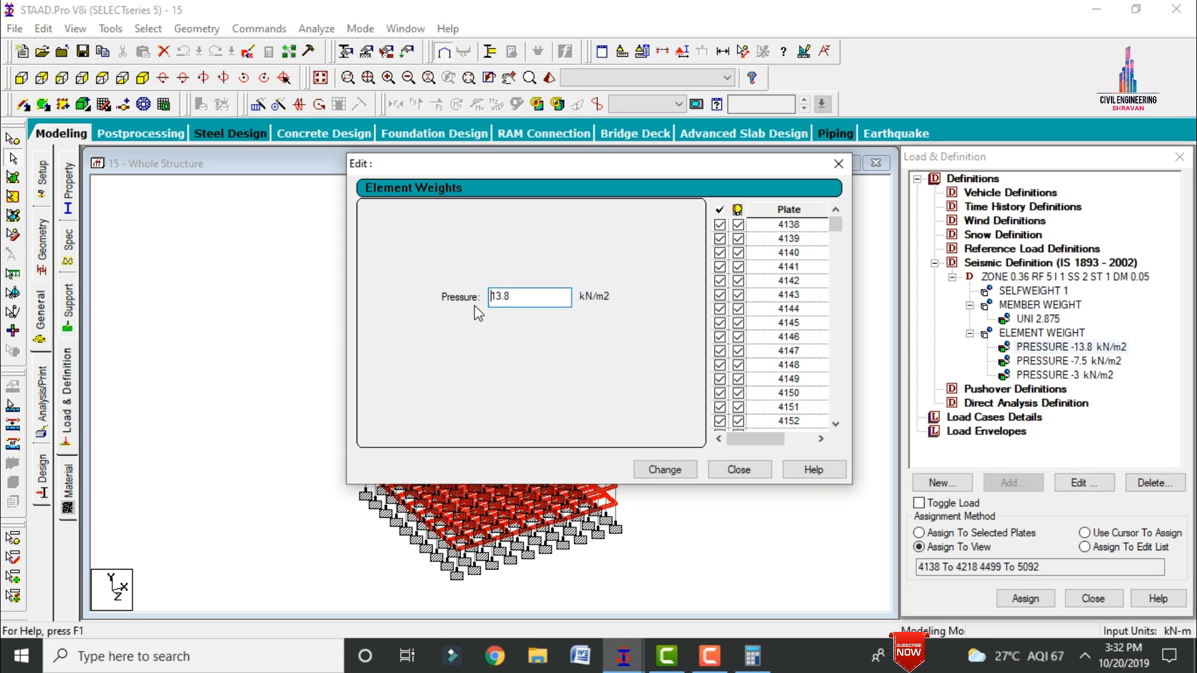
left_click(663, 469)
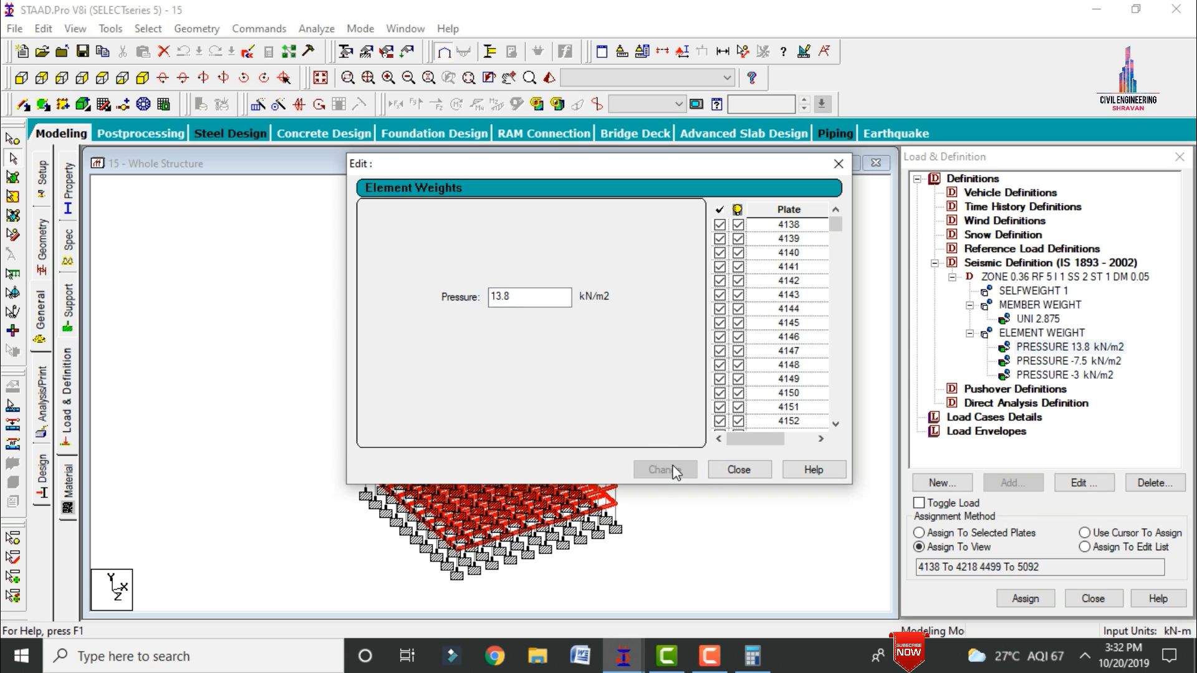
left_click(739, 469)
Step: Set the pressure of the second seismic element weight to 7.5 kN/m2
left_click(1075, 363)
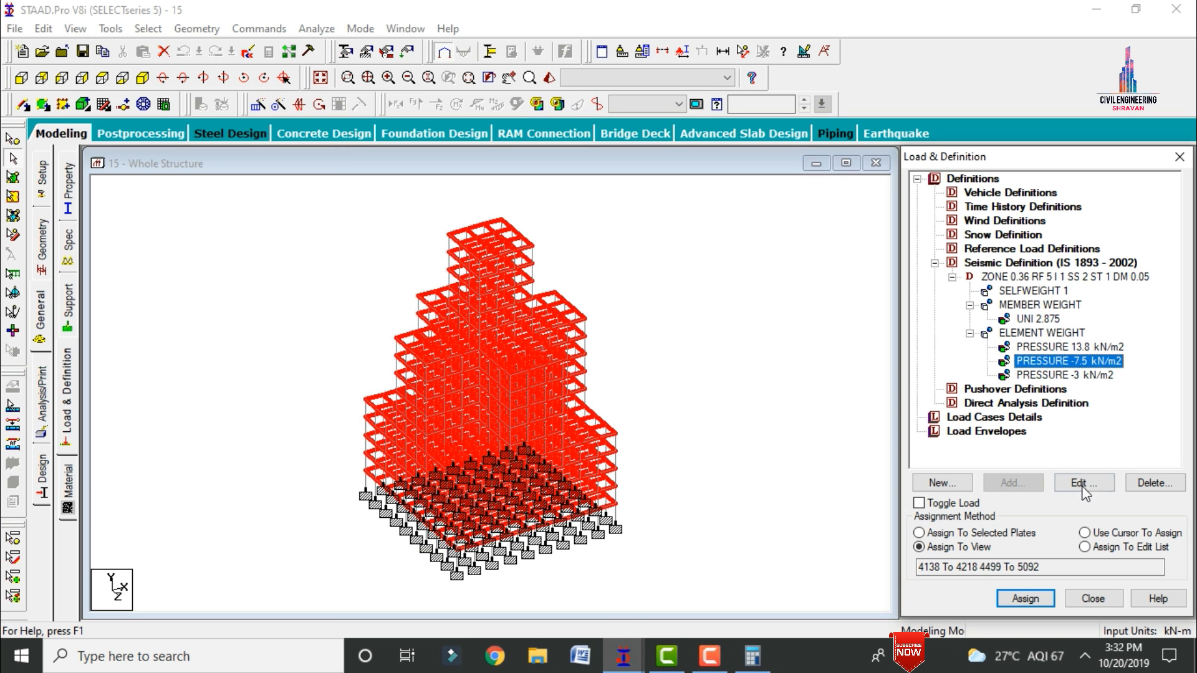
left_click(1084, 482)
left_click_drag(497, 296, 490, 297)
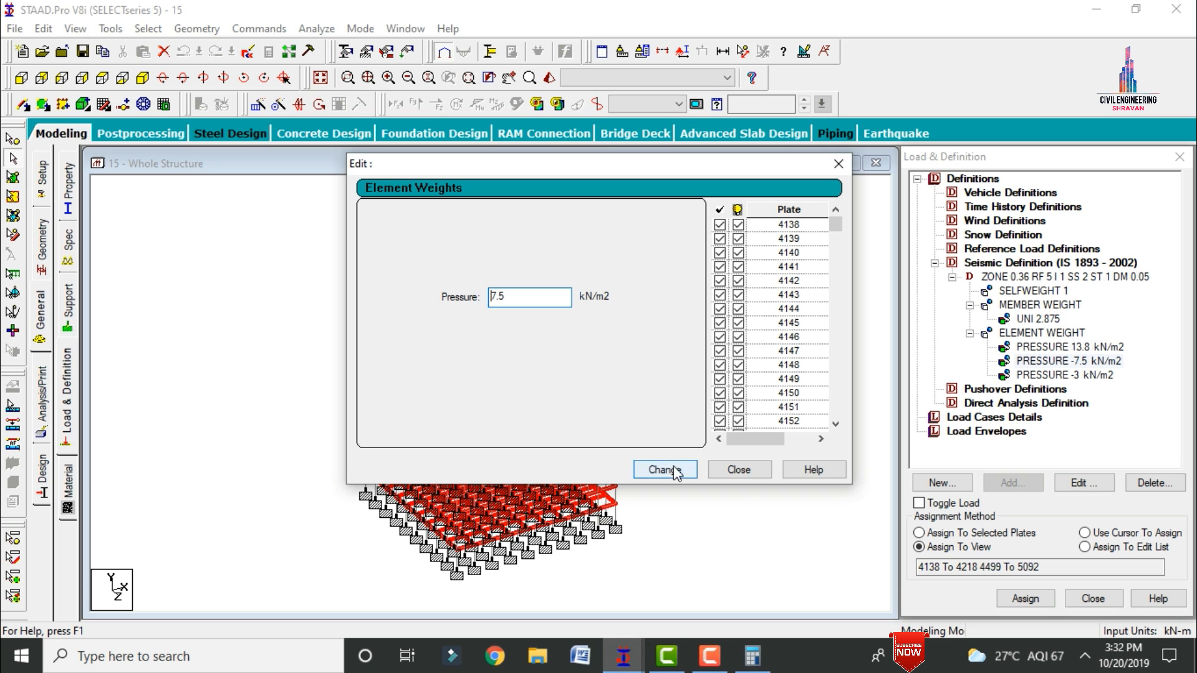
left_click(663, 469)
left_click(747, 474)
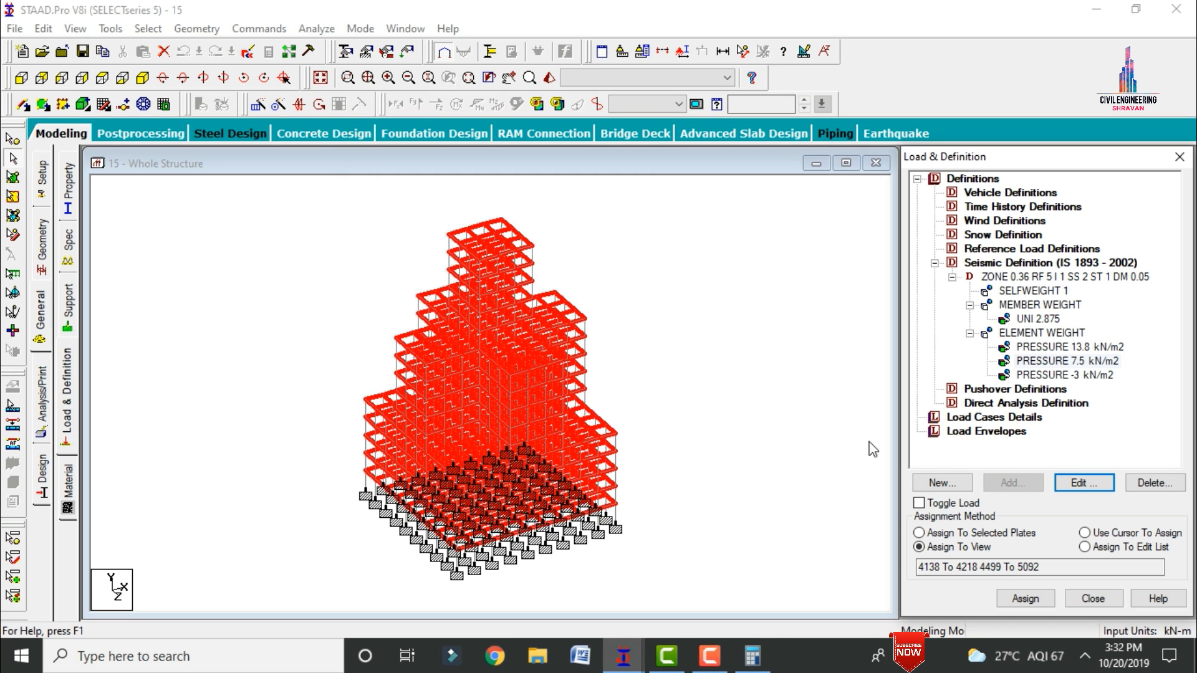
Step: Set the pressure of the third seismic element weight to 3 kN/m2
left_click(1038, 376)
left_click(1075, 482)
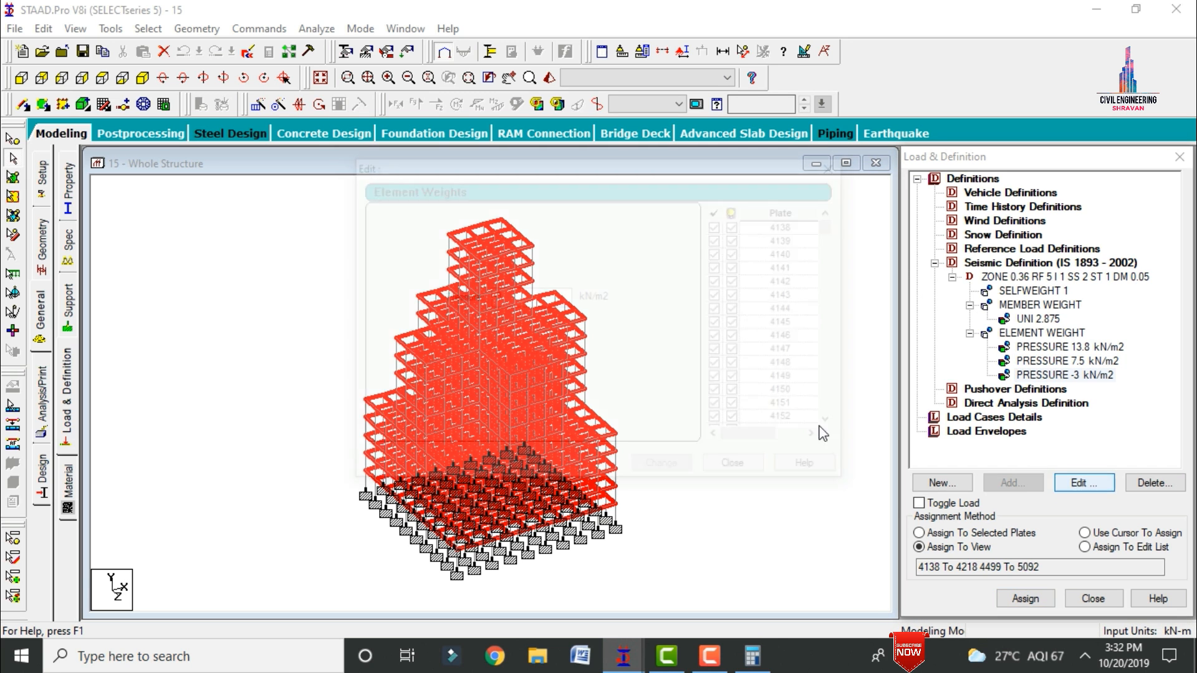
double_click(502, 297)
type("3")
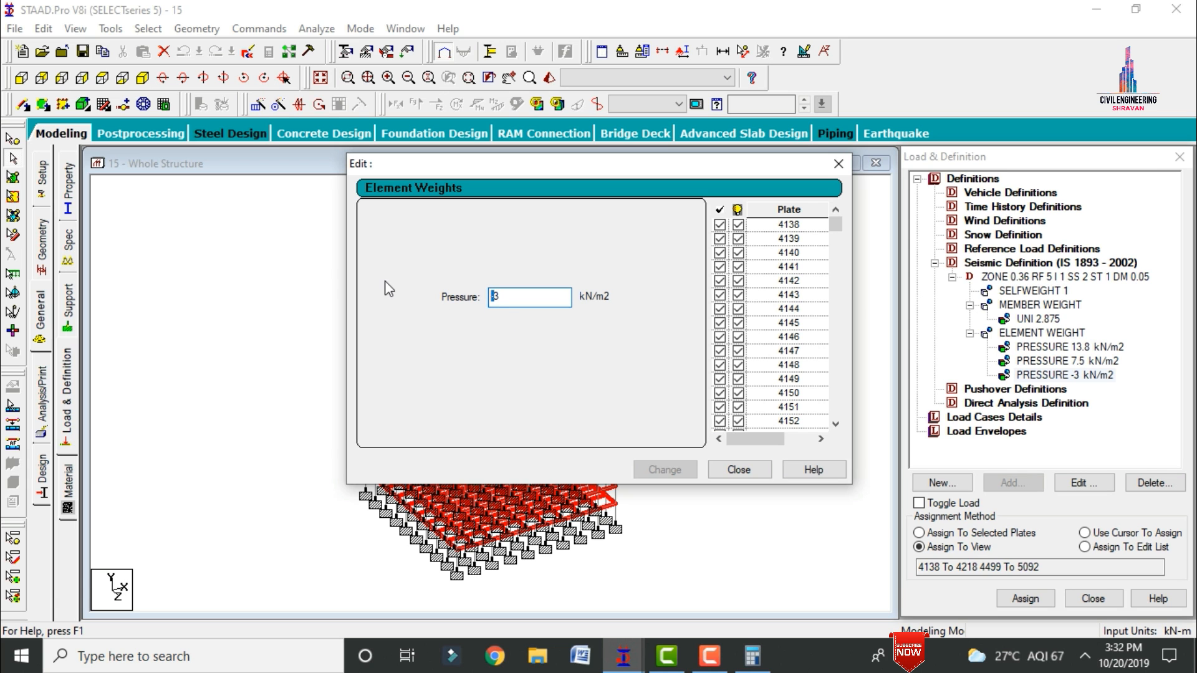
left_click(678, 470)
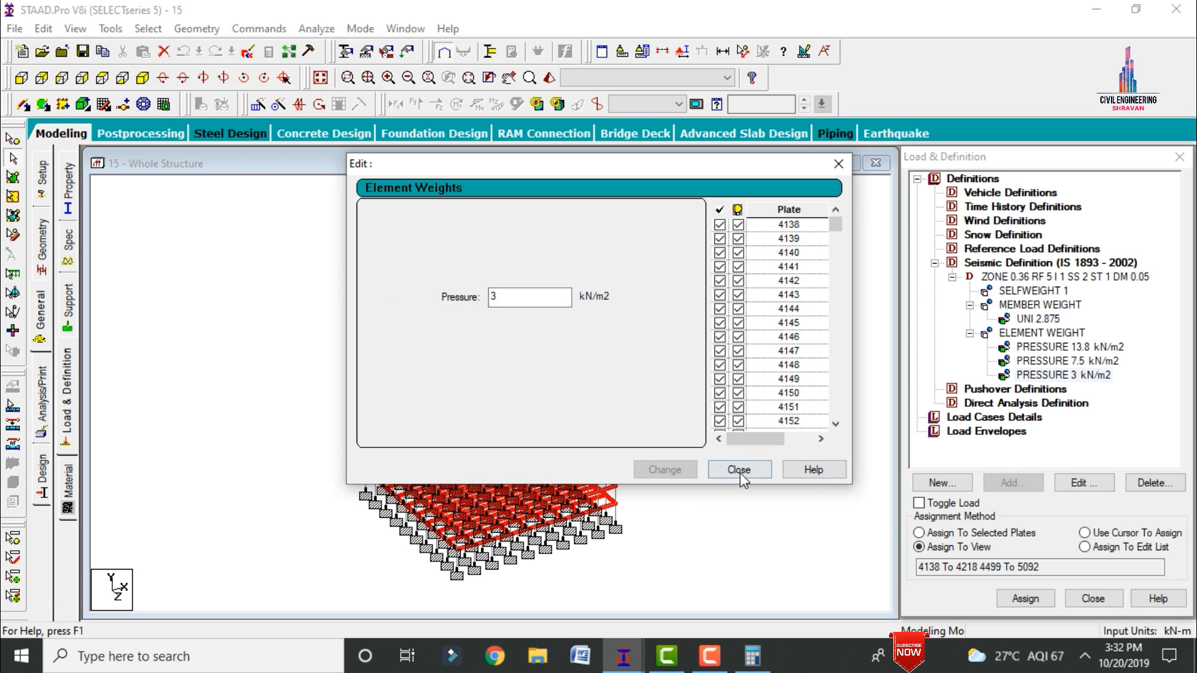
left_click(738, 470)
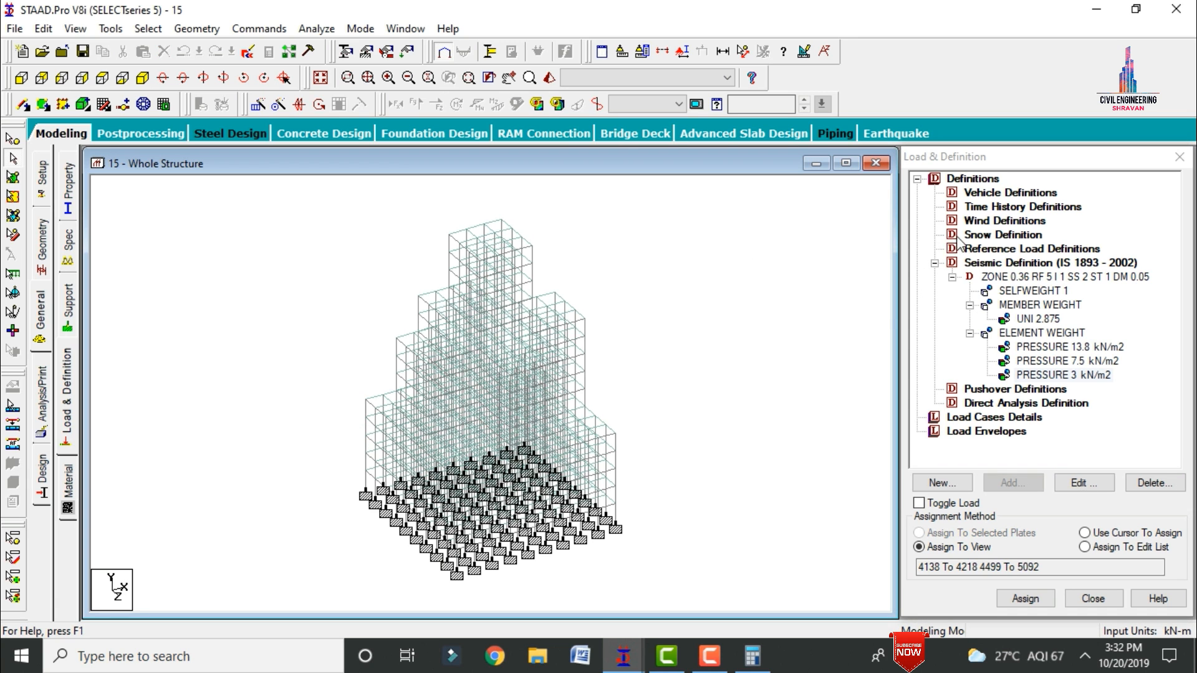
Step: Add a wind definition of type number 1 with the comment WIND 1
left_click(986, 222)
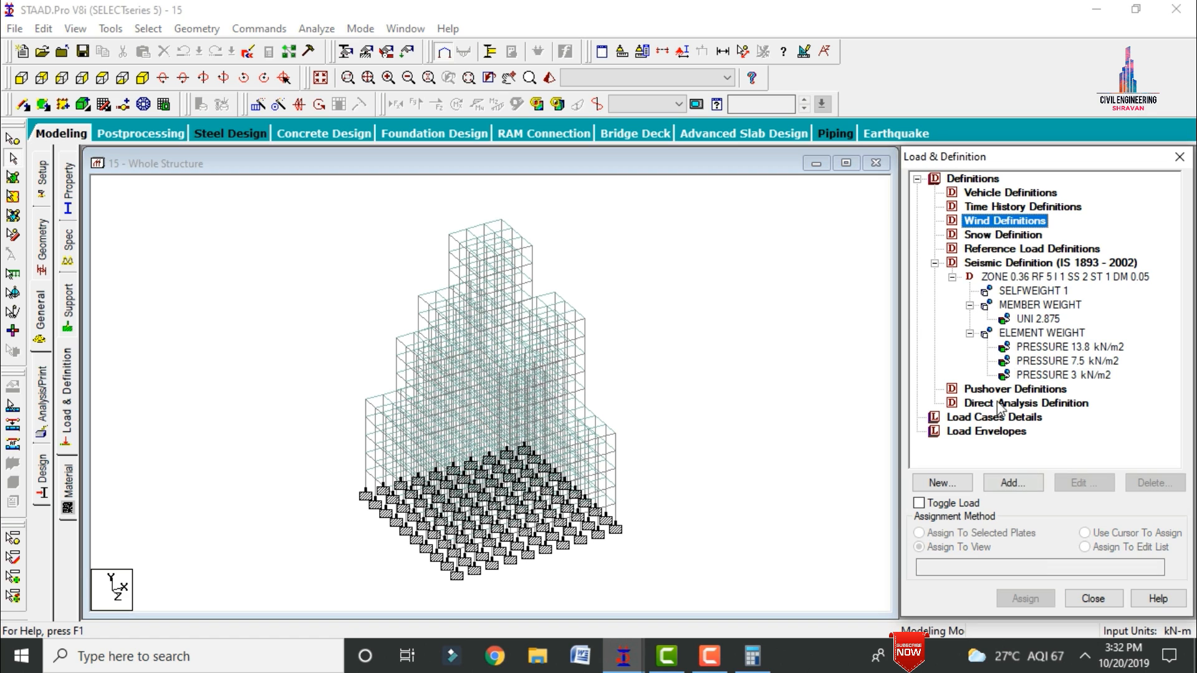
left_click(1013, 482)
left_click(583, 445)
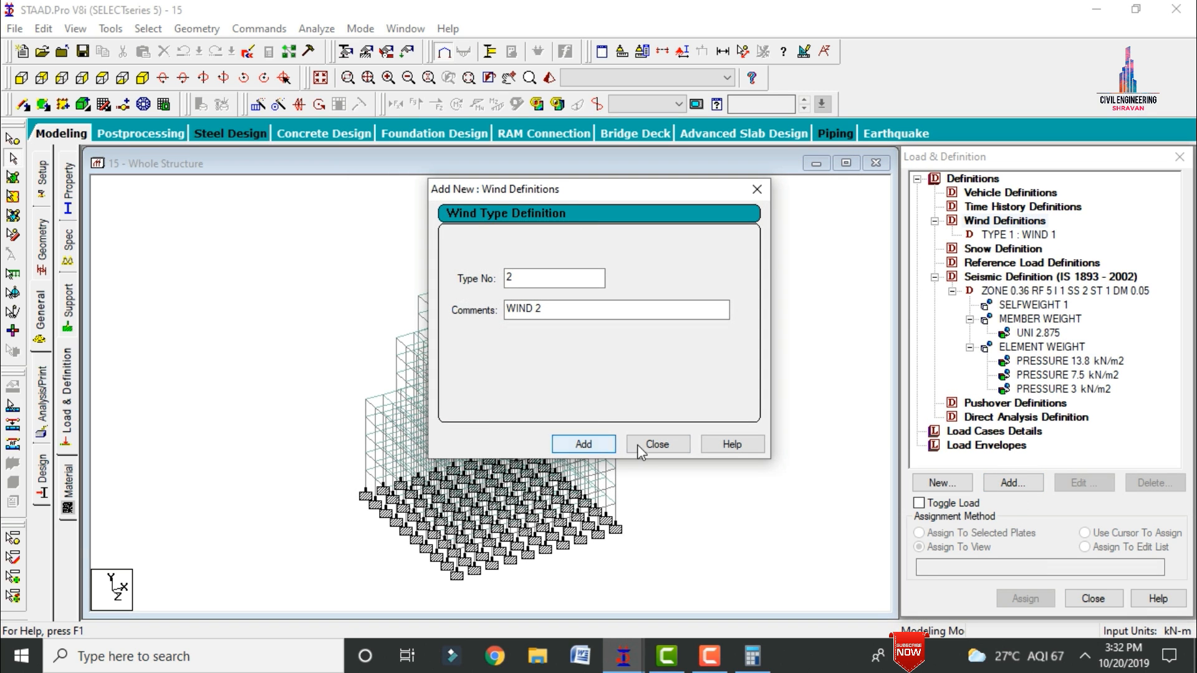
left_click(657, 444)
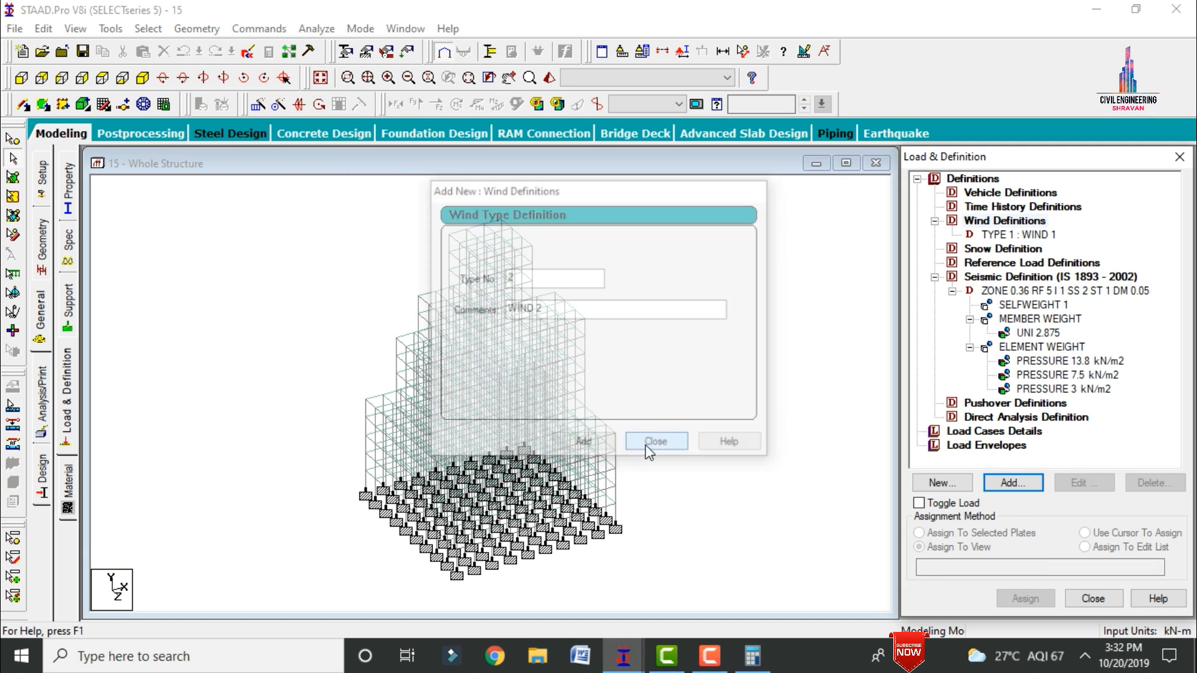
Step: Enter custom wind intensities of 1.5 kN/m2 at 45 m and 1 kN/m2 at 30 m for WIND 1
left_click(1013, 482)
left_click(607, 266)
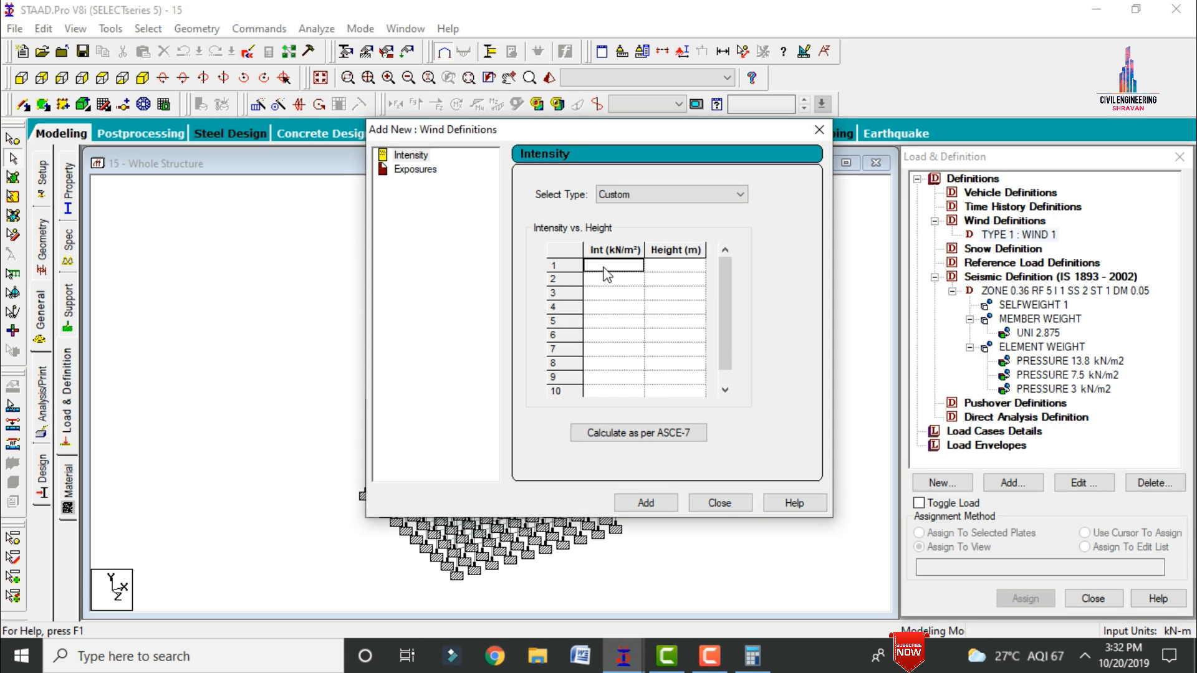
type("1.5")
key("Tab")
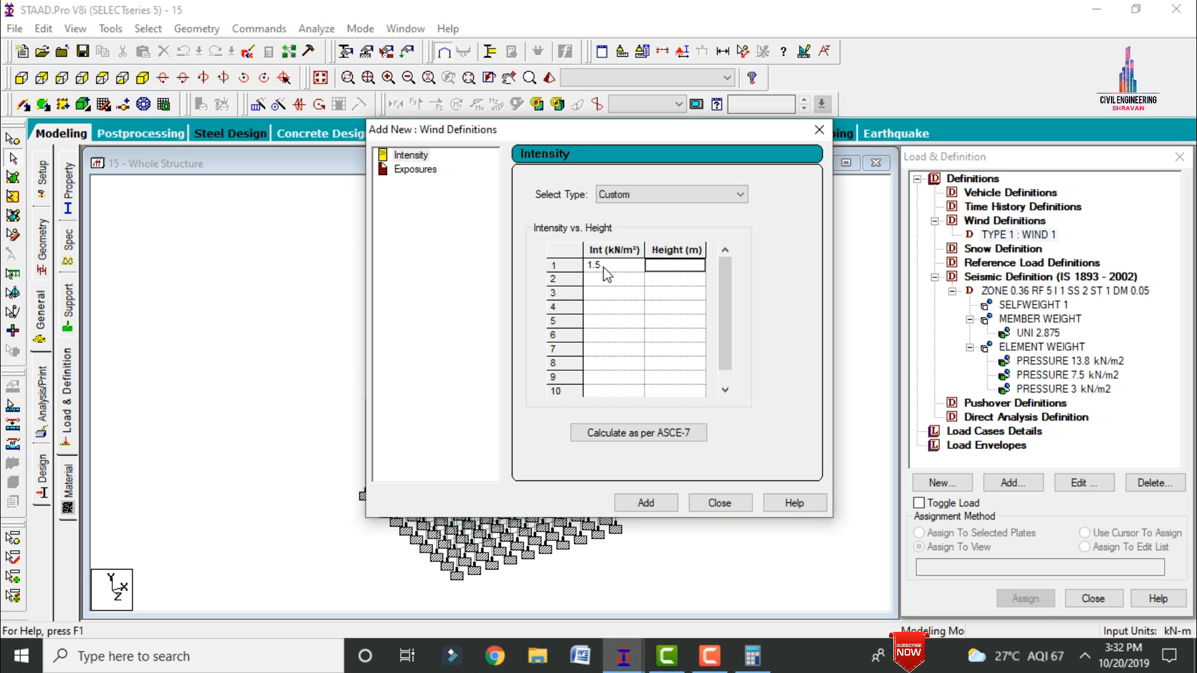
type("45")
key("Tab")
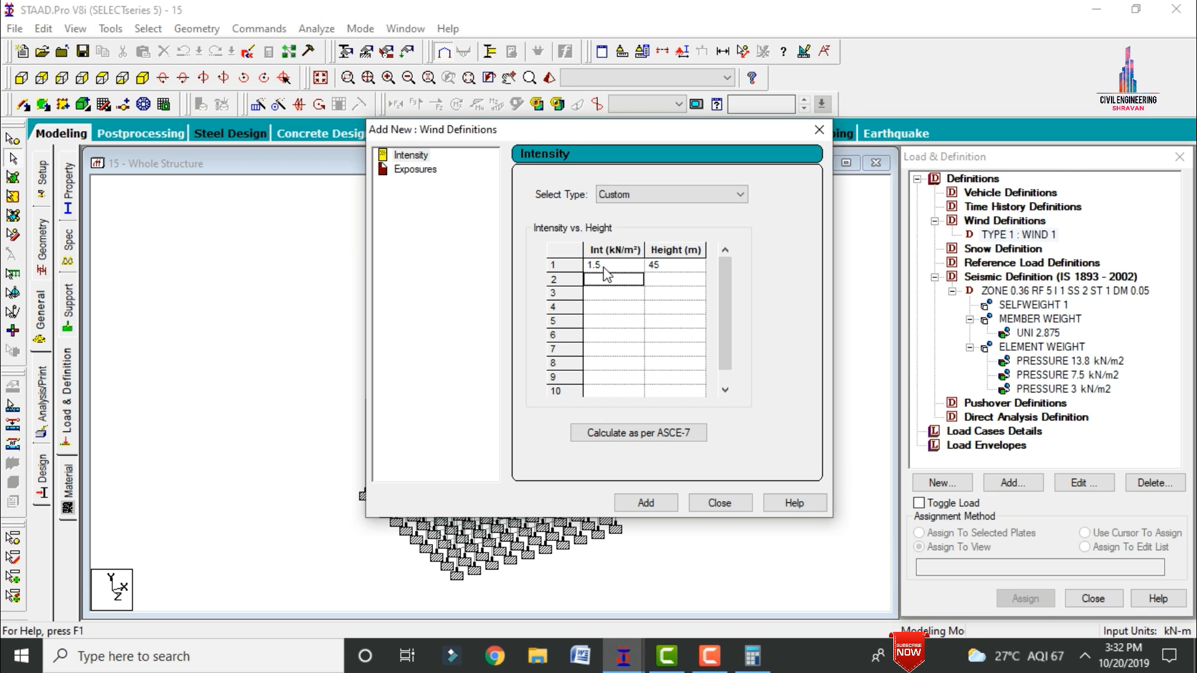
type("1")
key("Tab")
type("3")
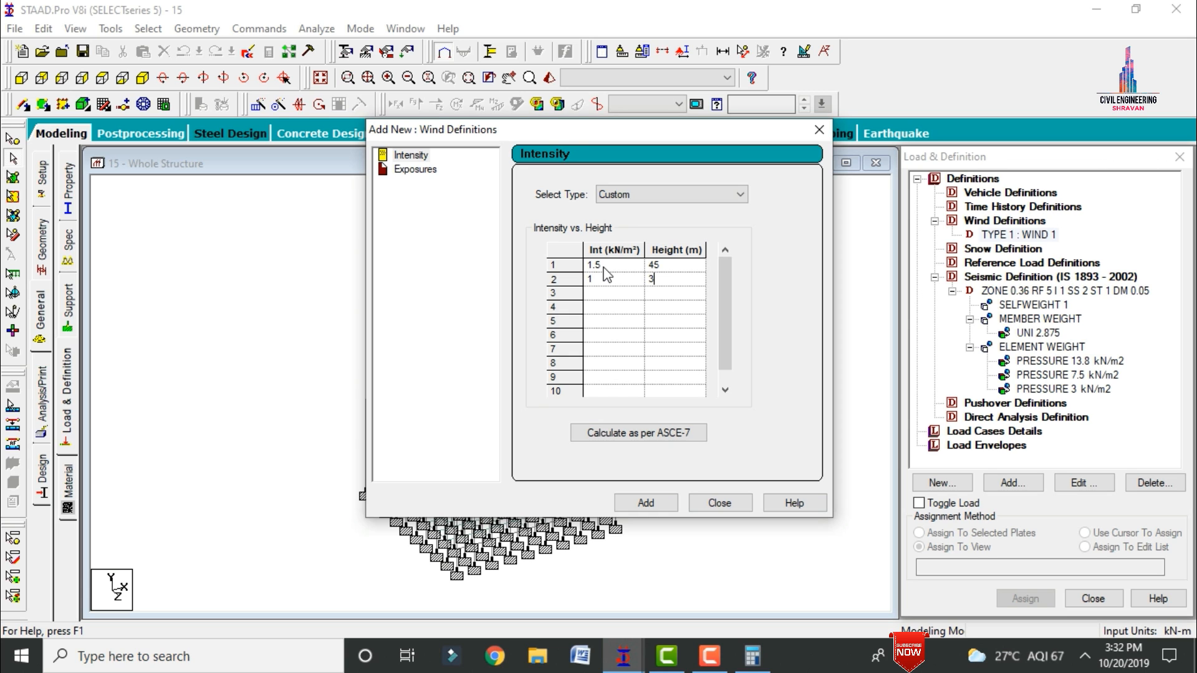
type("0")
key("Tab")
Step: Enter 0.5 kN/m2 at 15 m and a fourth intensity row, and add the intensity table to WIND 1
type("0.5")
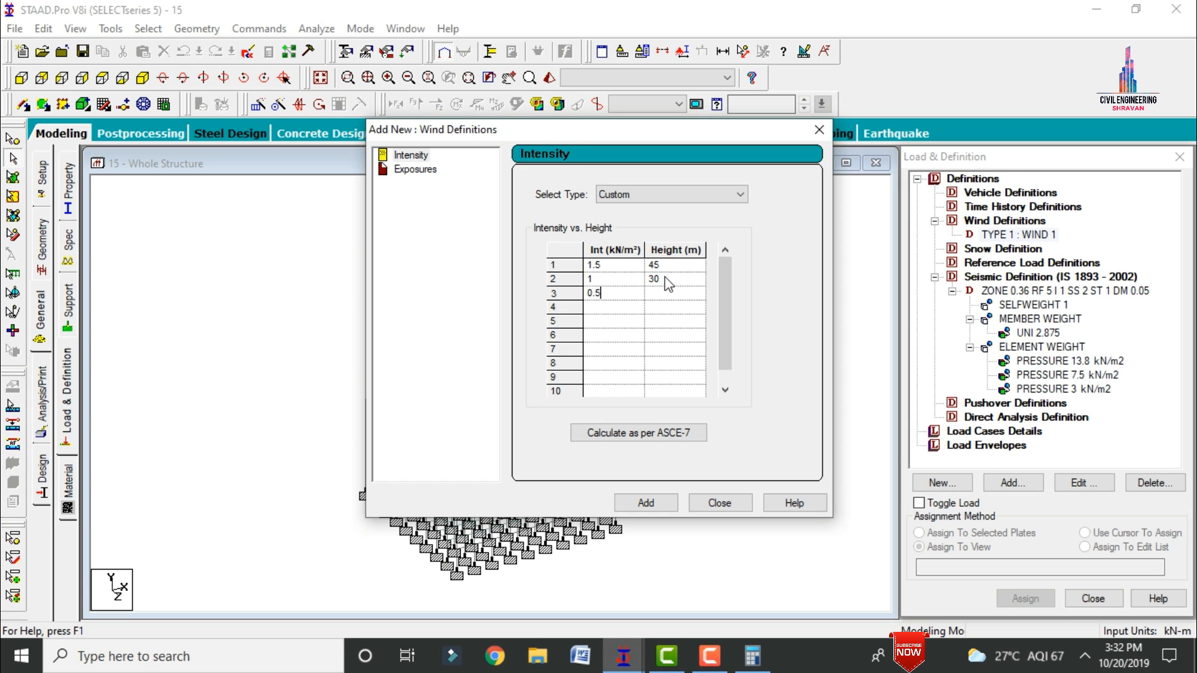
key("Tab")
type("15")
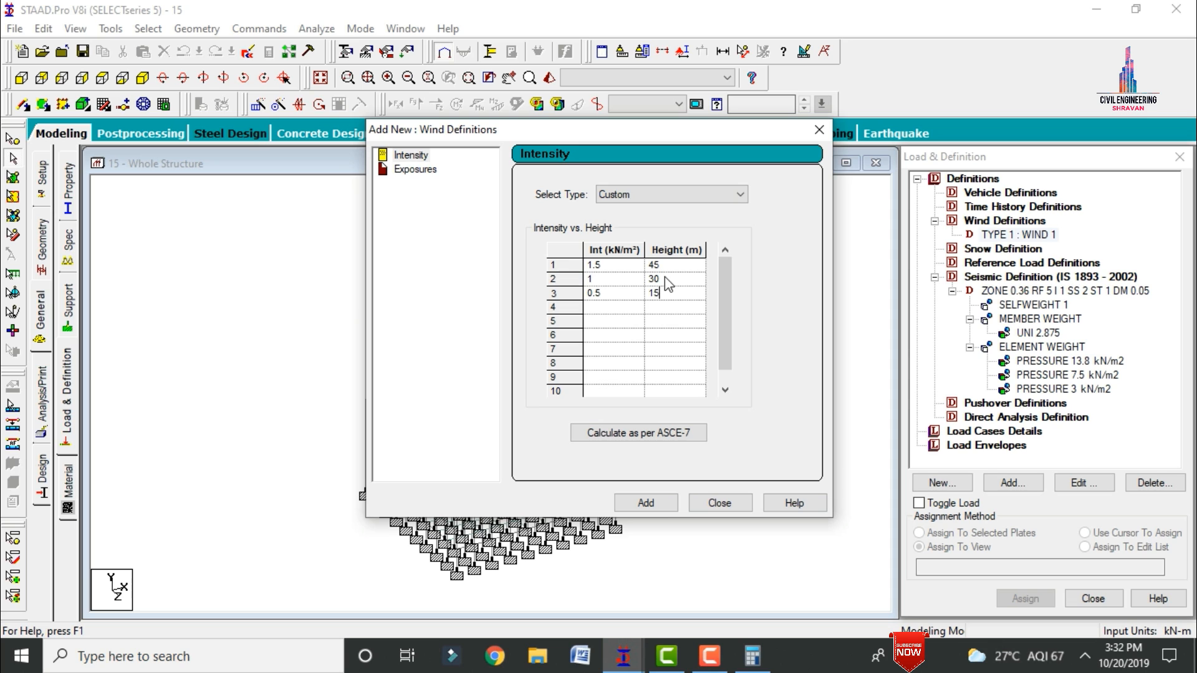
key("Tab")
type("0.")
key("Tab")
type("5")
left_click(646, 503)
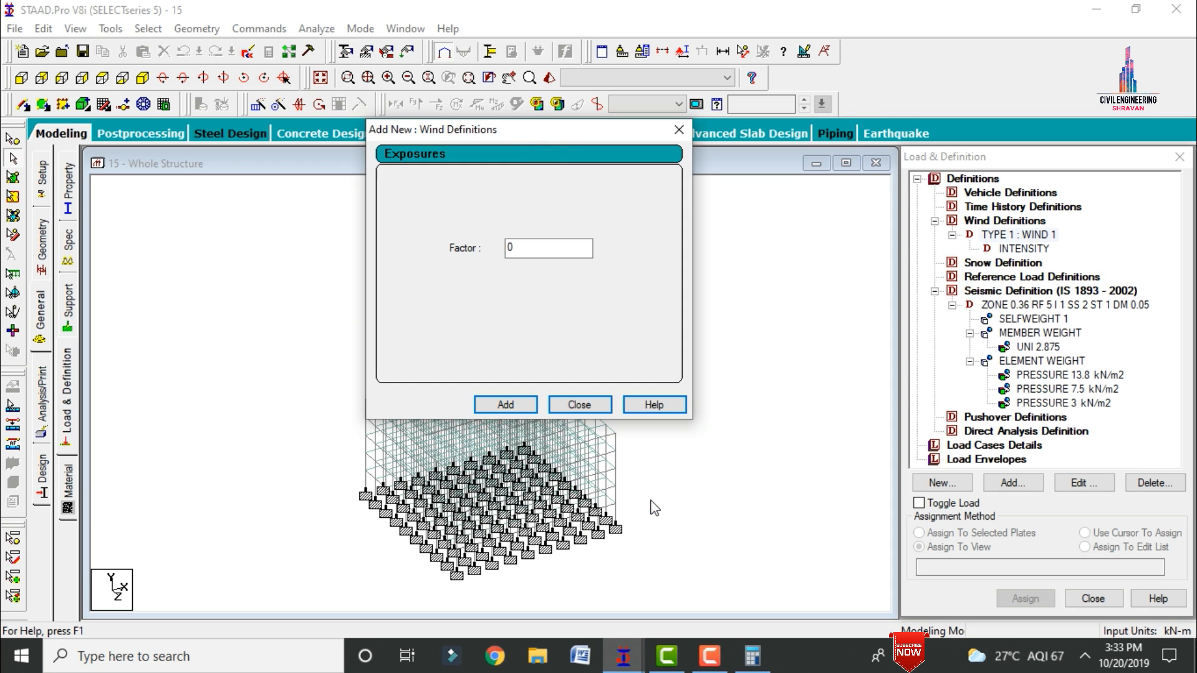
Step: Add an exposure with a factor of 1 to the WIND 1 definition
double_click(549, 248)
type("1")
left_click(493, 404)
left_click(579, 405)
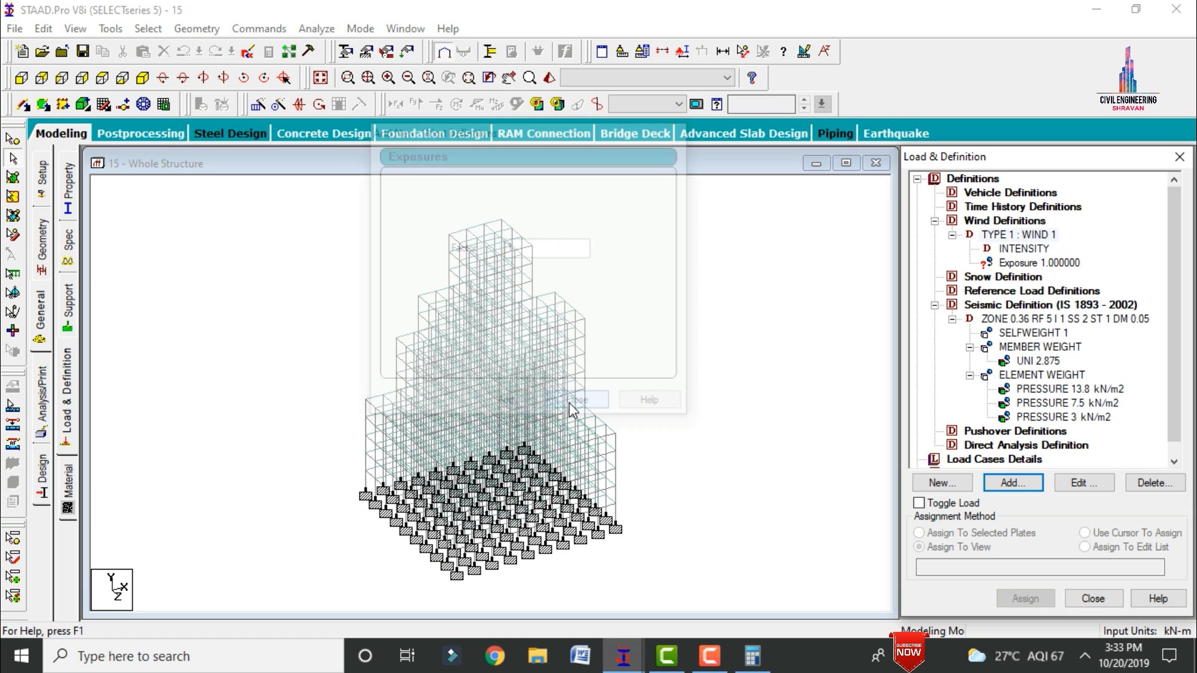
Step: Assign the exposure factor of 1 in WIND 1 to the whole structure view
left_click(1058, 263)
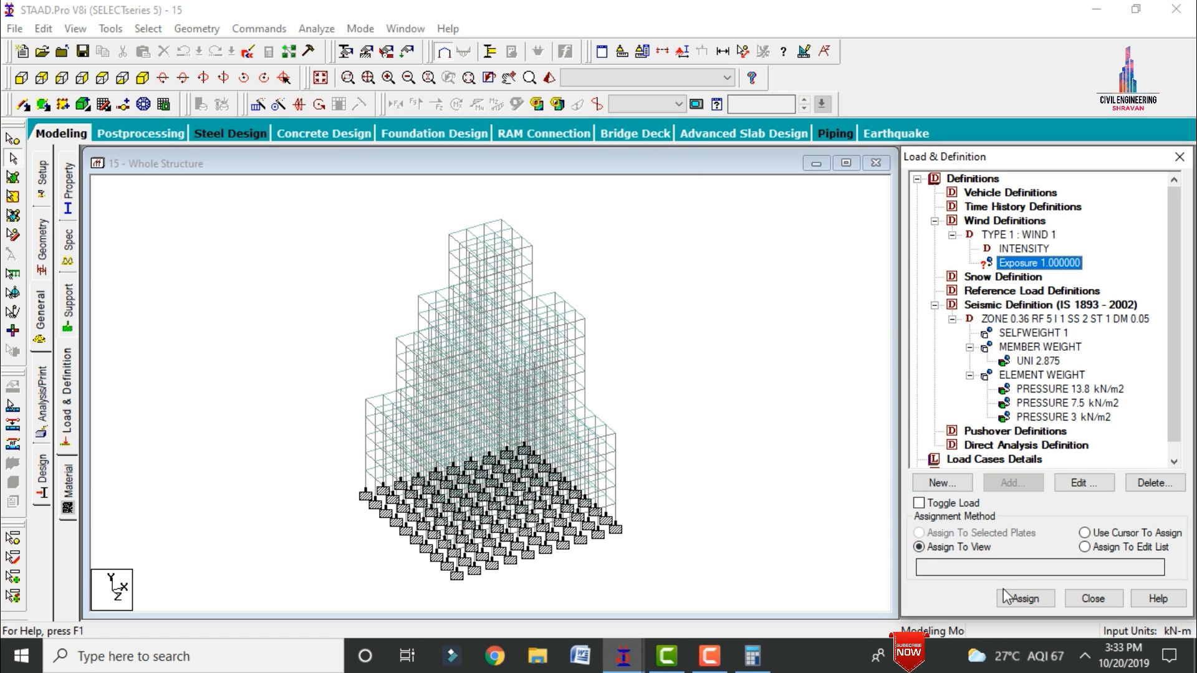
left_click(1012, 597)
left_click(1077, 427)
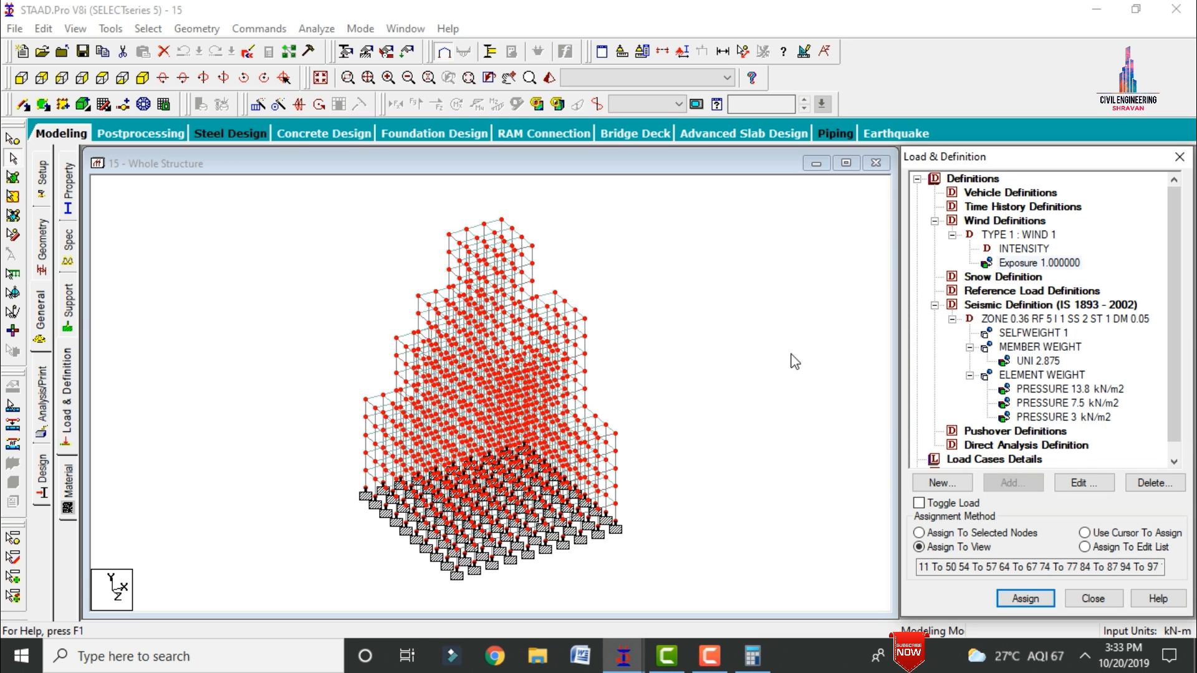
Step: Add primary load case 1 with the Seismic loading type and the title EQ+X
scroll(1119, 414, "down", 1)
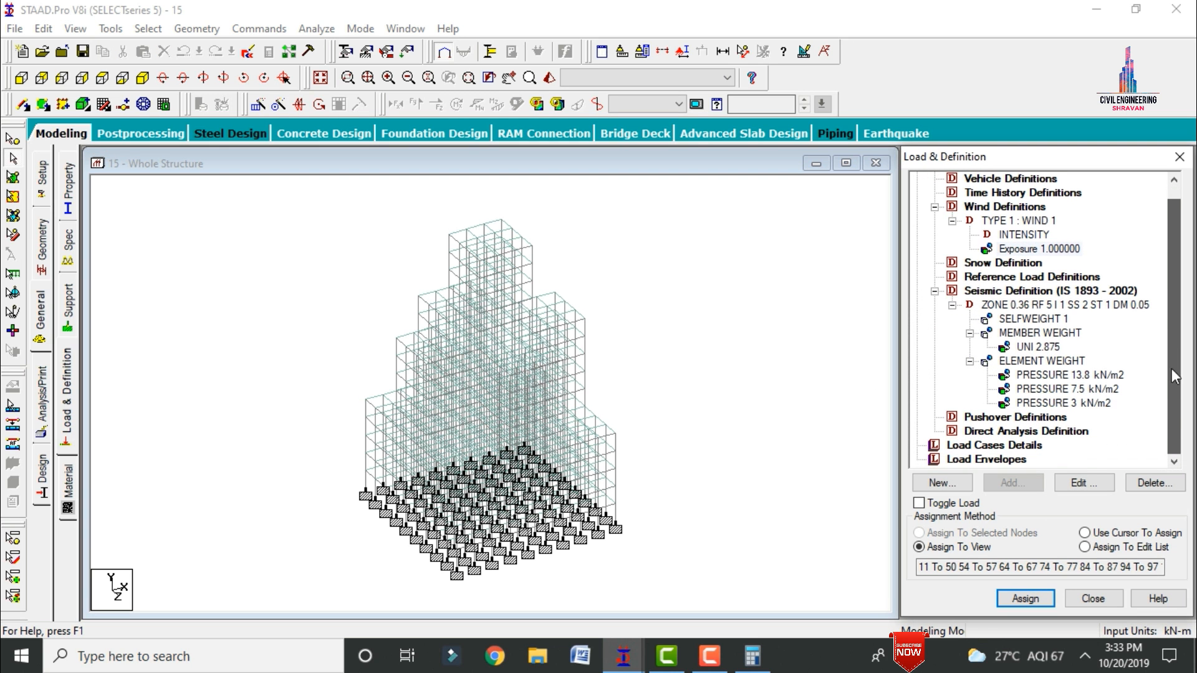
left_click(994, 445)
left_click(1012, 482)
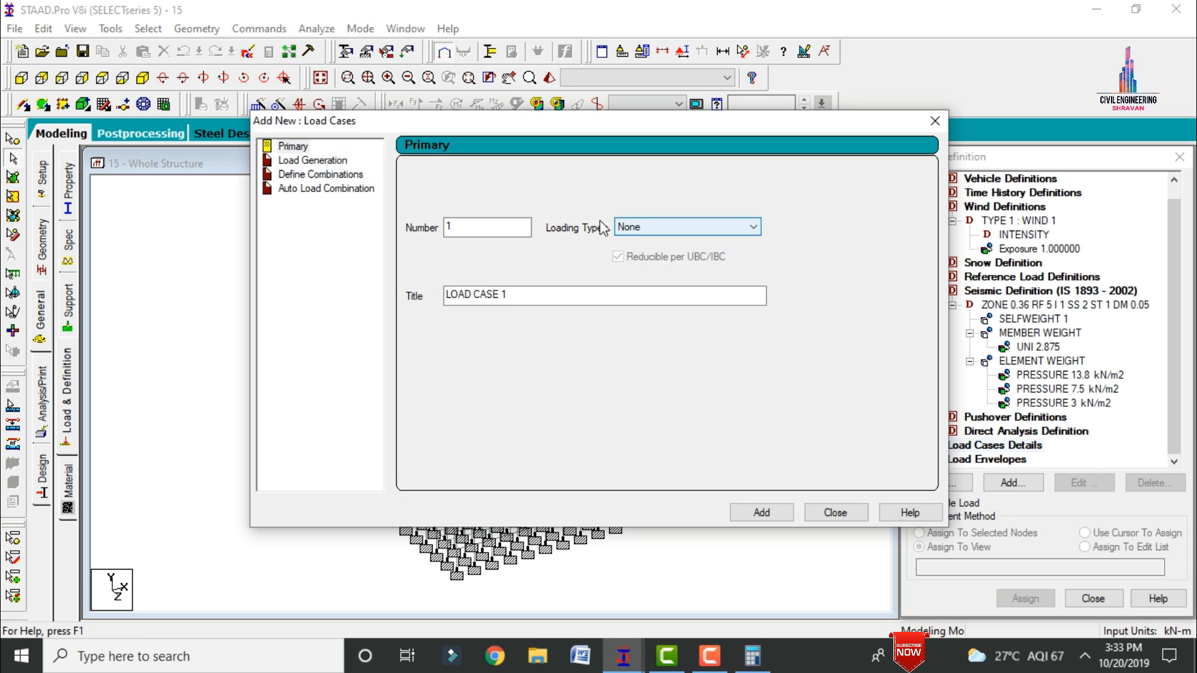
left_click(676, 224)
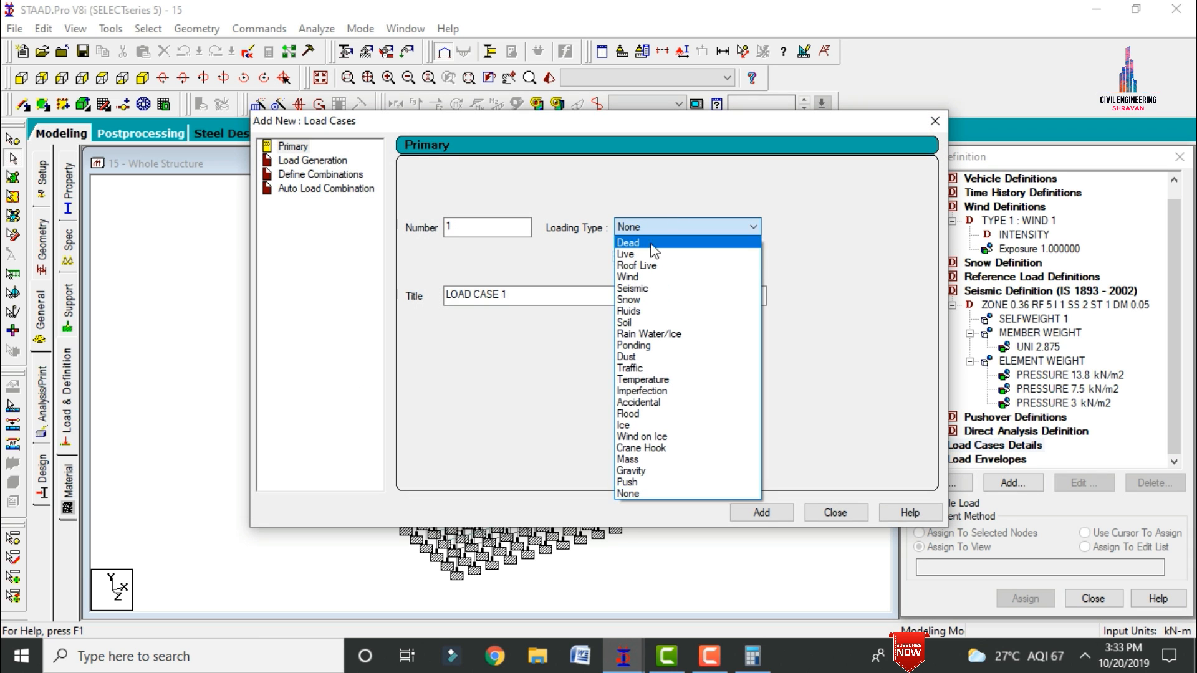
left_click(654, 291)
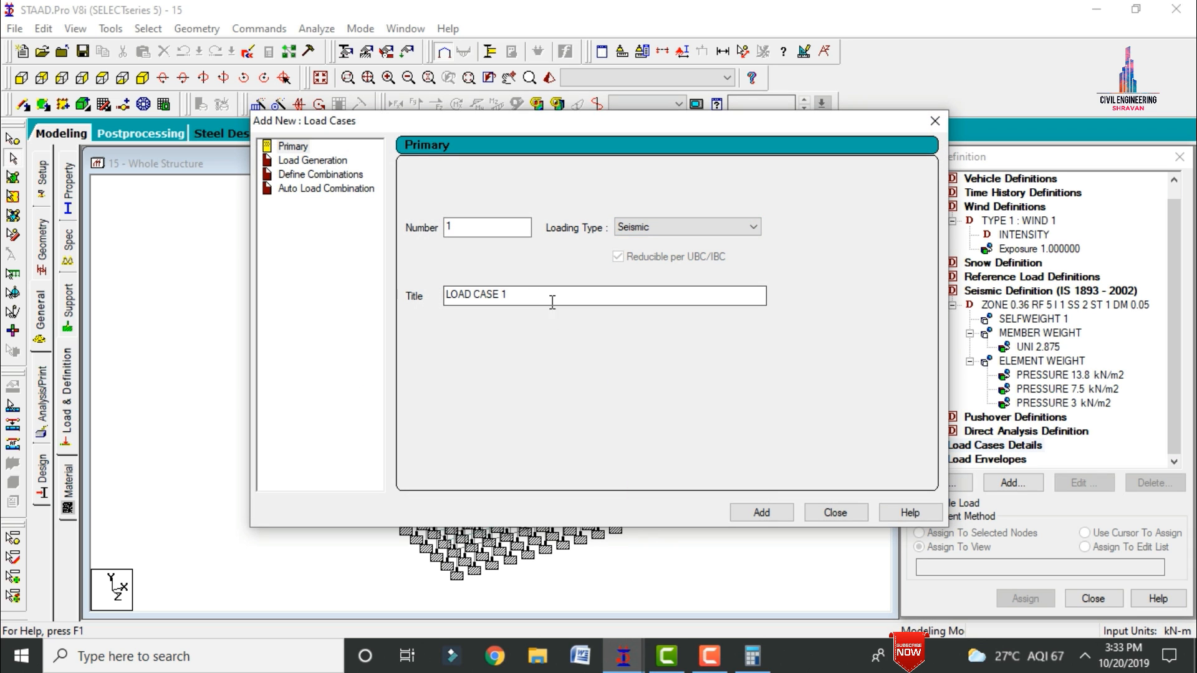
key("Tab")
type("EQ")
key("Return")
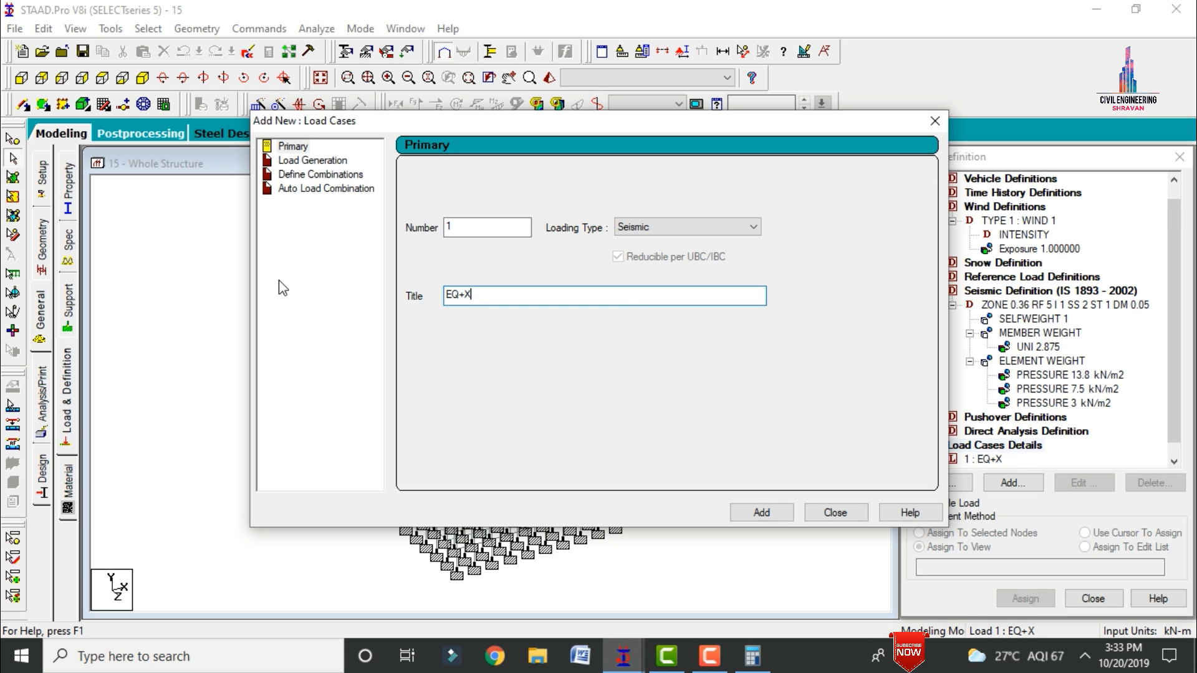
Step: Add seismic primary load case 2 with the title EQ-X
key("shift+Home")
key("BackSpace")
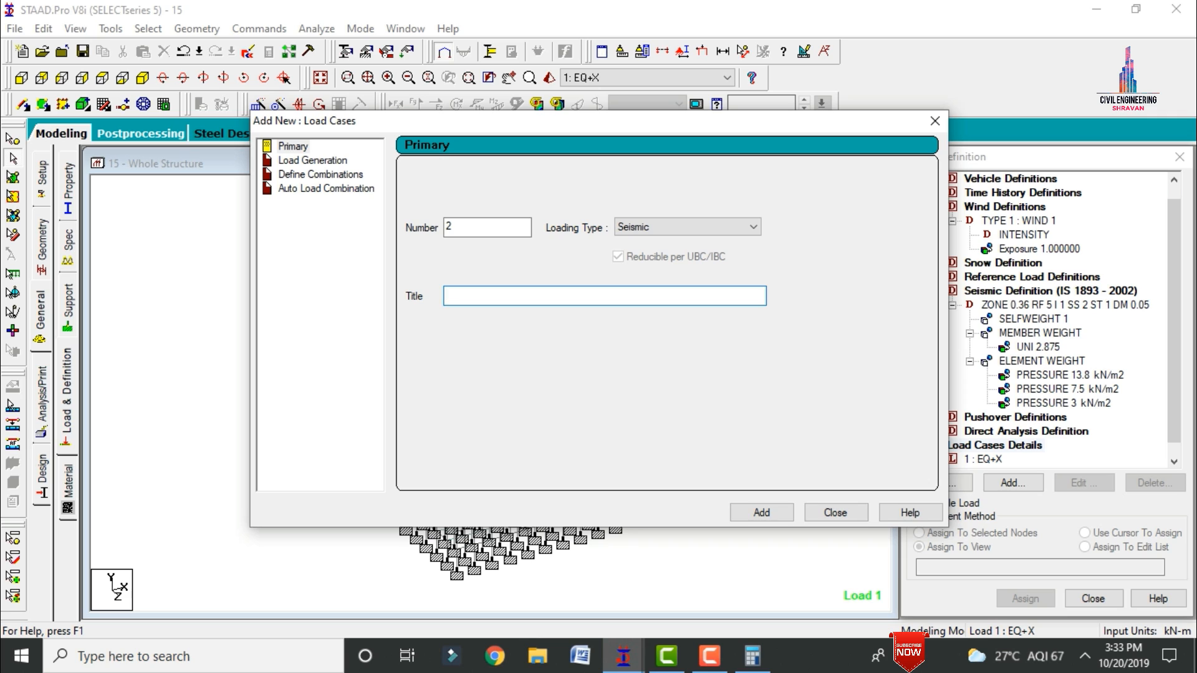
type("E 3")
key("Return")
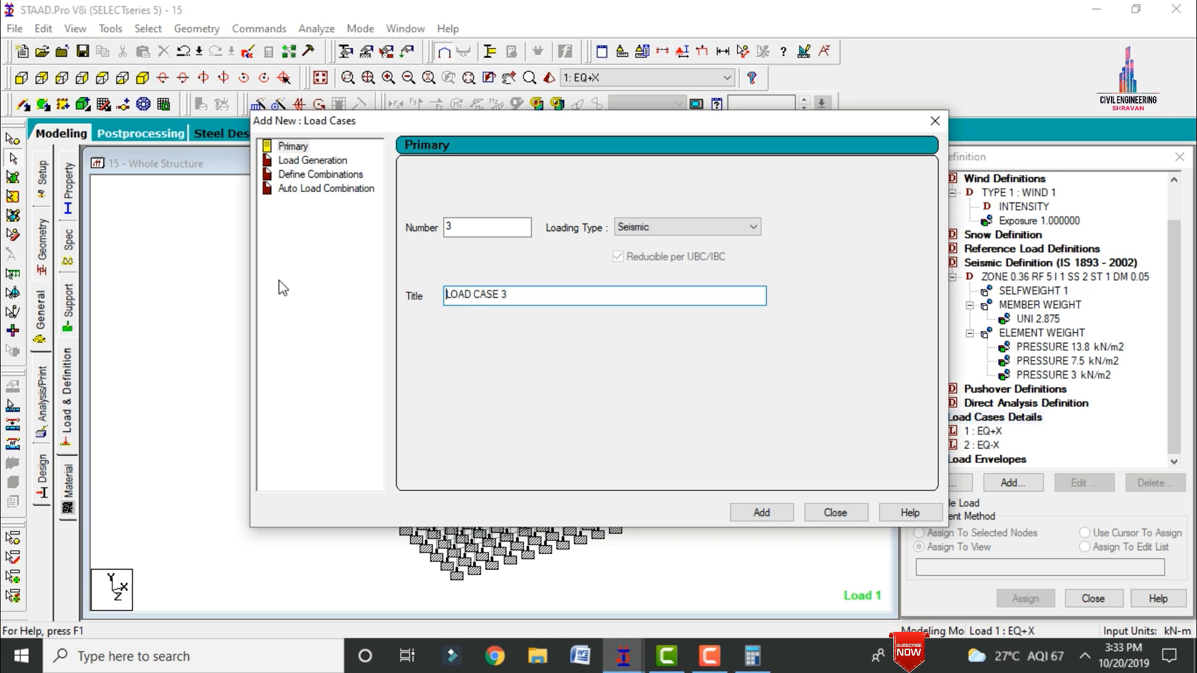
Step: Add seismic primary load cases 3 and 4 with the titles EQ+Z and EQ-Z
left_click_drag(530, 300, 427, 292)
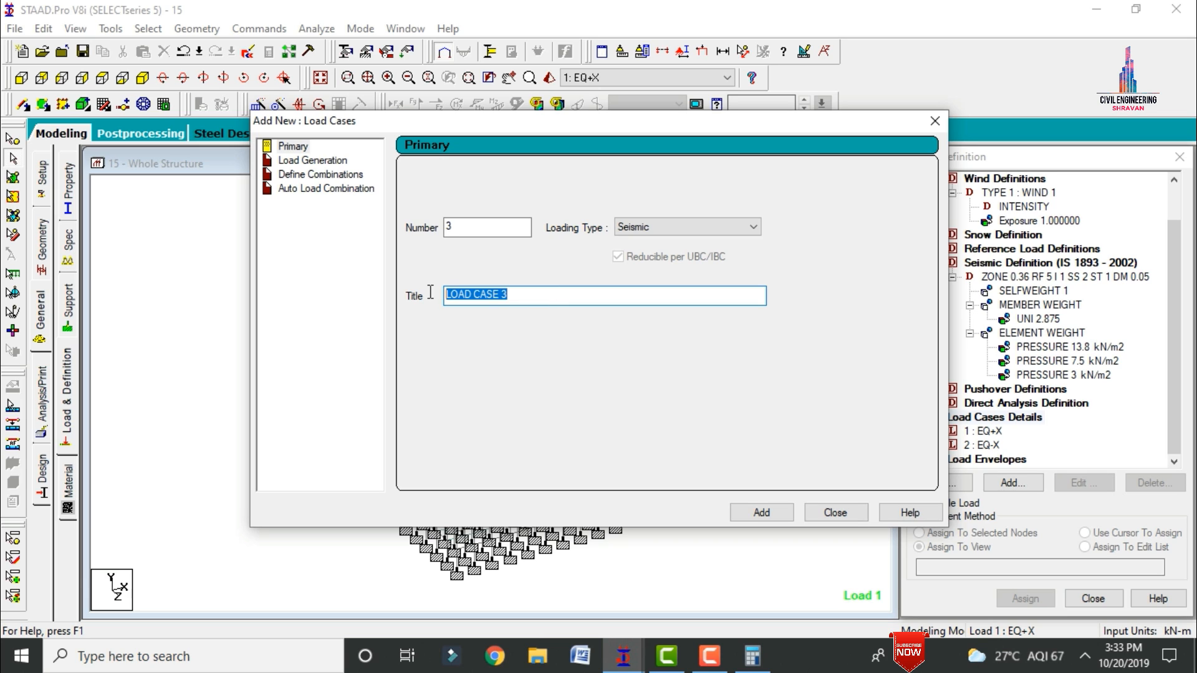
type("EQ+Z")
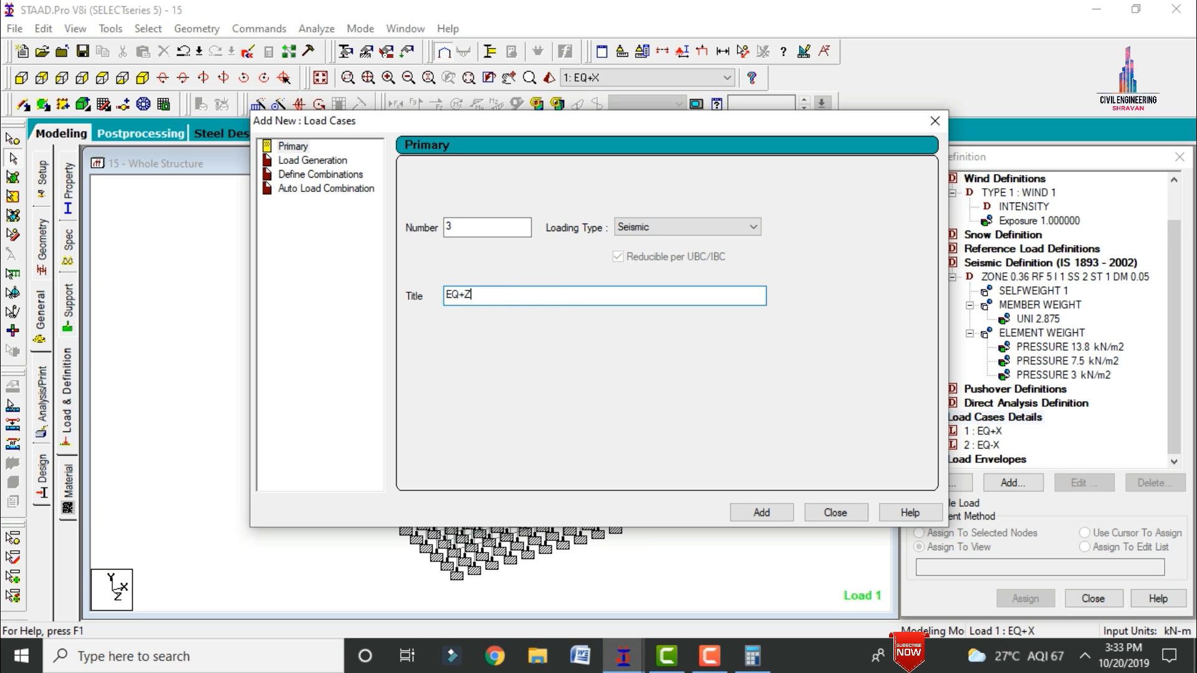
key("Return")
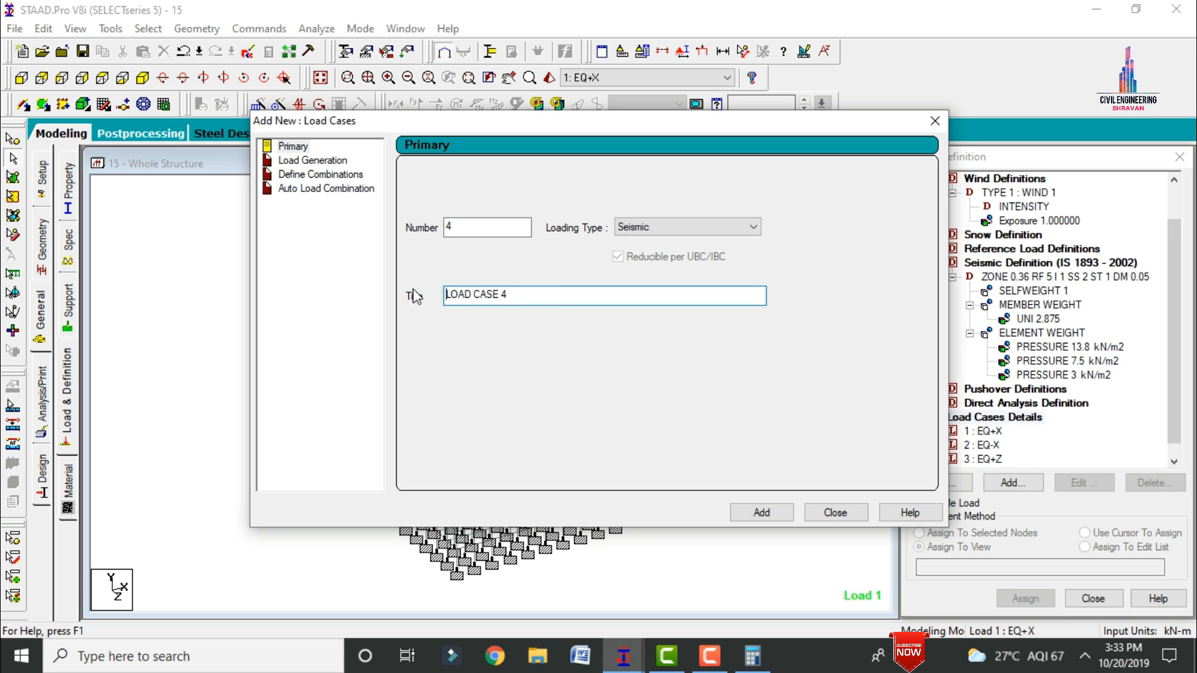
left_click_drag(517, 298, 415, 297)
type("EQ-Z")
key("Return")
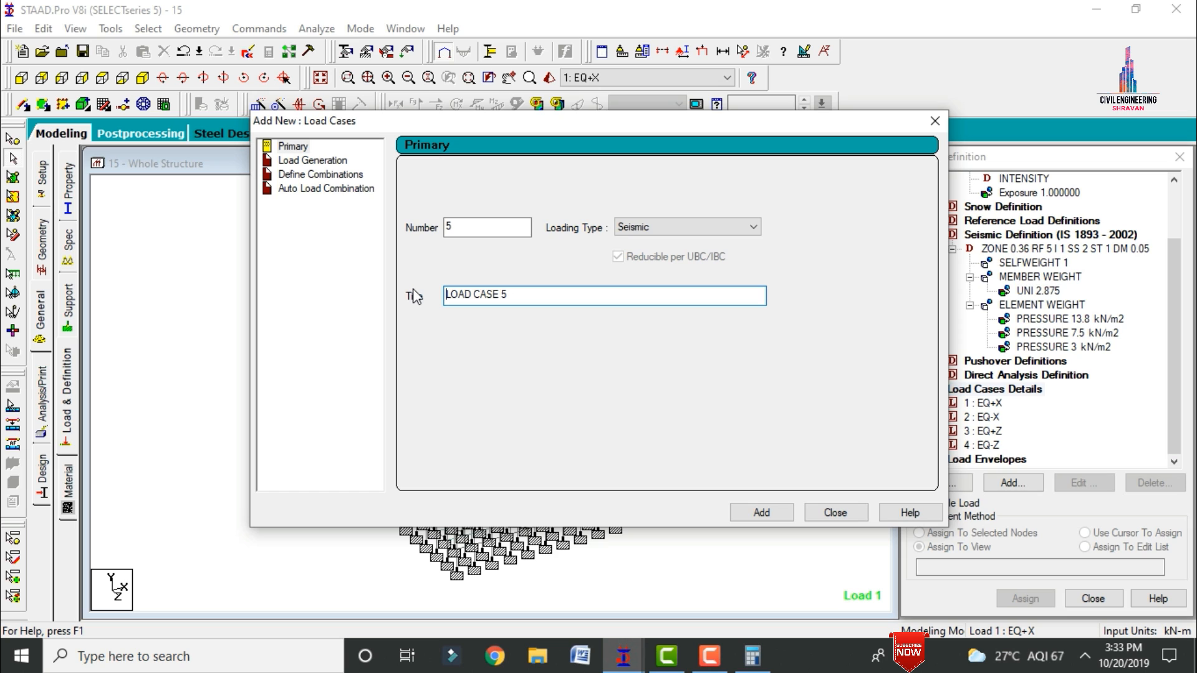
Step: Add primary load case 5 with the Wind loading type and the title WX
left_click(646, 229)
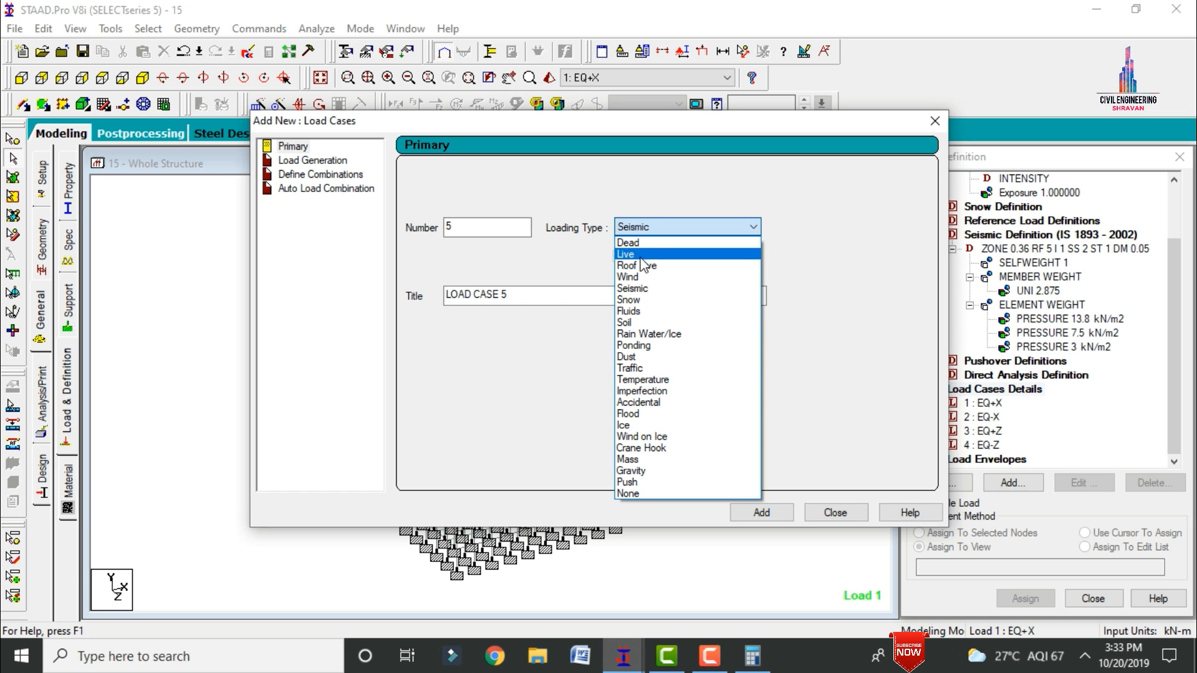
left_click(634, 277)
left_click_drag(554, 301, 285, 304)
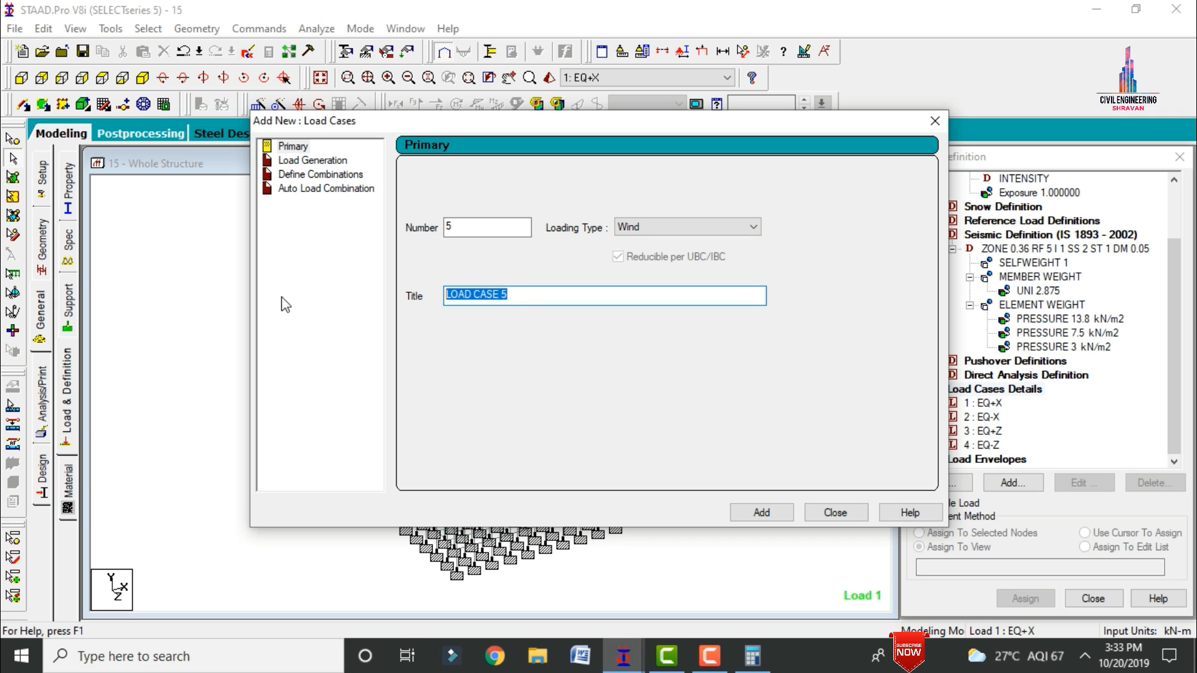
type("WX")
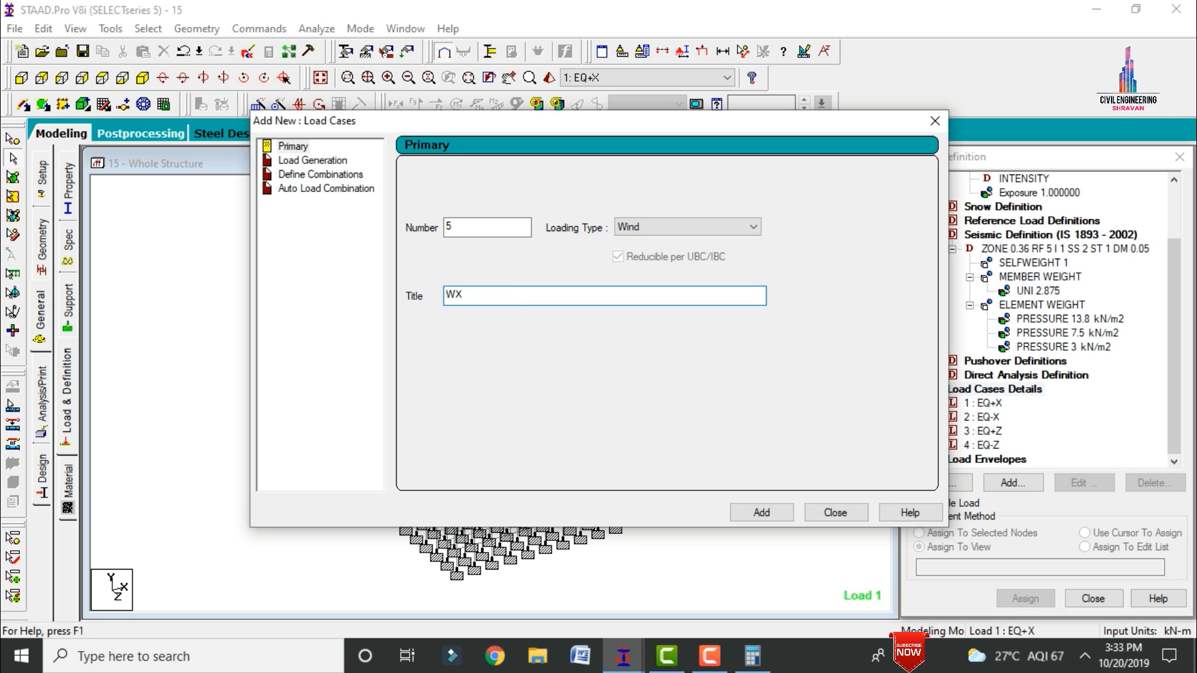
key("Return")
Step: Add wind primary load case 6 with the title WZ
key("ctrl+a")
key("BackSpace")
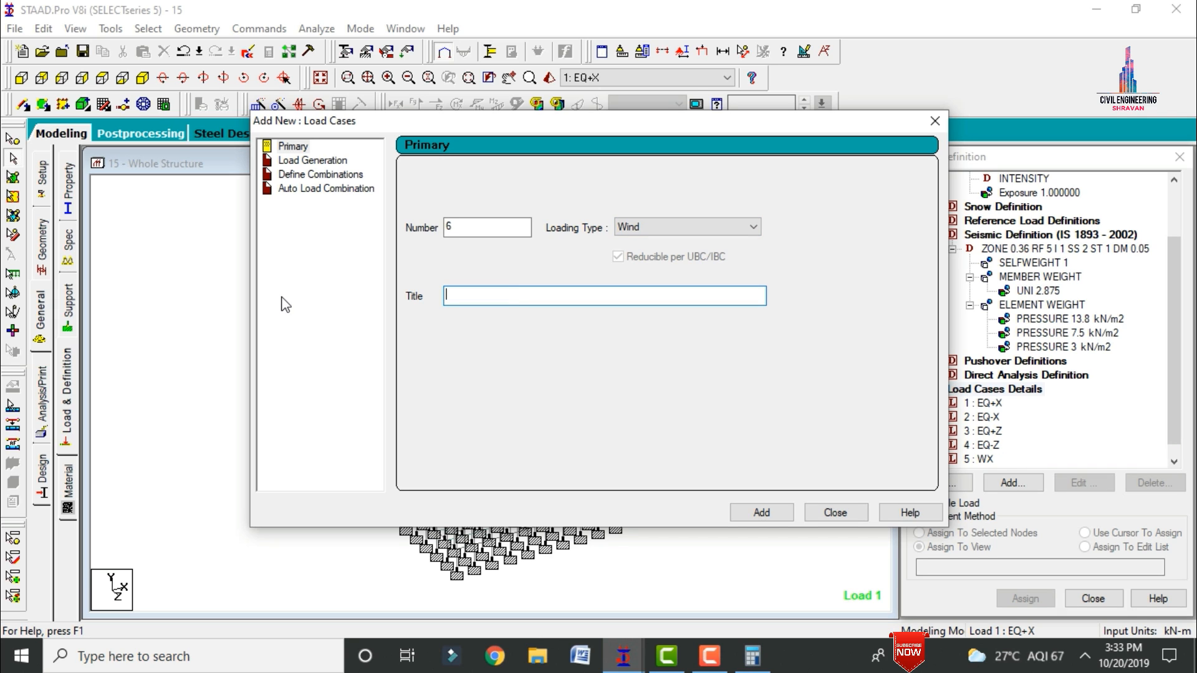
type("WZ")
key("Return")
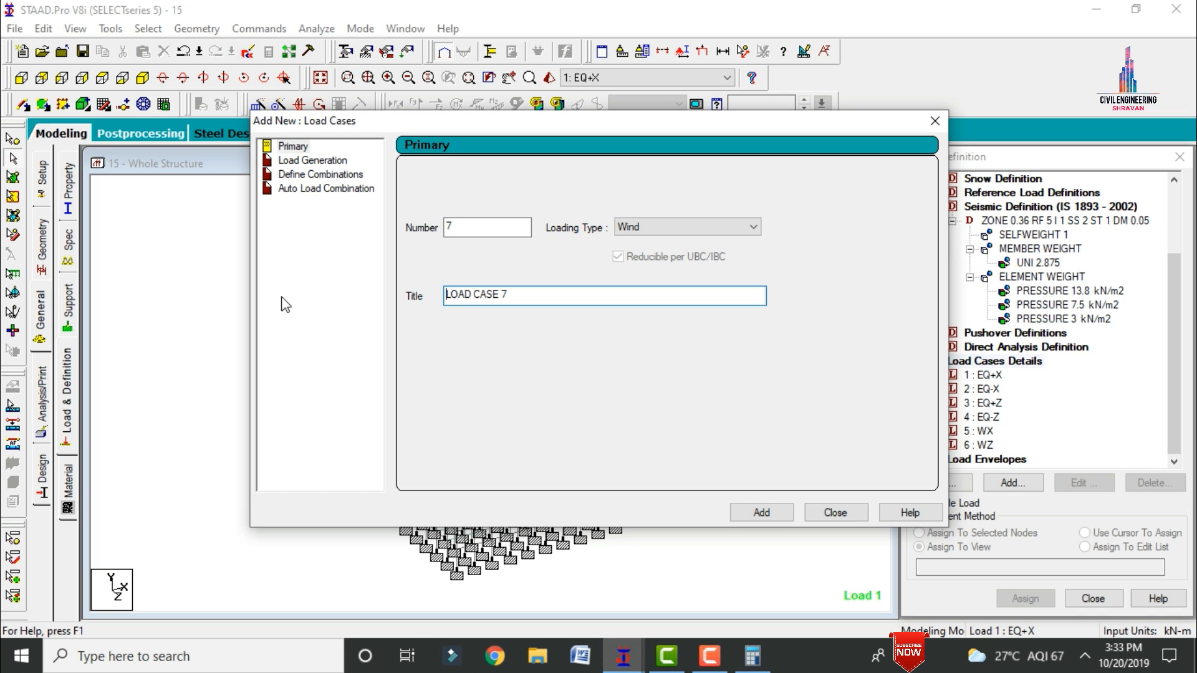
Step: Add primary load case 7 with the Dead loading type and the title DL
left_click(639, 228)
left_click(639, 242)
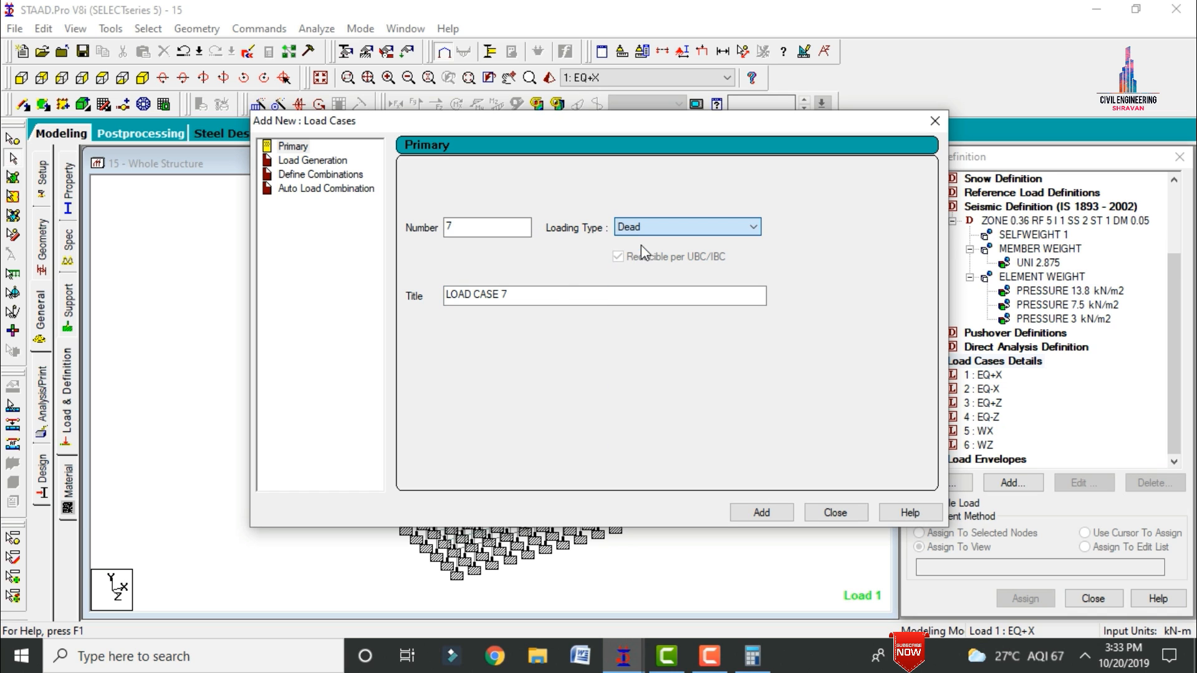
left_click_drag(555, 295, 335, 303)
type("DL")
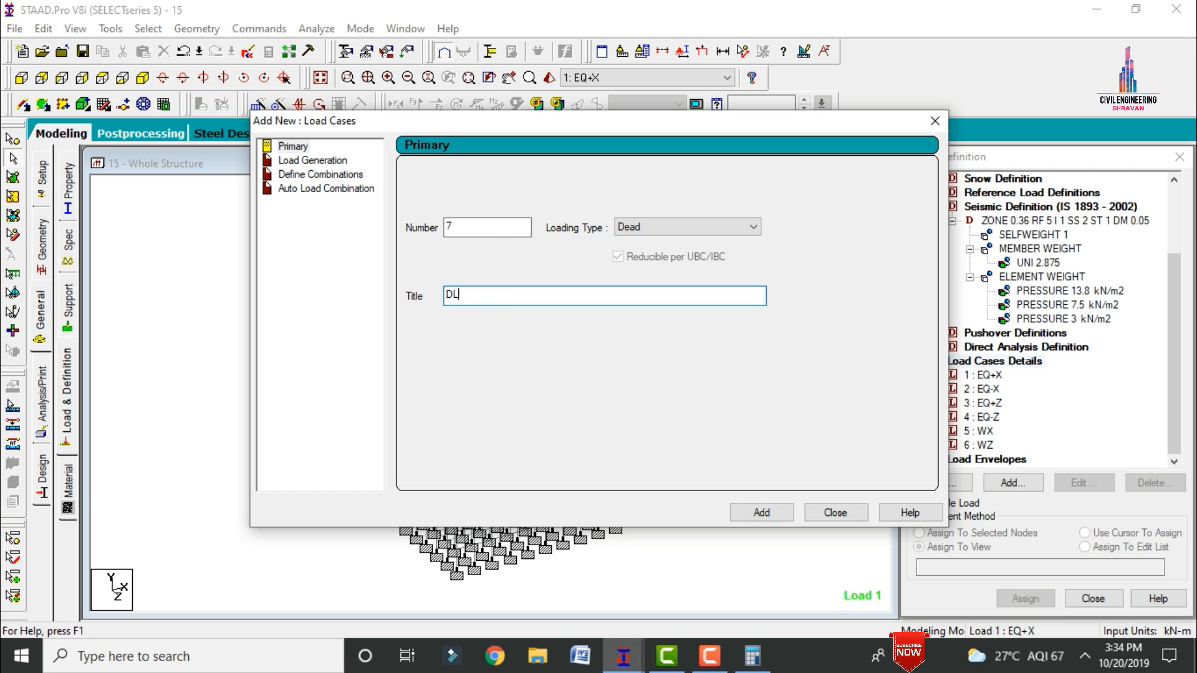
key("Return")
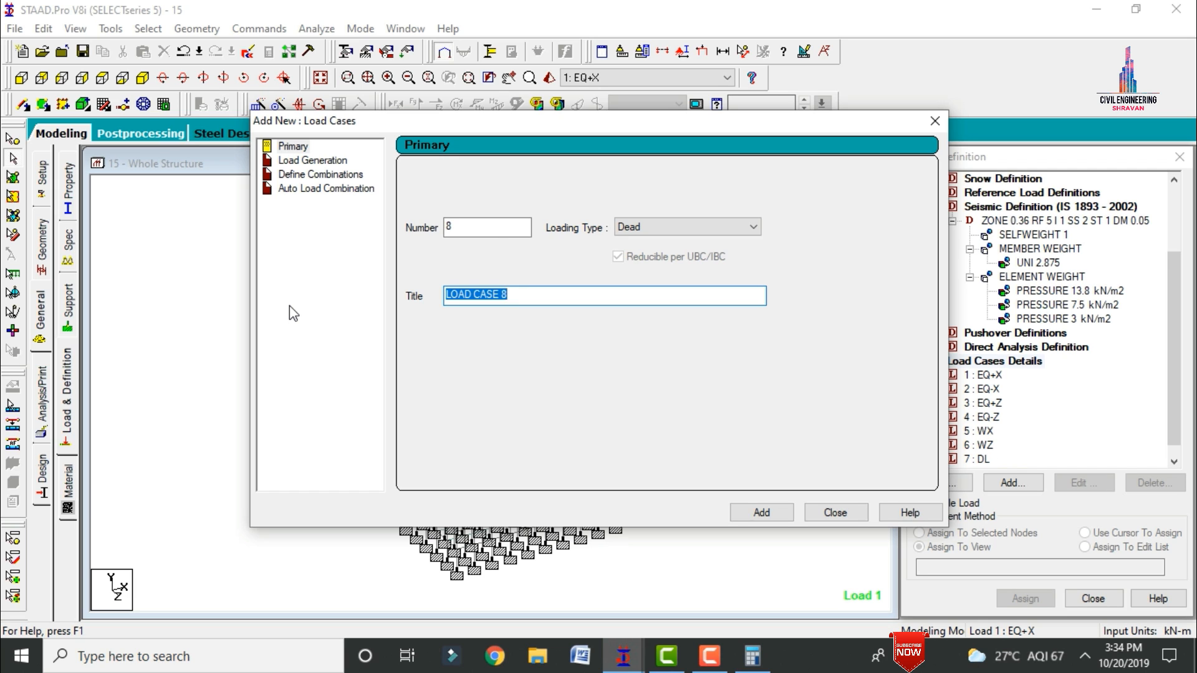
Step: Add primary load case 8 with the Live loading type and the title LL, and finish creating load cases
type("LL")
left_click(623, 231)
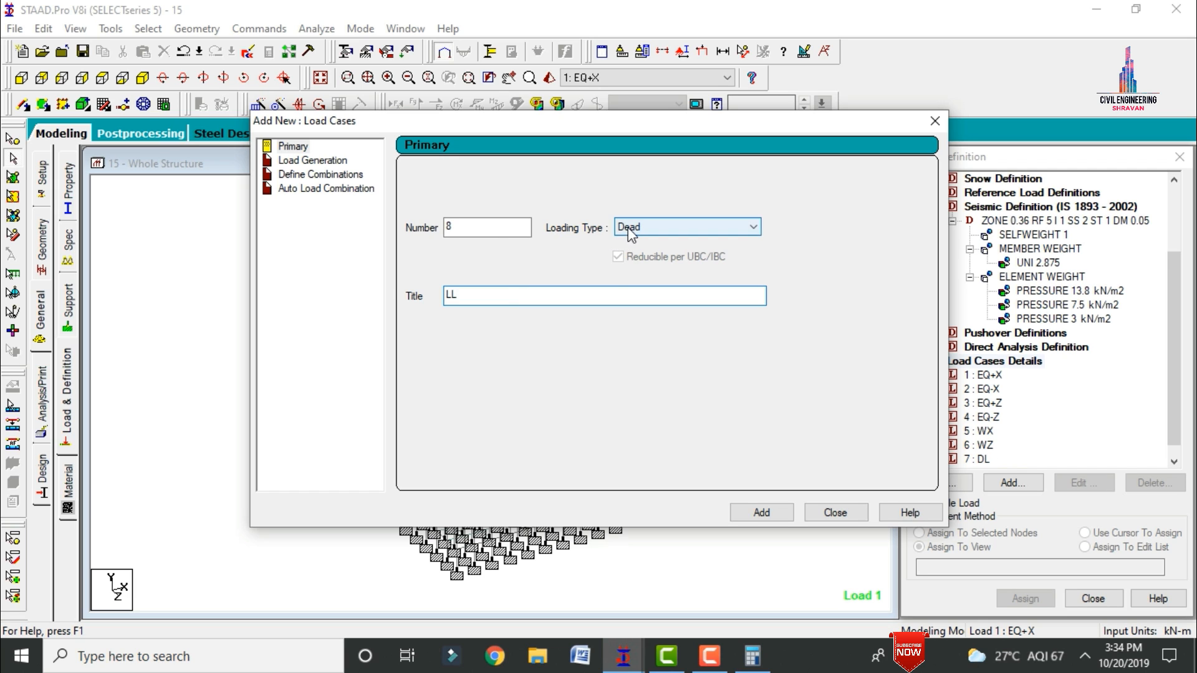
left_click(630, 255)
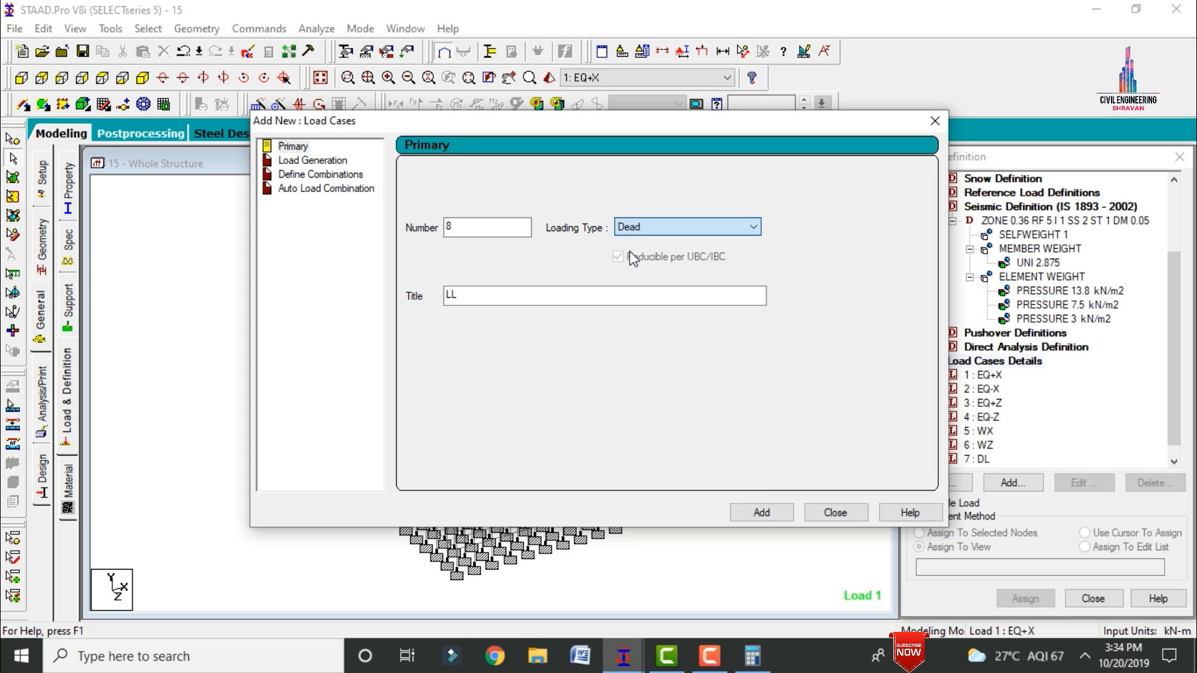
left_click(762, 511)
left_click(810, 514)
Step: Add a seismic load in the X direction with a factor of 1 to load case EQ+X
left_click(983, 348)
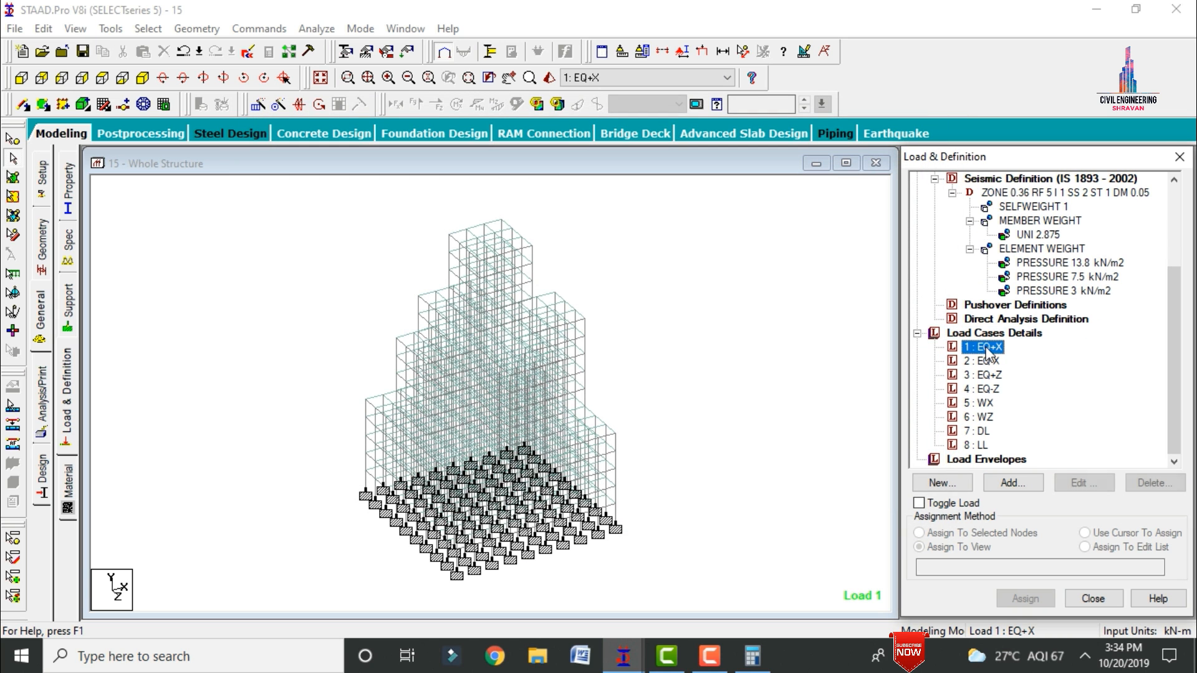
left_click(1010, 484)
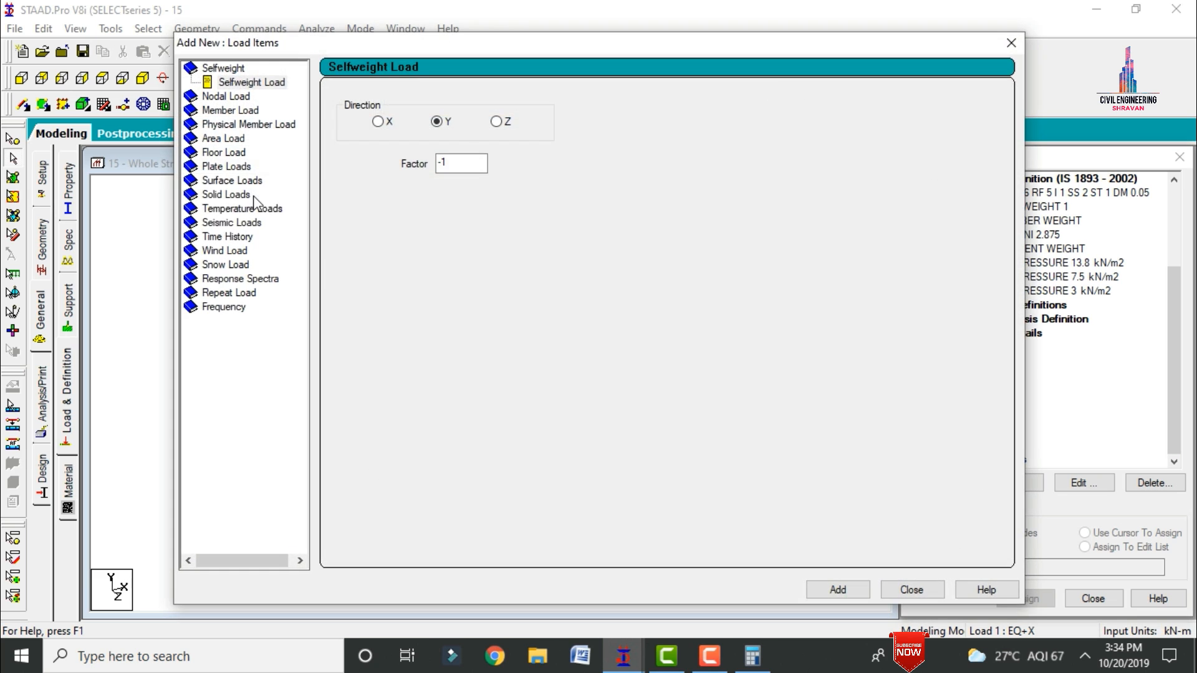
left_click(226, 224)
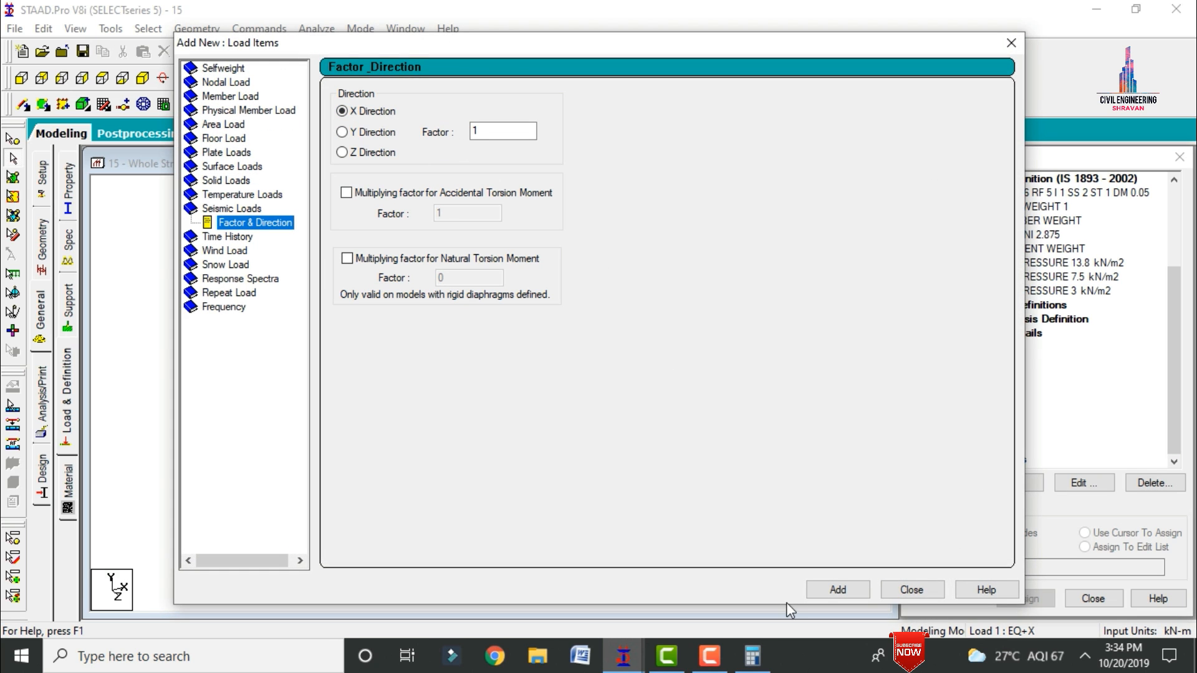
left_click(841, 587)
left_click(890, 587)
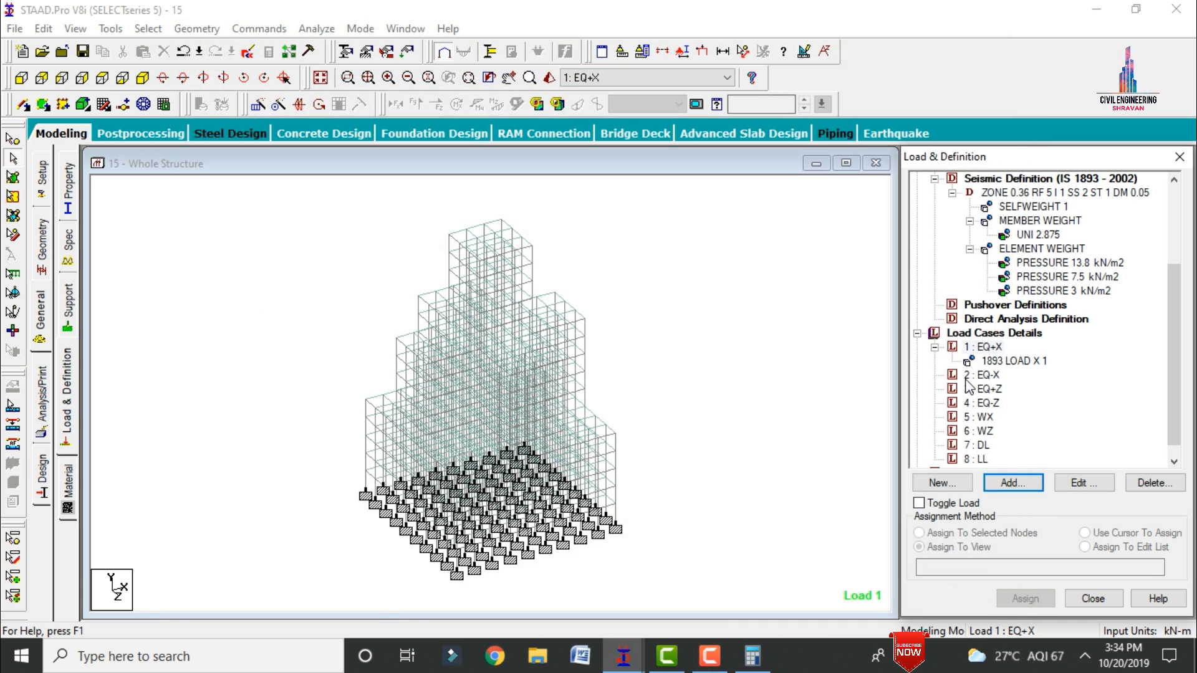
Step: Add a seismic load in the X direction with a factor of -1 to load case EQ-X
left_click(986, 375)
left_click(1007, 484)
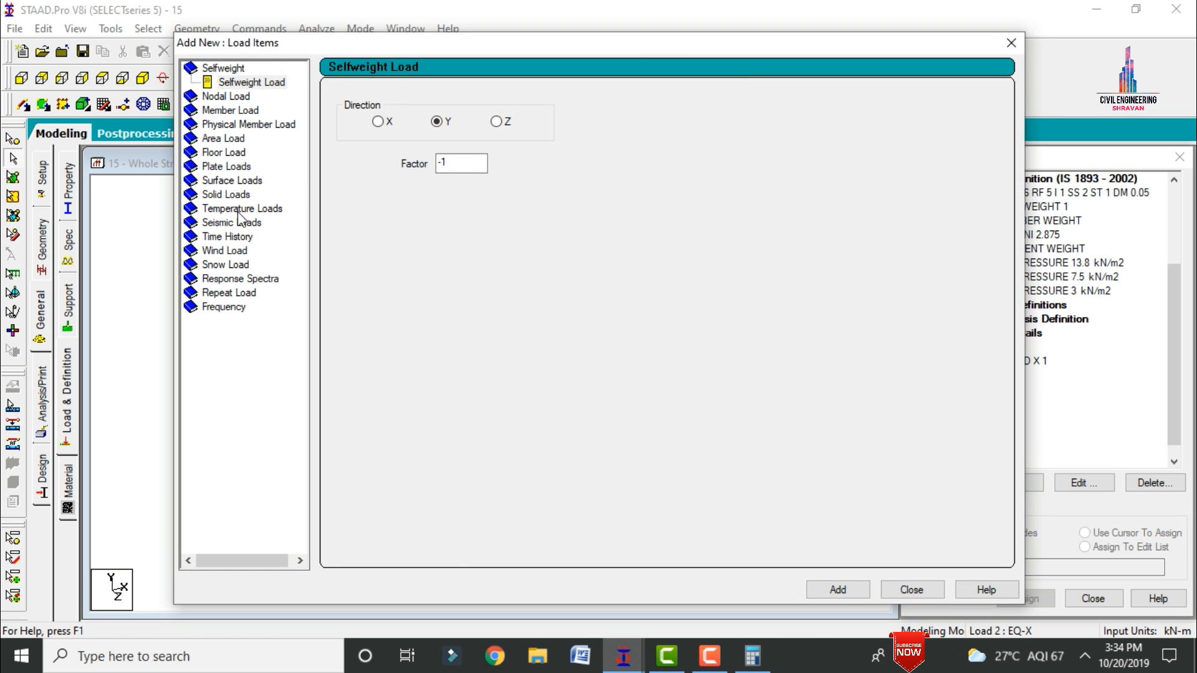
left_click(235, 215)
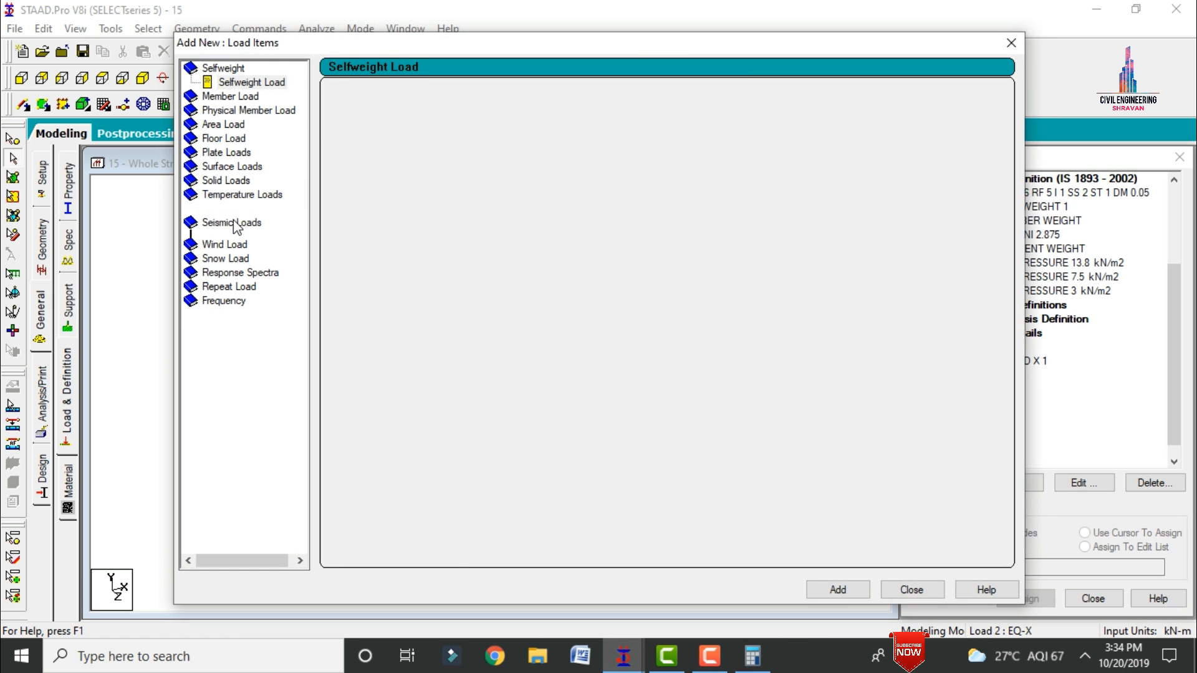
double_click(470, 134)
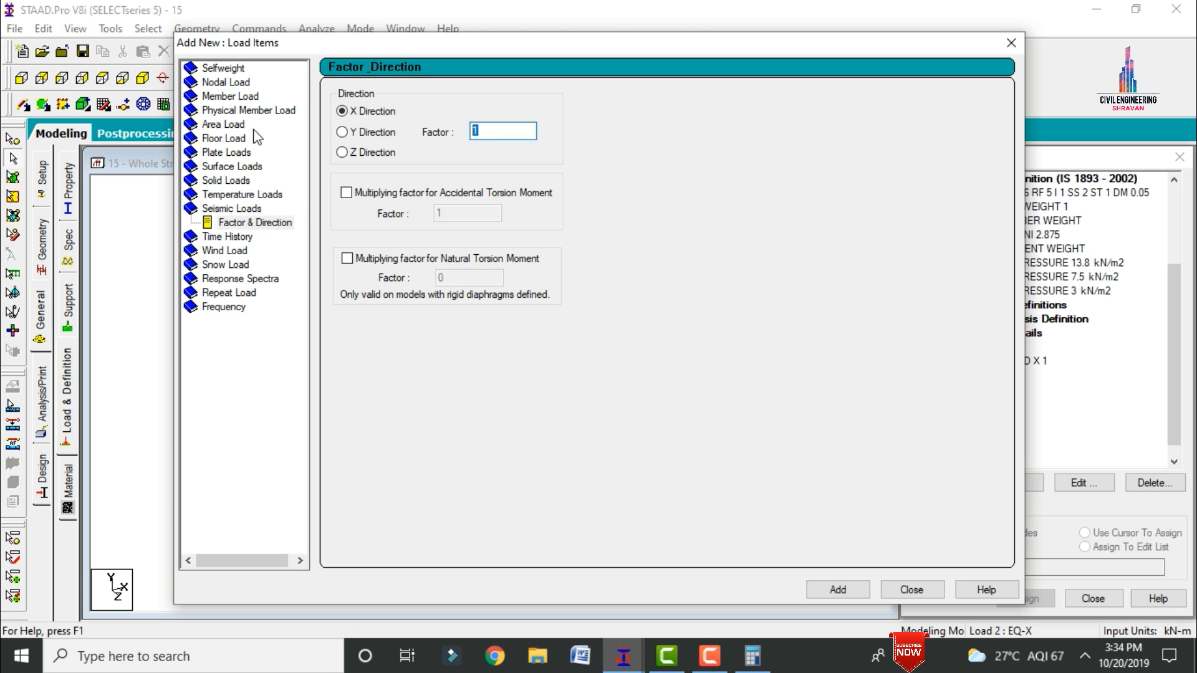
type("-1")
left_click(907, 587)
Step: Add a seismic load in the Z direction with a factor of 1 to load case EQ+Z
left_click(988, 402)
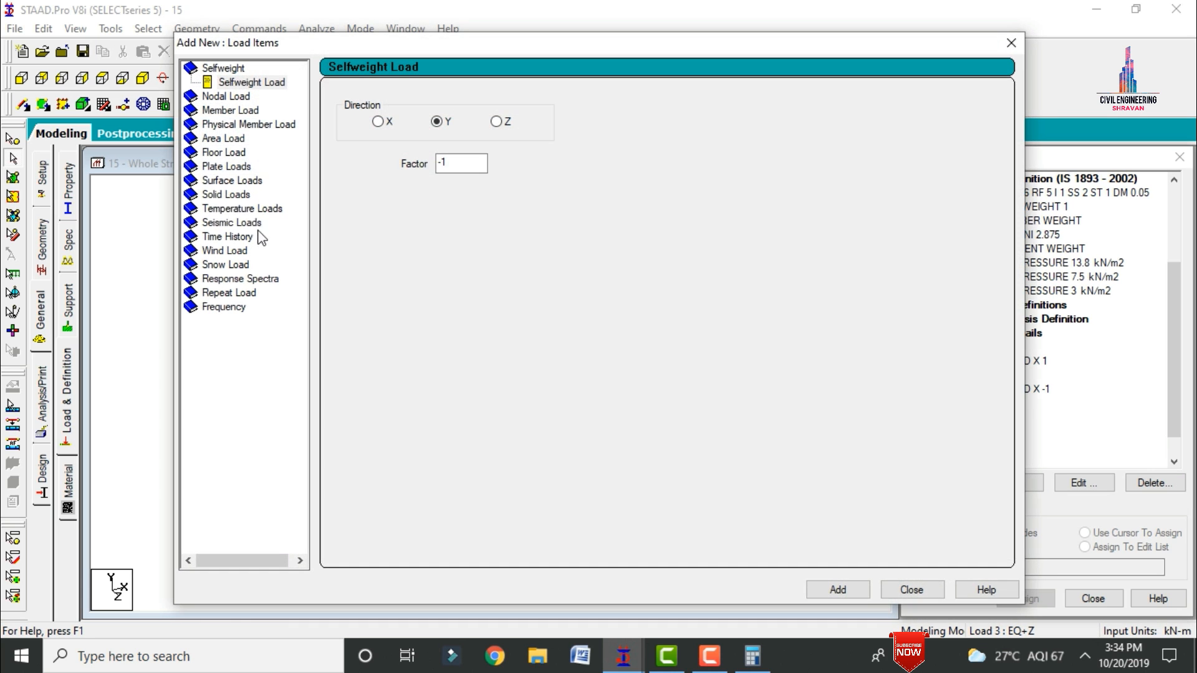
left_click(218, 224)
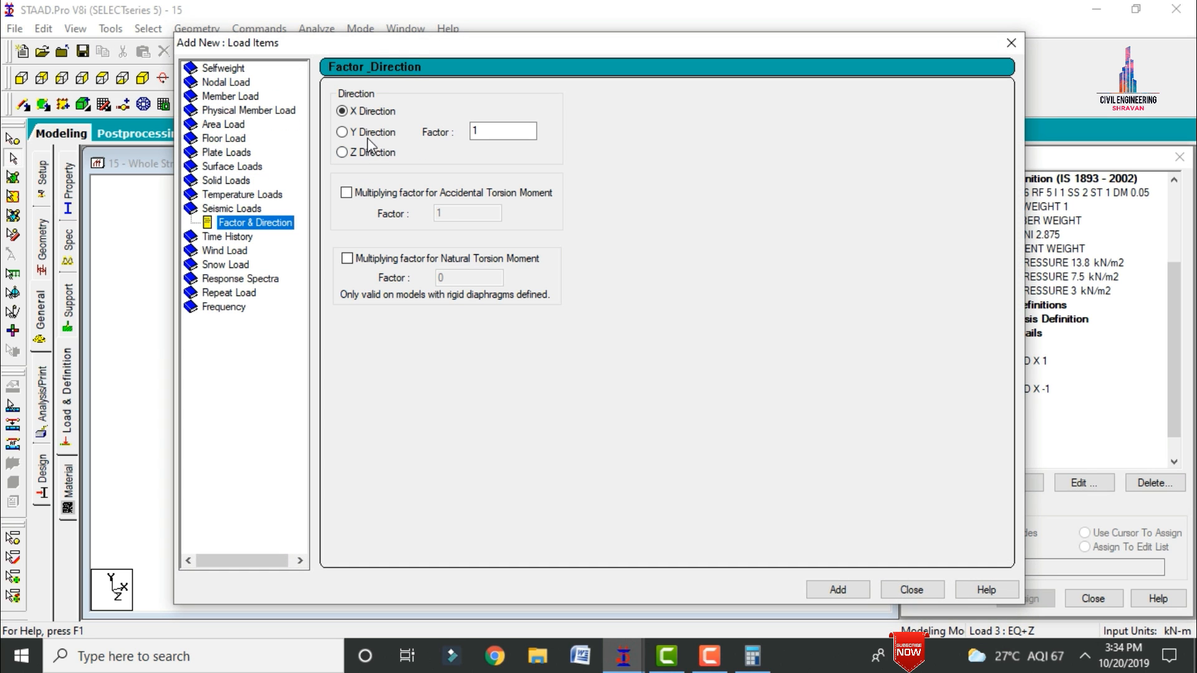
left_click(357, 154)
left_click(841, 592)
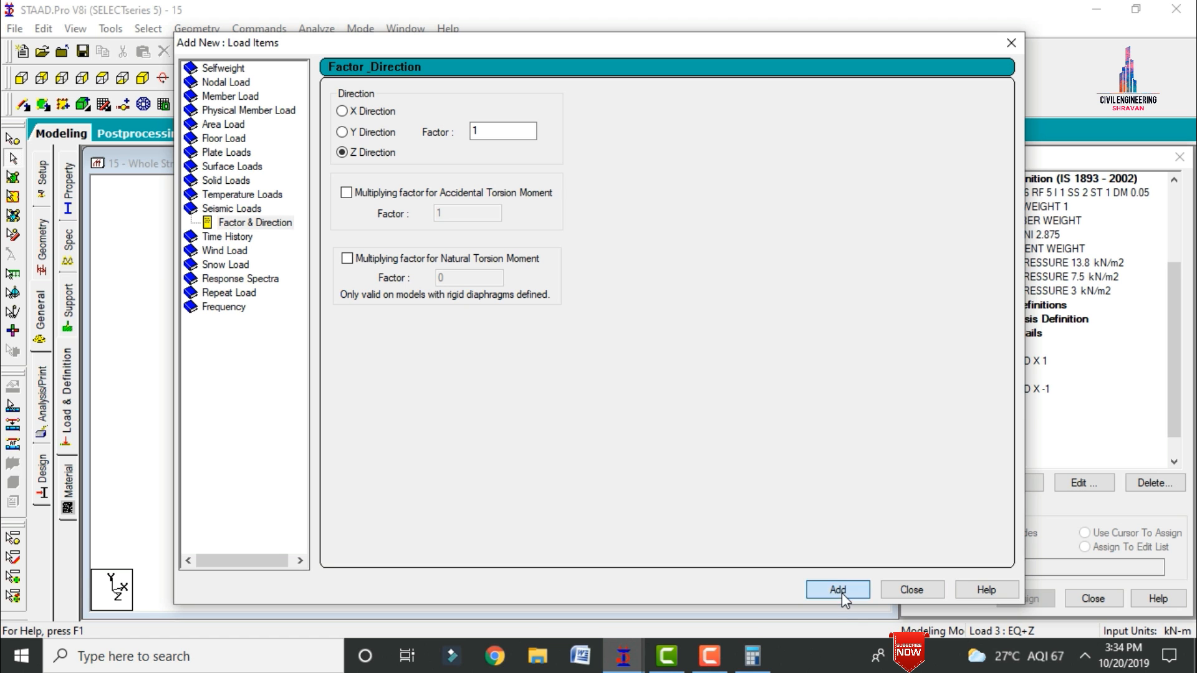
left_click(901, 581)
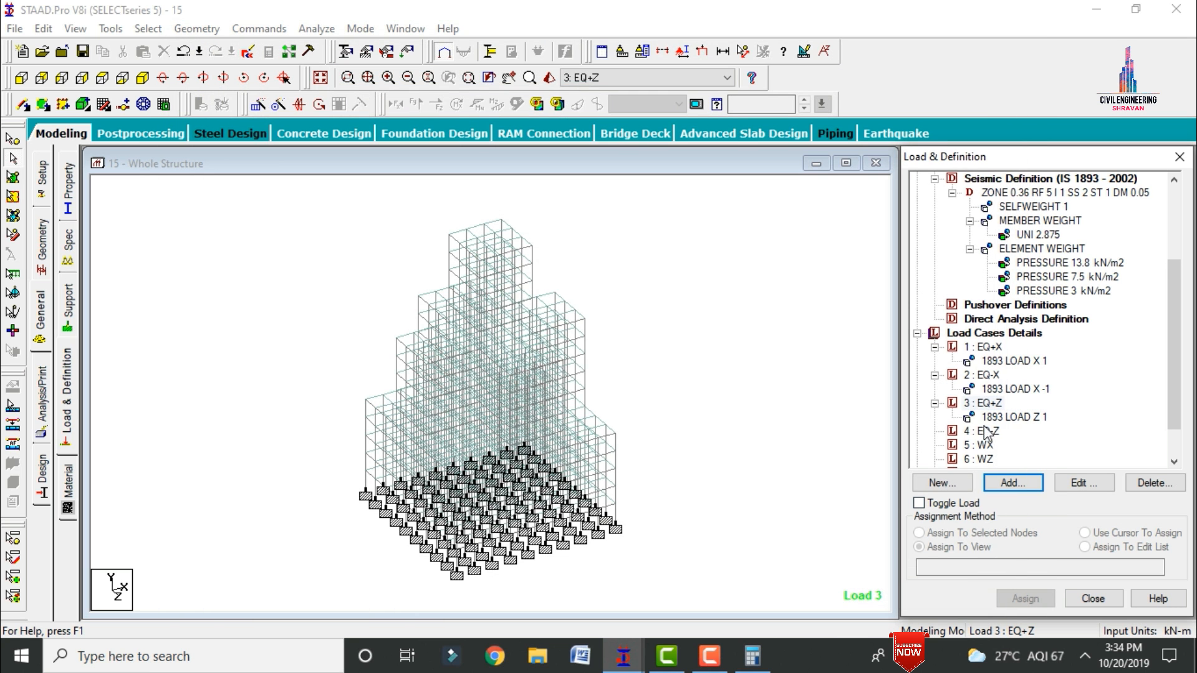
Step: Add a seismic load in the Z direction with a factor of -1 to load case EQ-Z
left_click(988, 432)
left_click(1005, 483)
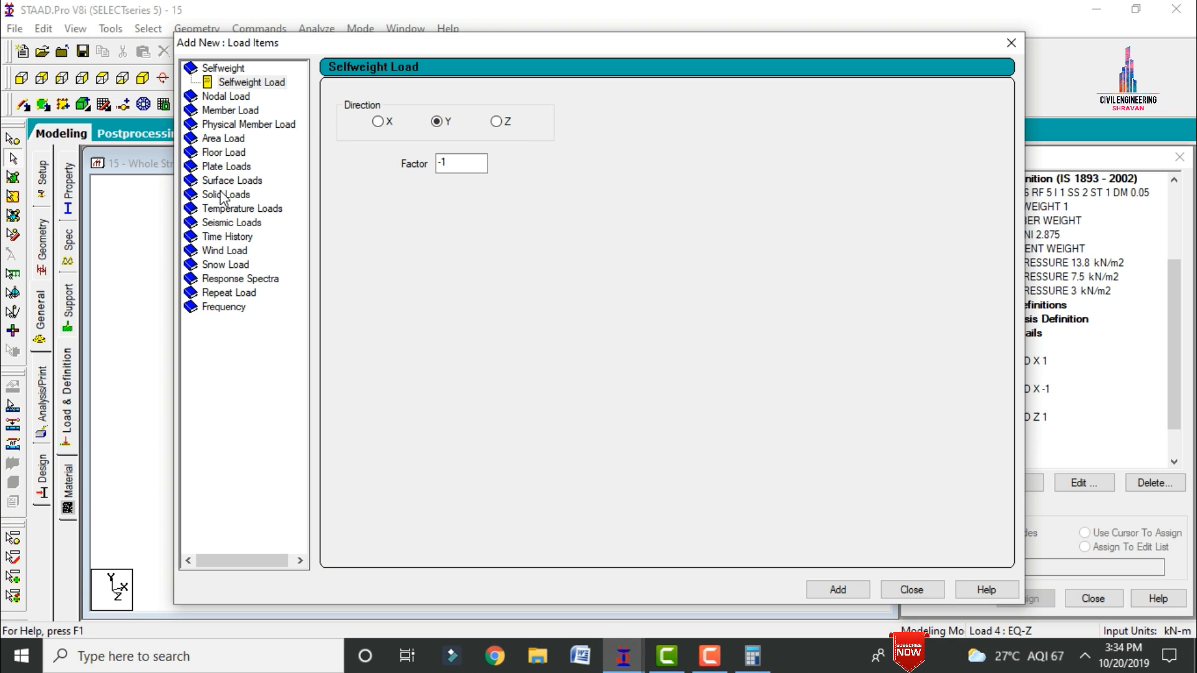
left_click(230, 223)
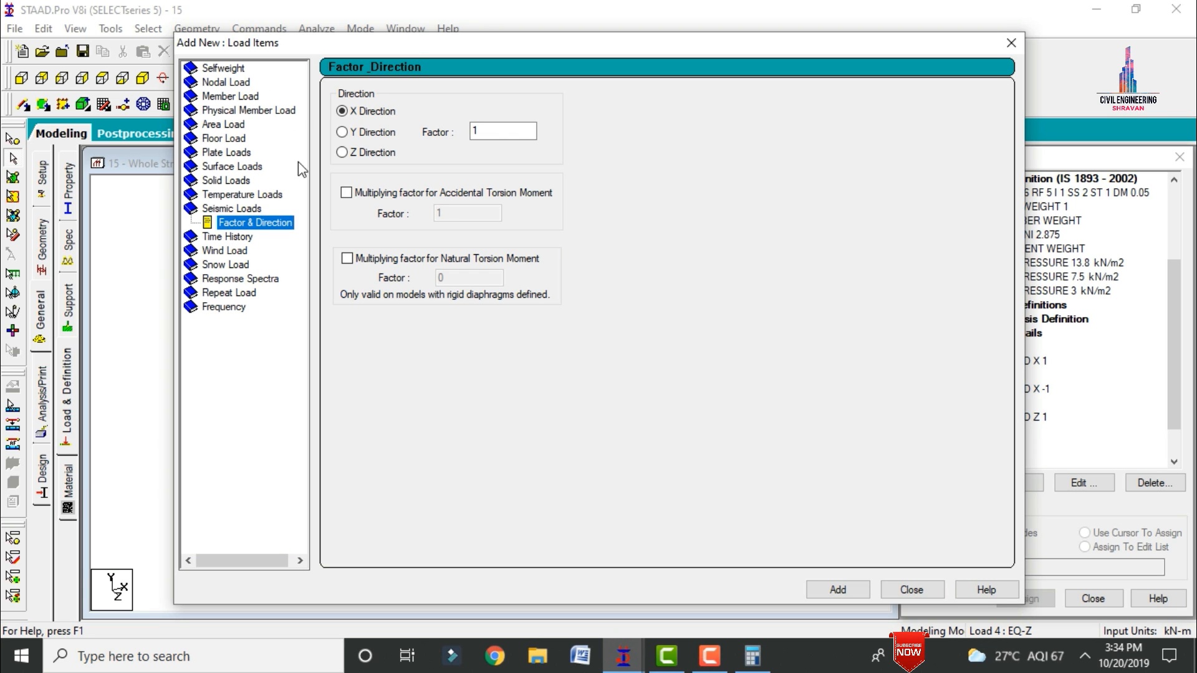
left_click(356, 152)
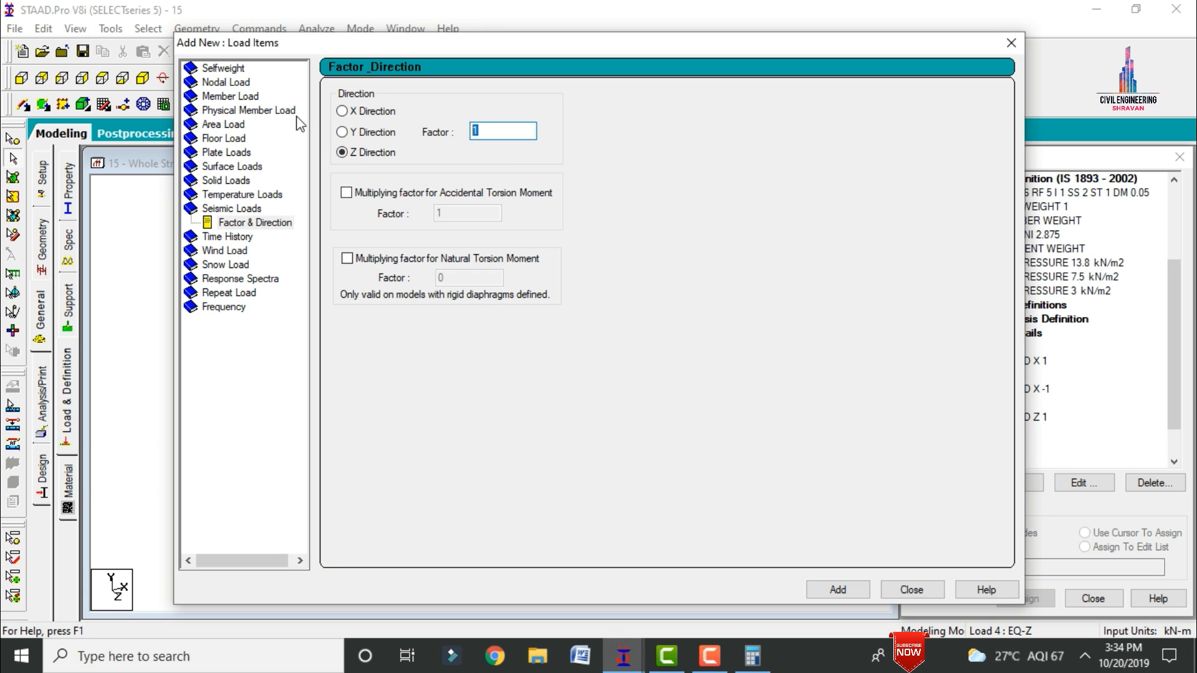
key("Return")
left_click(1005, 45)
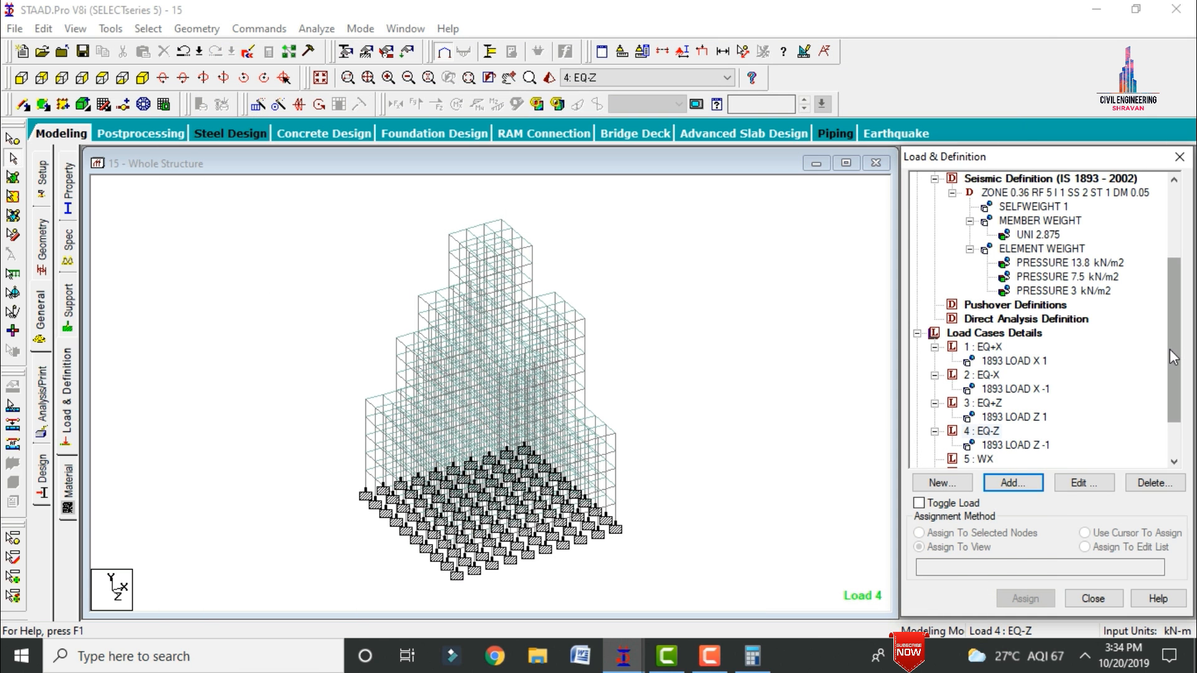
Step: Add two type 1 wind loads on the X windward face, with factors 1 and -1, to load case WX
left_click_drag(1169, 349, 1169, 380)
left_click(979, 402)
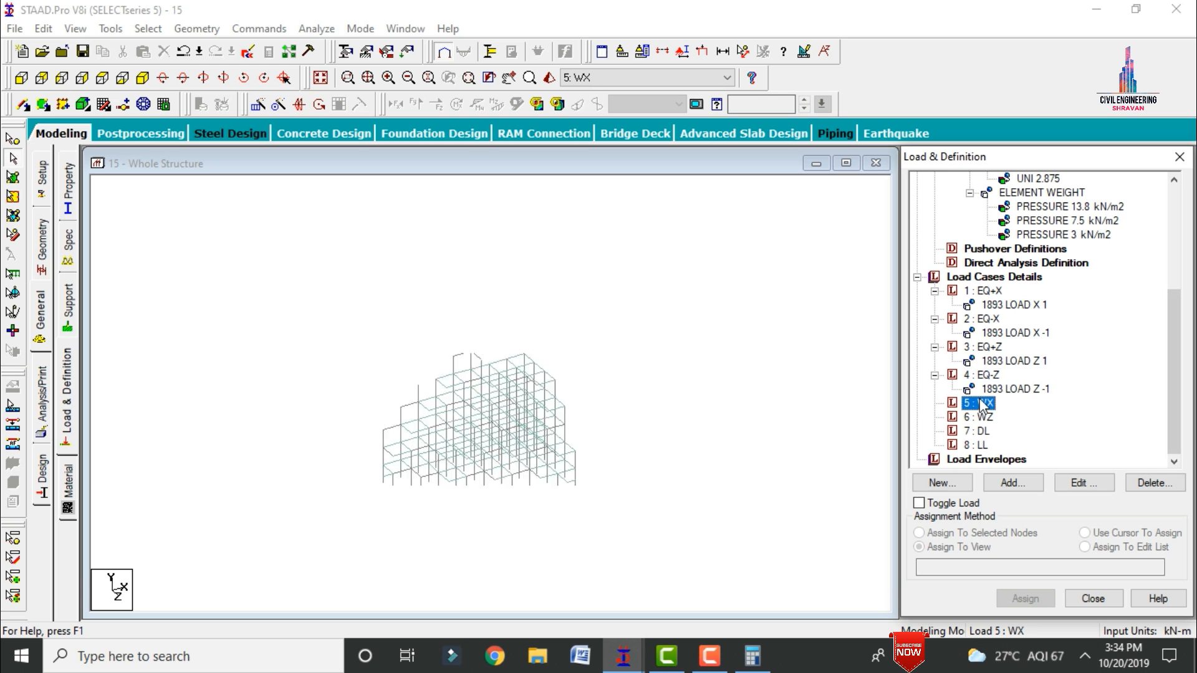
left_click(1001, 488)
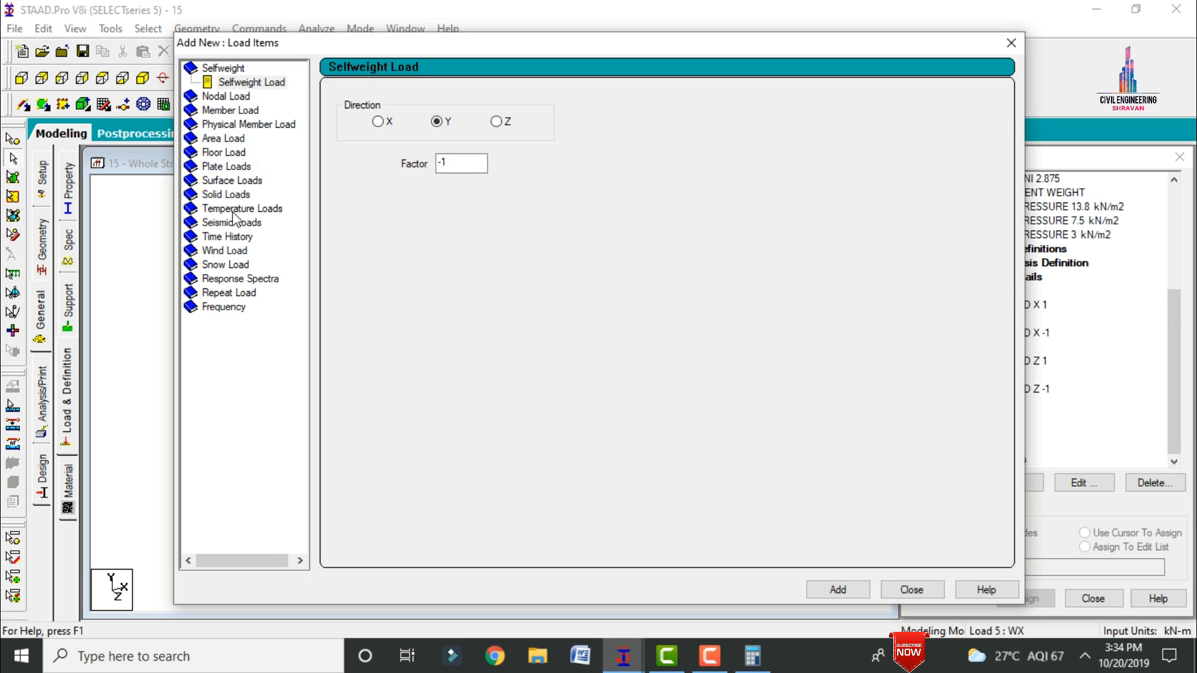
left_click(226, 251)
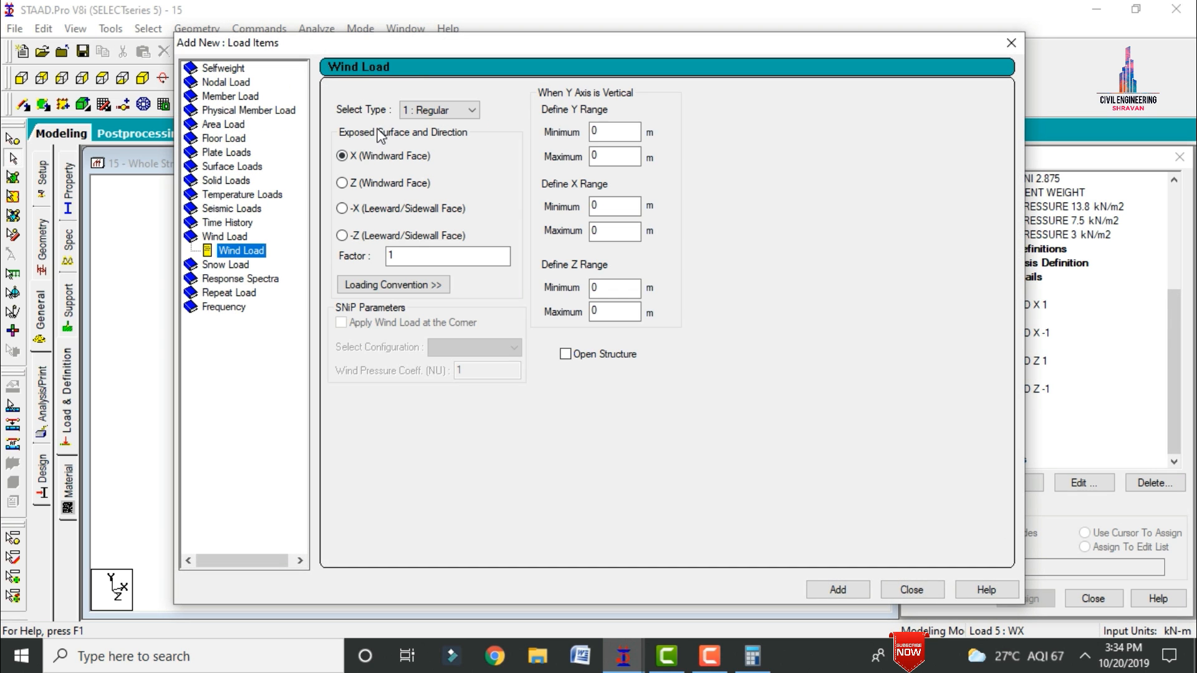
left_click(820, 587)
double_click(447, 260)
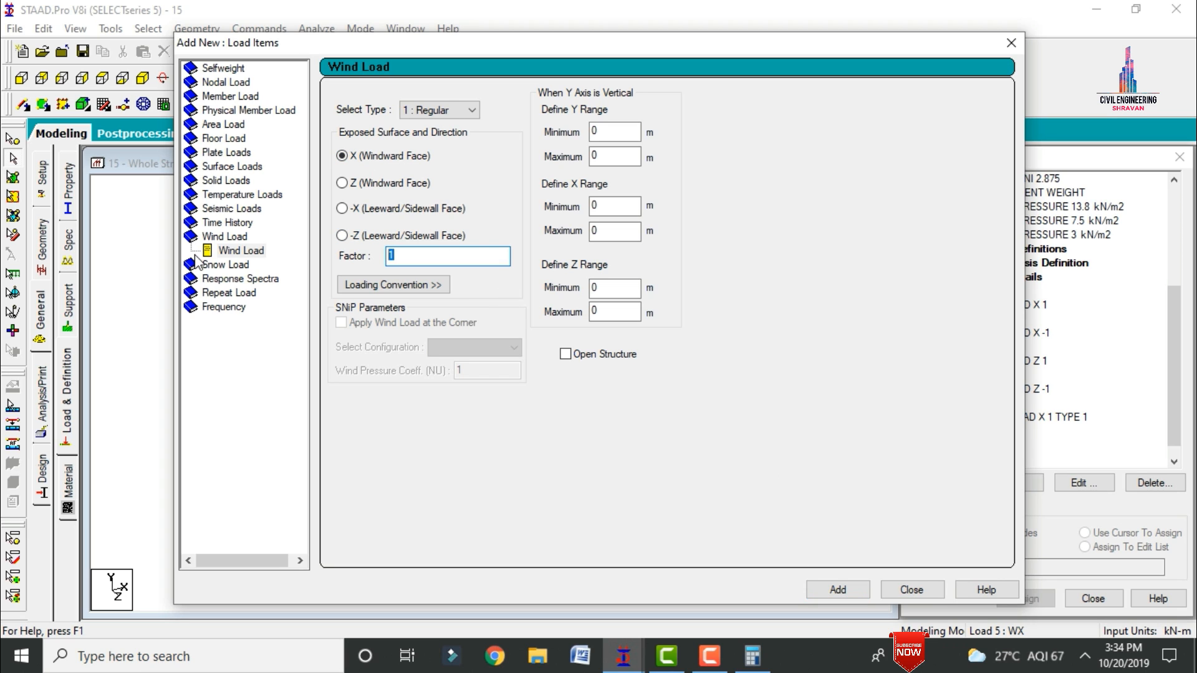
type("-1")
key("Return")
left_click(912, 590)
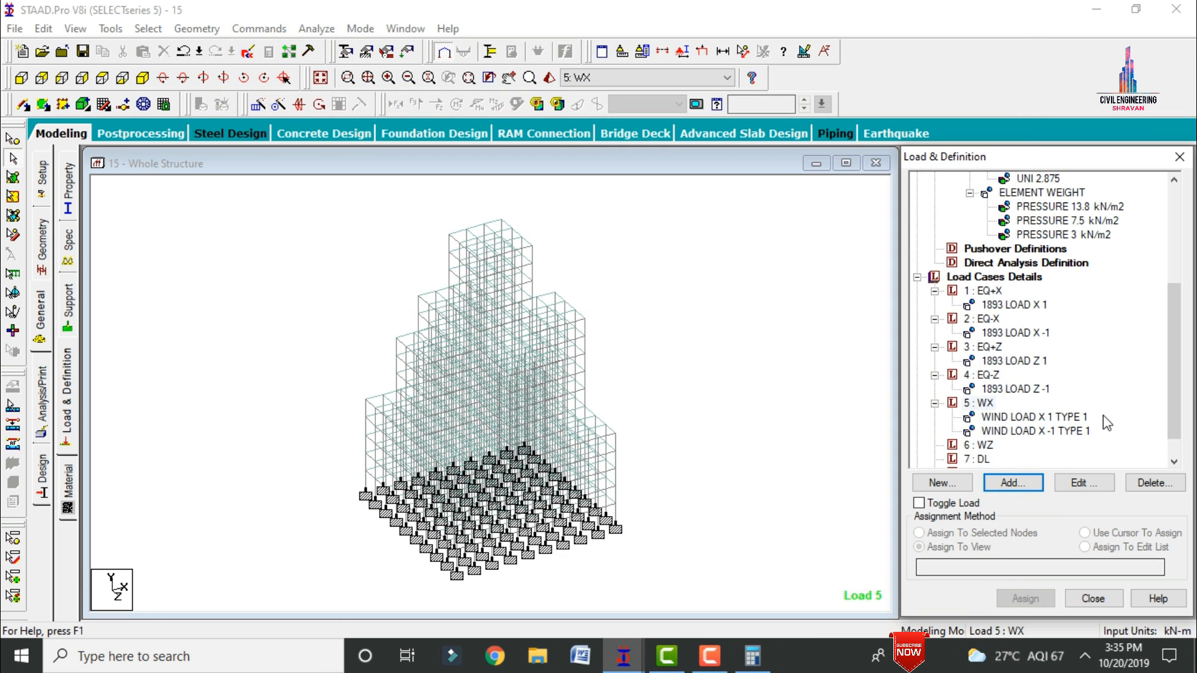
Step: Add two type 1 wind loads on the Z windward face, with factors 1 and -1, to load case WZ
scroll(1172, 405, "down", 1)
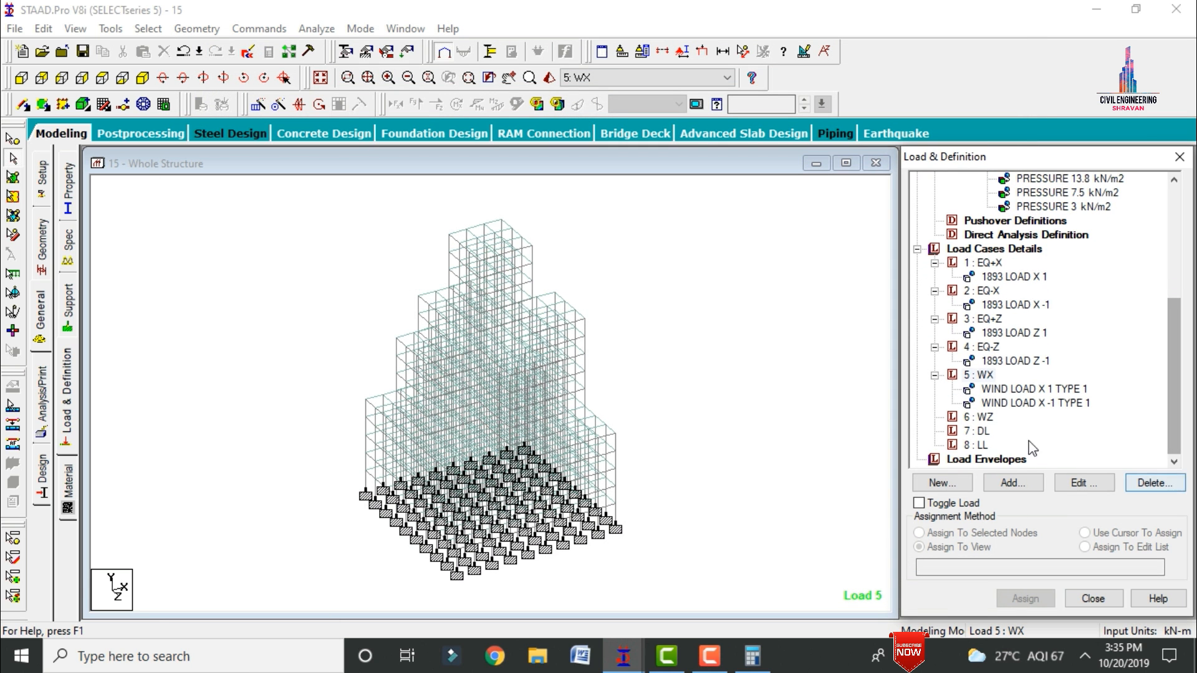
left_click(982, 417)
left_click(1012, 483)
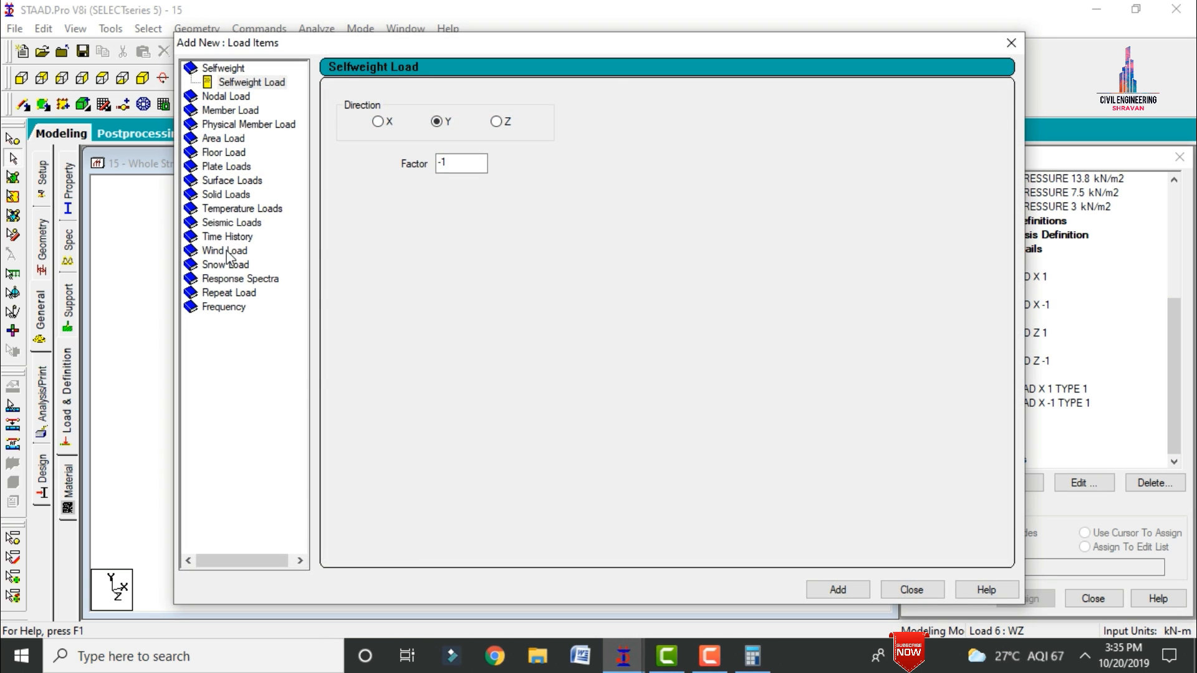
left_click(228, 250)
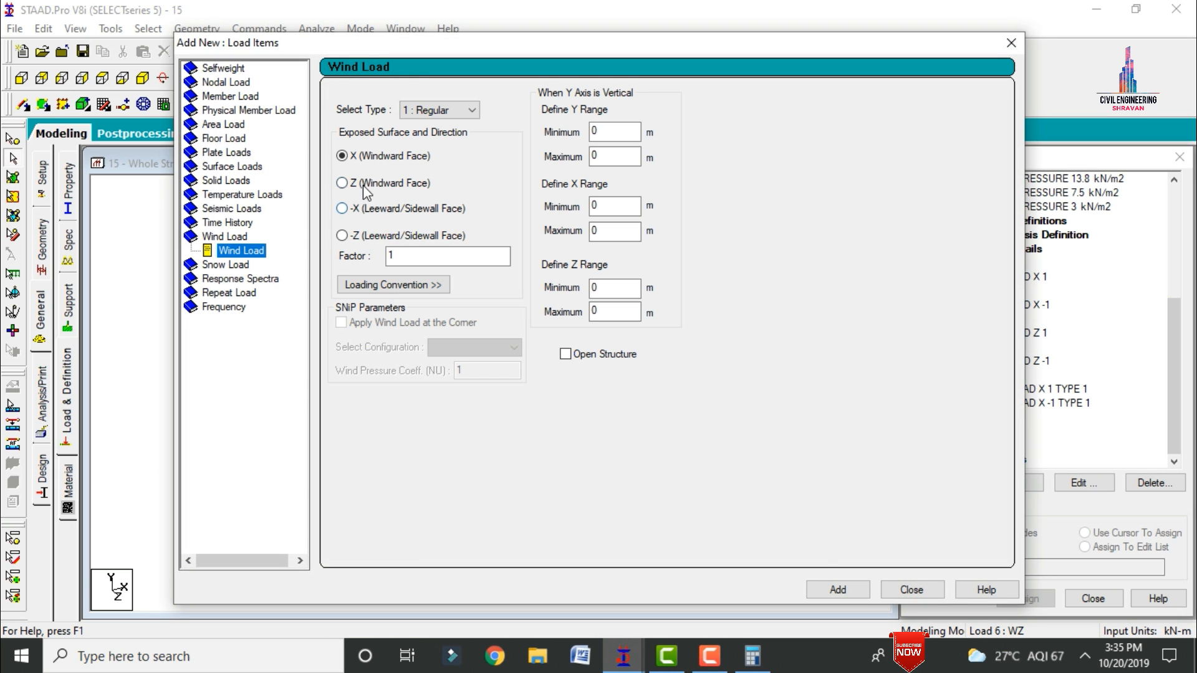
left_click(364, 184)
left_click(829, 588)
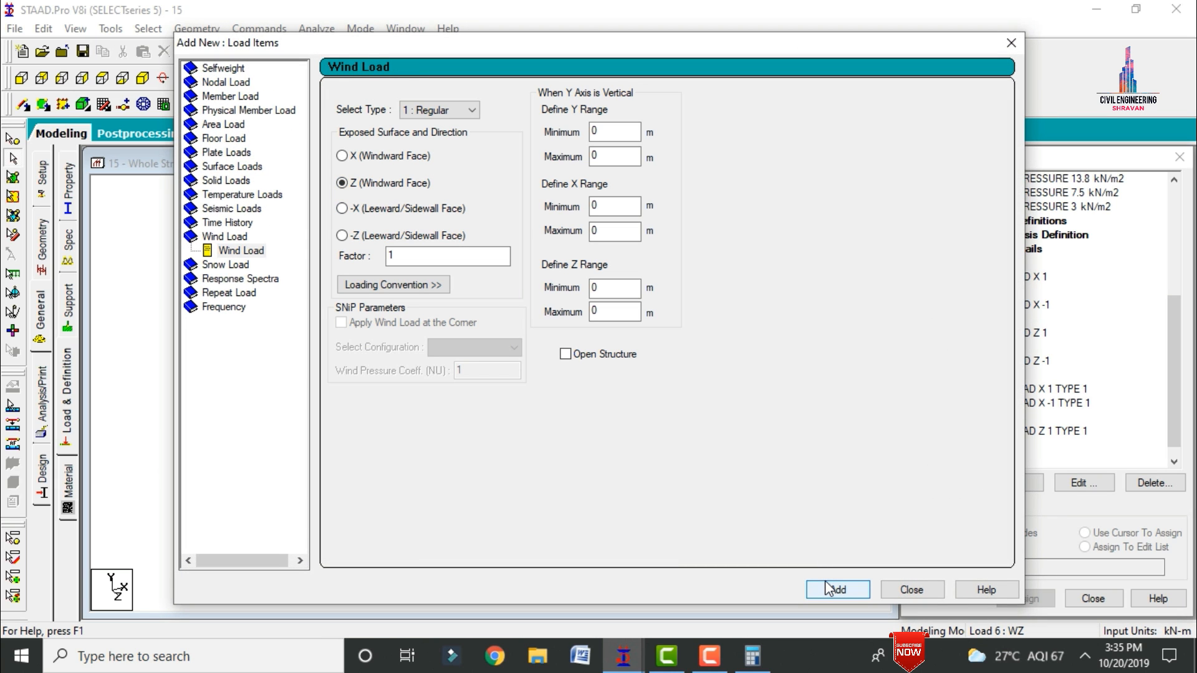
double_click(449, 256)
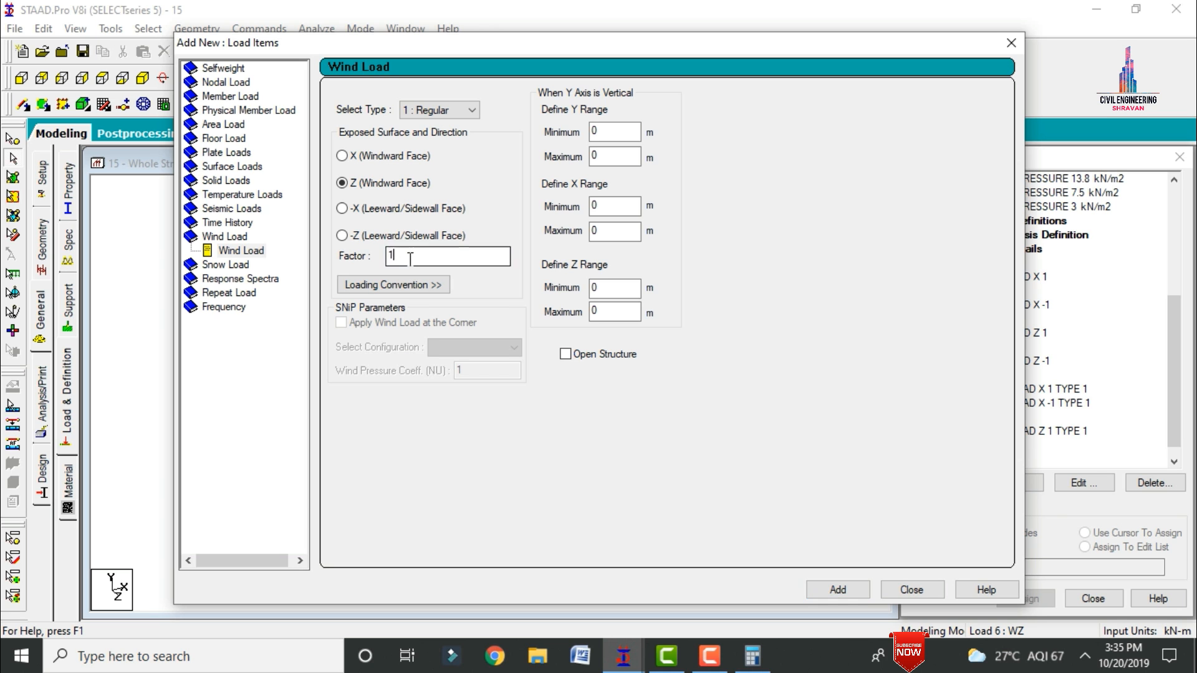
type("-1")
key("Return")
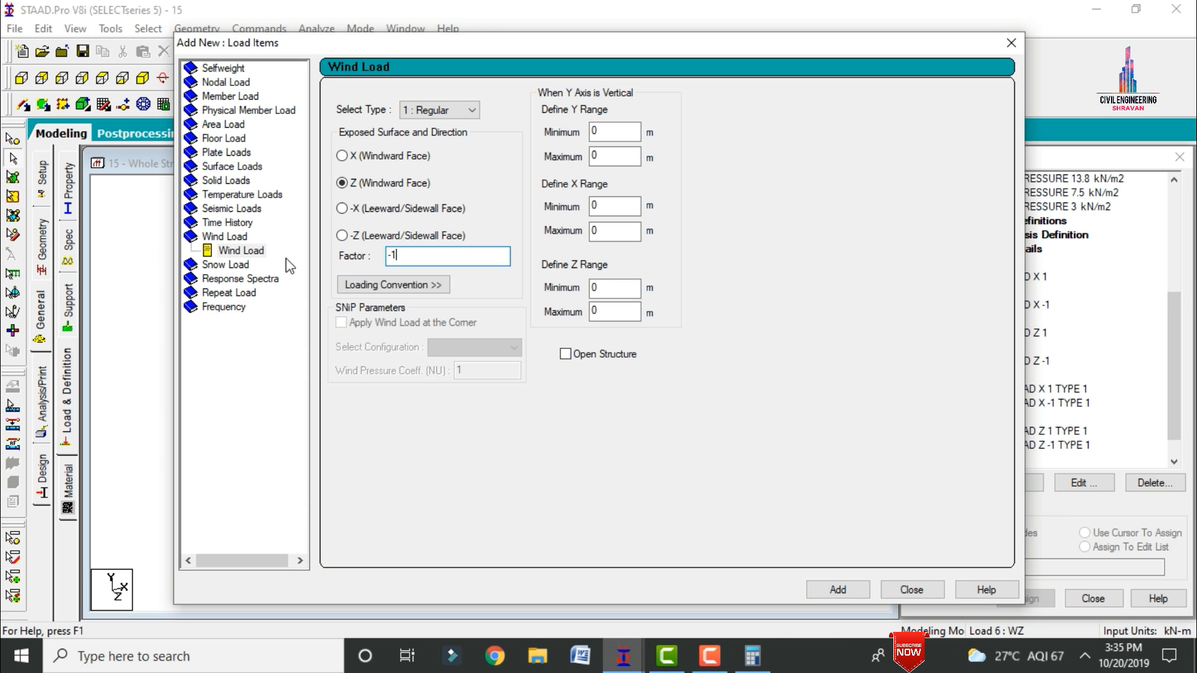
left_click(925, 590)
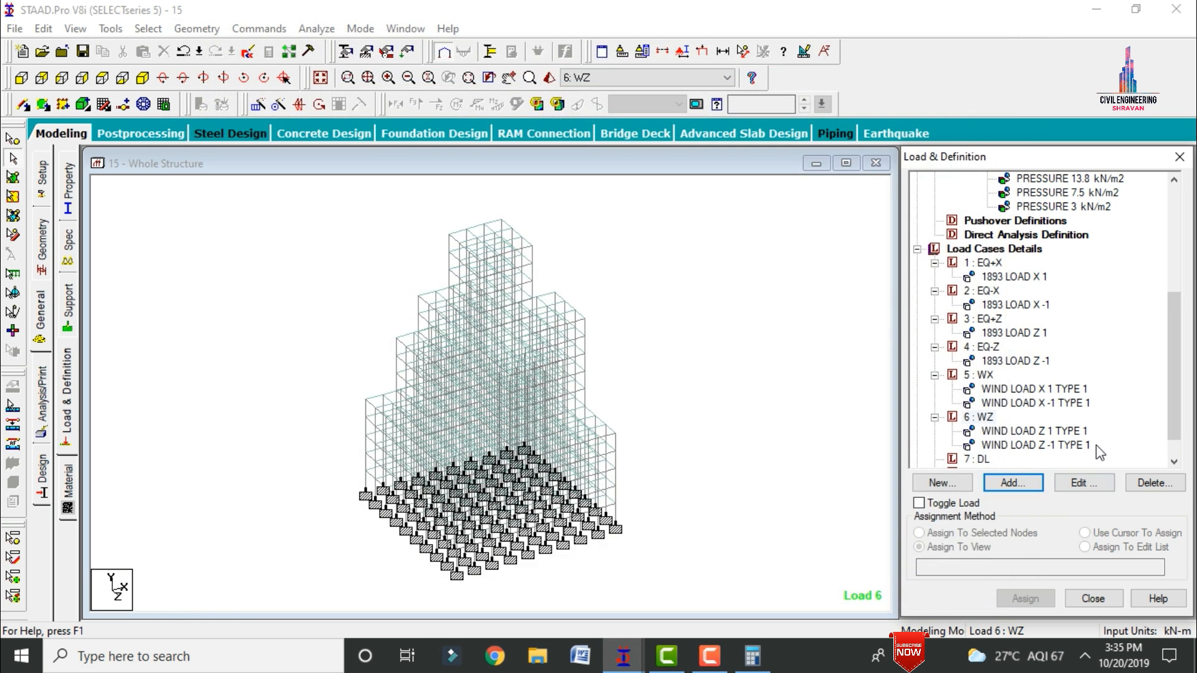
Step: Add a selfweight load in the Y direction with a factor of -1 to load case DL
scroll(1172, 376, "down", 2)
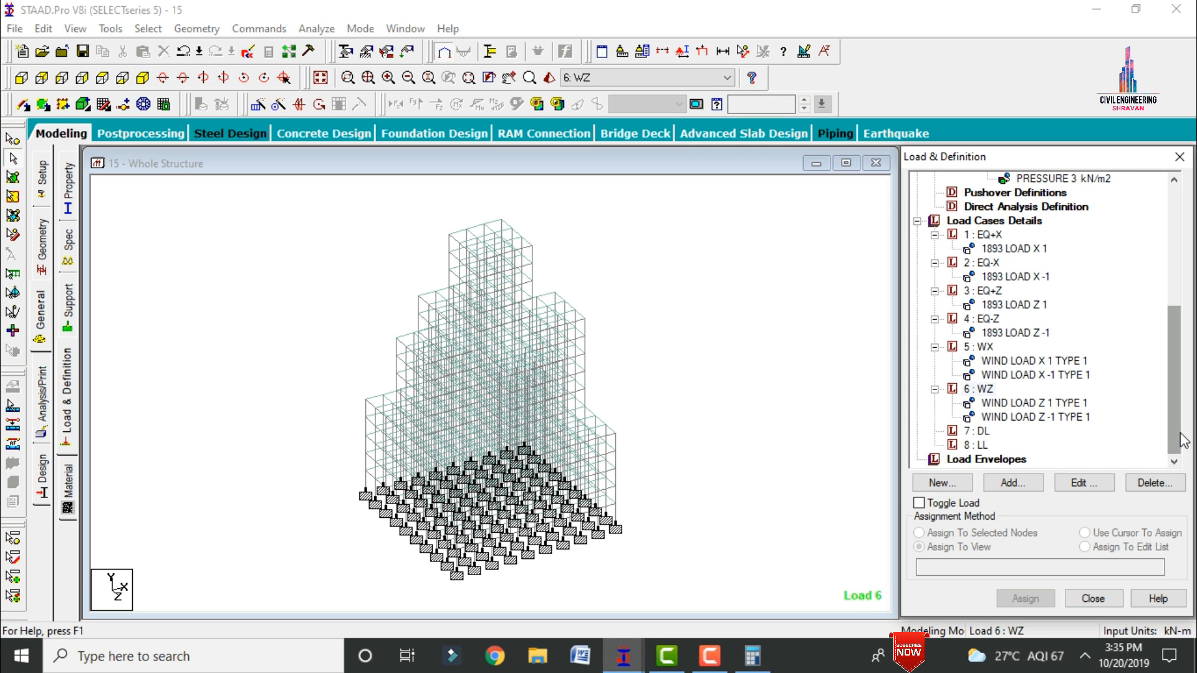
left_click(978, 432)
left_click(1012, 482)
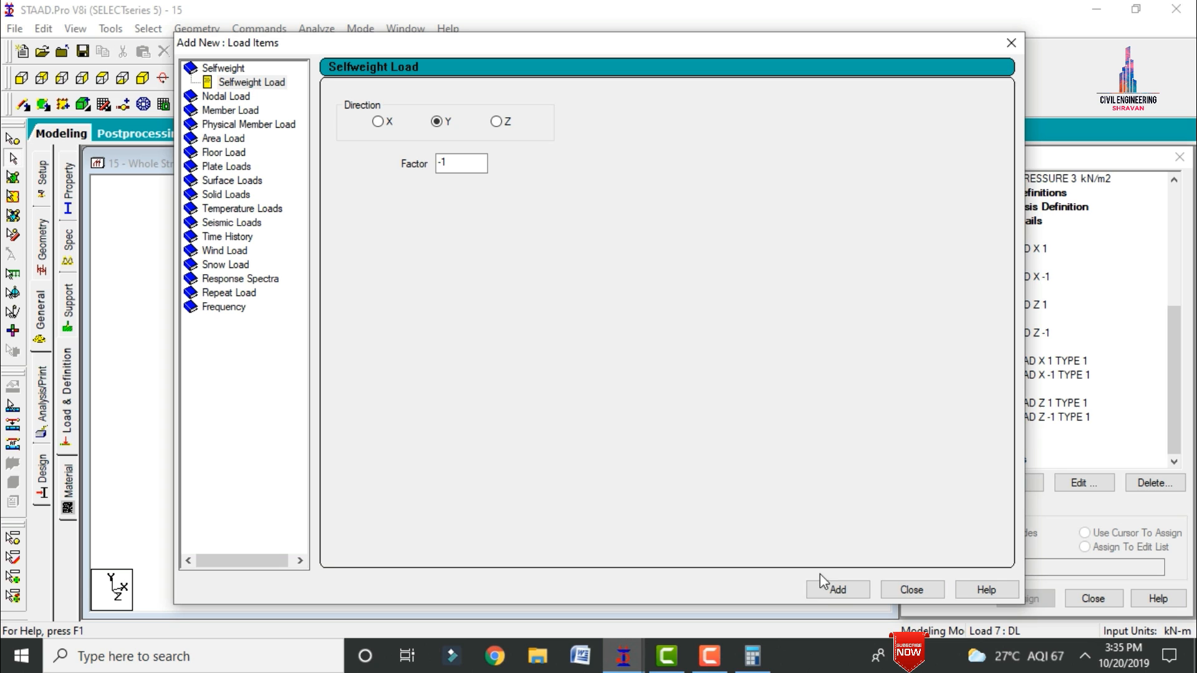
left_click(825, 589)
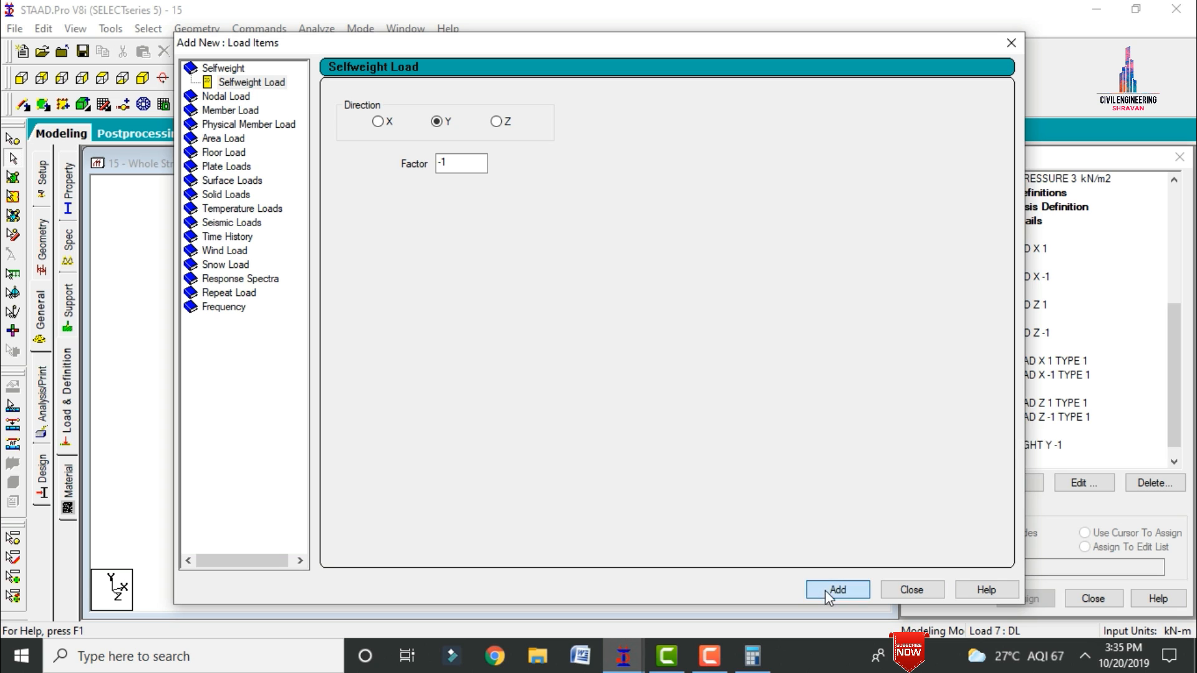
Step: Calculate 0.23 × 3 × 20 in Calculator and add a uniform member force of -13.8 kN/m in GY to load case DL
left_click(228, 110)
double_click(493, 142)
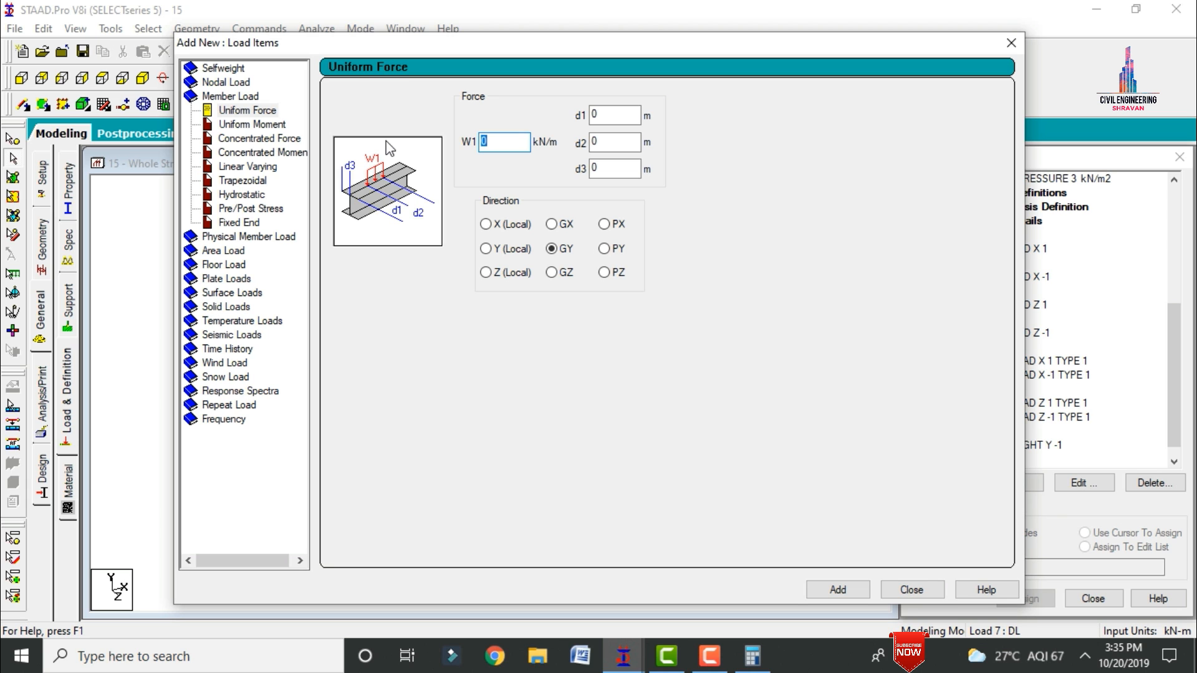
left_click(751, 665)
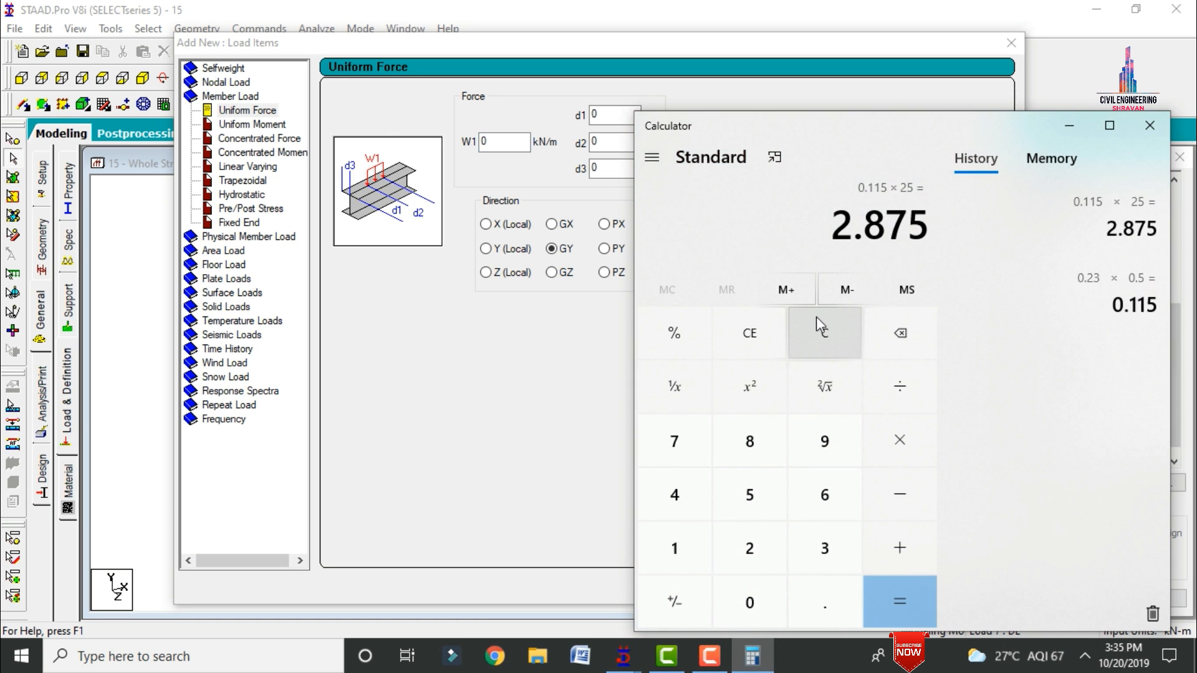
type("0.")
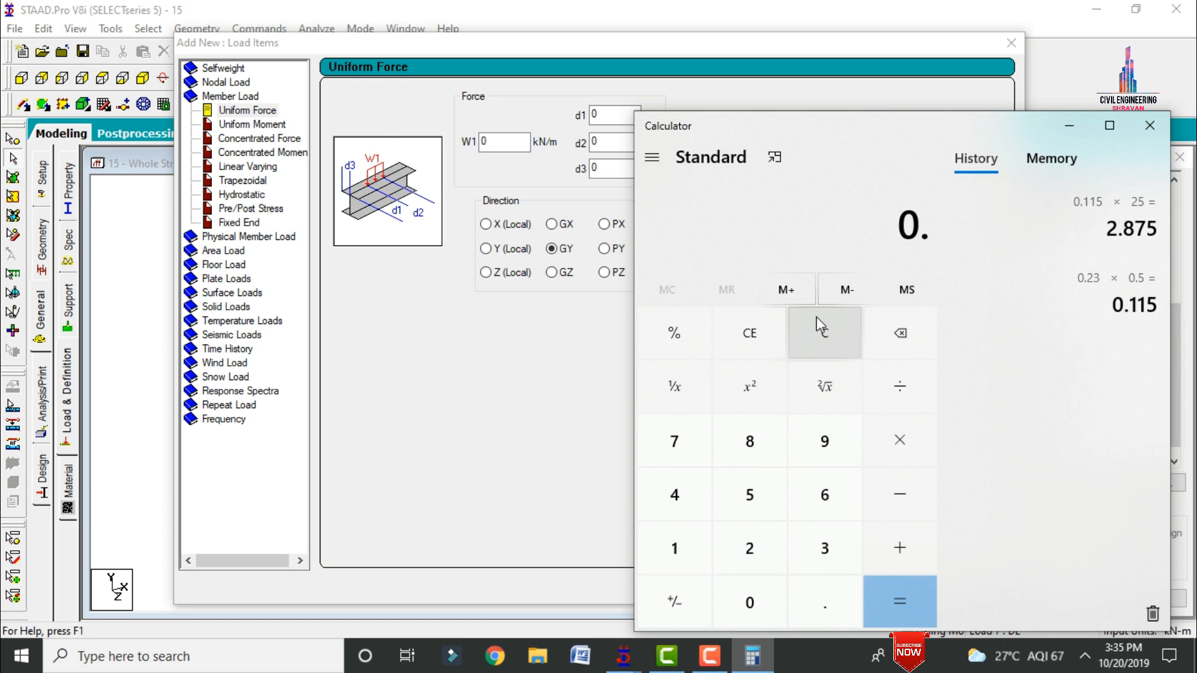
type("23")
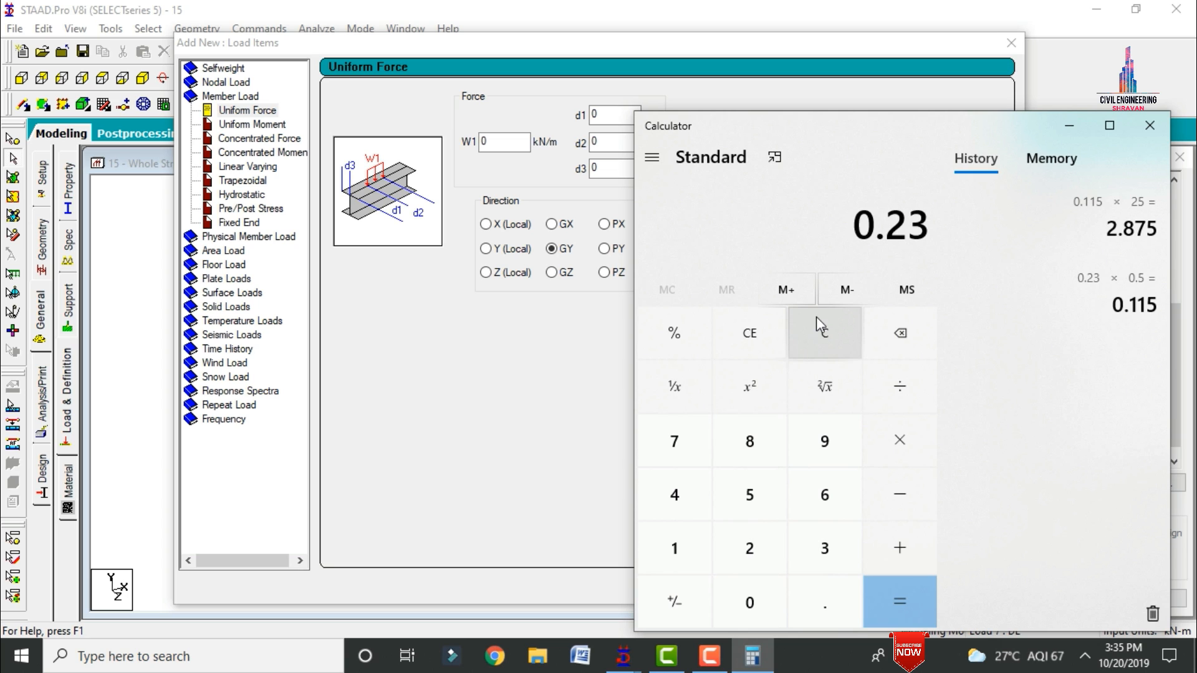
type("*3*20")
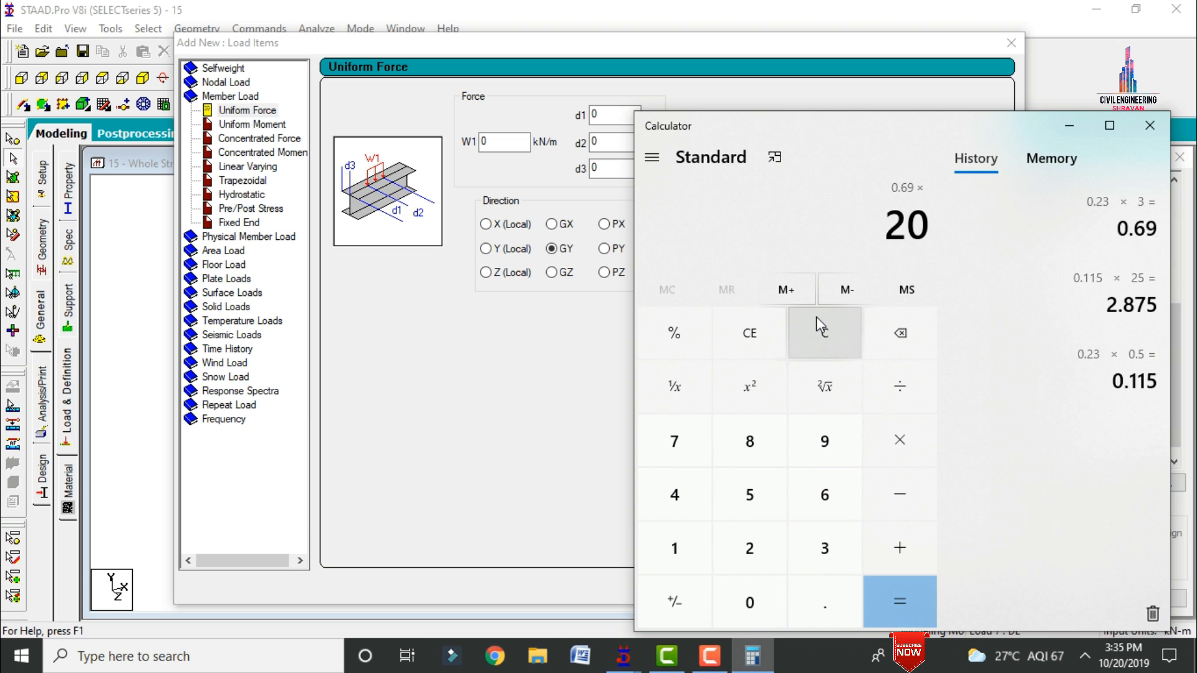
key("Return")
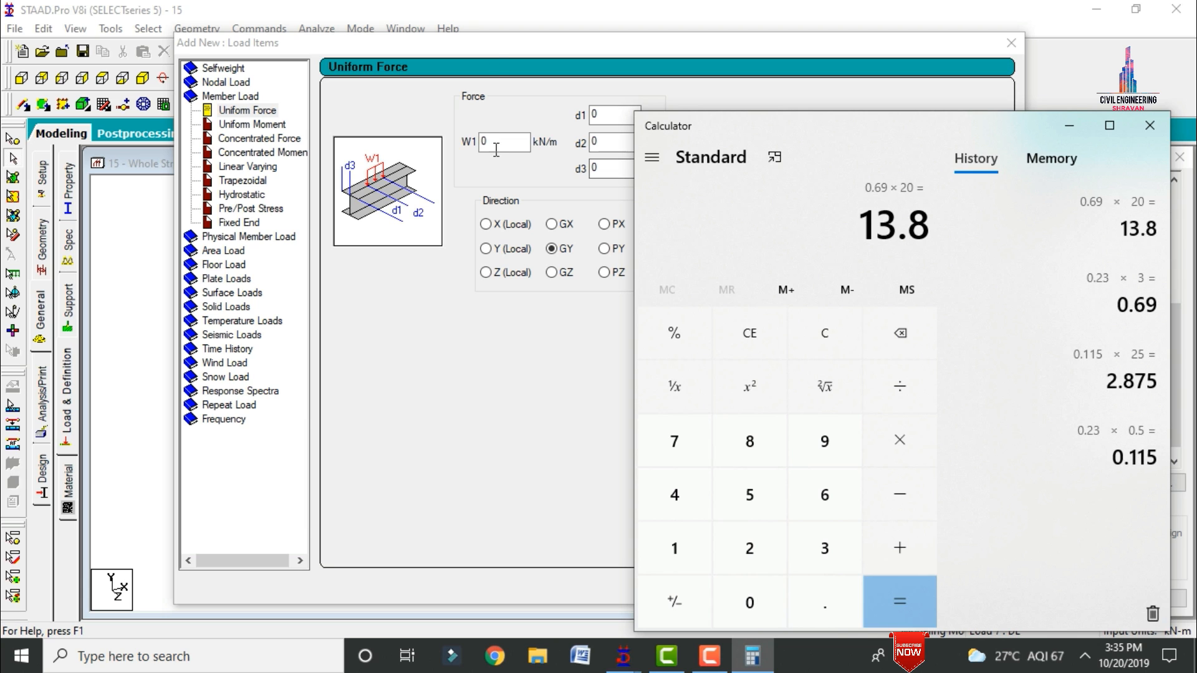
left_click(499, 142)
left_click_drag(499, 143, 323, 159)
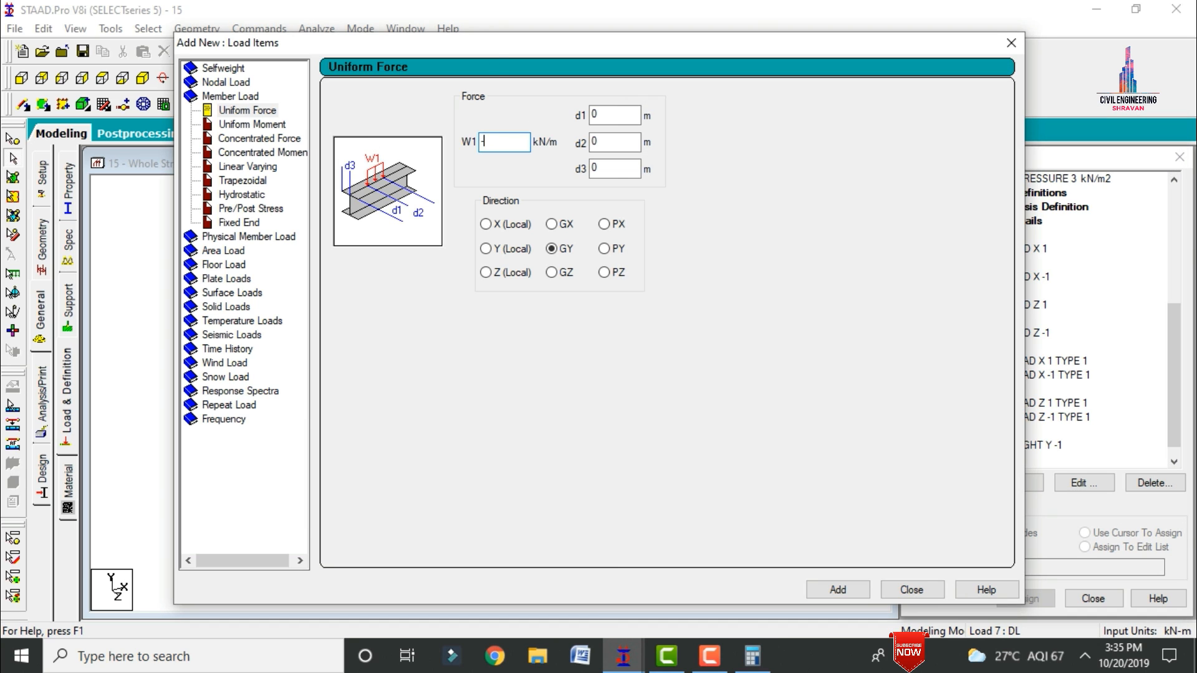
key("Return")
Step: Calculate 0.125 × 20 × 3 in Calculator and add a uniform member force of -7.5 kN/m in GY to load case DL
left_click(752, 656)
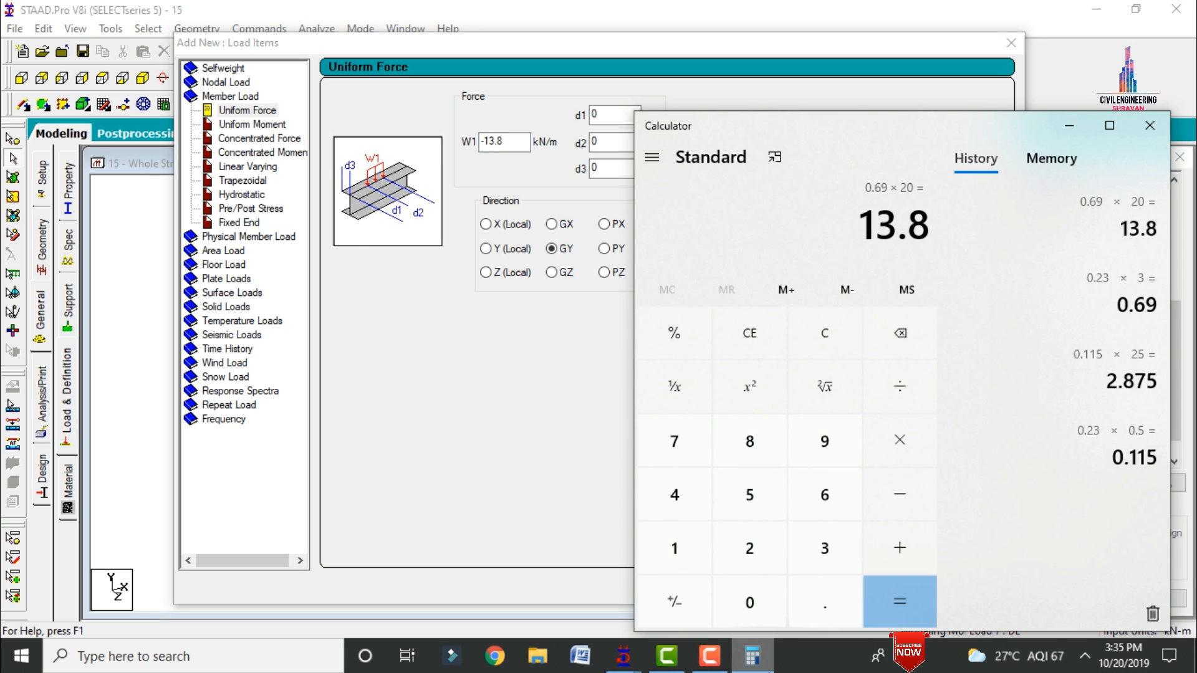
type("0.1")
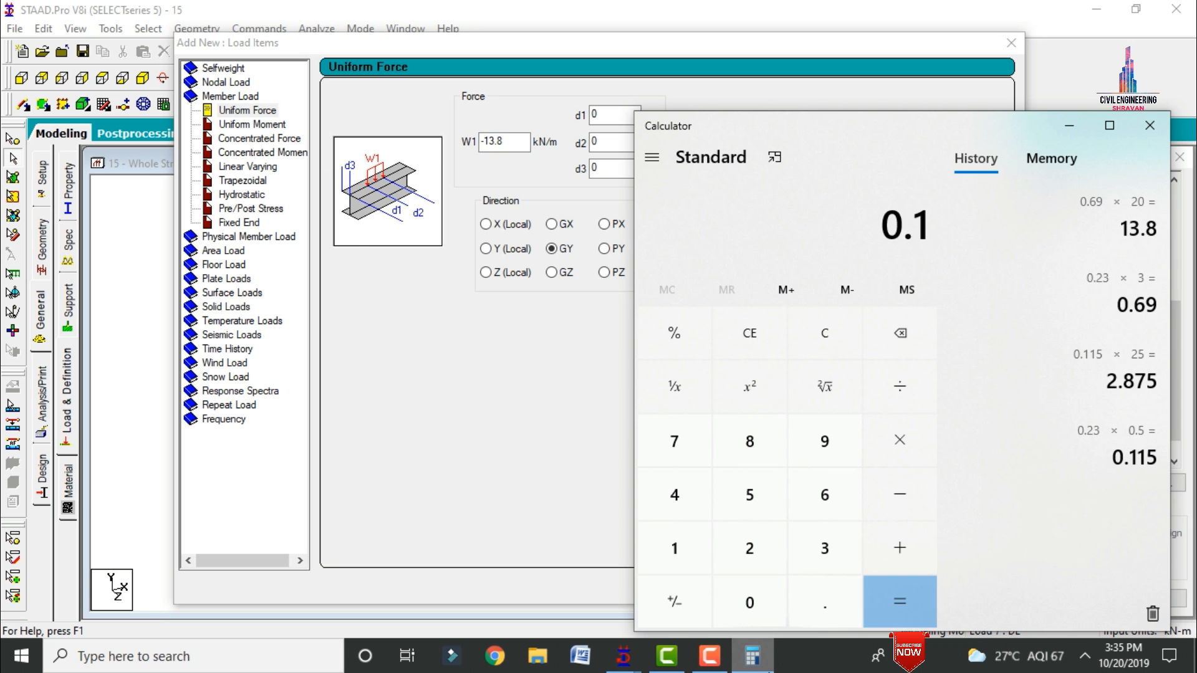
type("25")
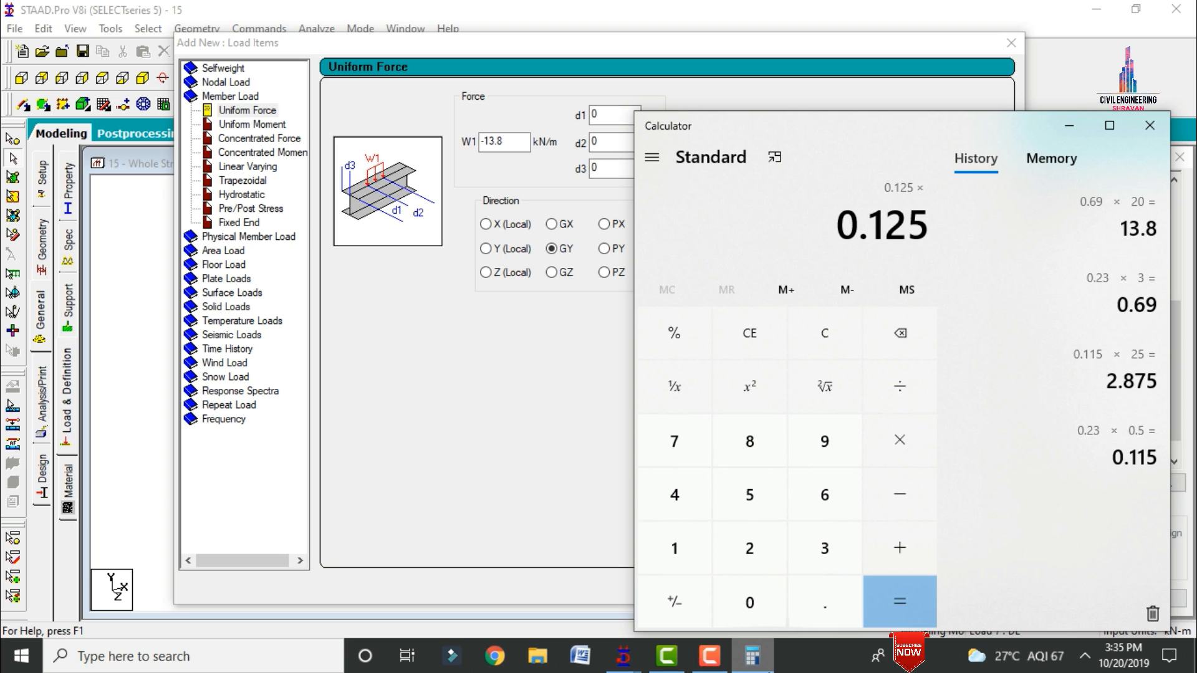
type("*20*3")
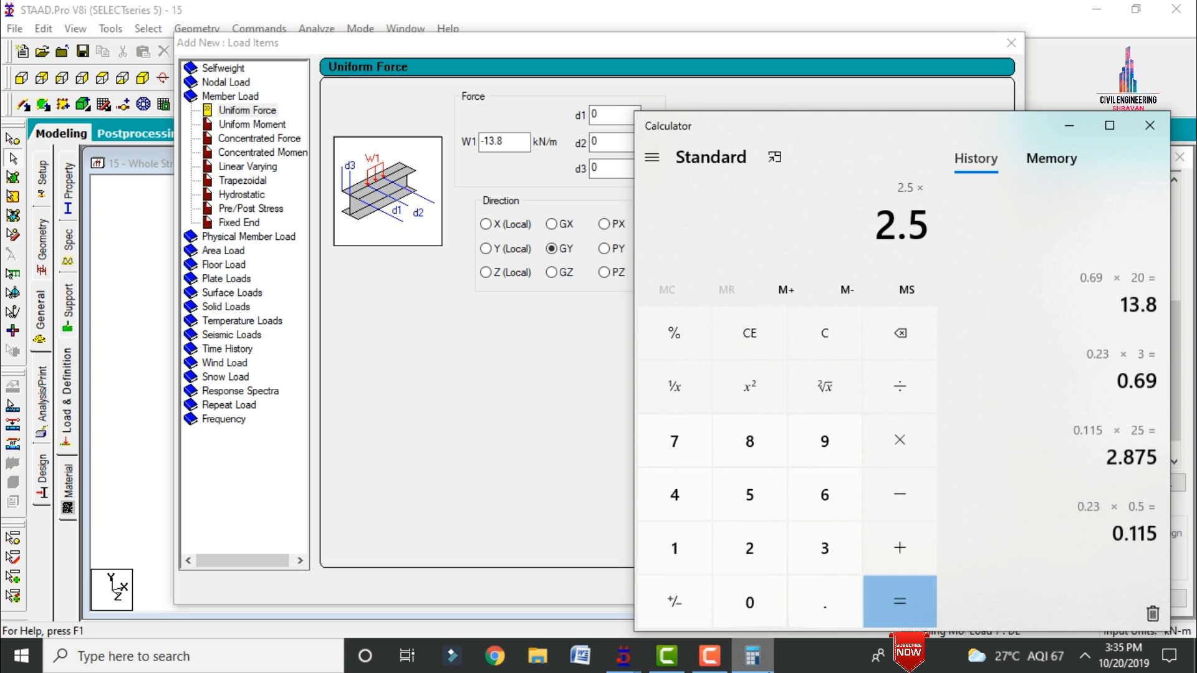
key("Return")
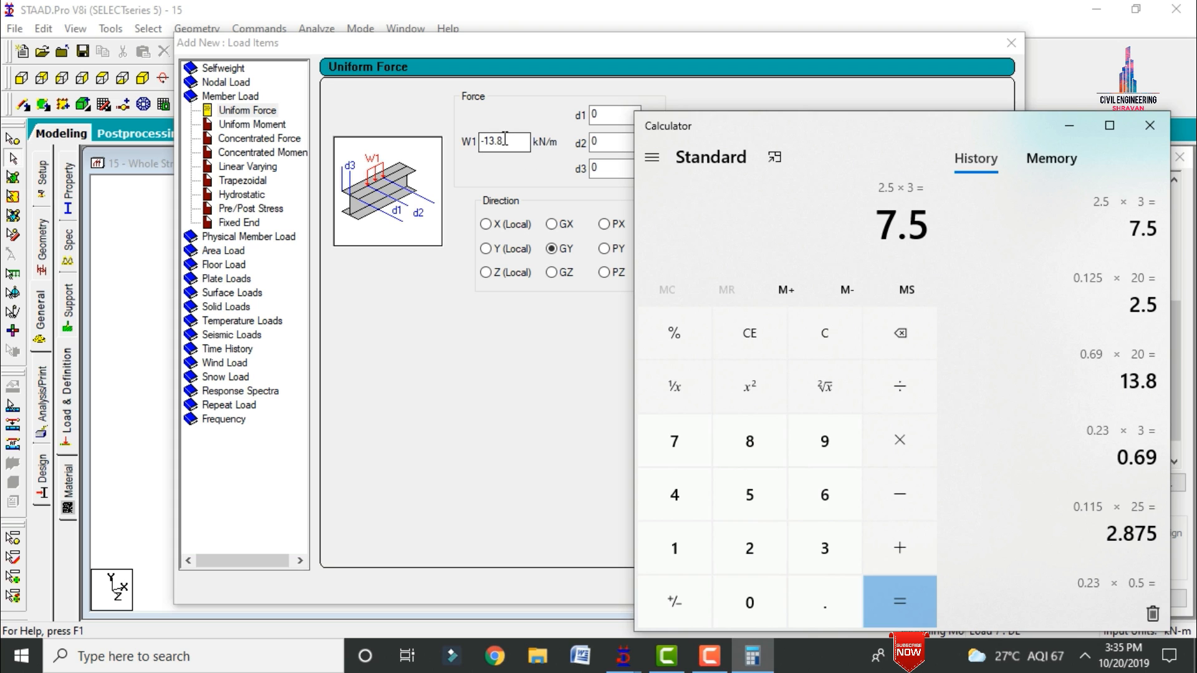
left_click_drag(512, 142, 328, 142)
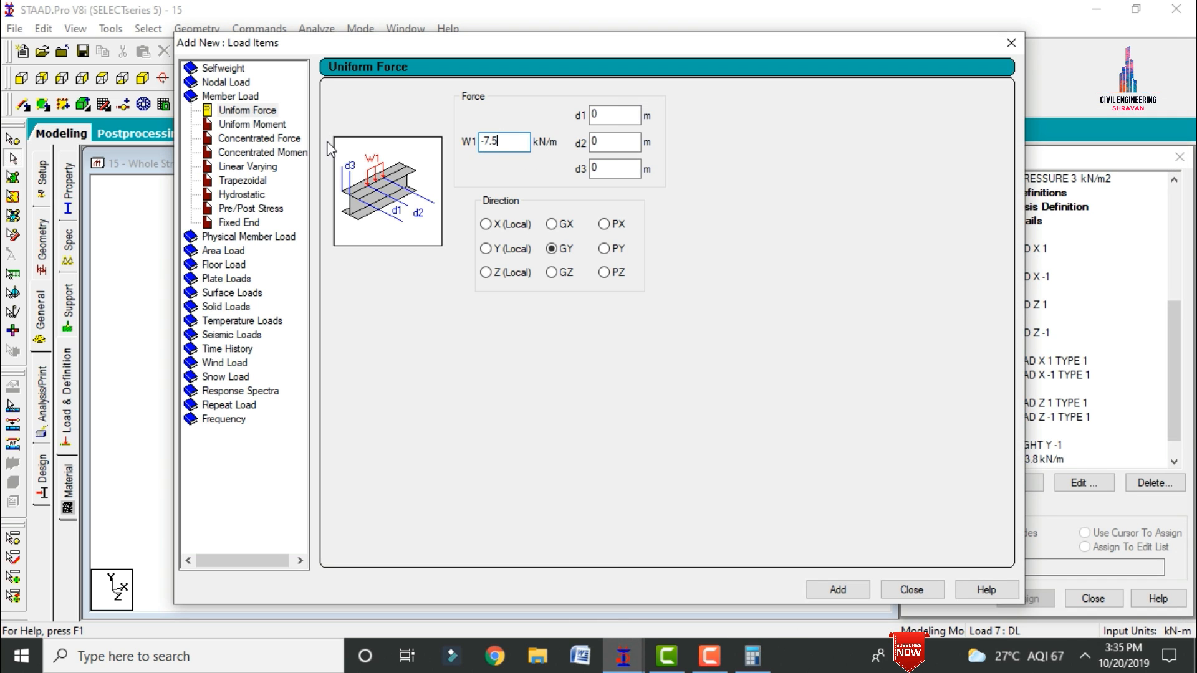
key("Return")
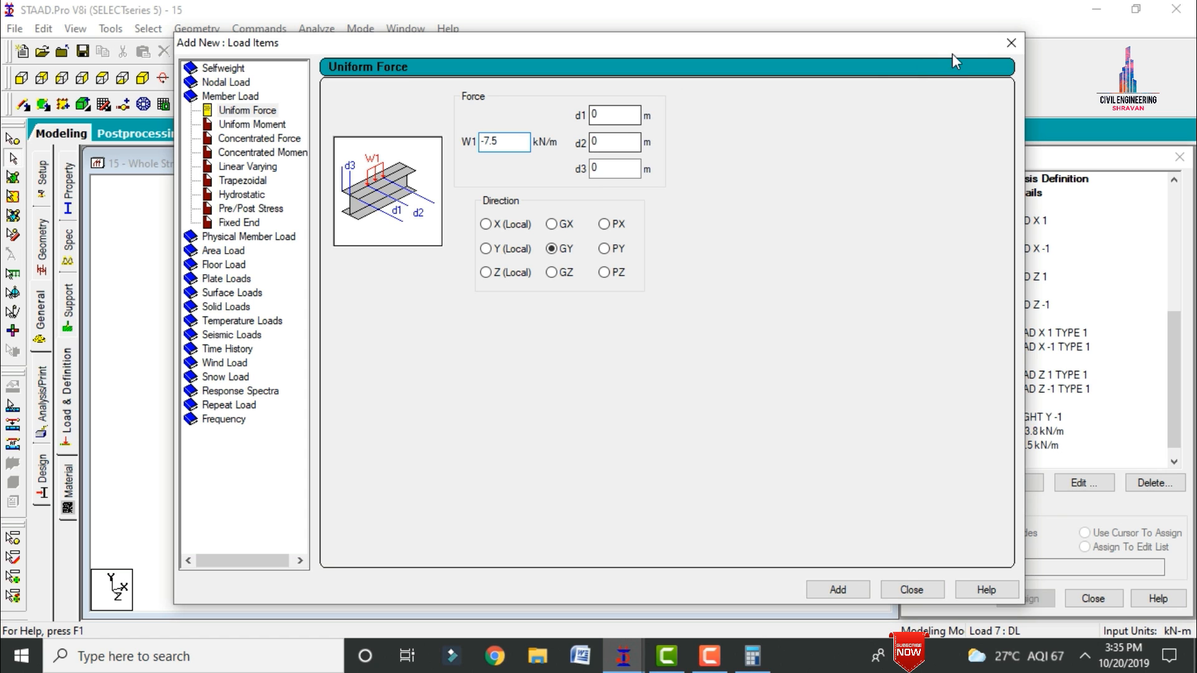
Step: Add a uniform member force of -3 kN/m in GY to load case DL, accept the auto save, and finish adding load items
left_click_drag(945, 40, 886, 47)
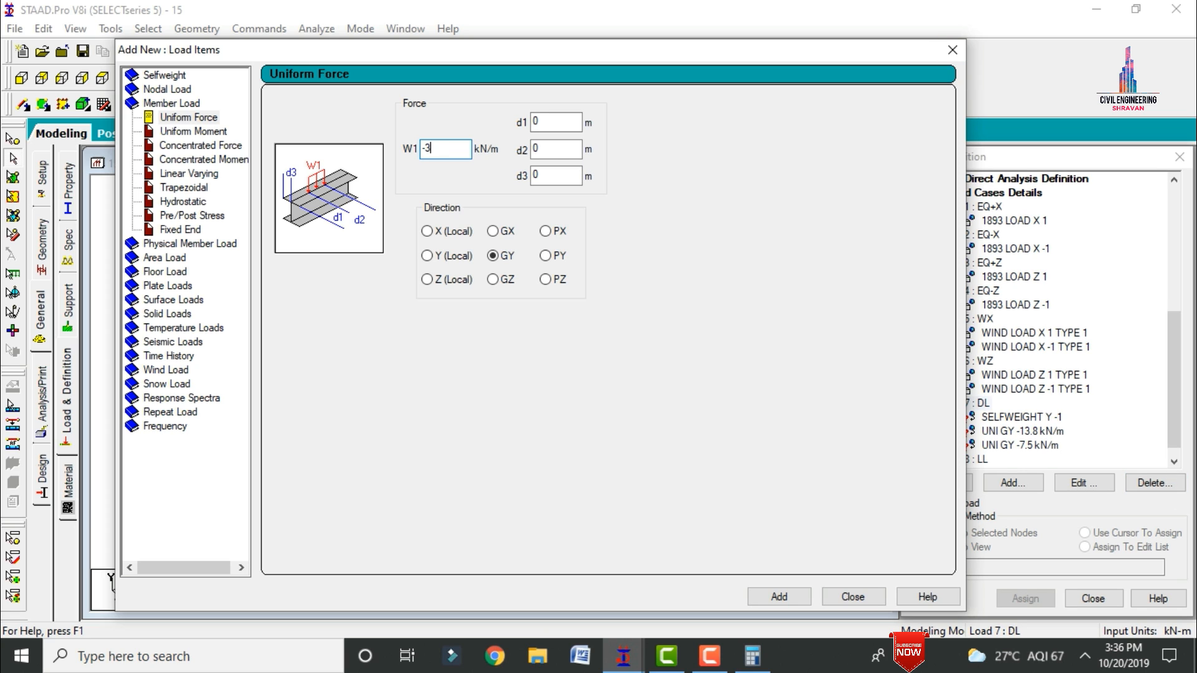
key("Return")
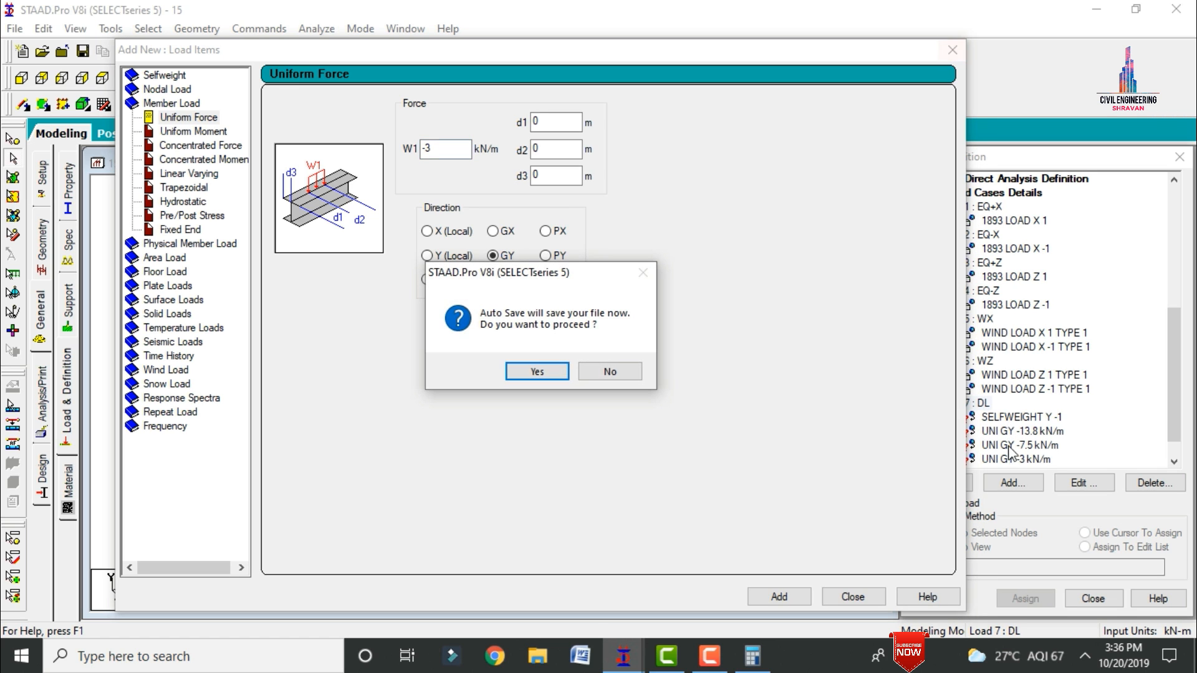
left_click(559, 374)
left_click(509, 360)
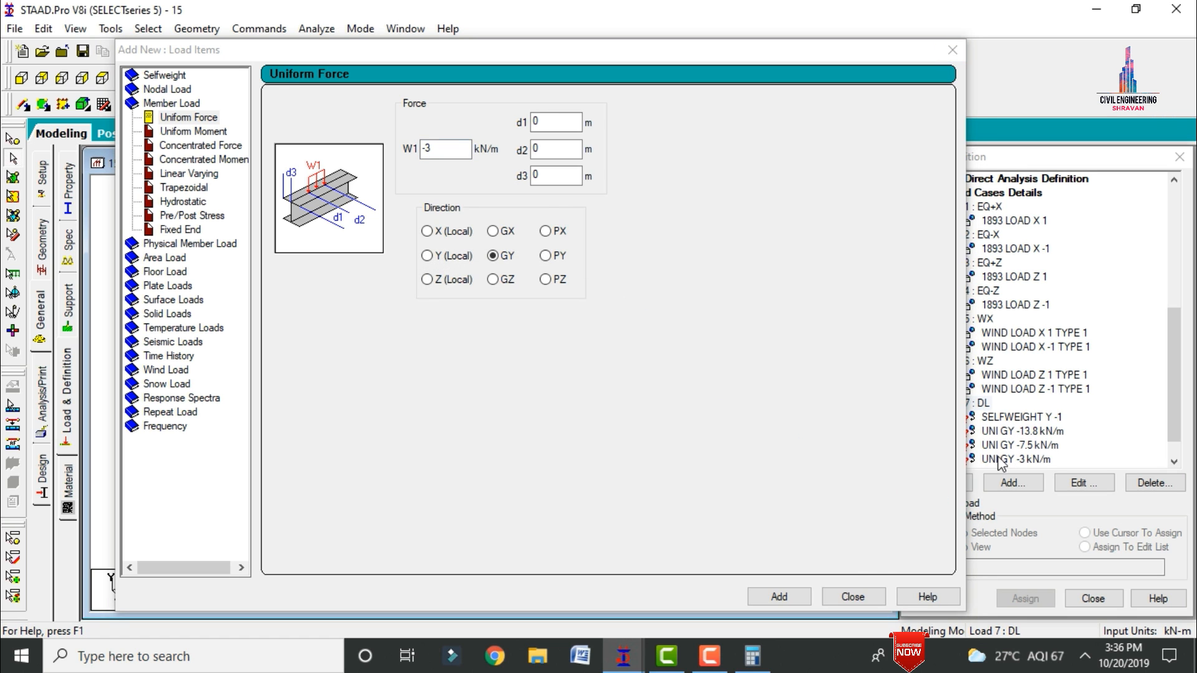
left_click(844, 596)
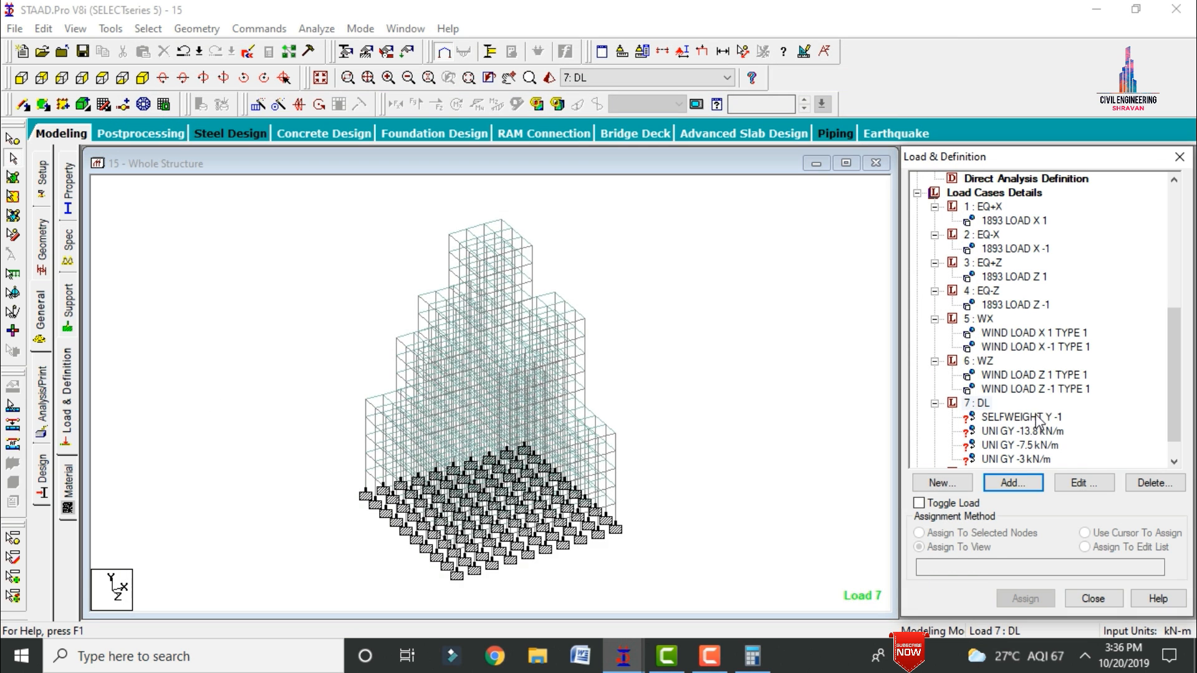
Step: Assign the selfweight load of load case DL to the whole view
left_click(1032, 417)
left_click(1025, 598)
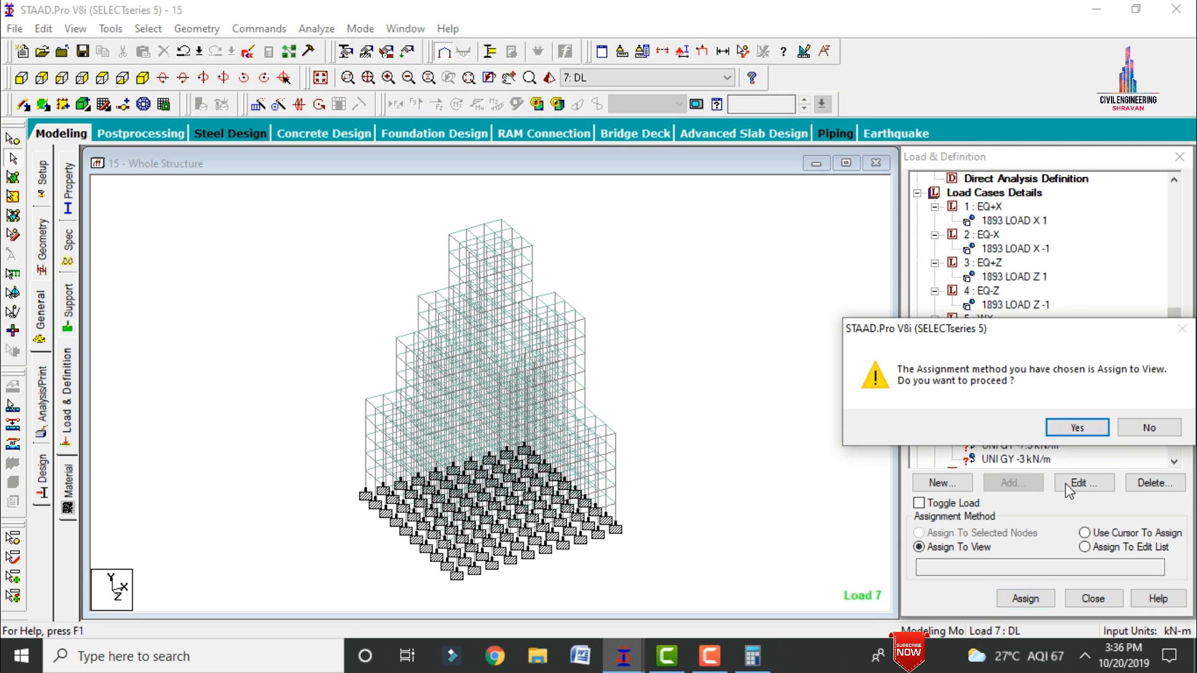
left_click(1063, 429)
Step: Select all beams parallel to X and Z and assign the -13.8 kN/m uniform load of DL to them
left_click(1023, 431)
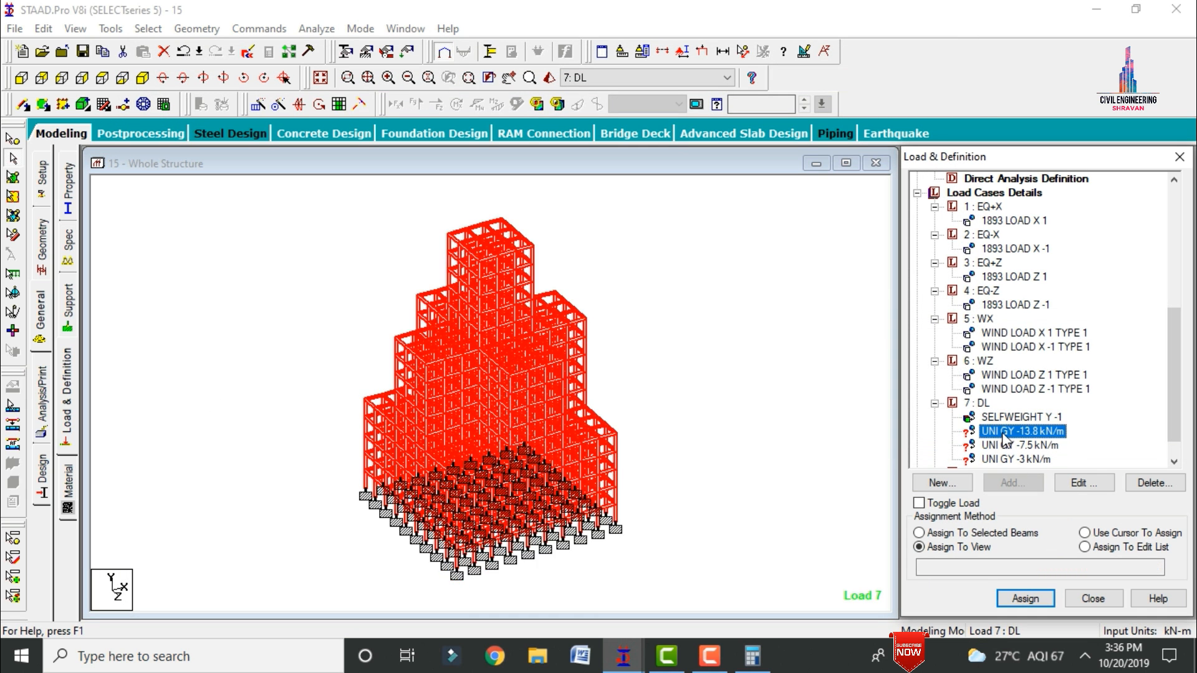
left_click(148, 28)
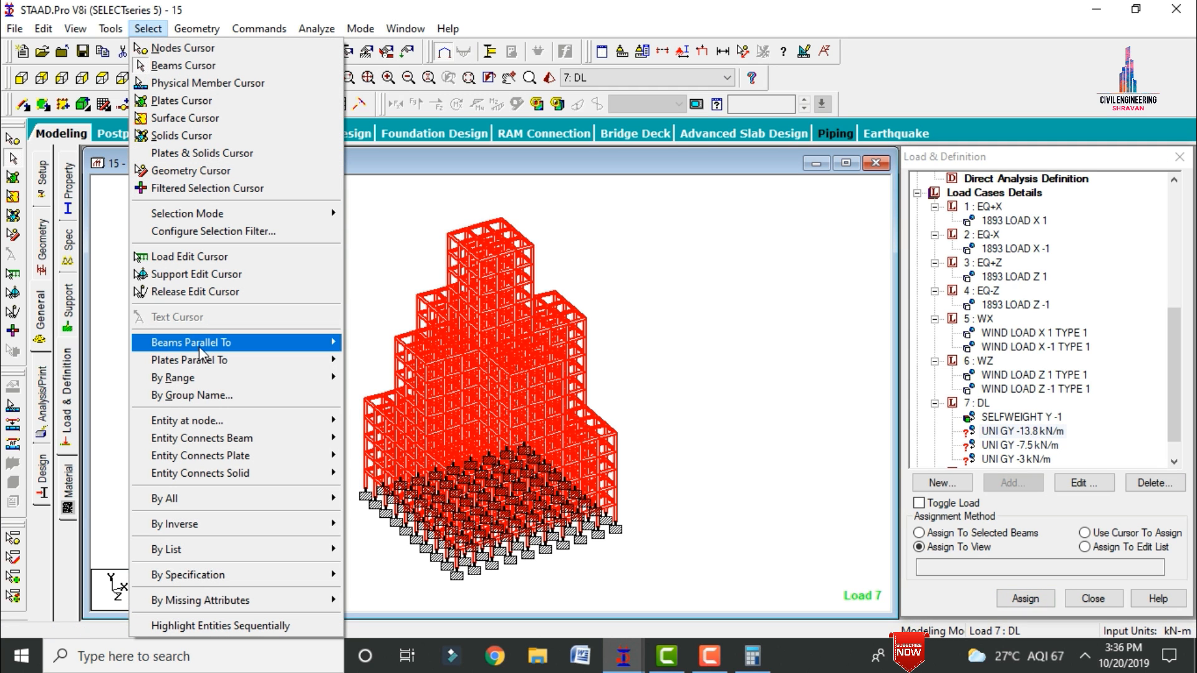
mouse_move(206, 349)
left_click(368, 360)
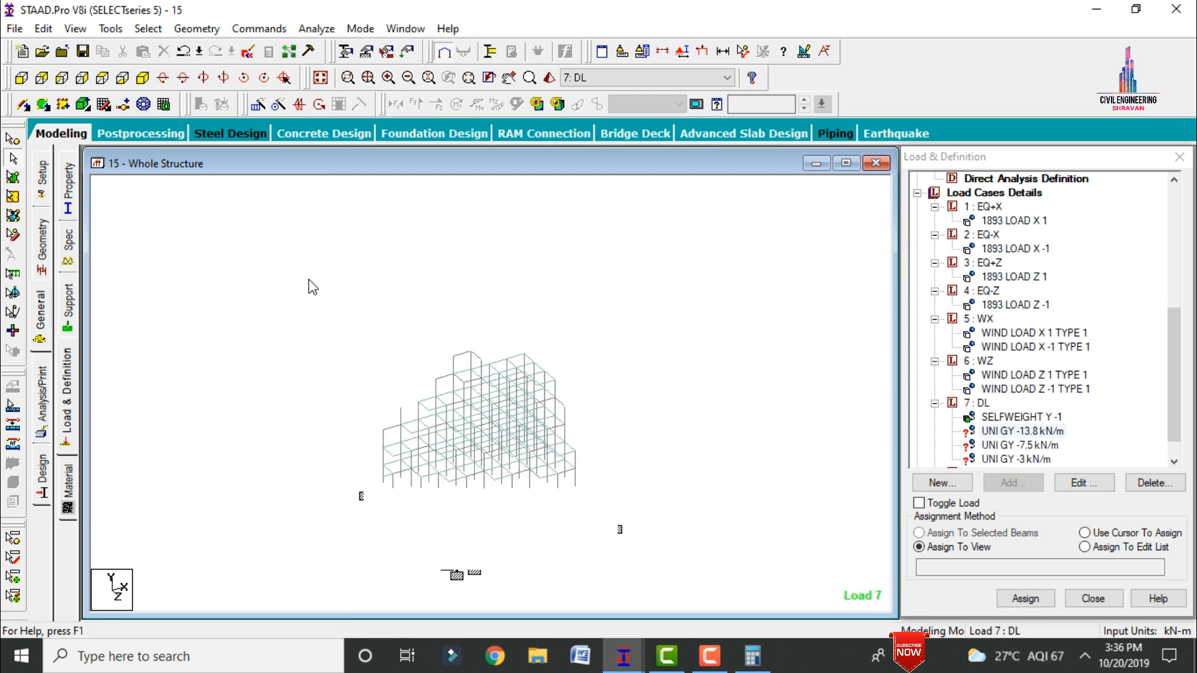
left_click(147, 29)
mouse_move(208, 343)
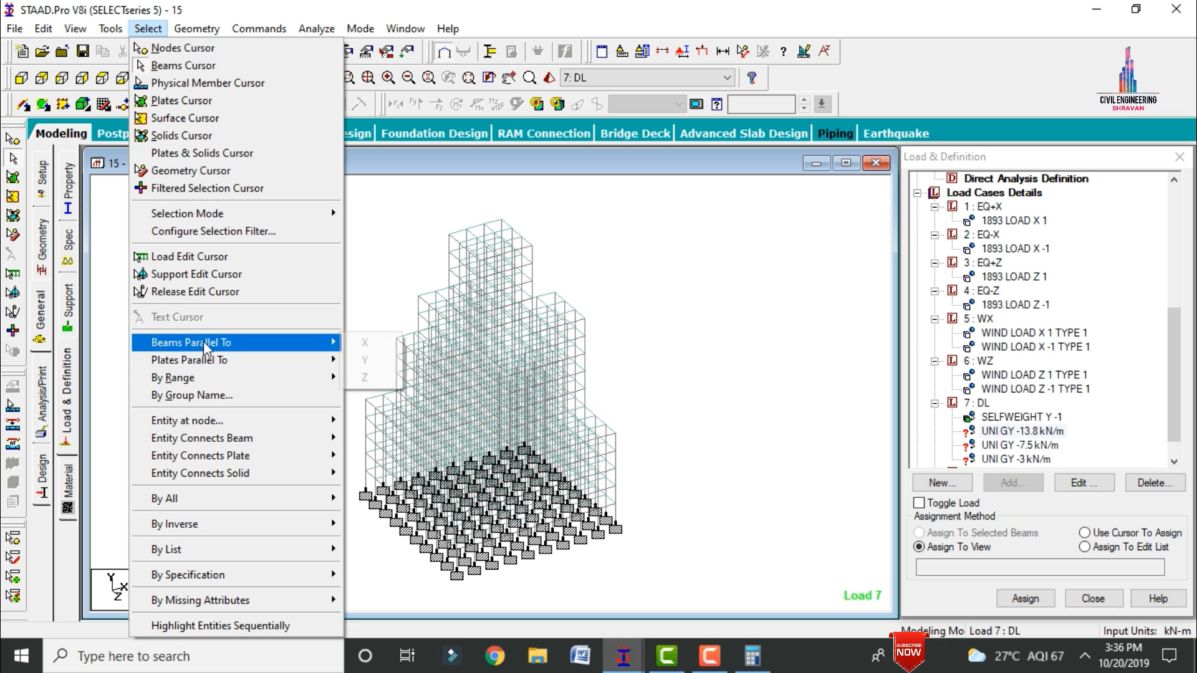
left_click(360, 343)
left_click(148, 28)
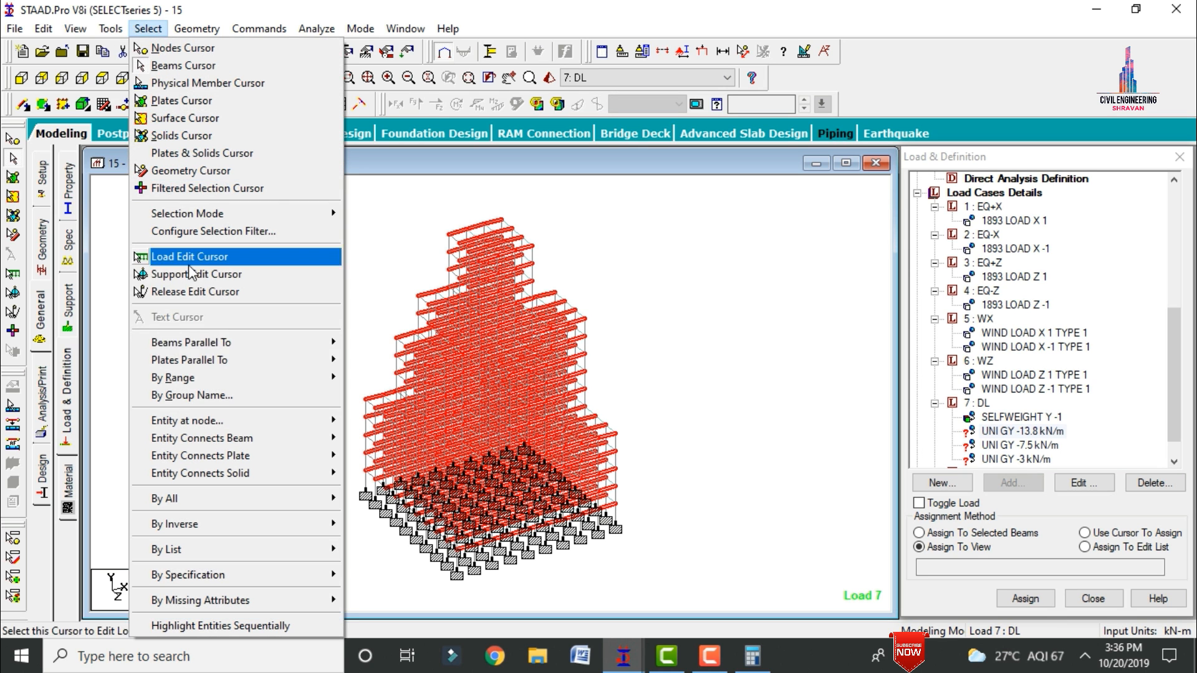
mouse_move(262, 342)
left_click(368, 378)
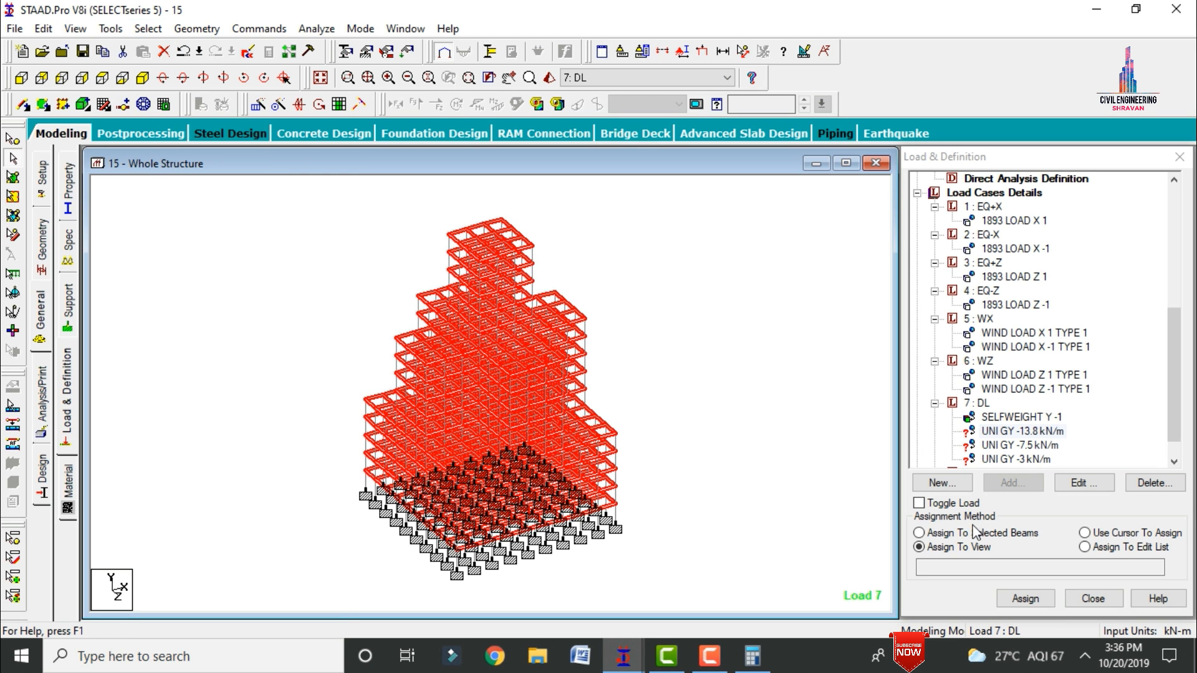
left_click(989, 535)
left_click(1025, 598)
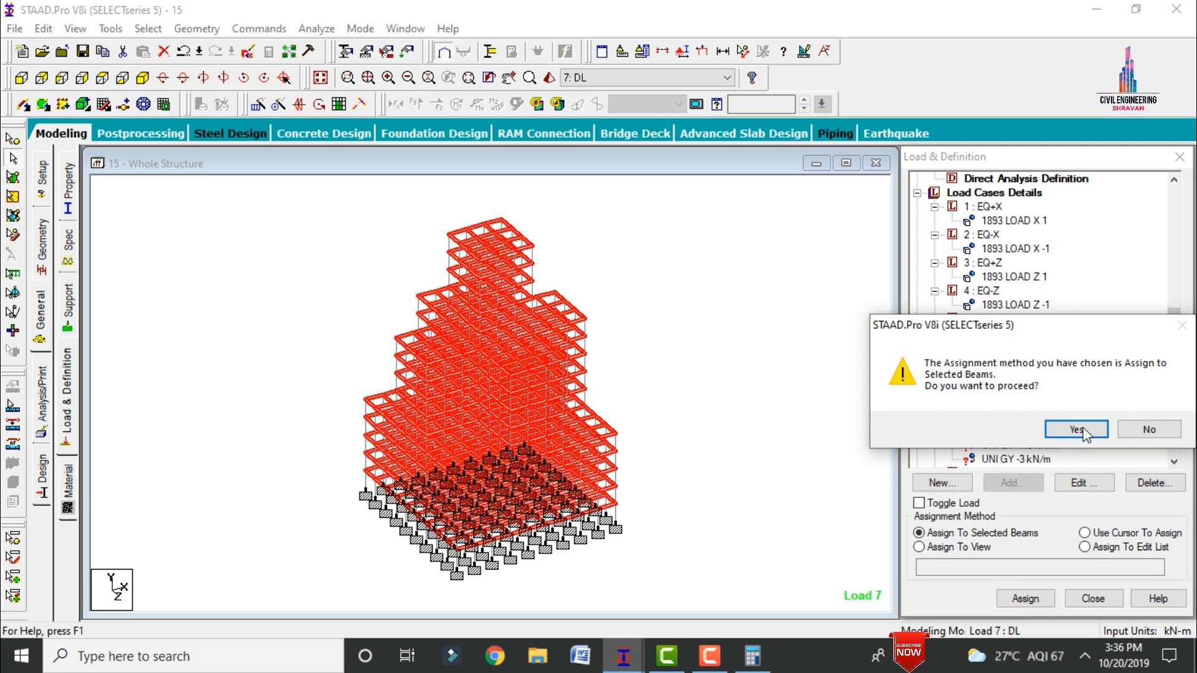
left_click(1084, 427)
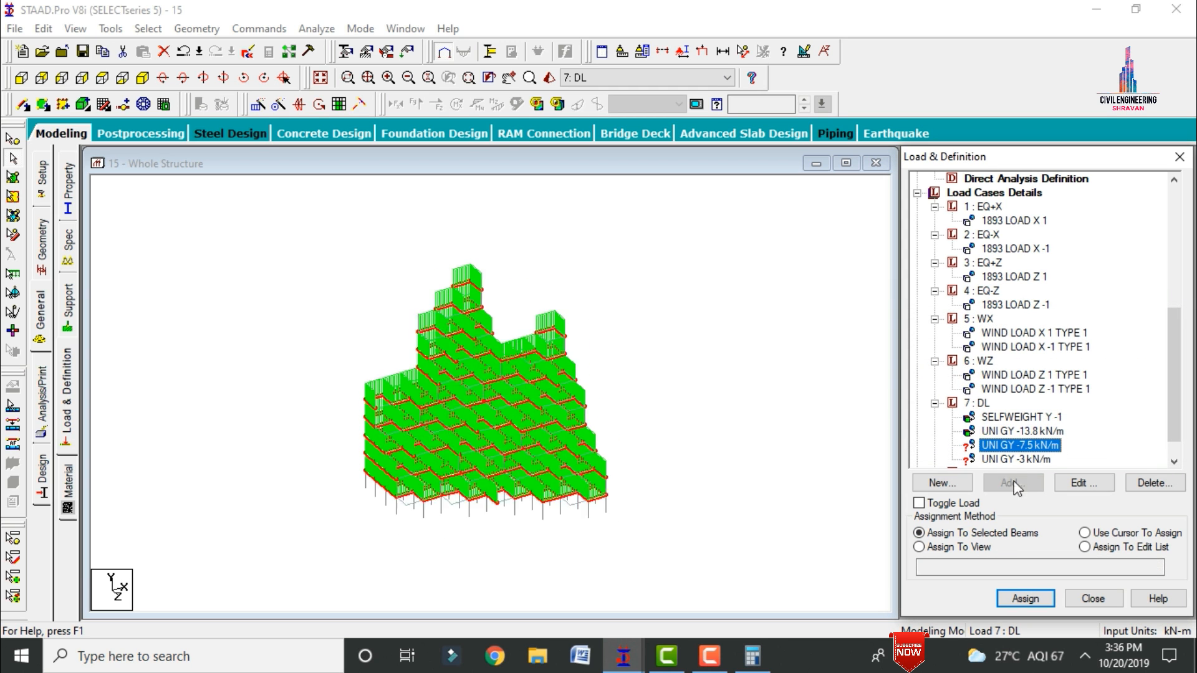
Step: Assign the -7.5 kN/m and -3 kN/m uniform loads of DL to the selected beams
left_click(1026, 597)
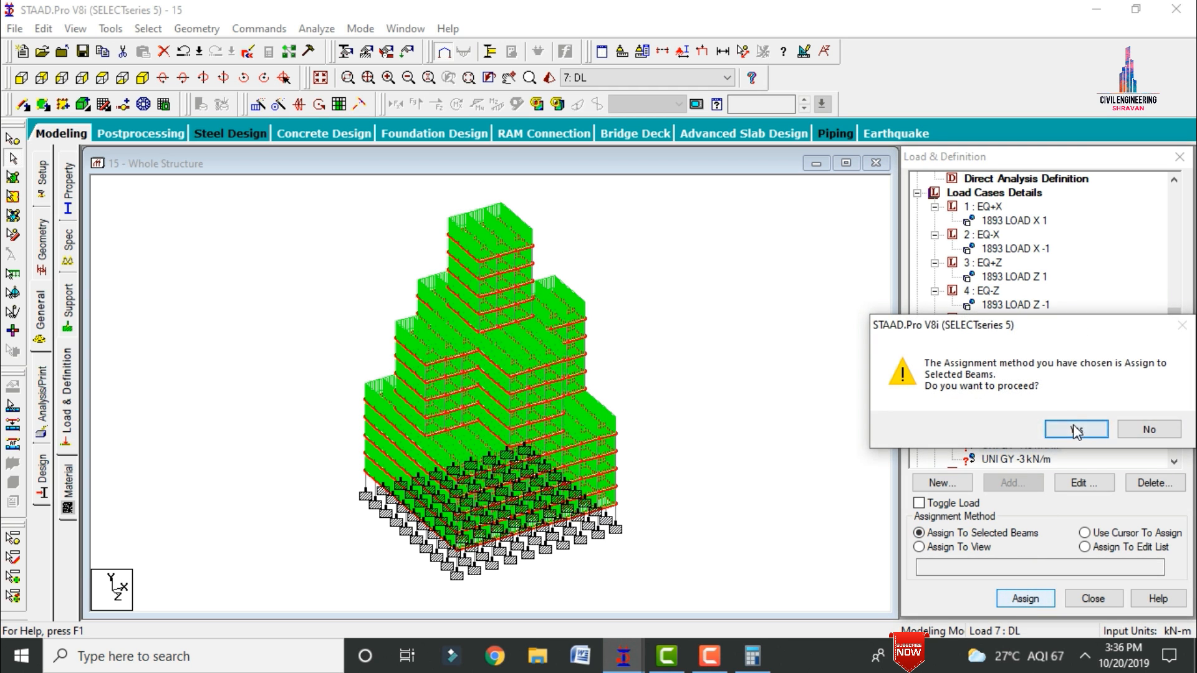
left_click(1070, 428)
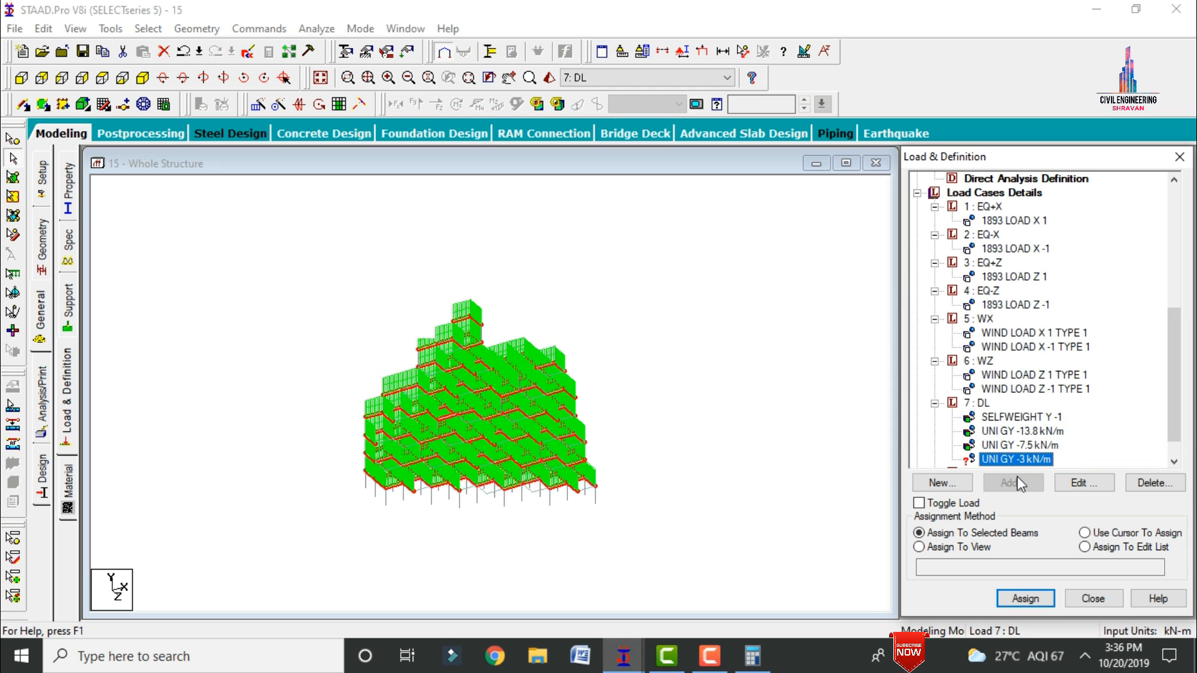
left_click(1025, 599)
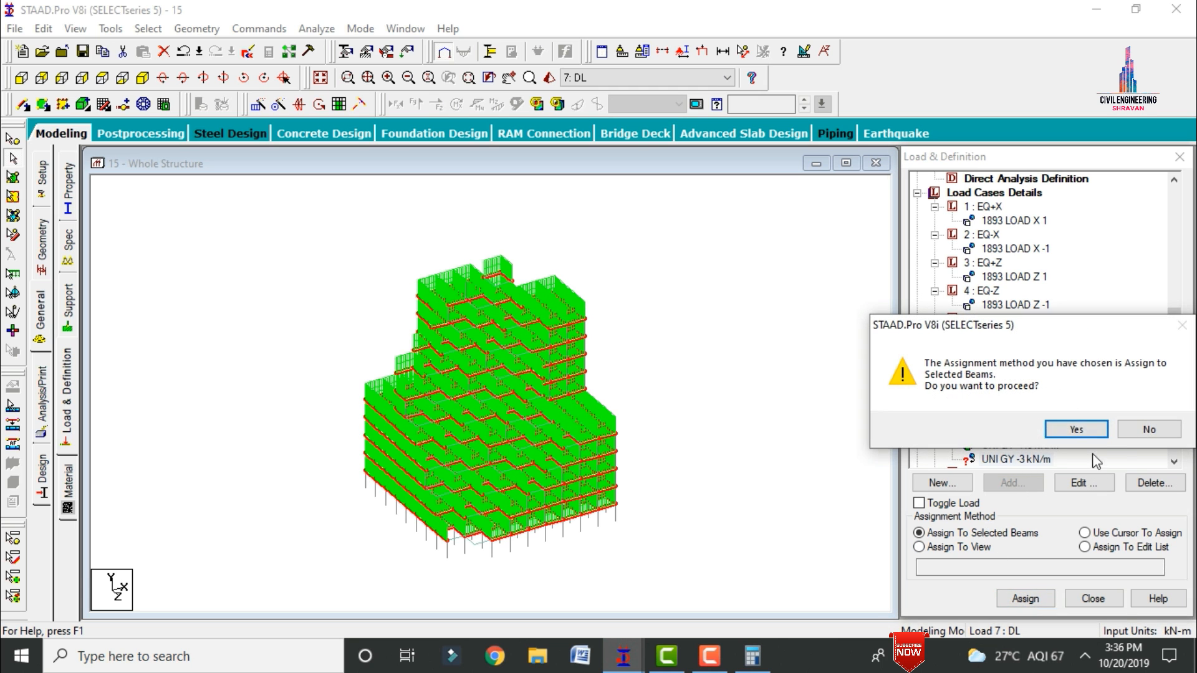
left_click(1076, 430)
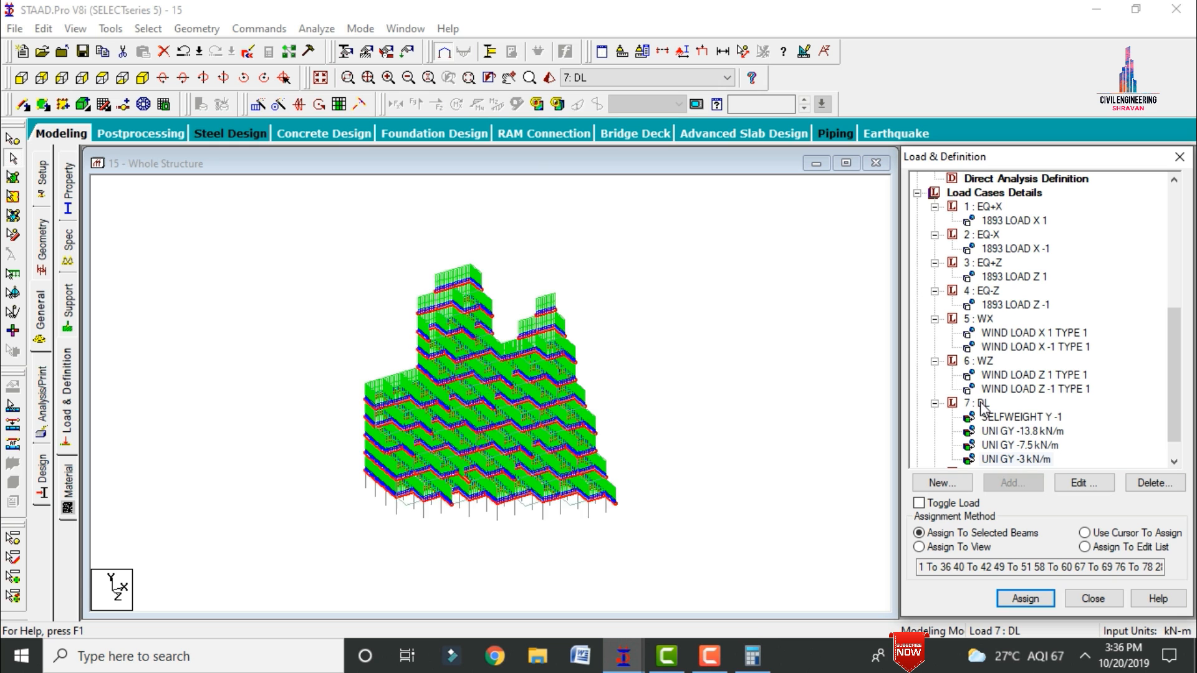
Step: Add a floor load of -2 kN/m2 in global Y to load case DL for a Y range of 3 to 45 m
left_click(982, 404)
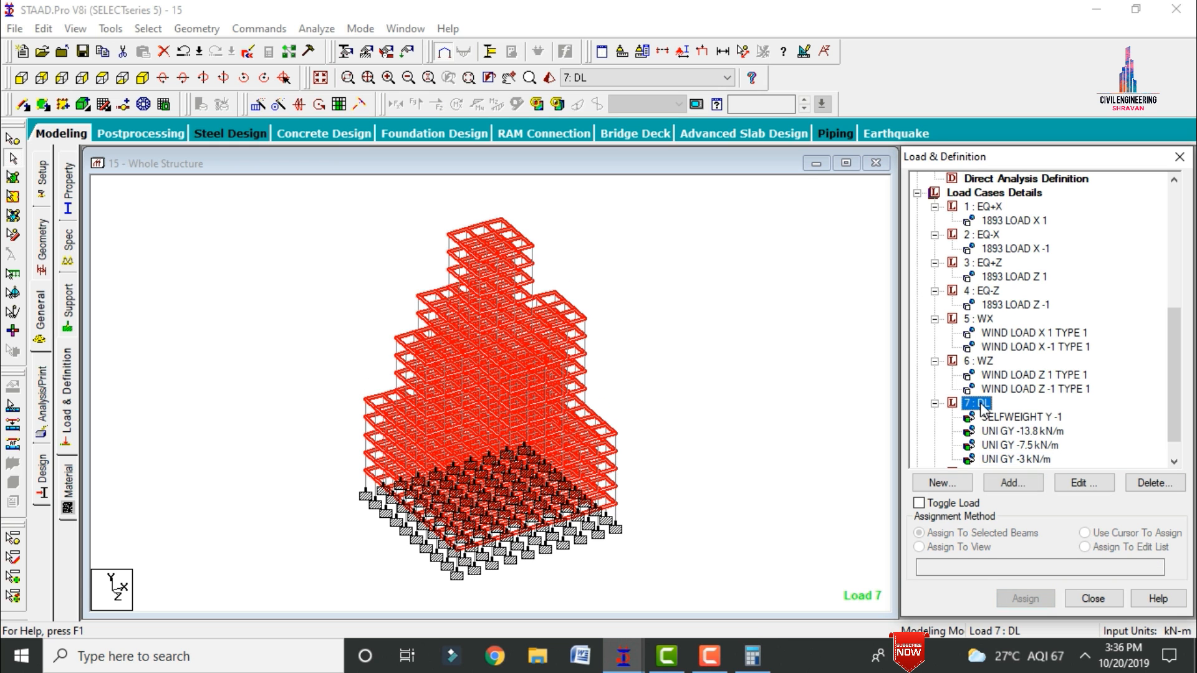
left_click(1023, 484)
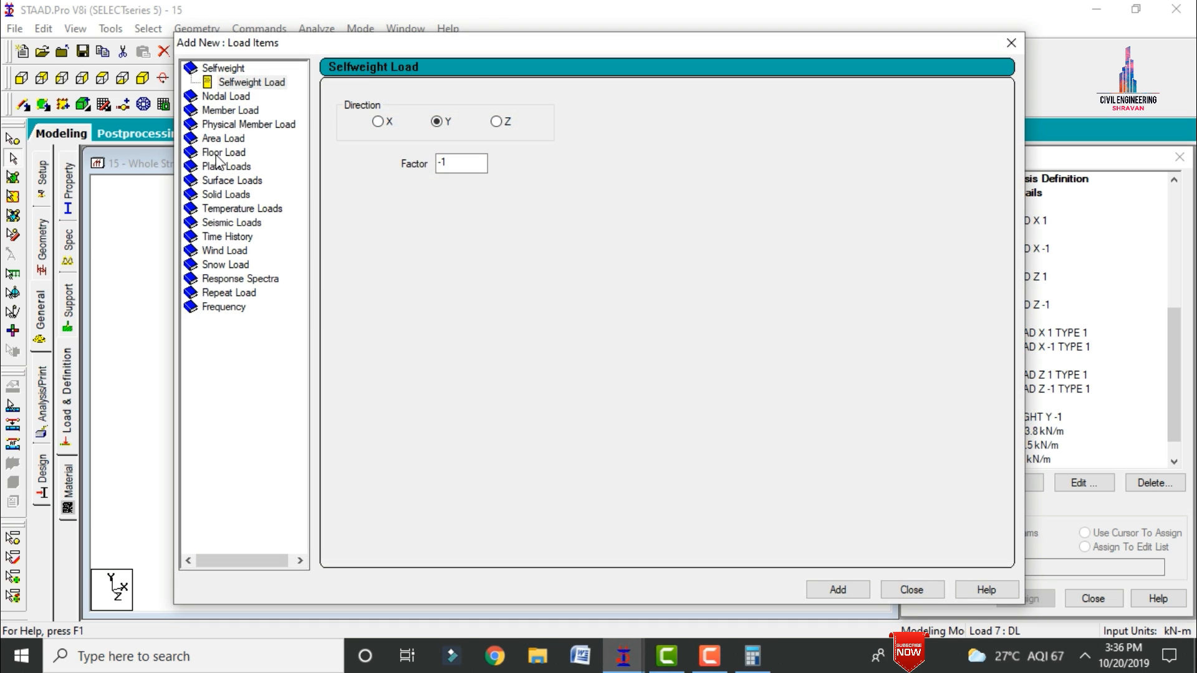
left_click(218, 153)
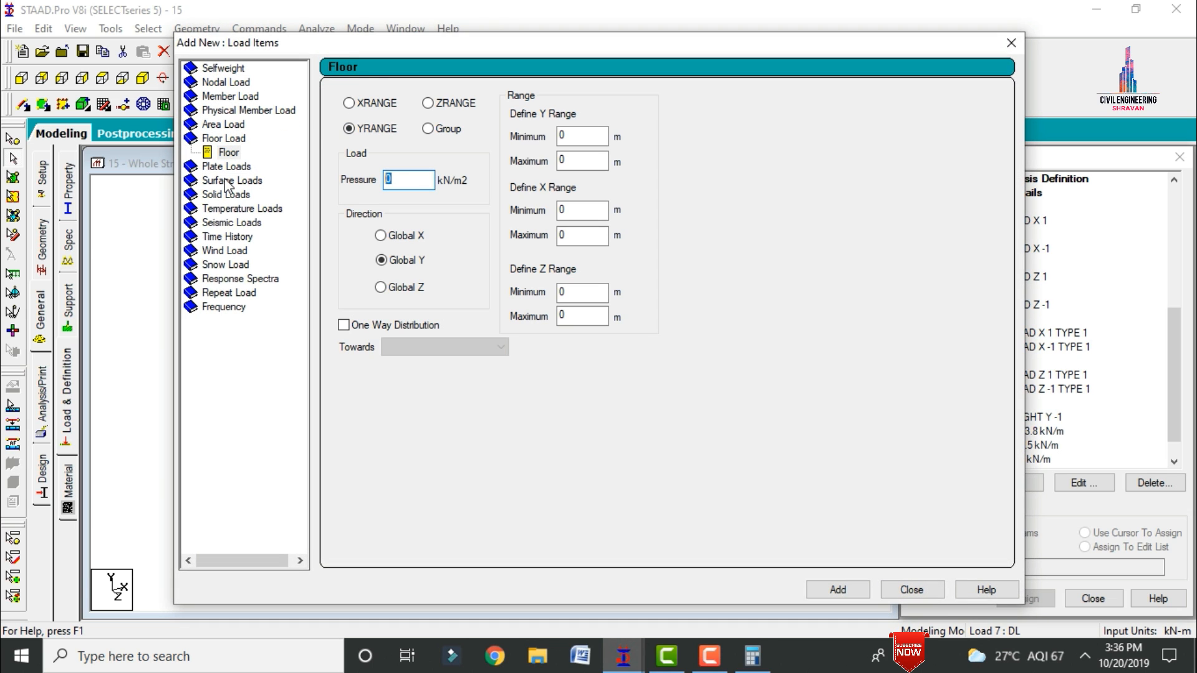
type("-2")
key("Tab")
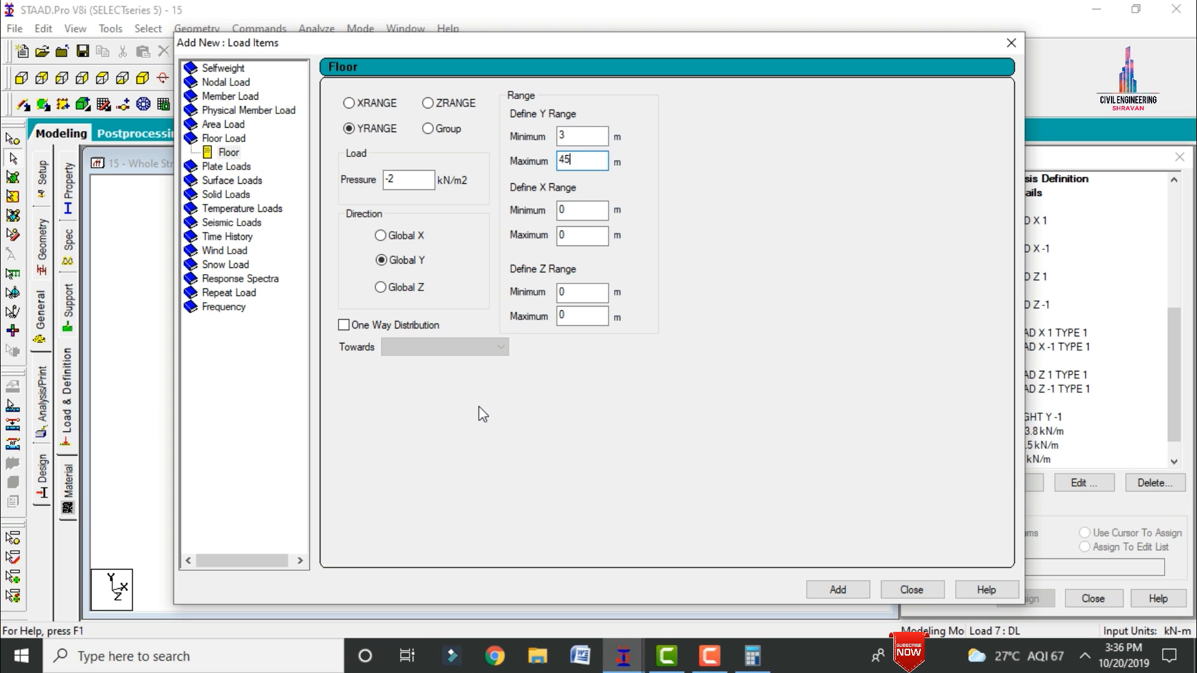
left_click(824, 590)
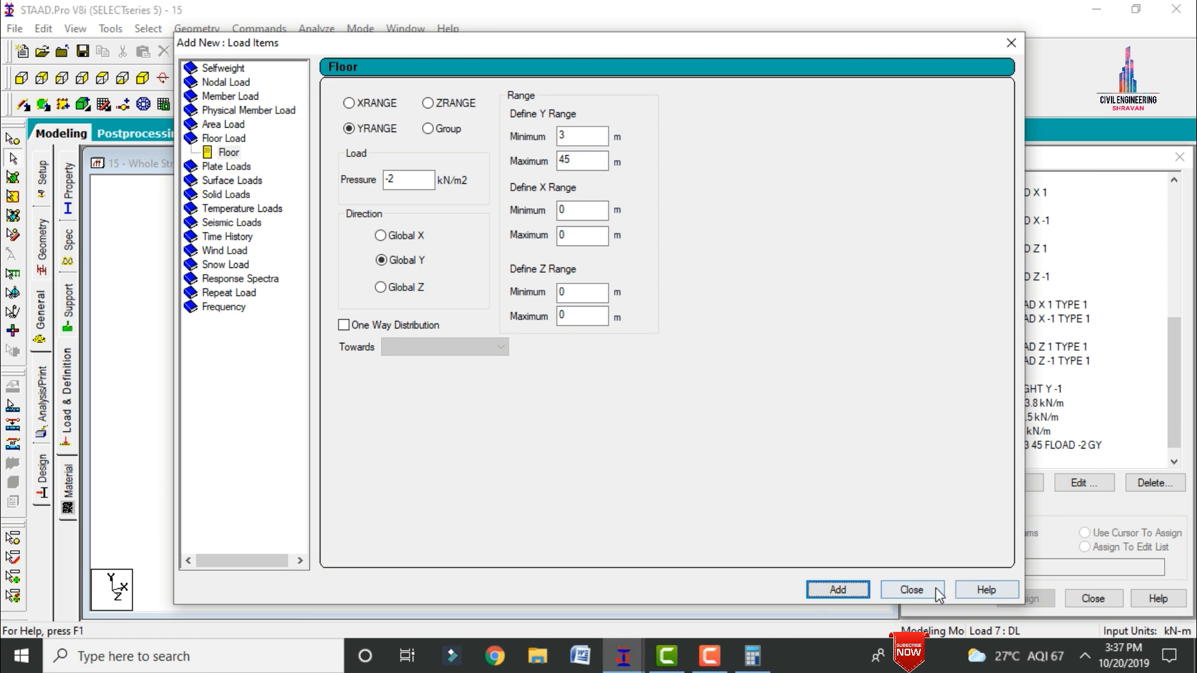
left_click(910, 589)
Step: Add a floor load of -3 kN/m2 in global Y for a Y range of 3 to 45 m to load case LL and display it
scroll(1175, 418, "down", 1)
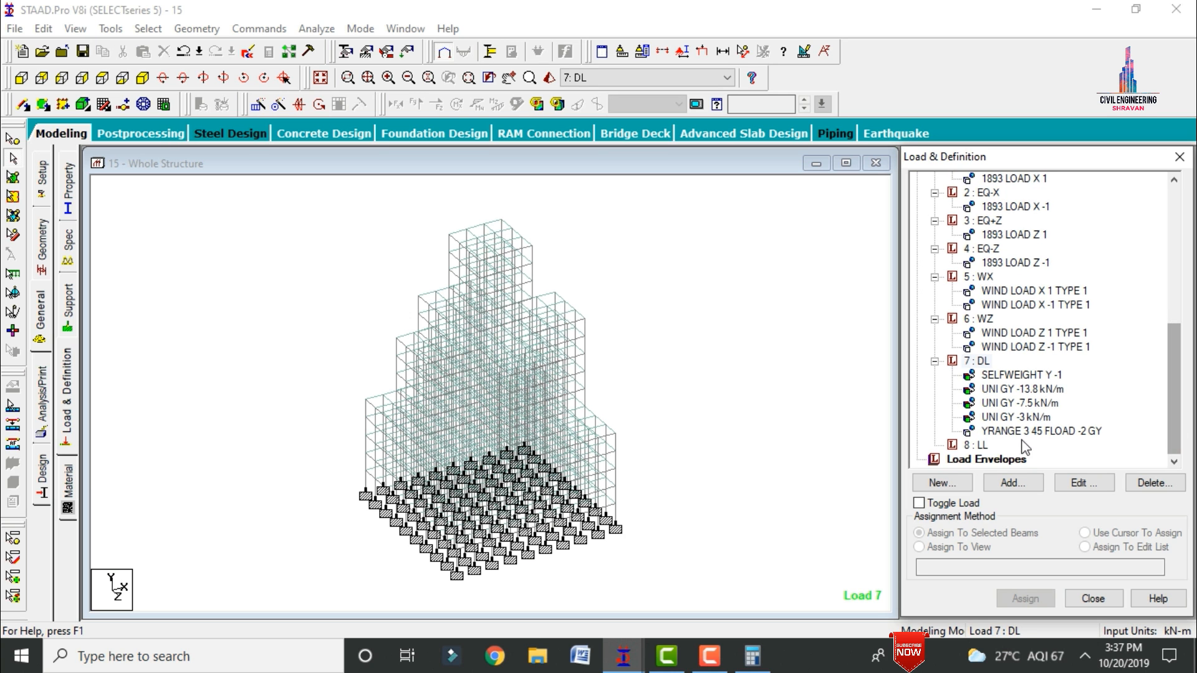
left_click(973, 445)
left_click(1011, 489)
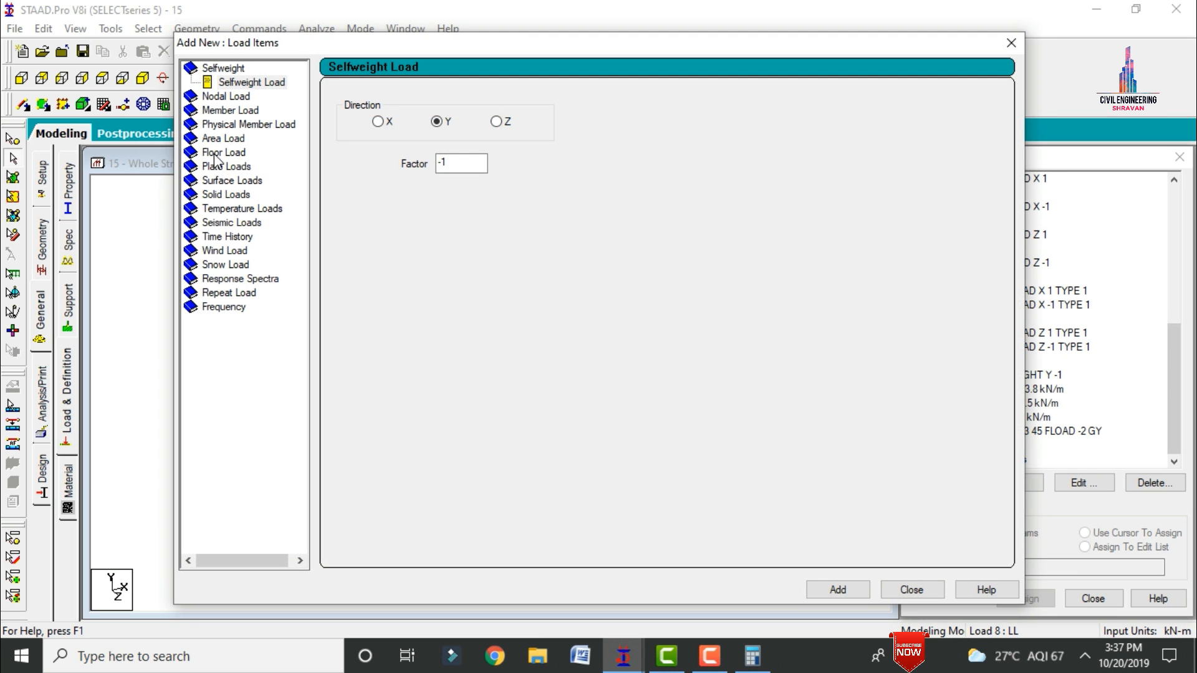
left_click(215, 153)
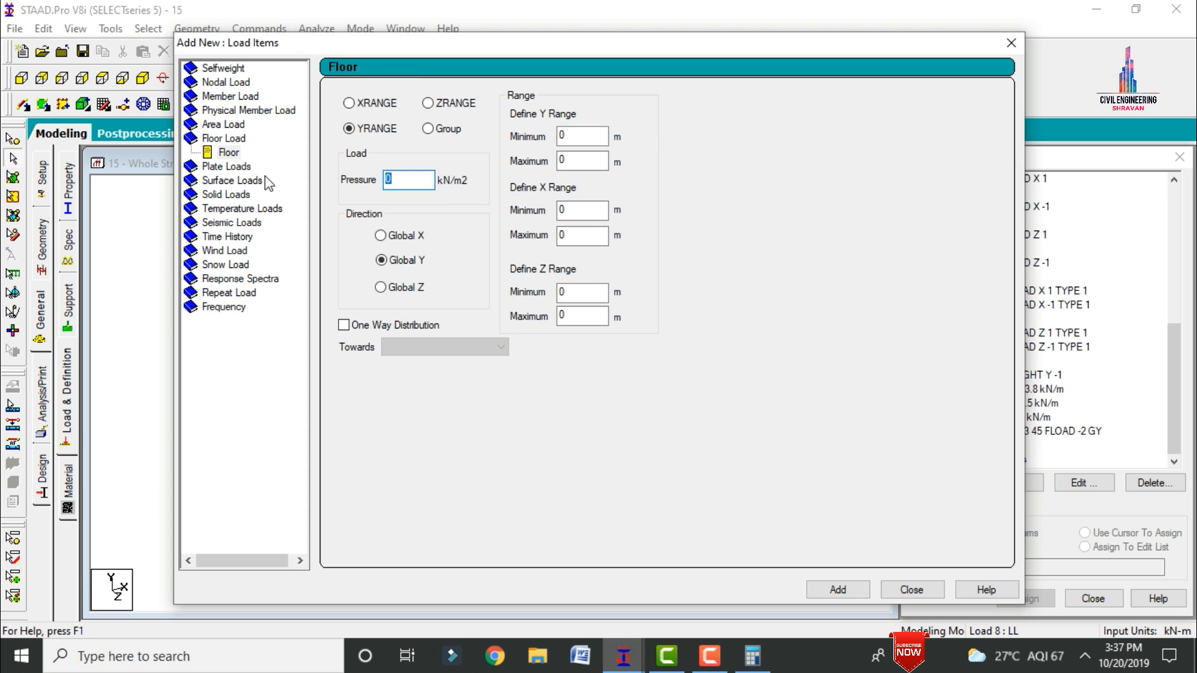
key("Tab")
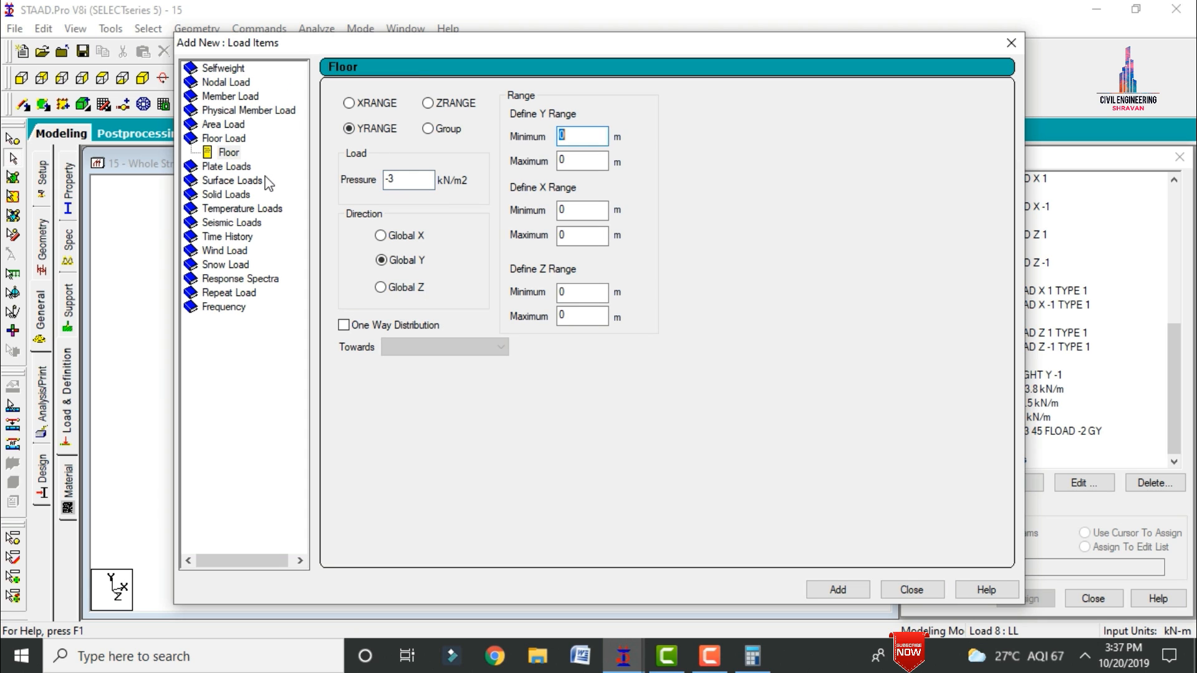
key("Tab")
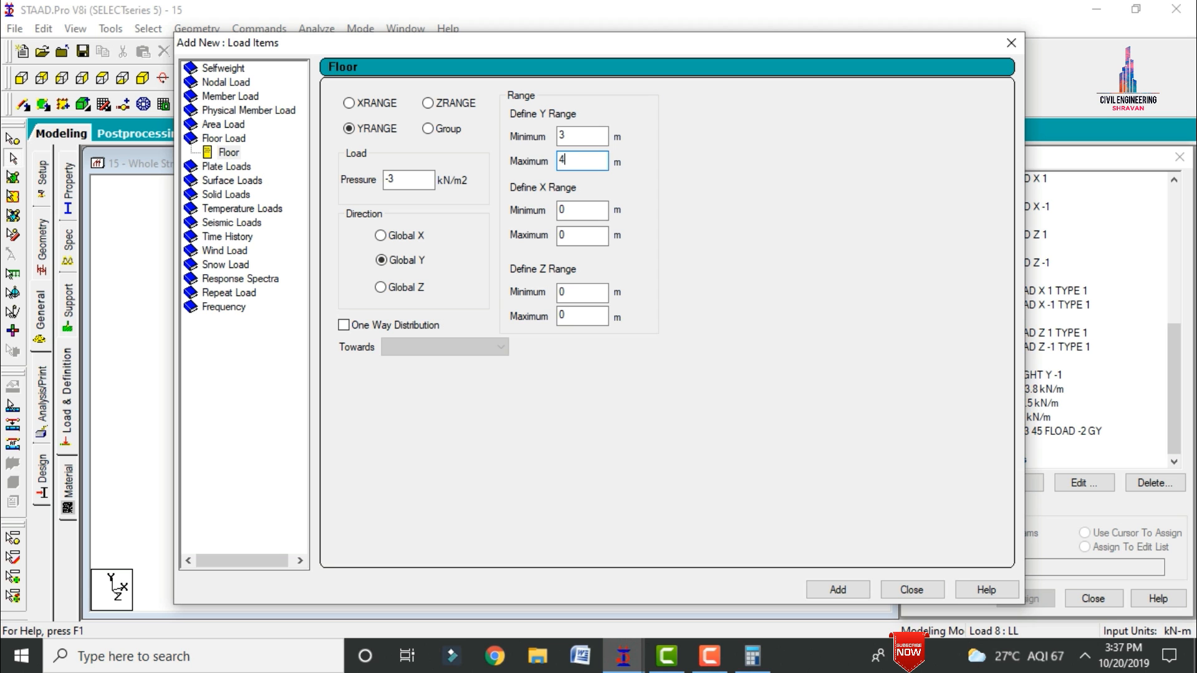
left_click(837, 590)
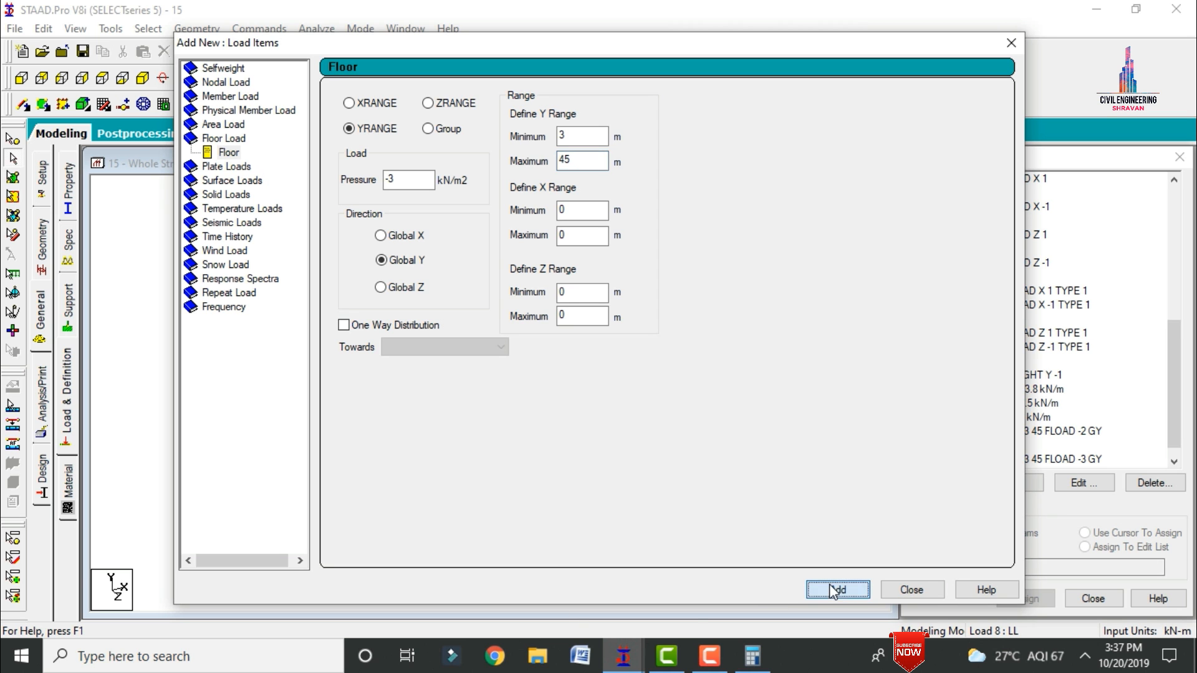
left_click(910, 590)
left_click(1003, 460)
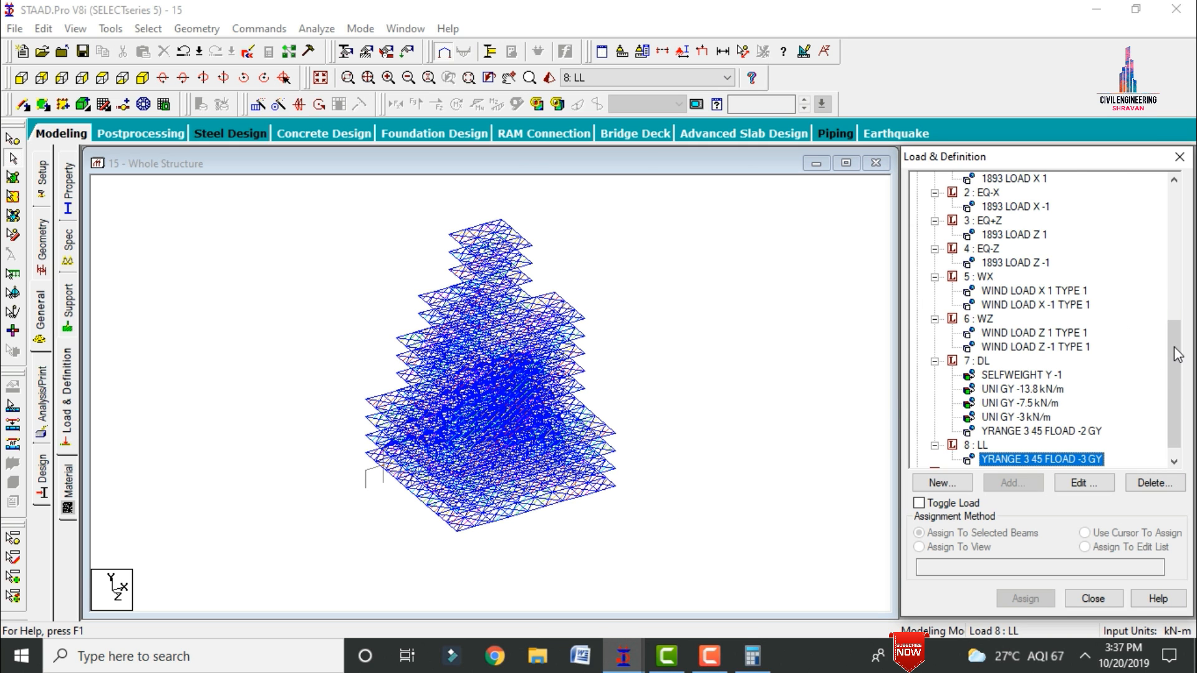
Step: Generate and add automatic load combinations using the Indian Code and the Genral_Structures category
scroll(1173, 347, "up", 2)
left_click(1022, 235)
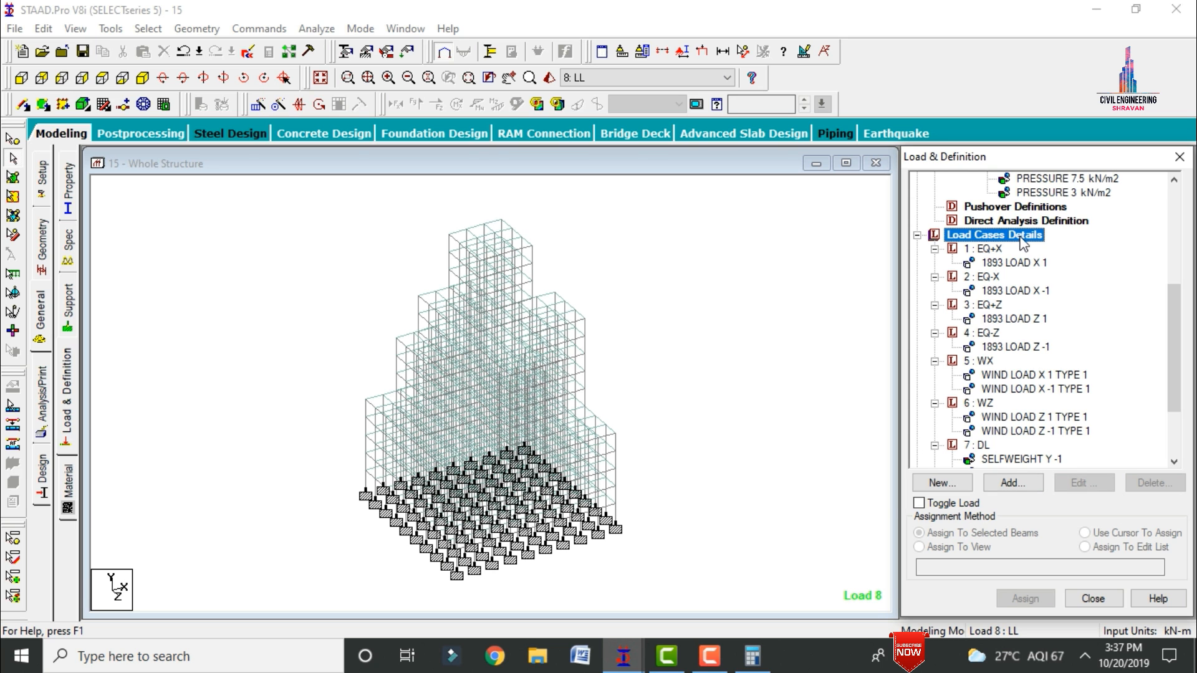
left_click(1030, 484)
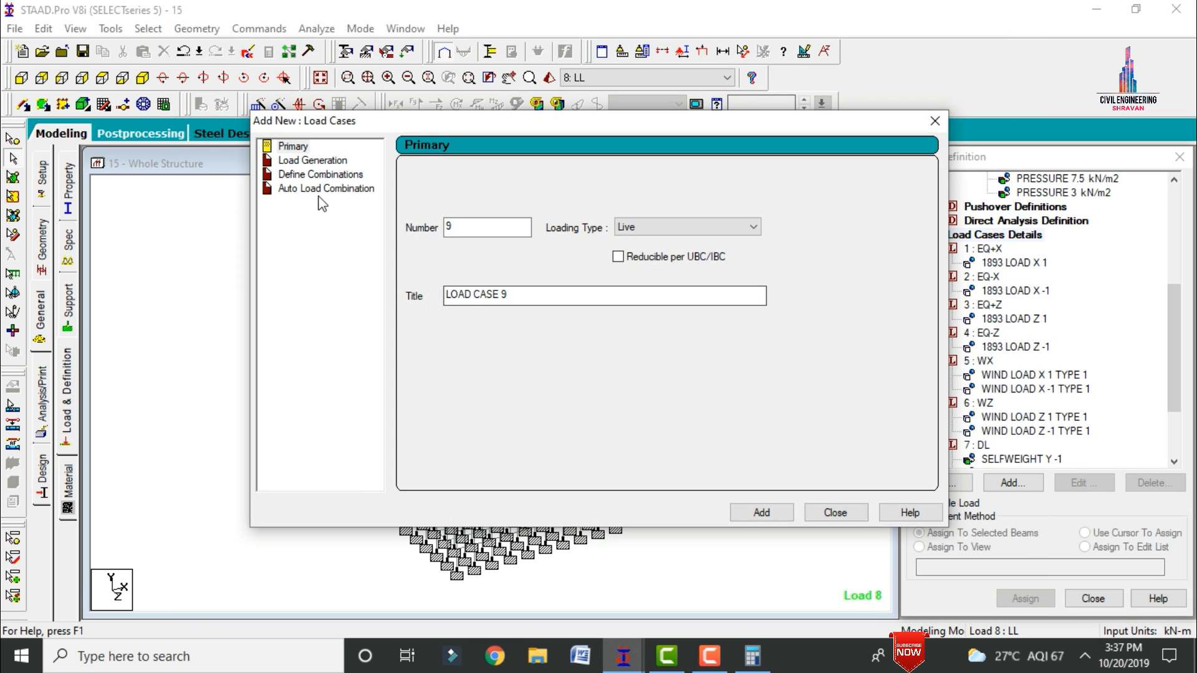
left_click(321, 189)
left_click(609, 177)
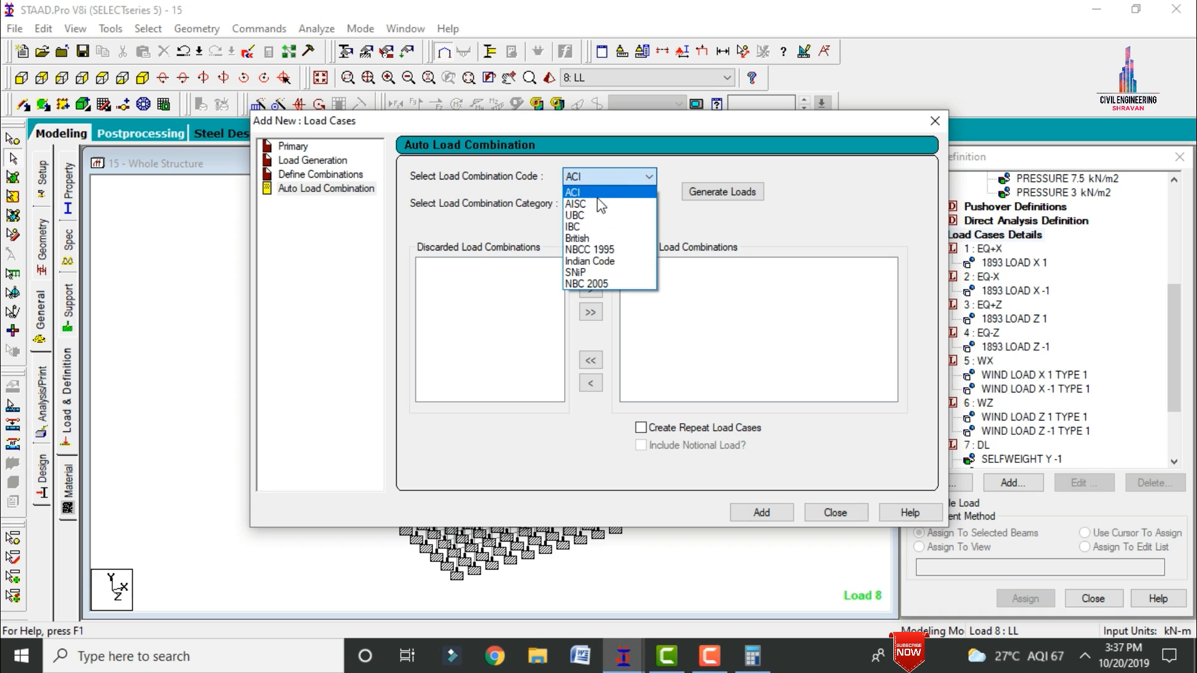
left_click(589, 262)
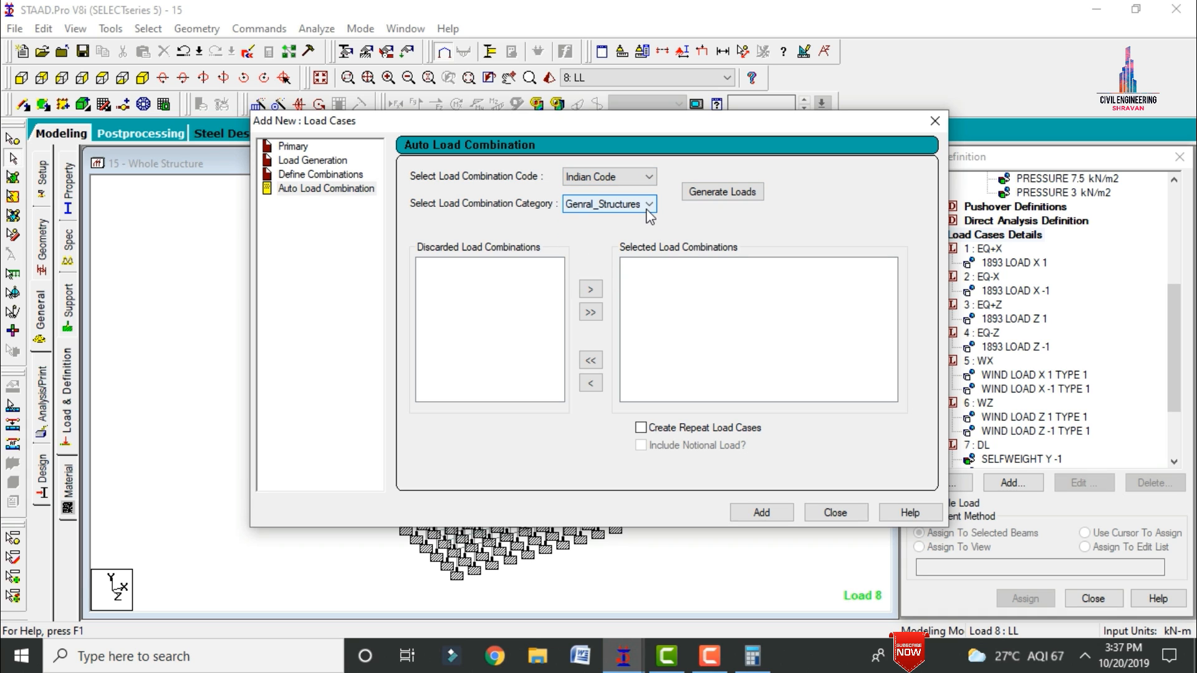
left_click(711, 193)
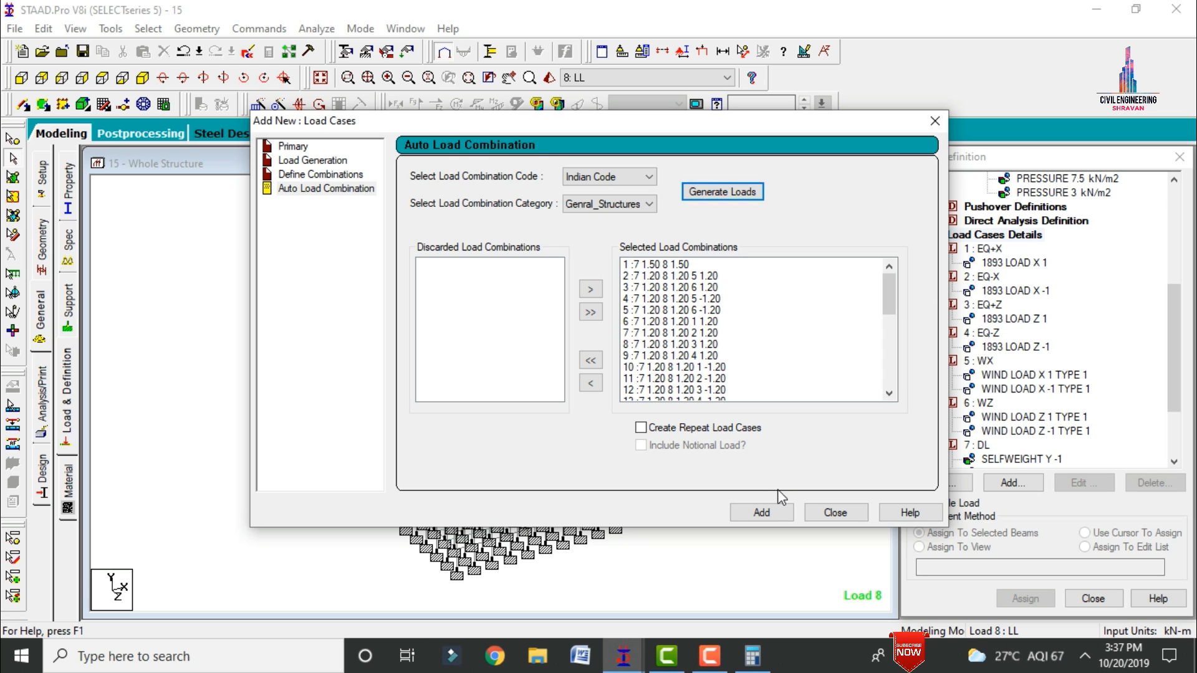
left_click(779, 511)
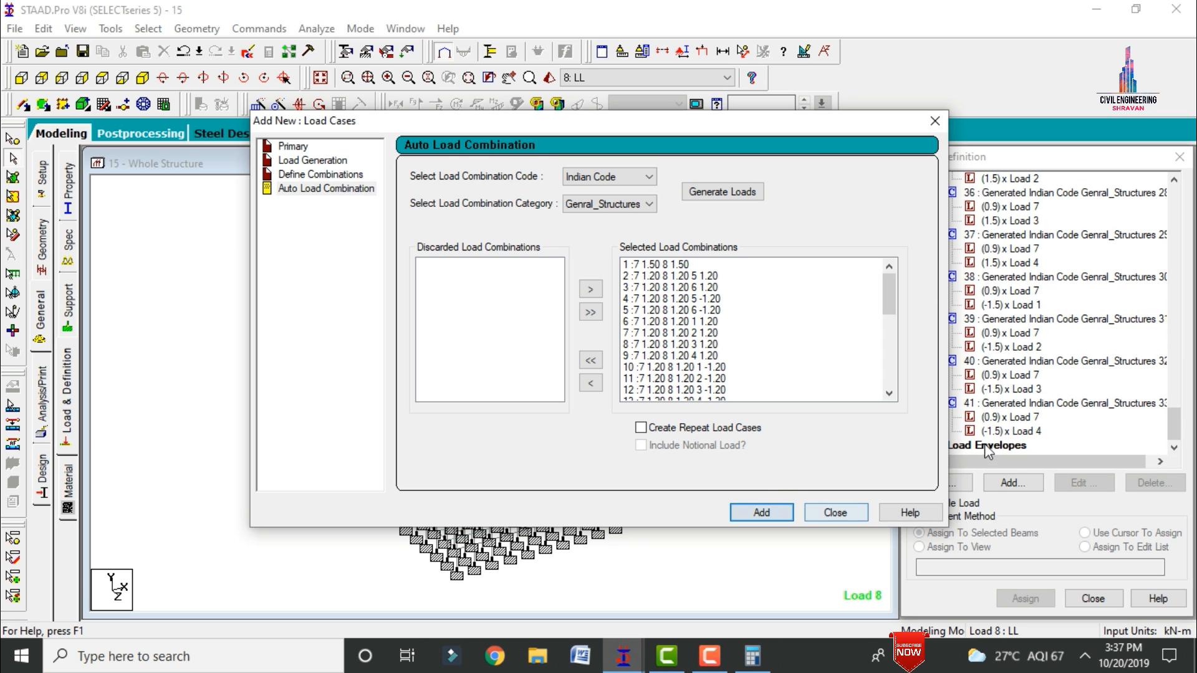
left_click(837, 514)
Step: Add an analysis command with the default print option to the model
left_click(44, 400)
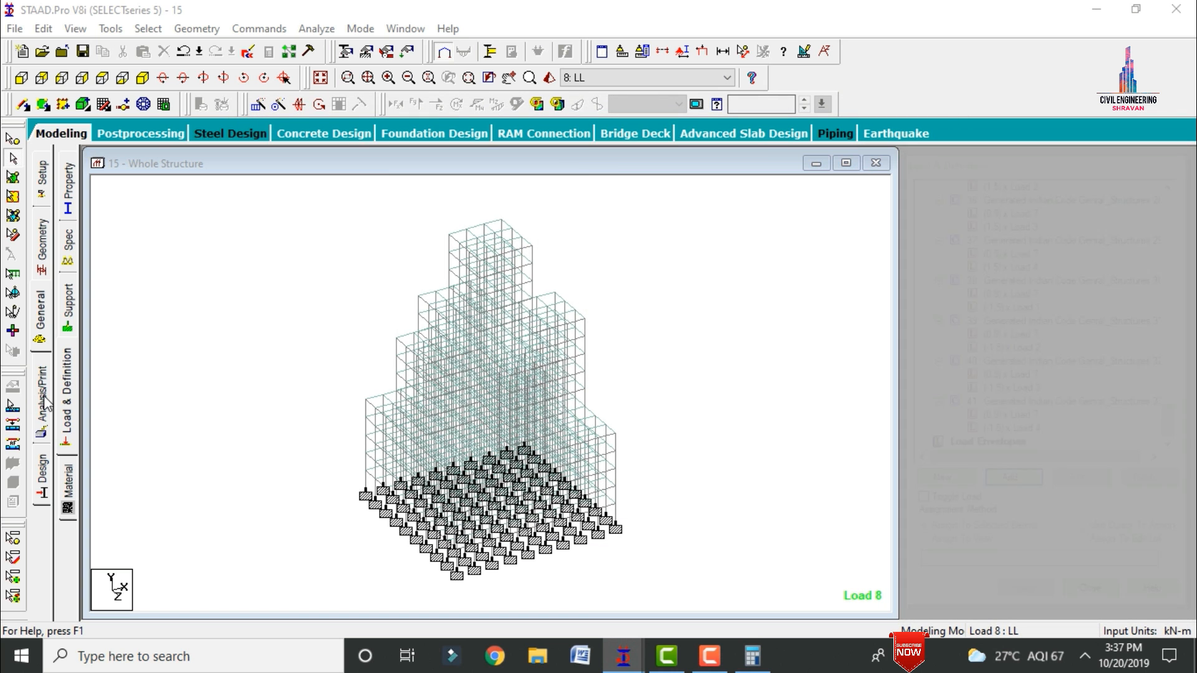
left_click(534, 516)
left_click(683, 516)
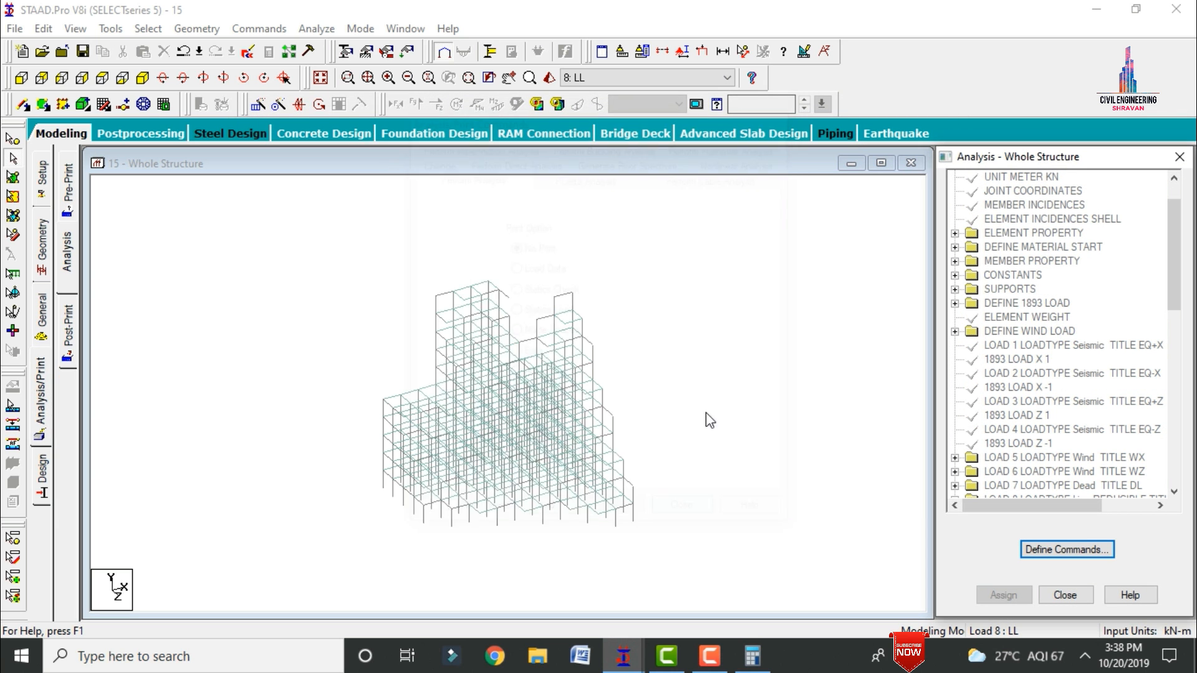
Step: Run the analysis of the whole structure
left_click(313, 29)
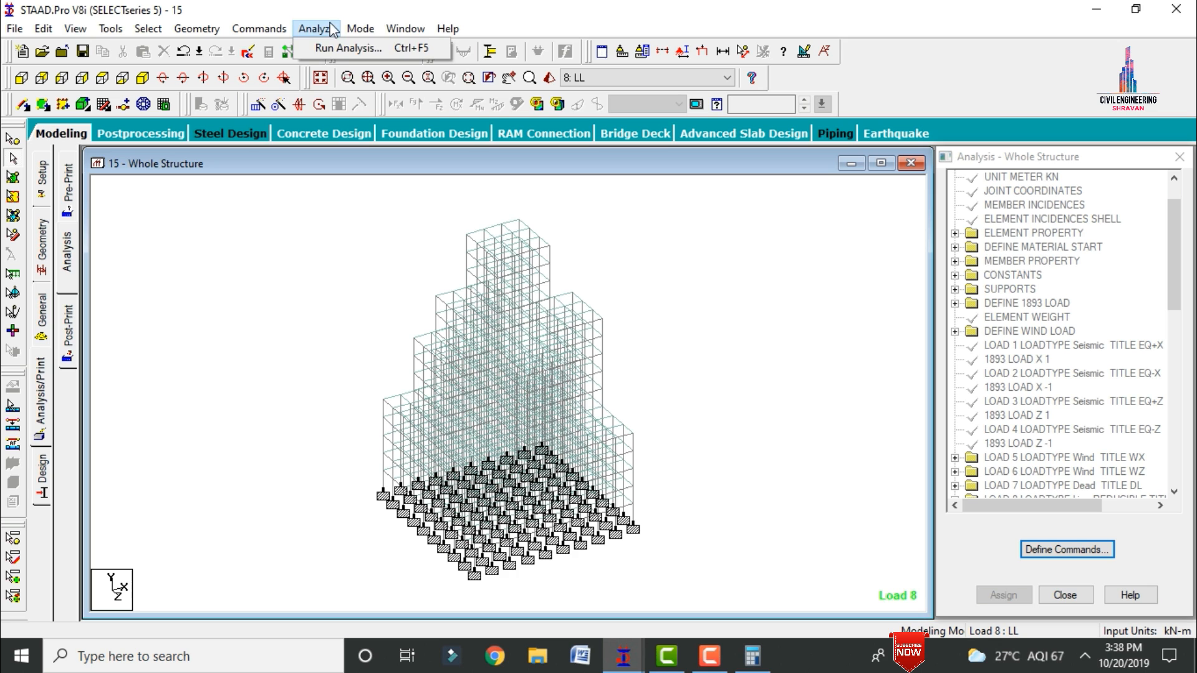
left_click(346, 55)
left_click(490, 350)
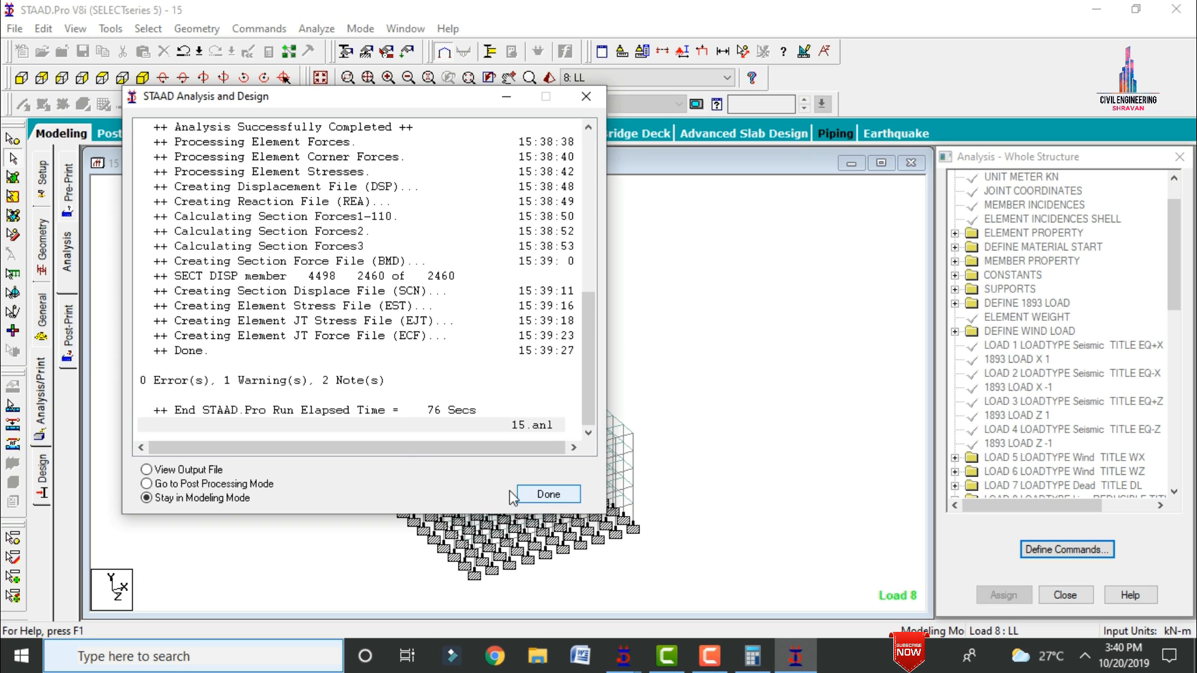
Step: Go to the post-processing results with all load cases selected and display the Bending Z diagram for load case 7: DL
left_click(215, 485)
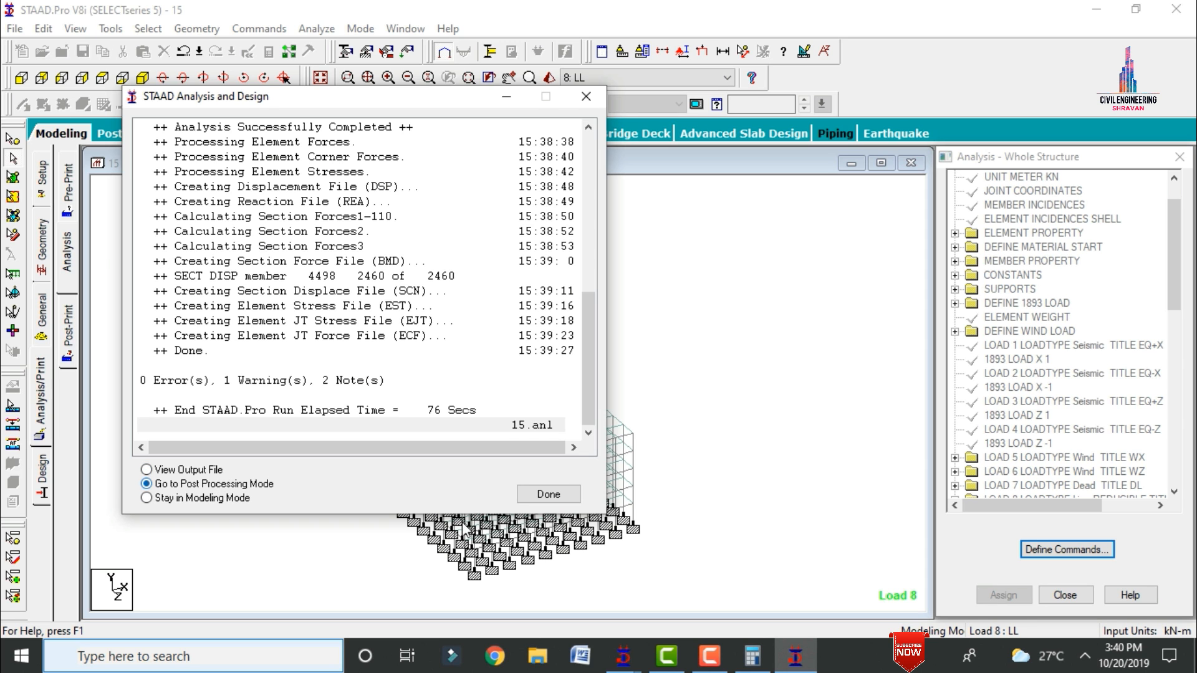
left_click(549, 493)
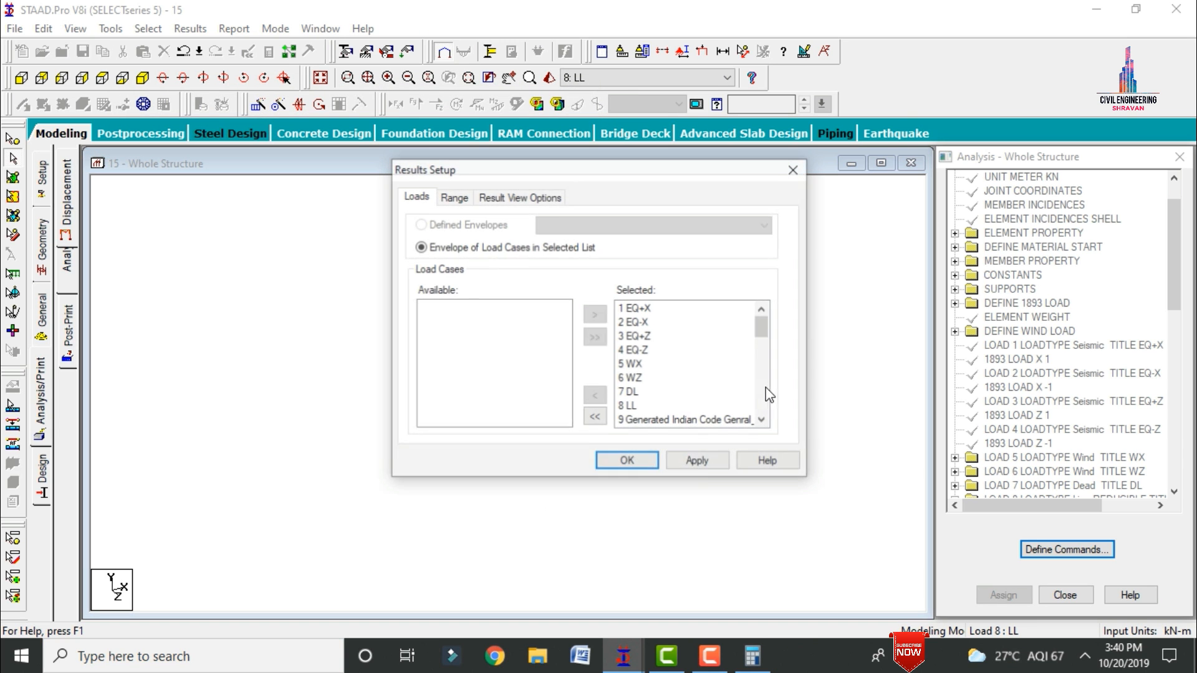
left_click(625, 461)
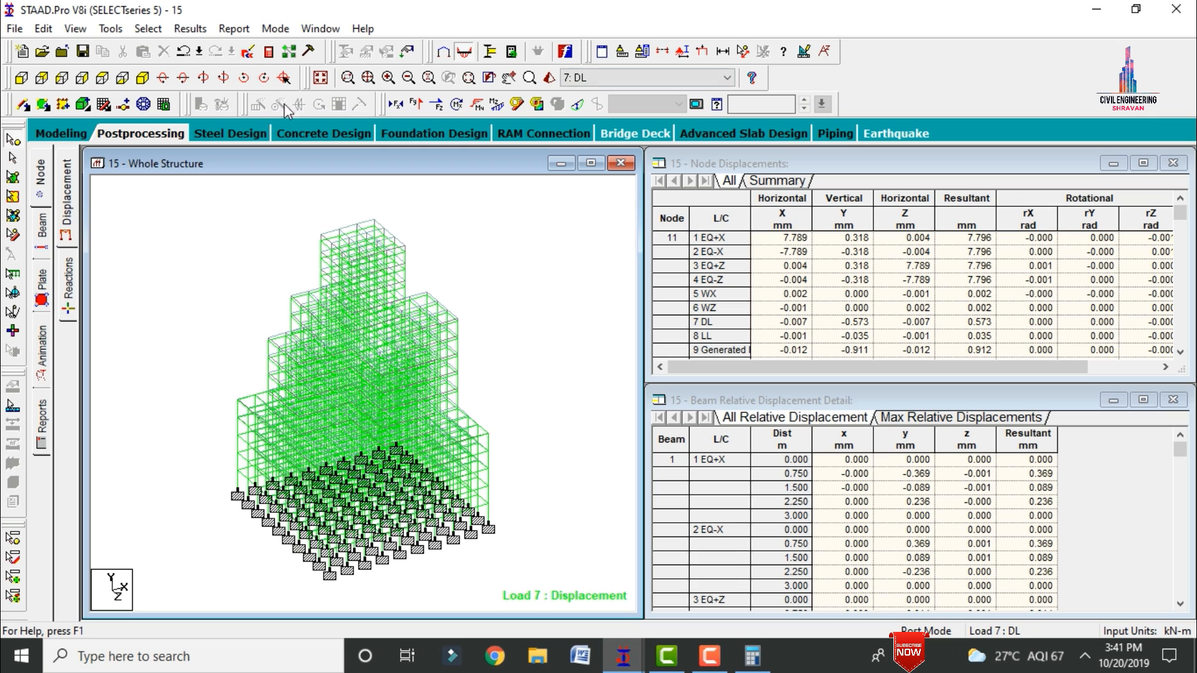
left_click(416, 103)
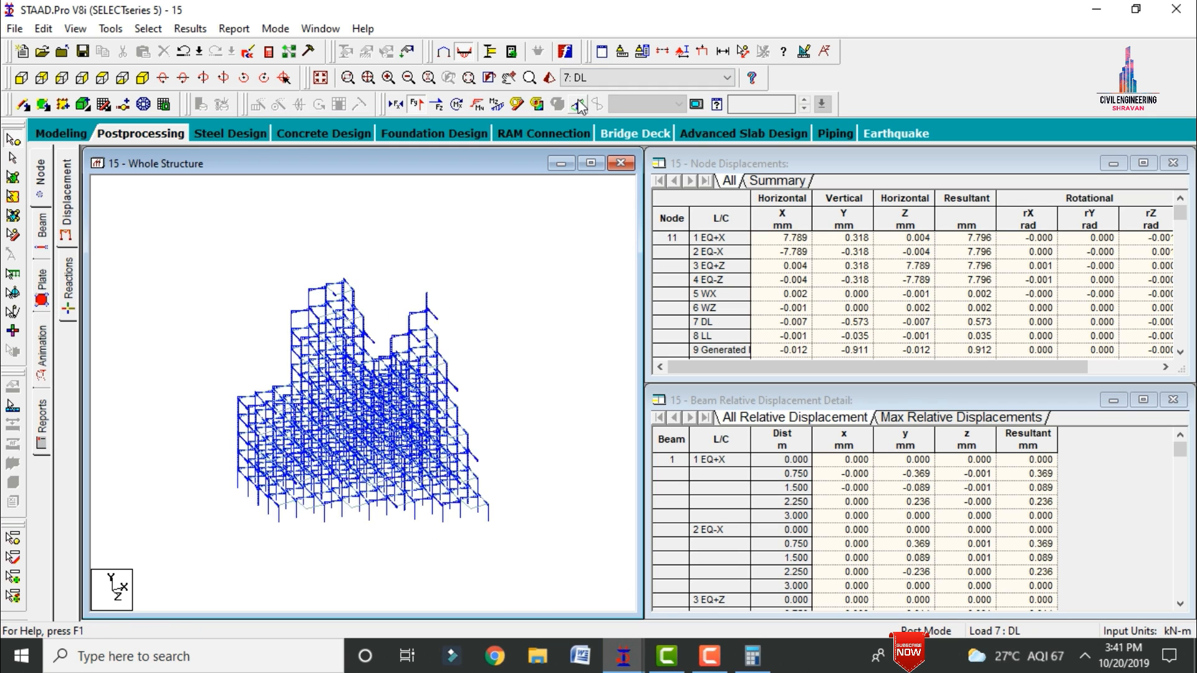
left_click(415, 103)
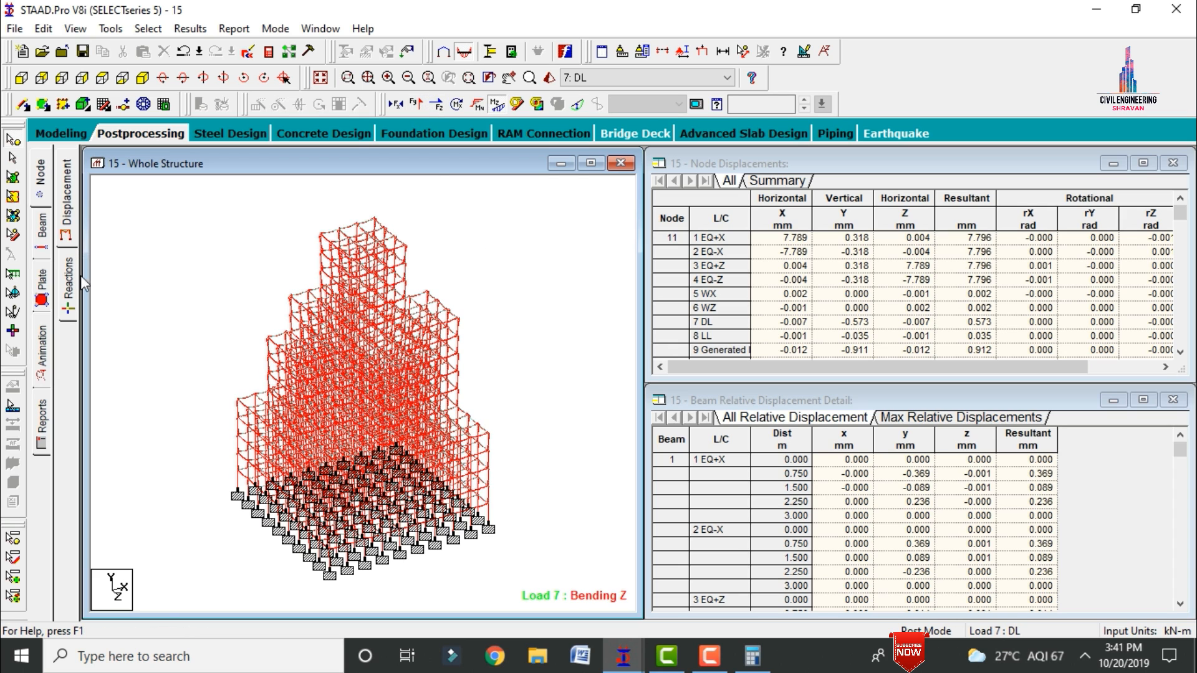
Step: Display the Max Absolute plate stress contour with normal fill for load case 7: DL
left_click(42, 295)
left_click(503, 153)
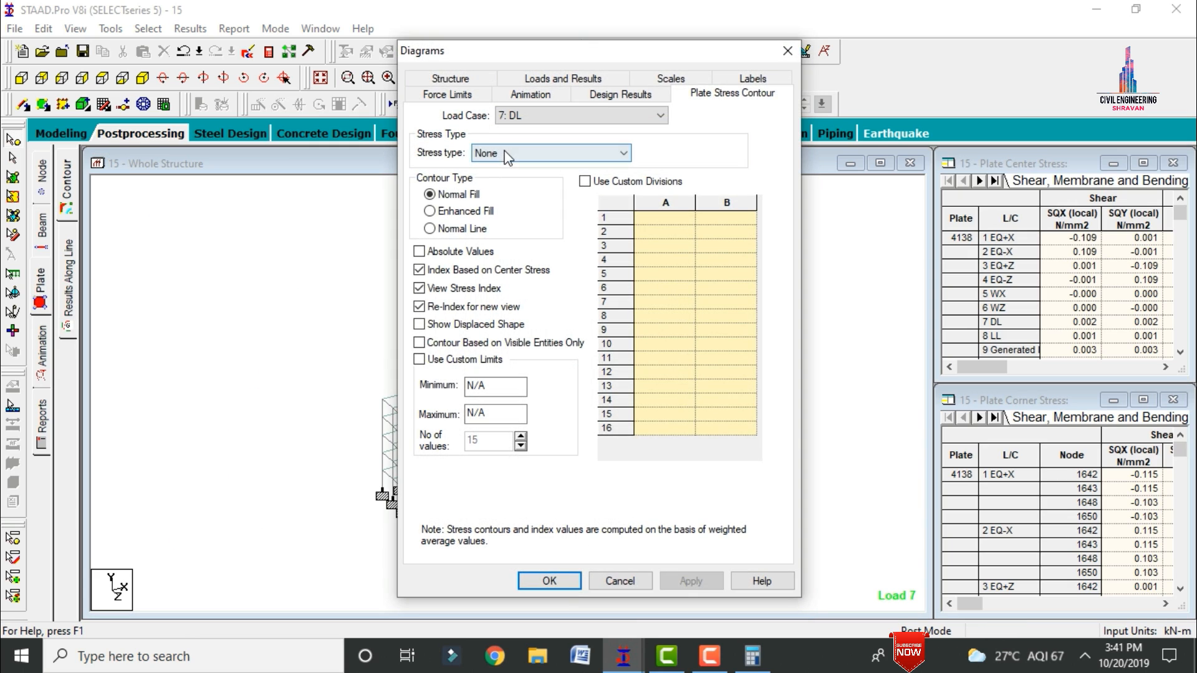
left_click(500, 180)
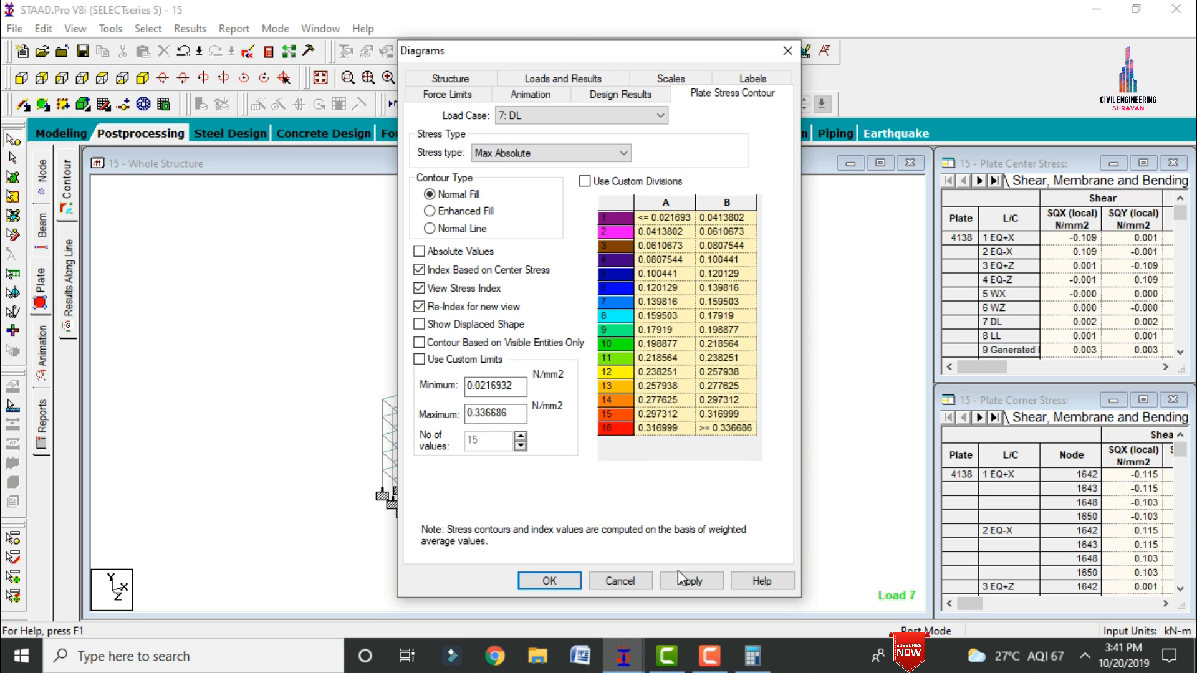
left_click(680, 580)
left_click(549, 581)
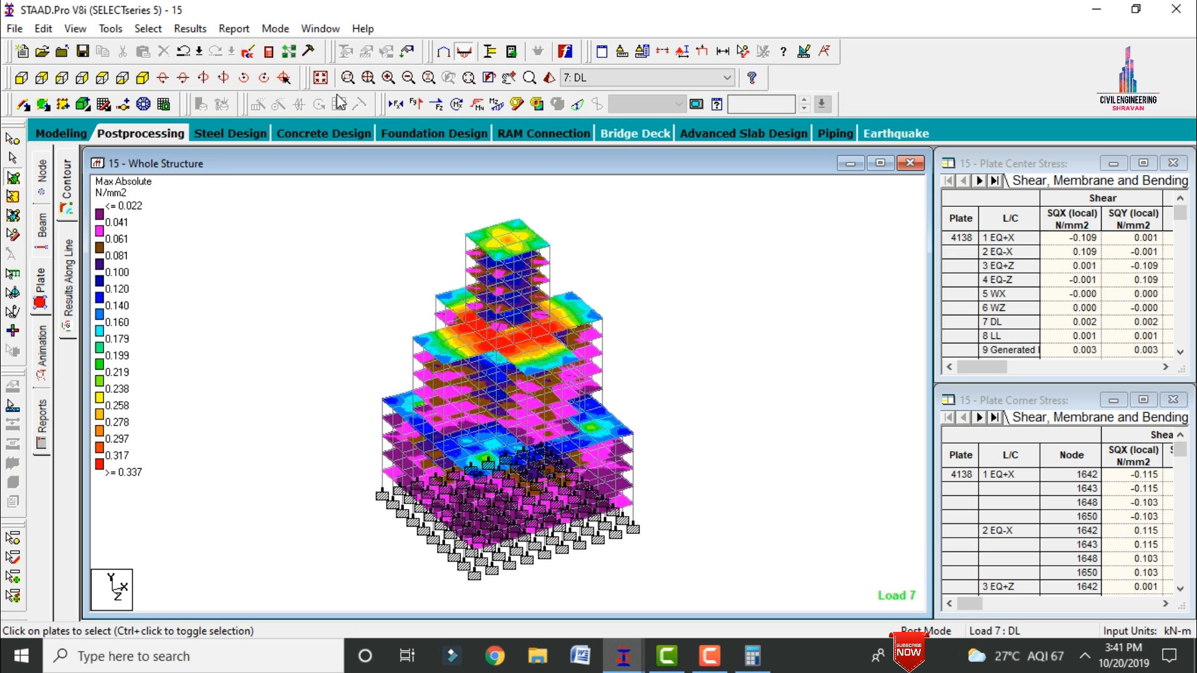
Step: Return to modeling mode and set the concrete design code to IS456
left_click(63, 132)
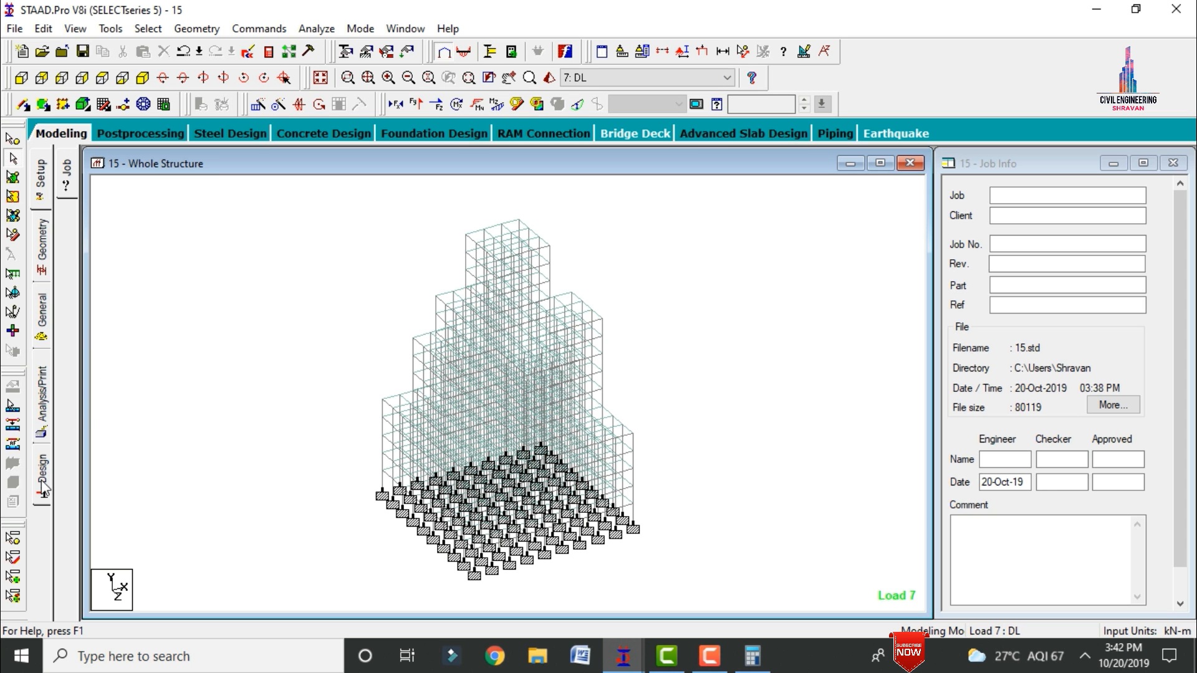
left_click(43, 488)
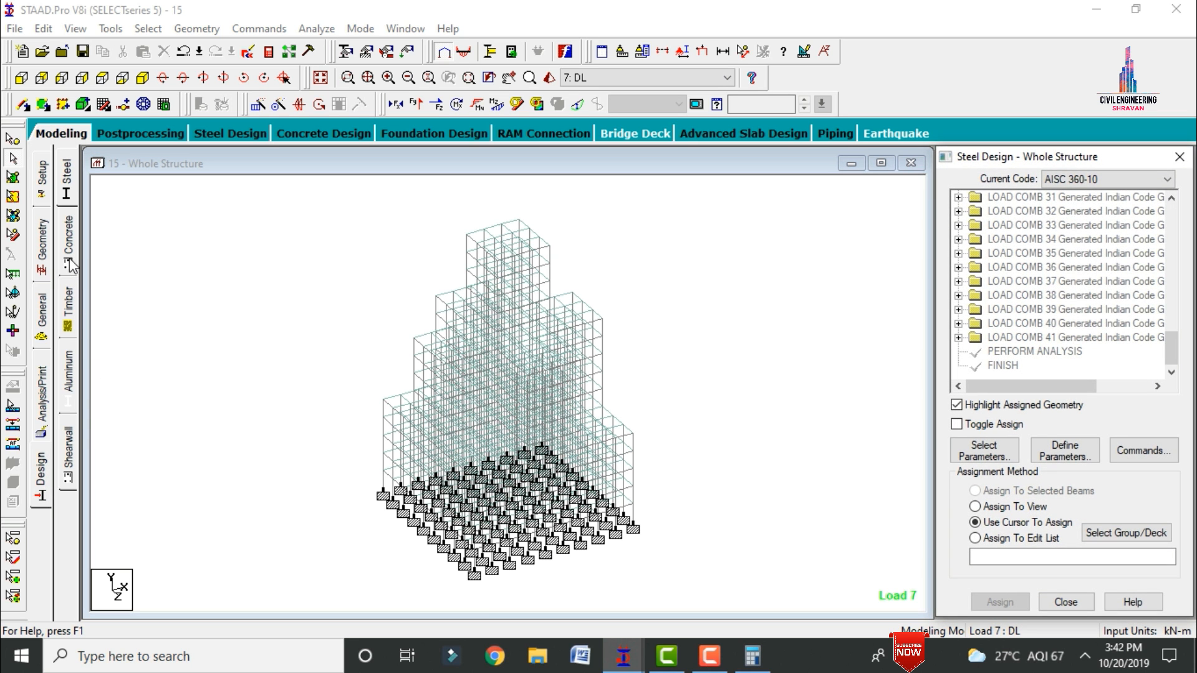
left_click(69, 243)
left_click(1095, 181)
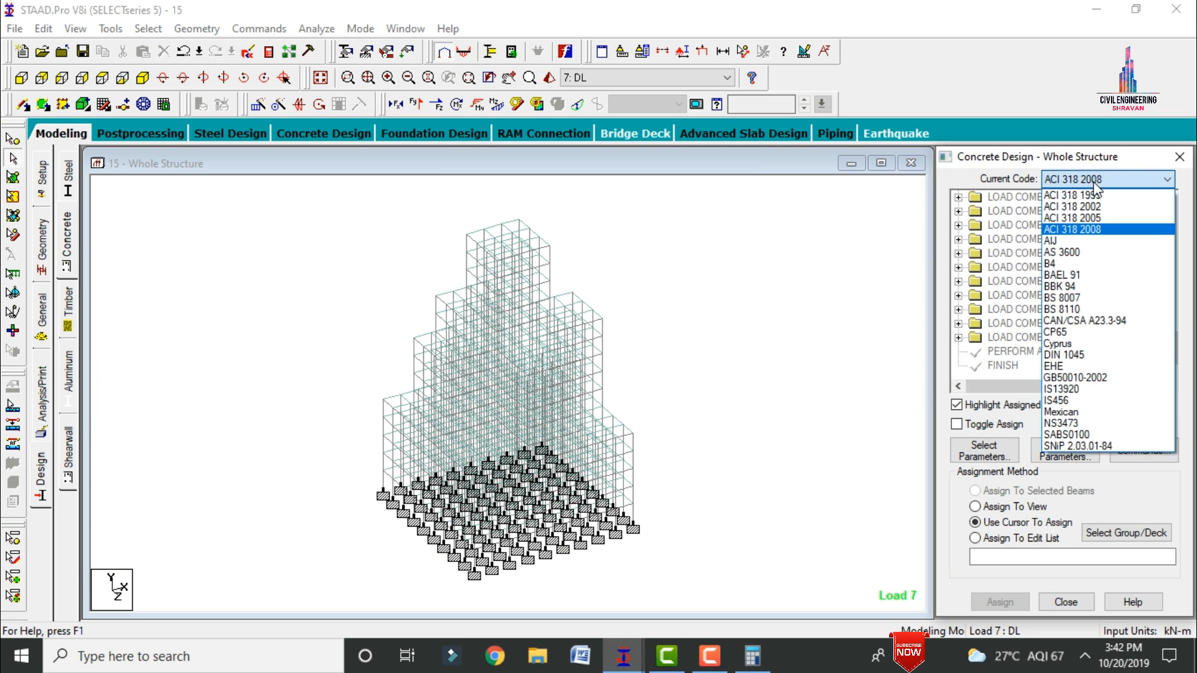
left_click(1060, 401)
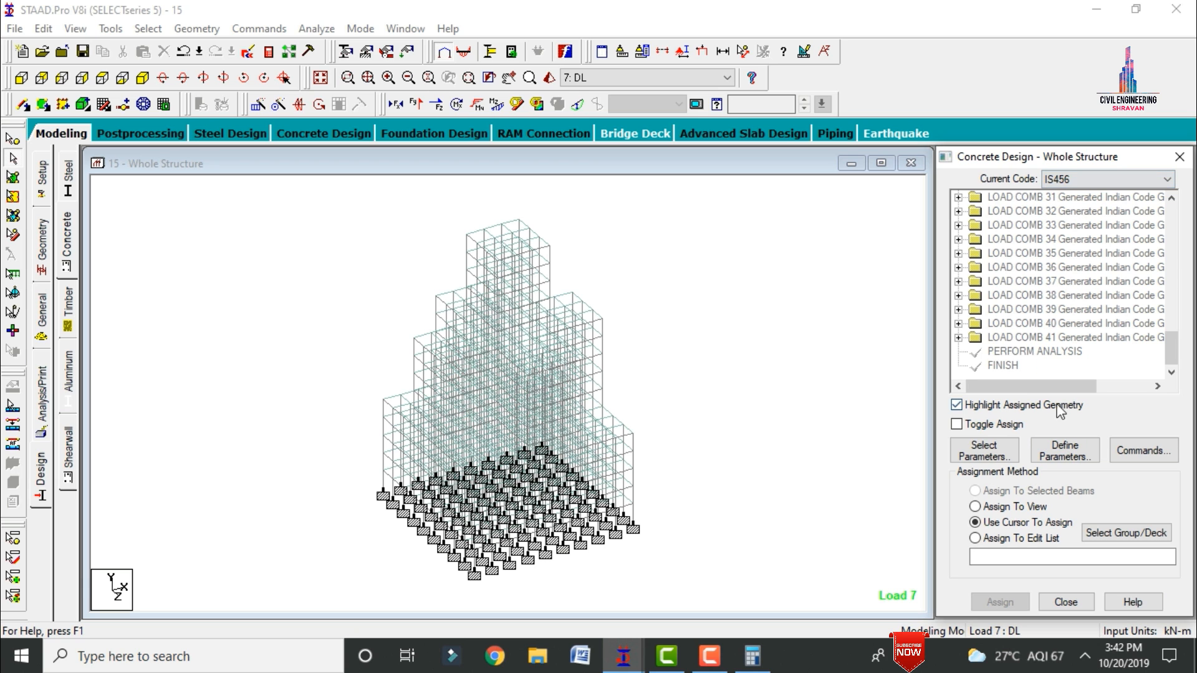
Step: Limit the selected concrete design parameters to Fc, Fymain, Fysec, Maxmain and Maxsec
left_click(984, 450)
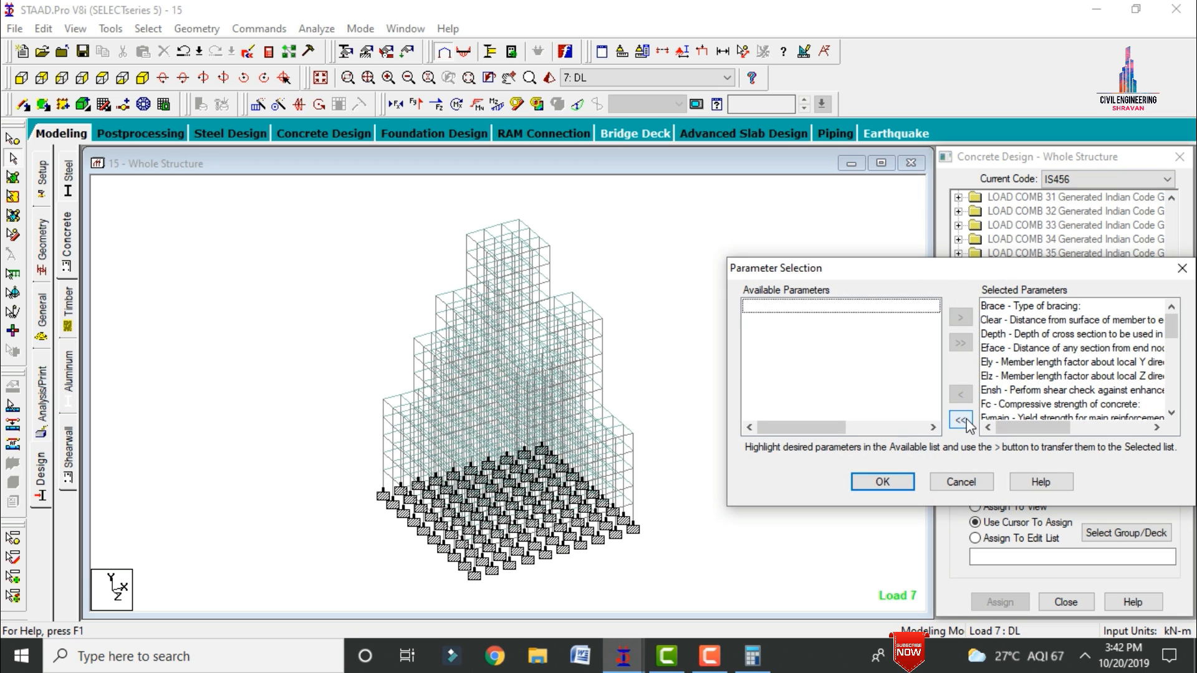
left_click(963, 421)
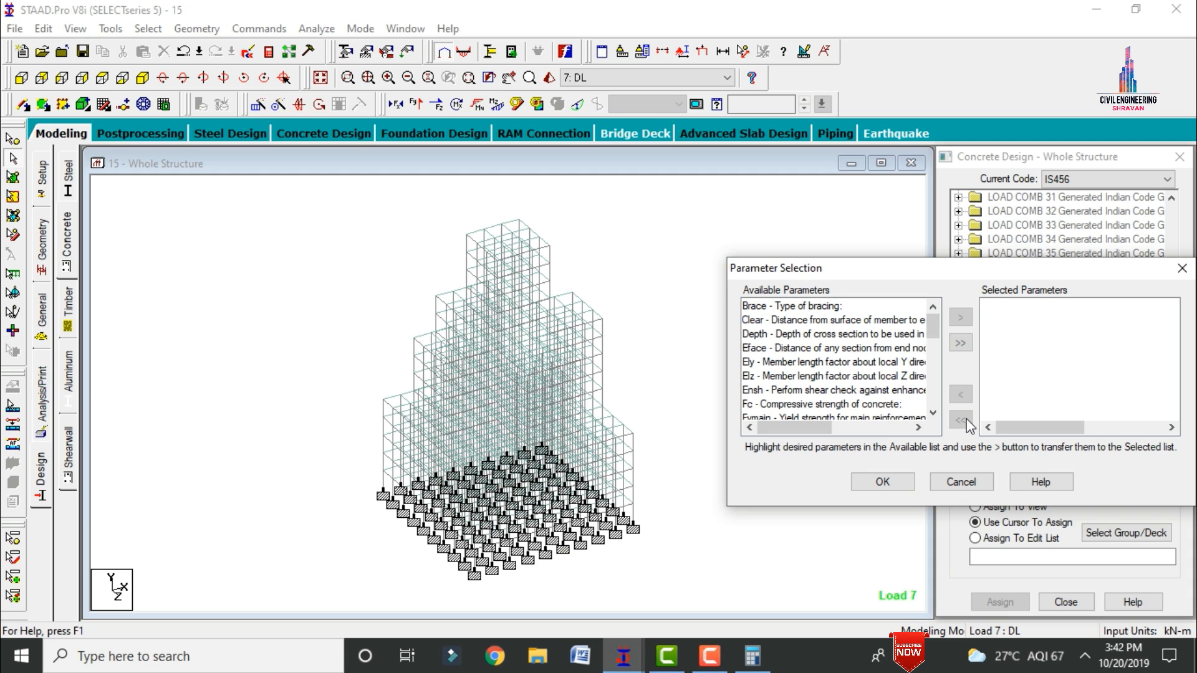
double_click(842, 404)
double_click(842, 405)
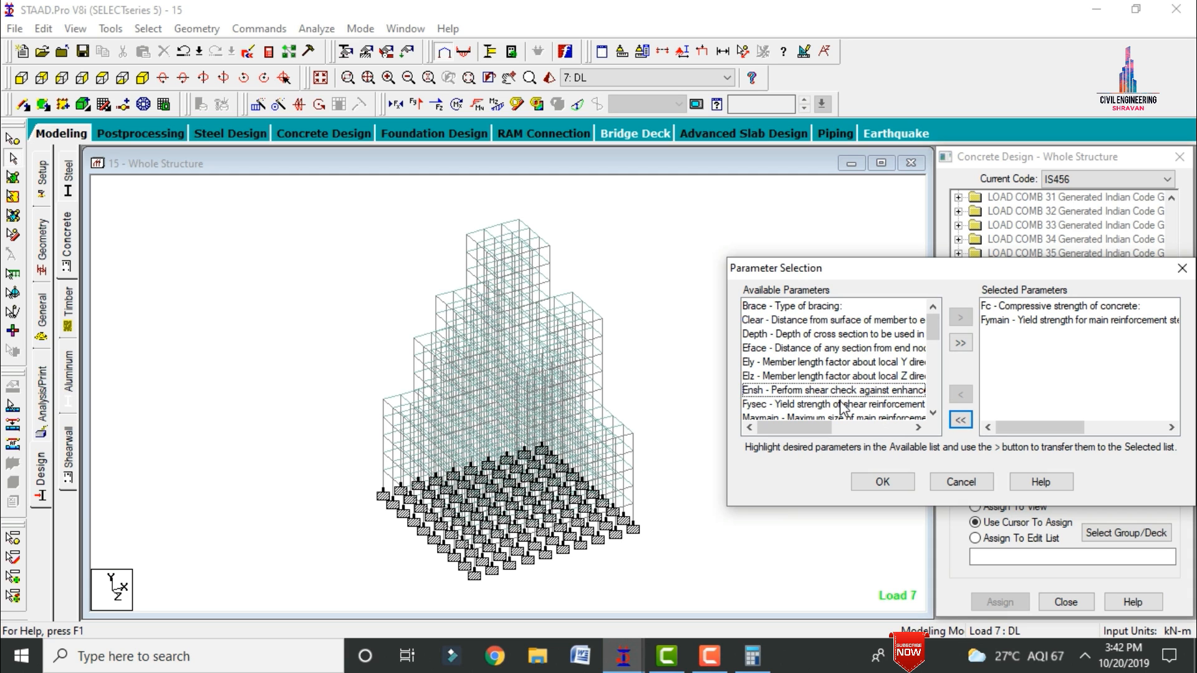
double_click(841, 405)
double_click(842, 405)
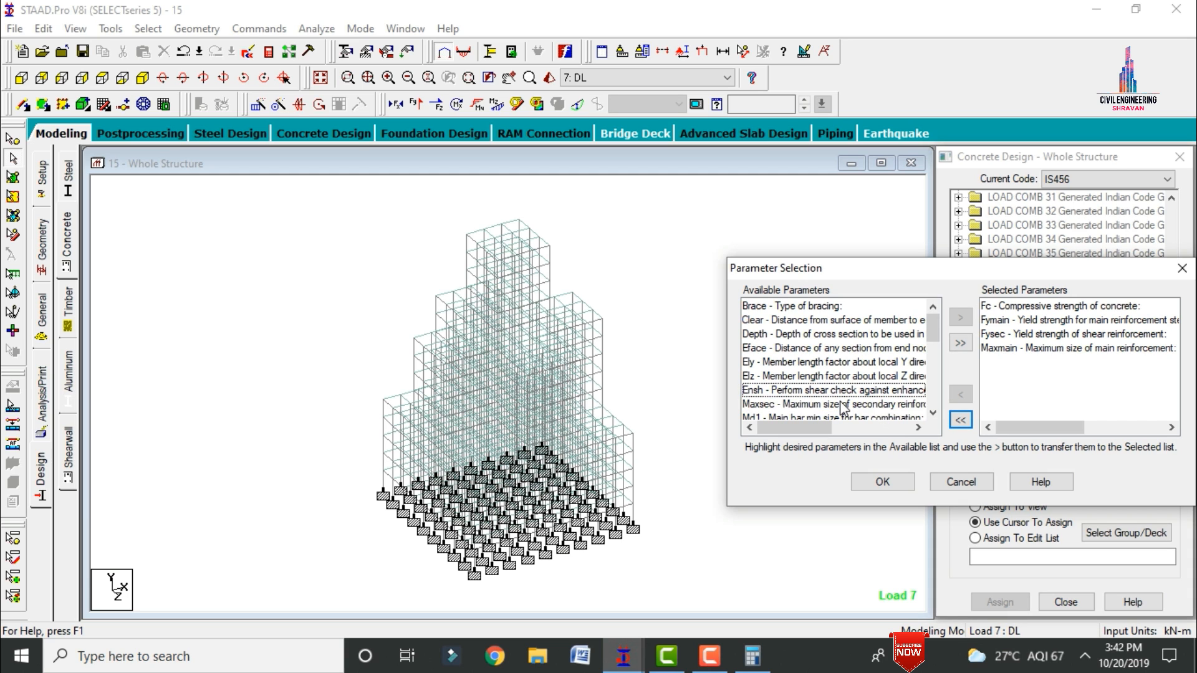
double_click(841, 405)
left_click(879, 485)
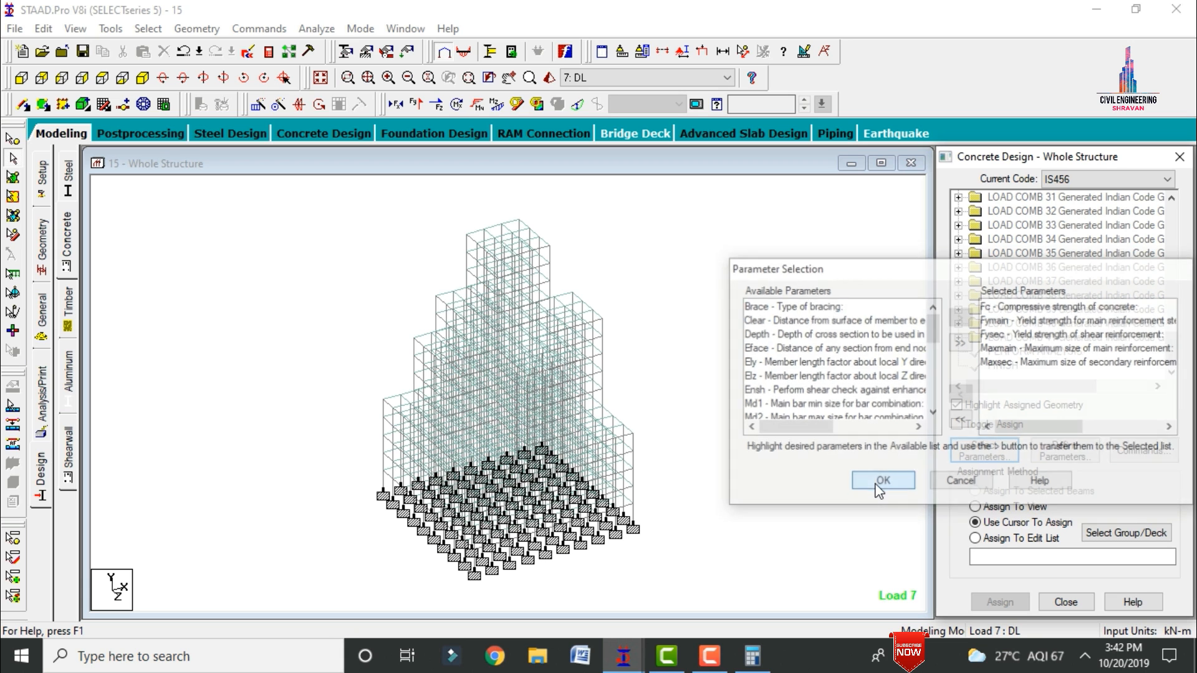
Step: Define and add the FC design parameter with a concrete compressive strength of 40000 kN/m2
left_click(1064, 450)
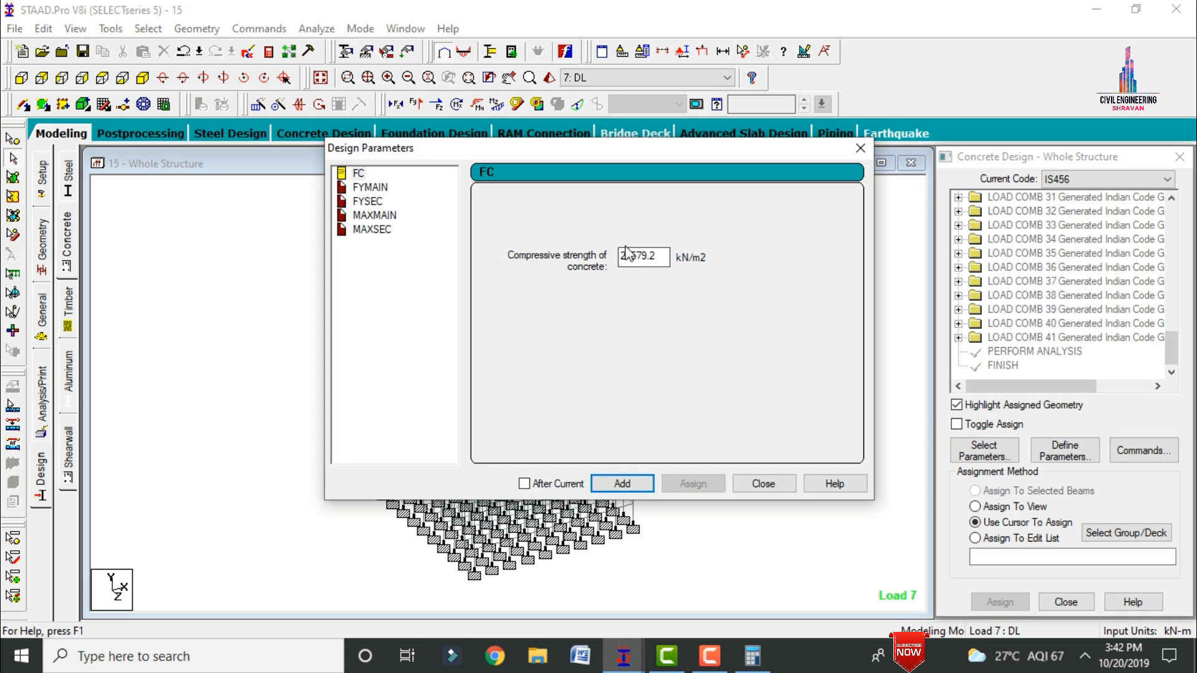
left_click_drag(663, 256, 492, 273)
type("40000")
left_click(622, 484)
Step: Add the FYMAIN and FYSEC parameters, each with a reinforcement yield strength of 500000 kN/m2
left_click(370, 187)
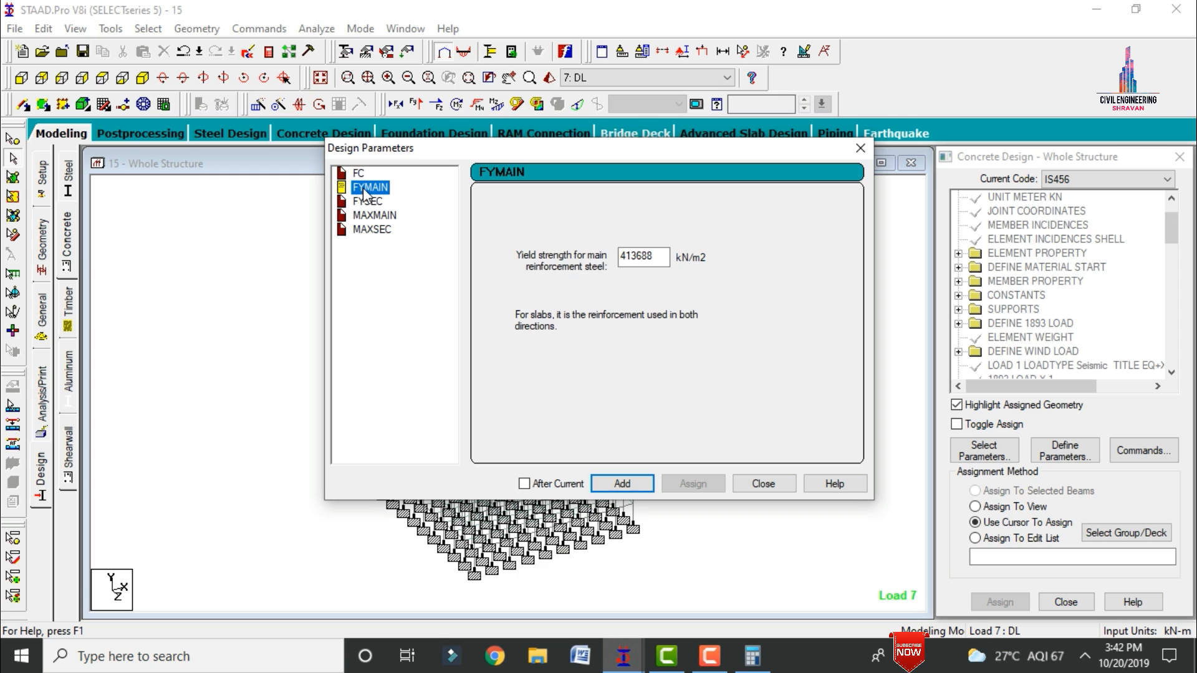
left_click_drag(659, 257, 492, 268)
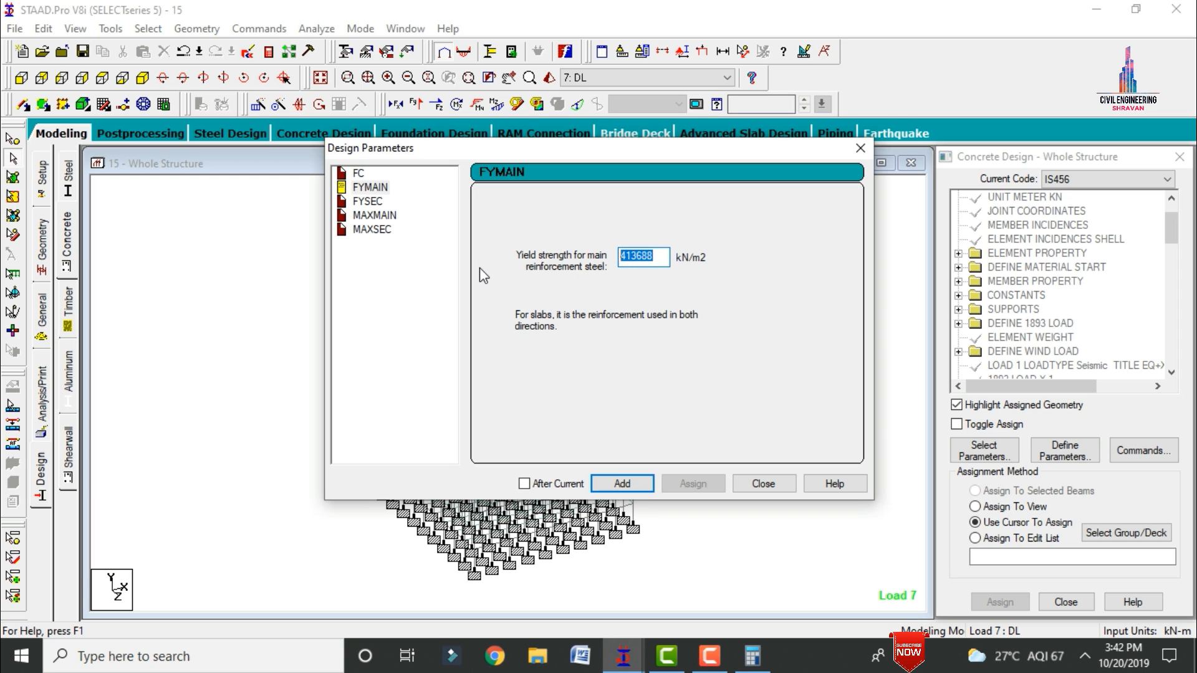
type("500000")
left_click(622, 483)
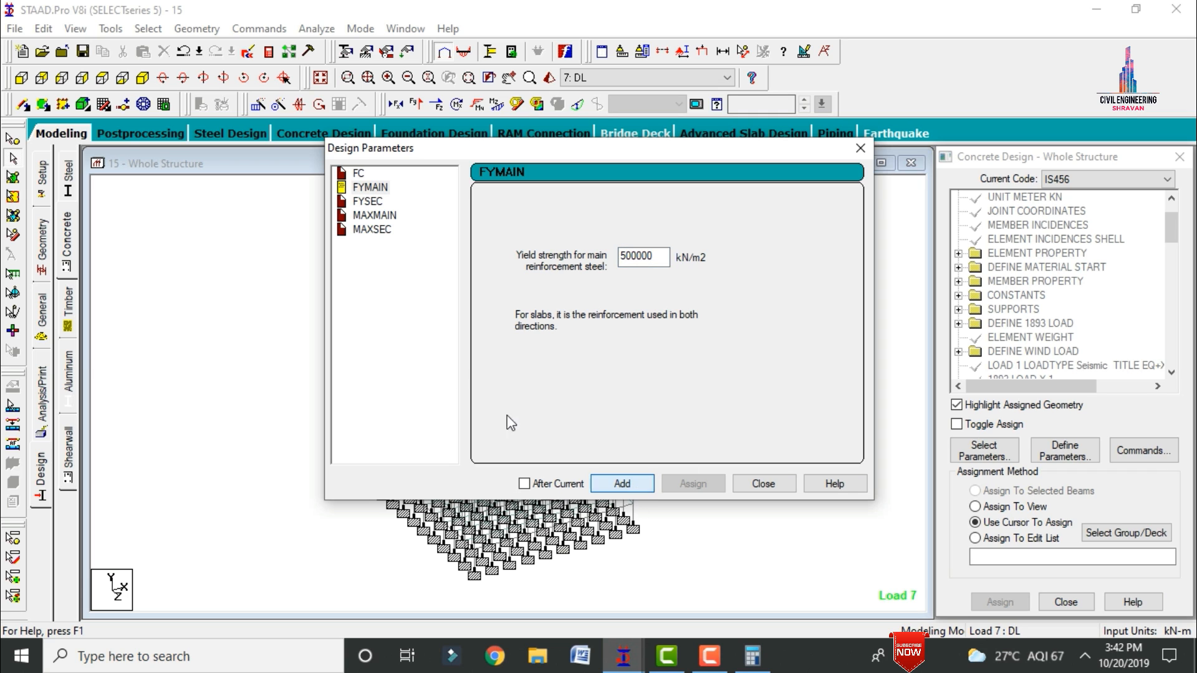
left_click(368, 201)
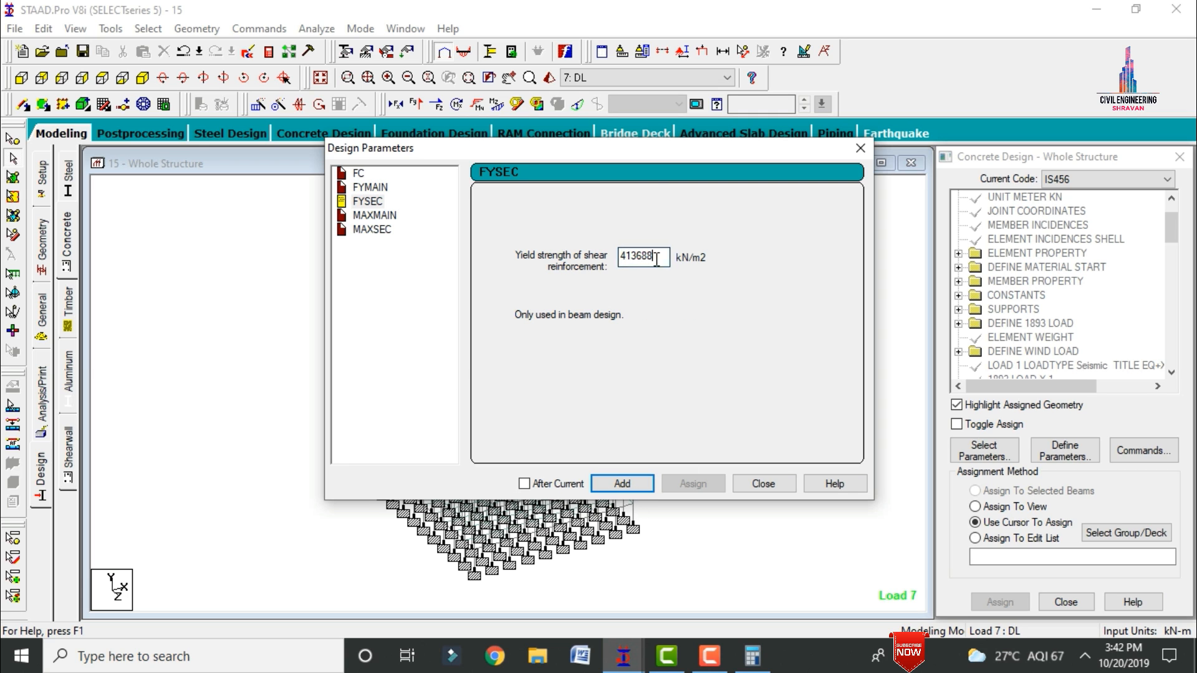
left_click_drag(659, 256, 502, 266)
type("500000")
left_click(622, 484)
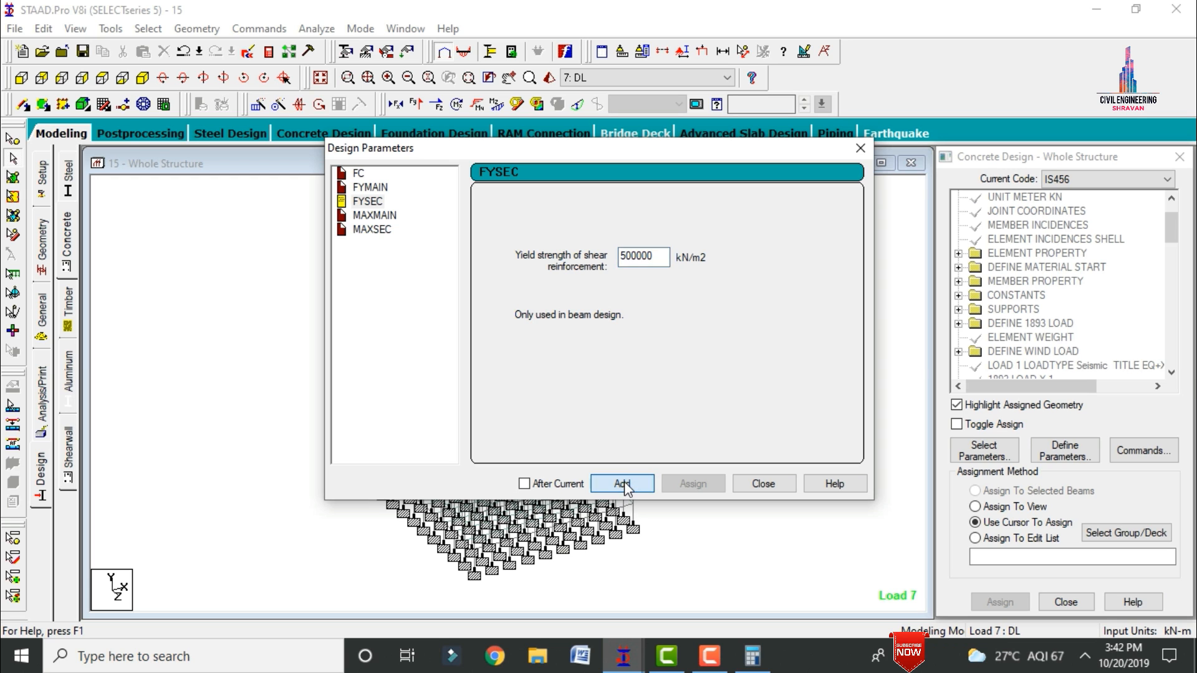
Step: Add the maximum bar size parameters, with MAXMAIN at 20 mm and MAXSEC at 16 mm
left_click(367, 216)
left_click(487, 291)
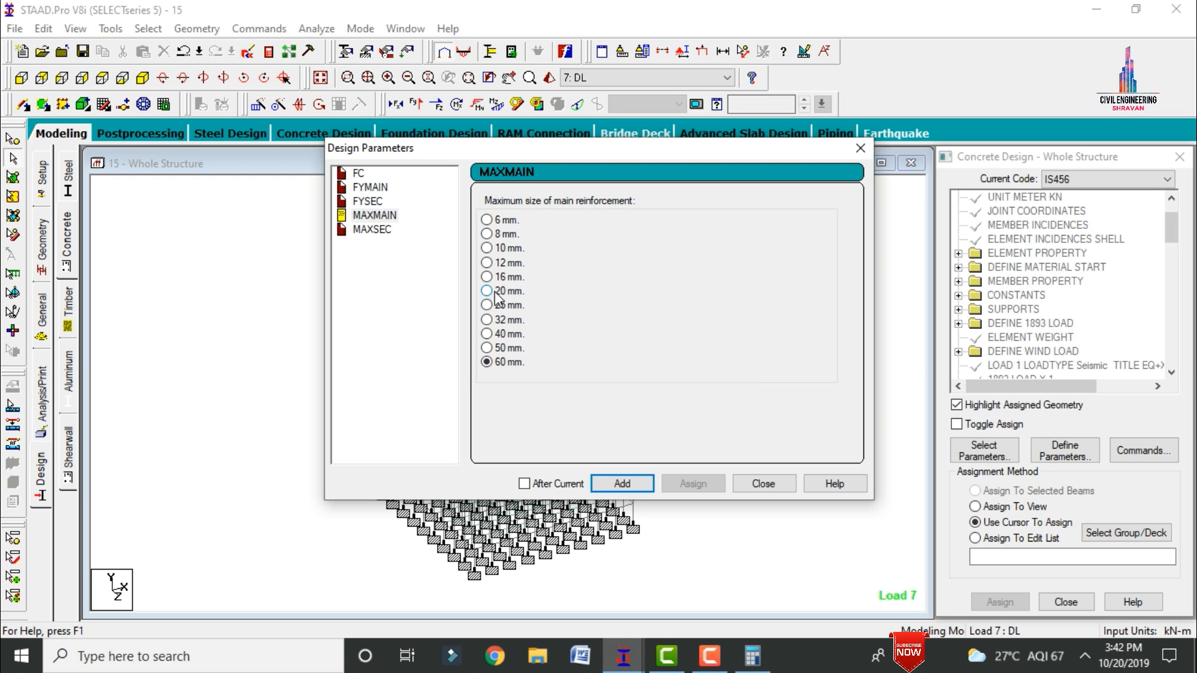
left_click(617, 486)
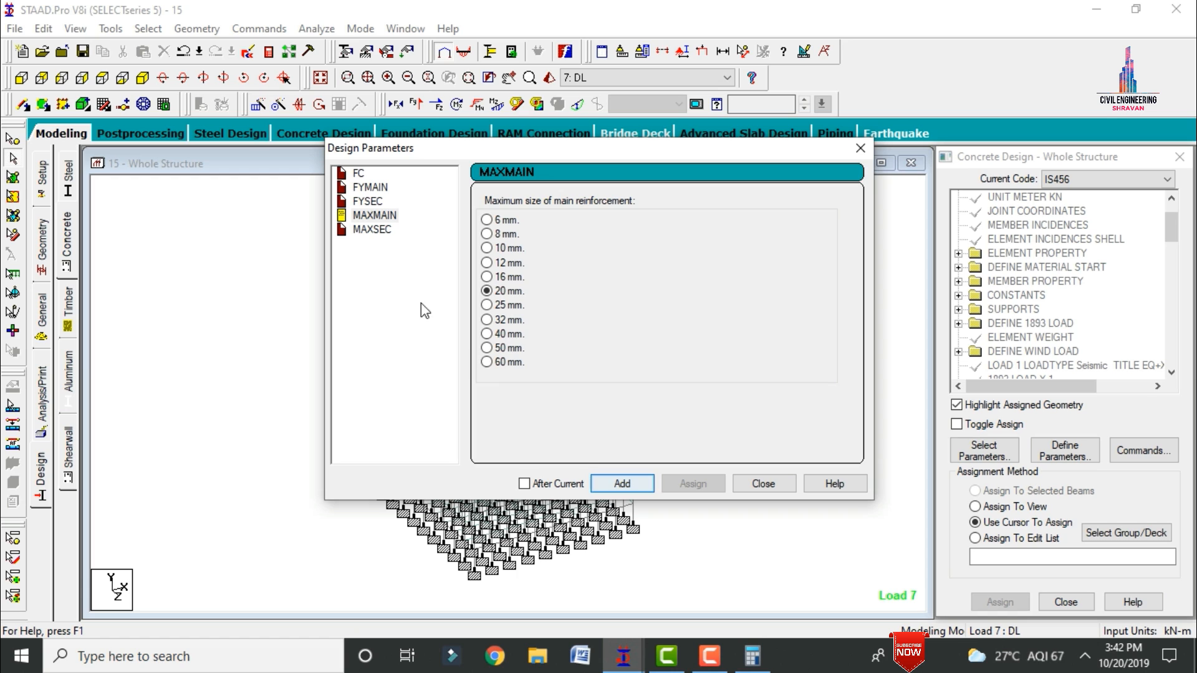
left_click(384, 229)
left_click(510, 279)
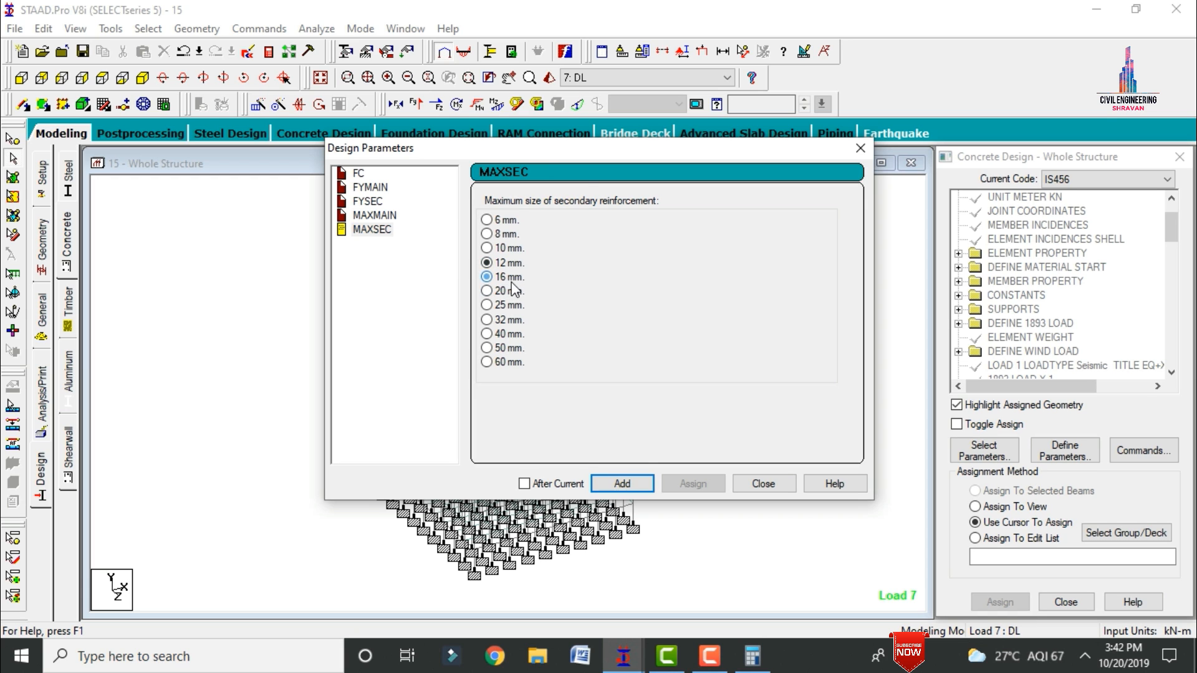
left_click(634, 488)
left_click(762, 489)
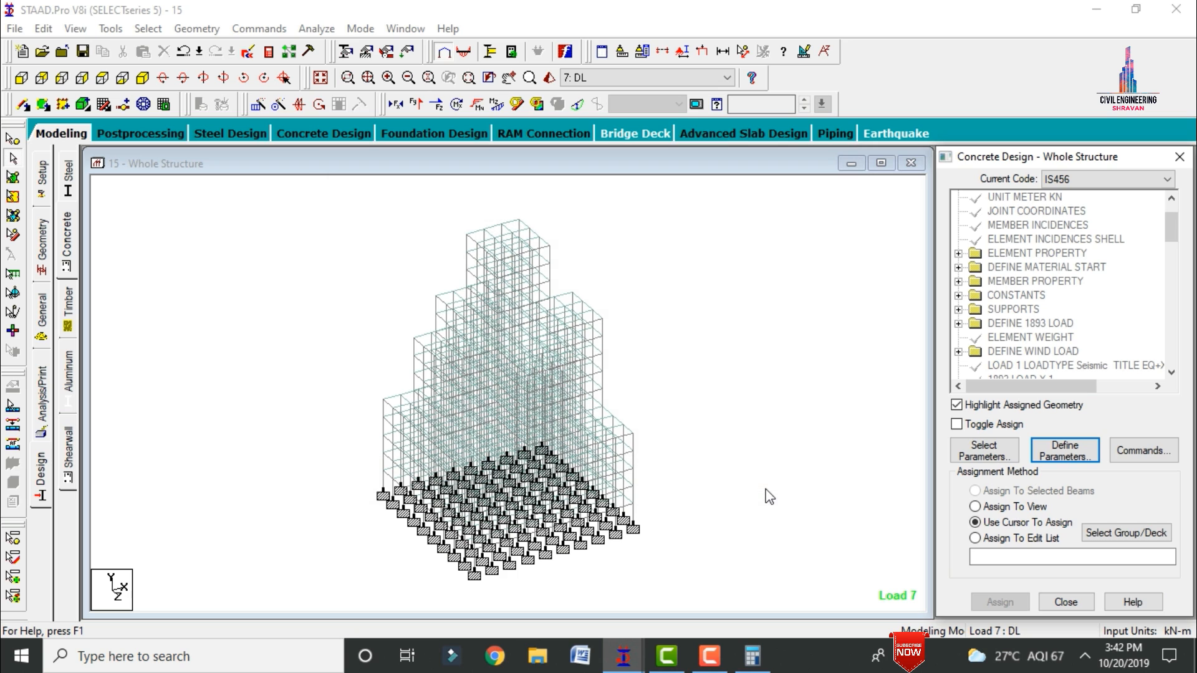
Step: Add the DESIGN BEAM, DESIGN COLUMN, DESIGN SLAB/ELEMENT and TAKE OFF commands to the concrete design
left_click(1142, 454)
left_click(730, 259)
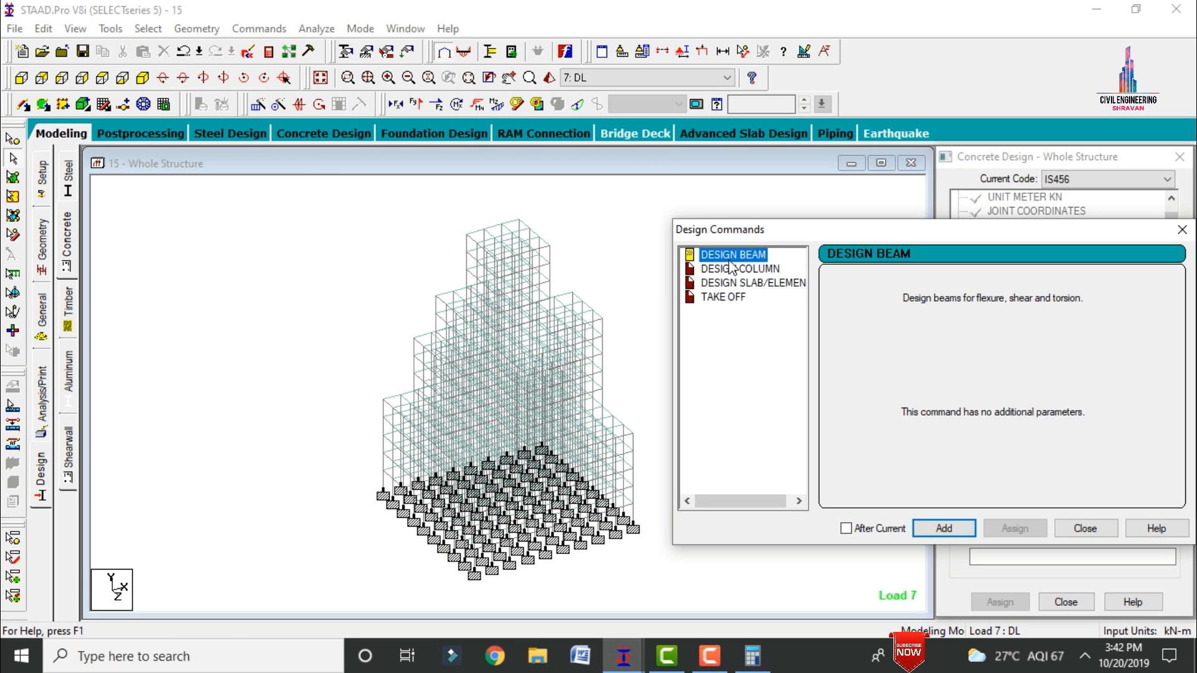
left_click(929, 527)
left_click(741, 268)
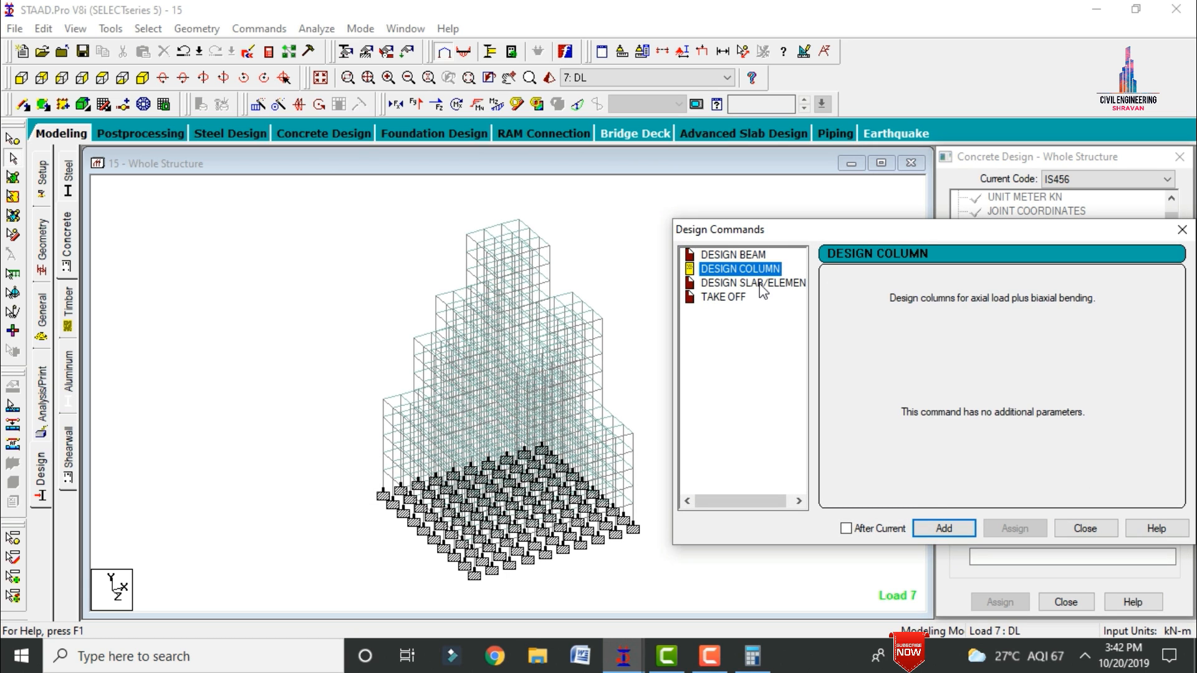
left_click(943, 527)
left_click(742, 283)
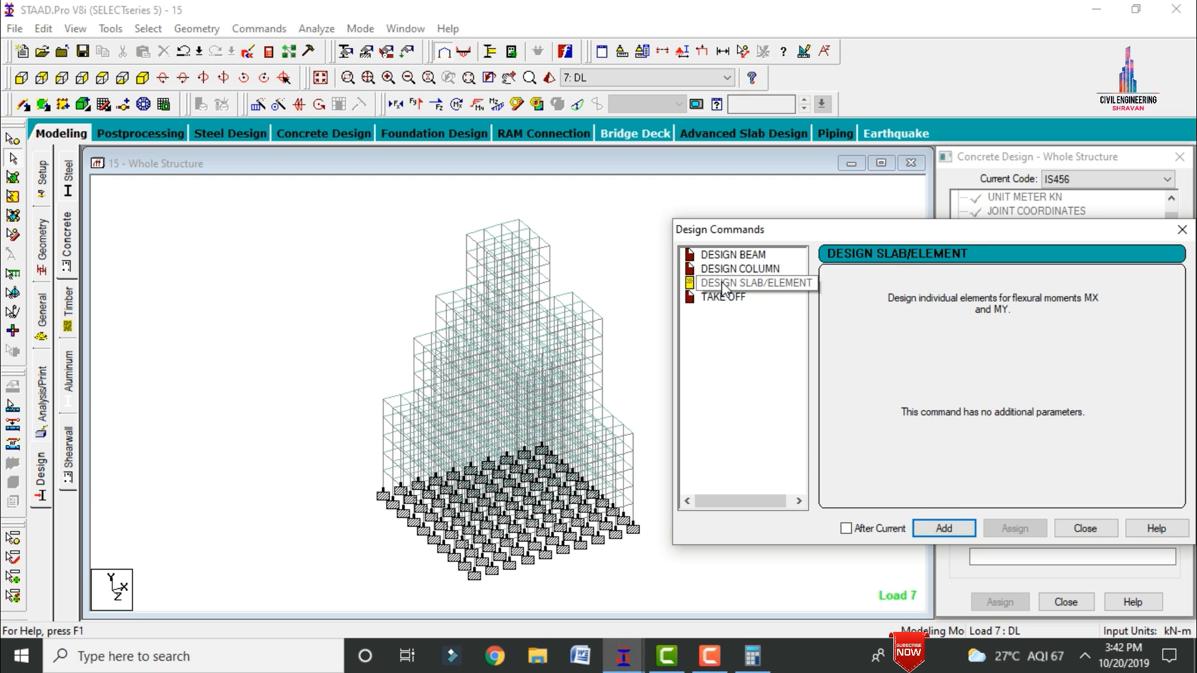
left_click(943, 528)
left_click(729, 297)
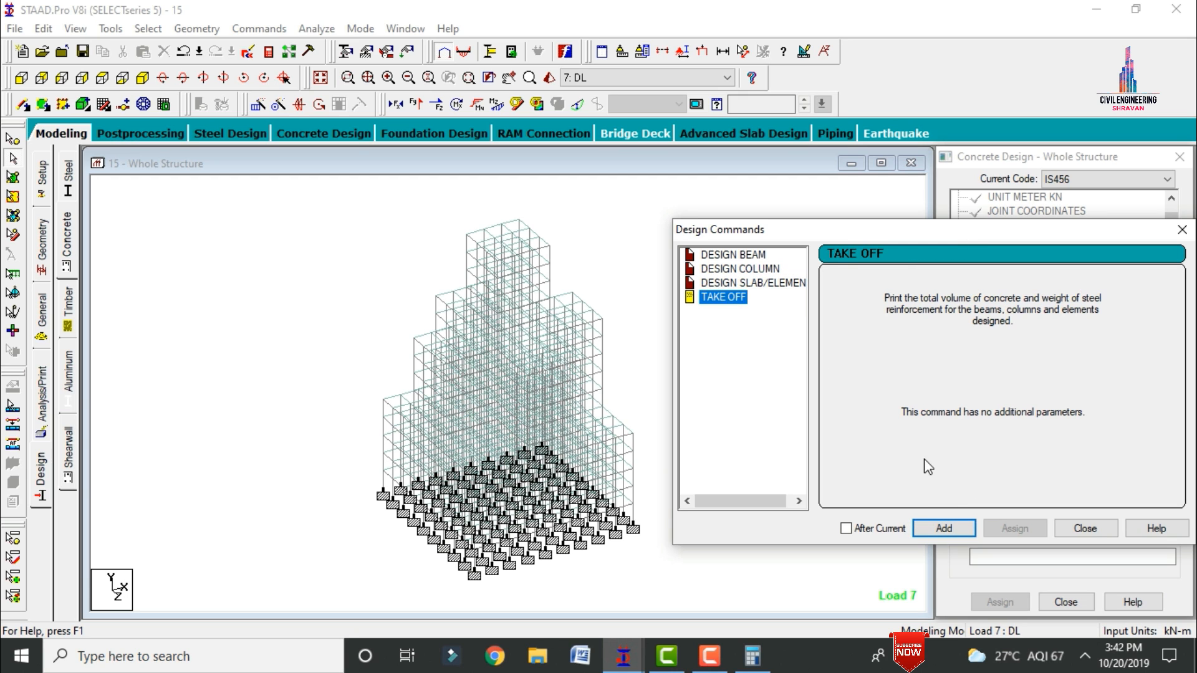
left_click(945, 529)
left_click(1085, 528)
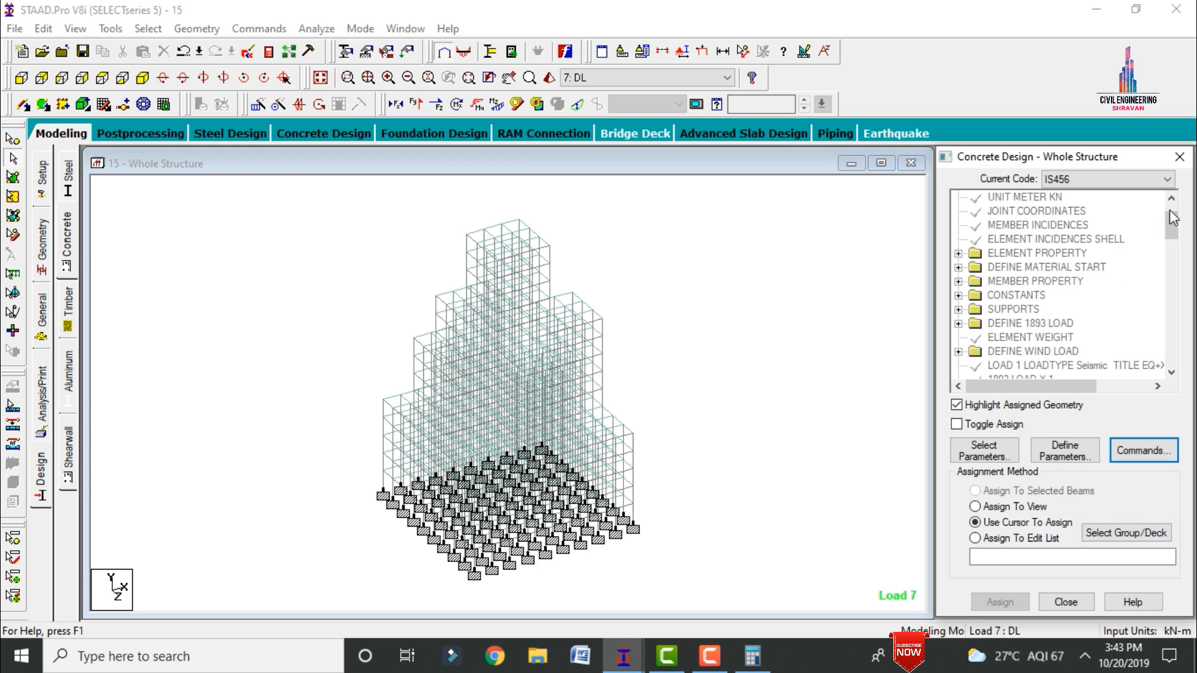
Step: Assign the FC 40000 parameter to the entire view, saving the modified structure along the way
left_click_drag(1172, 230, 1171, 346)
left_click(1024, 253)
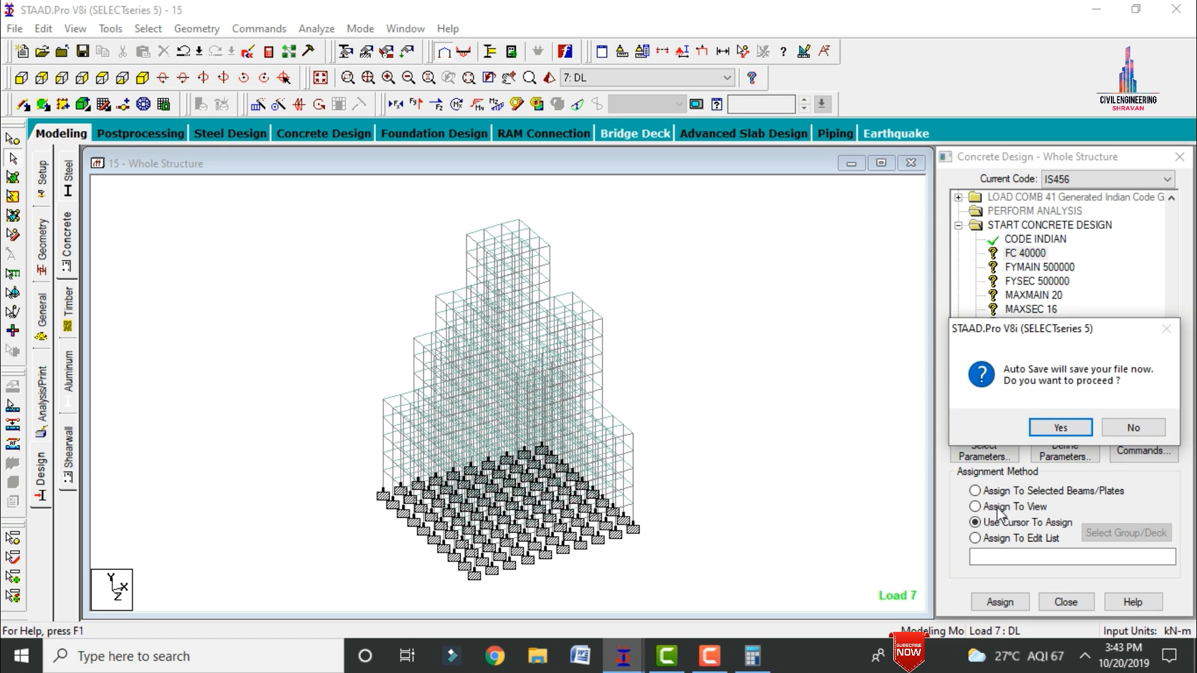
left_click(1060, 427)
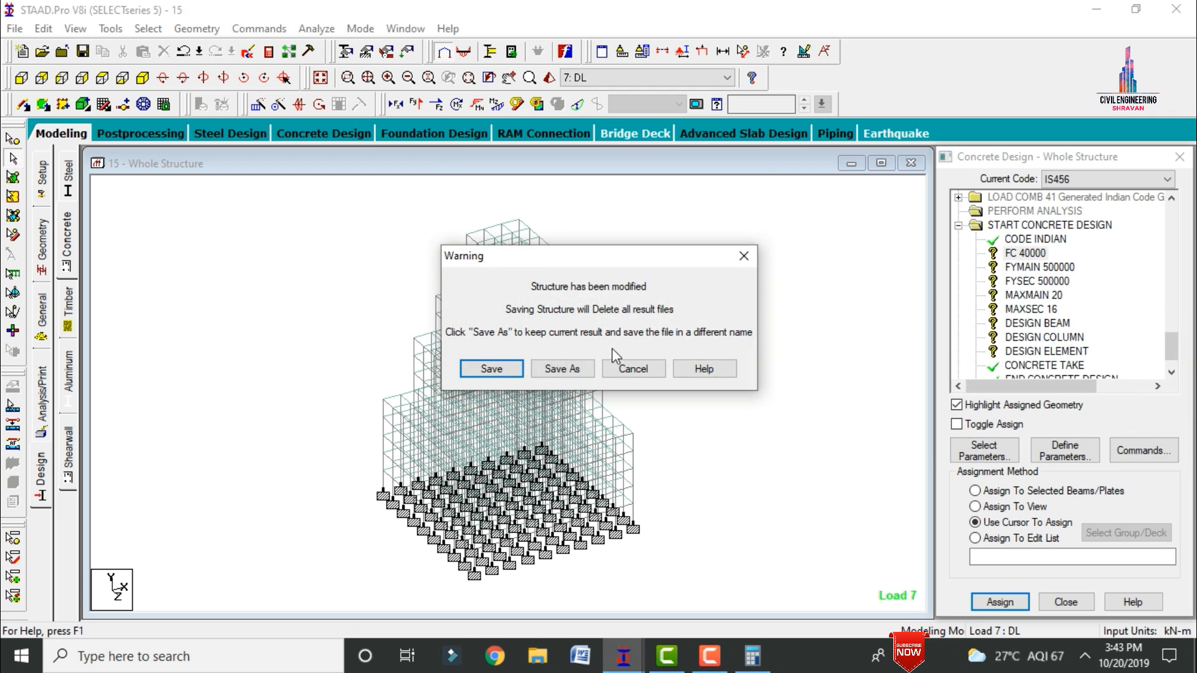
left_click(495, 371)
left_click(1034, 507)
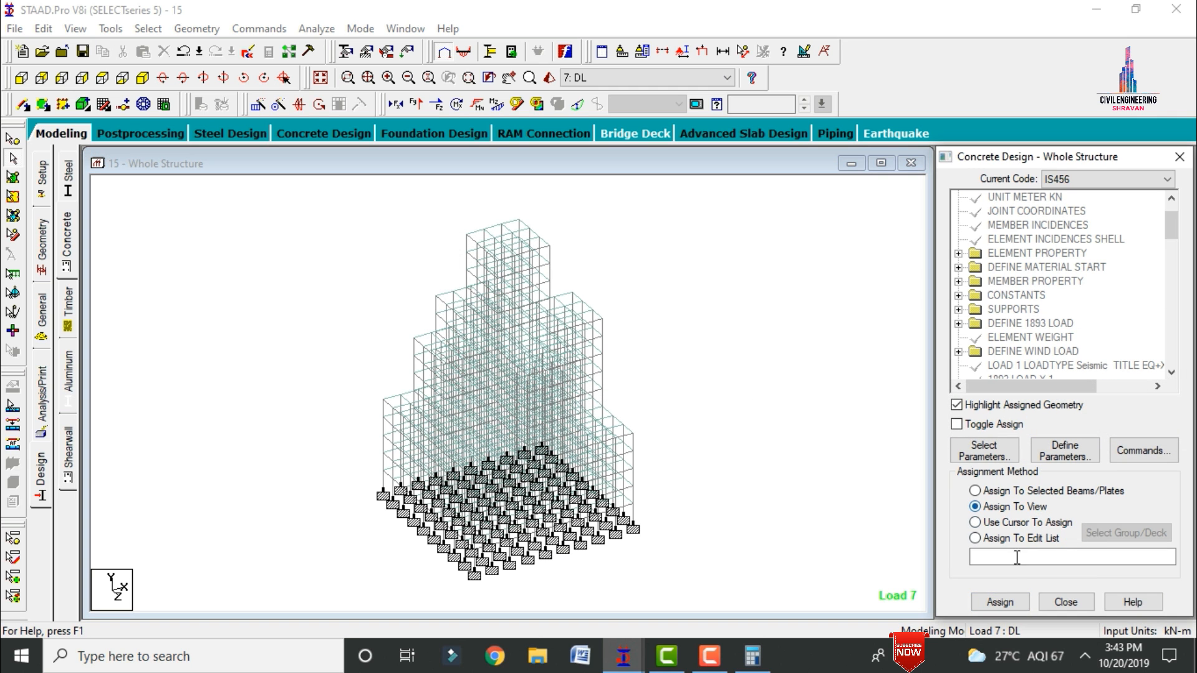
left_click(1000, 602)
left_click(1076, 428)
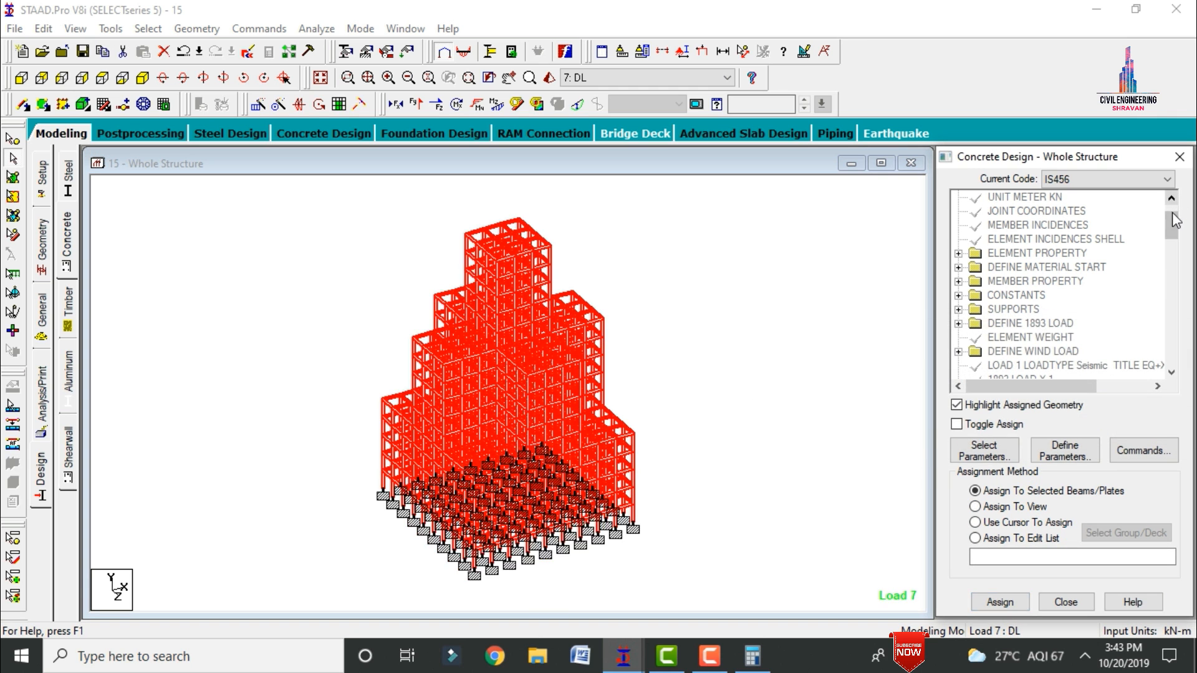
Step: Assign the FYMAIN 500000 and FYSEC 500000 parameters to the entire view
left_click_drag(1175, 236, 1174, 353)
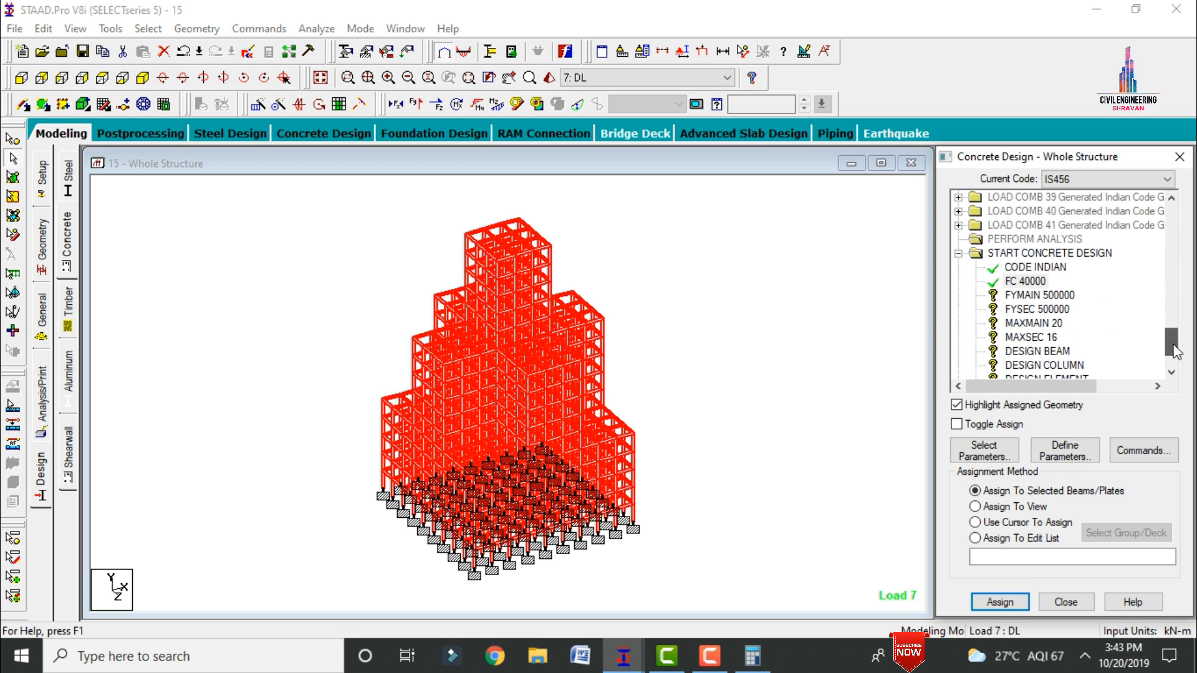
left_click(1040, 295)
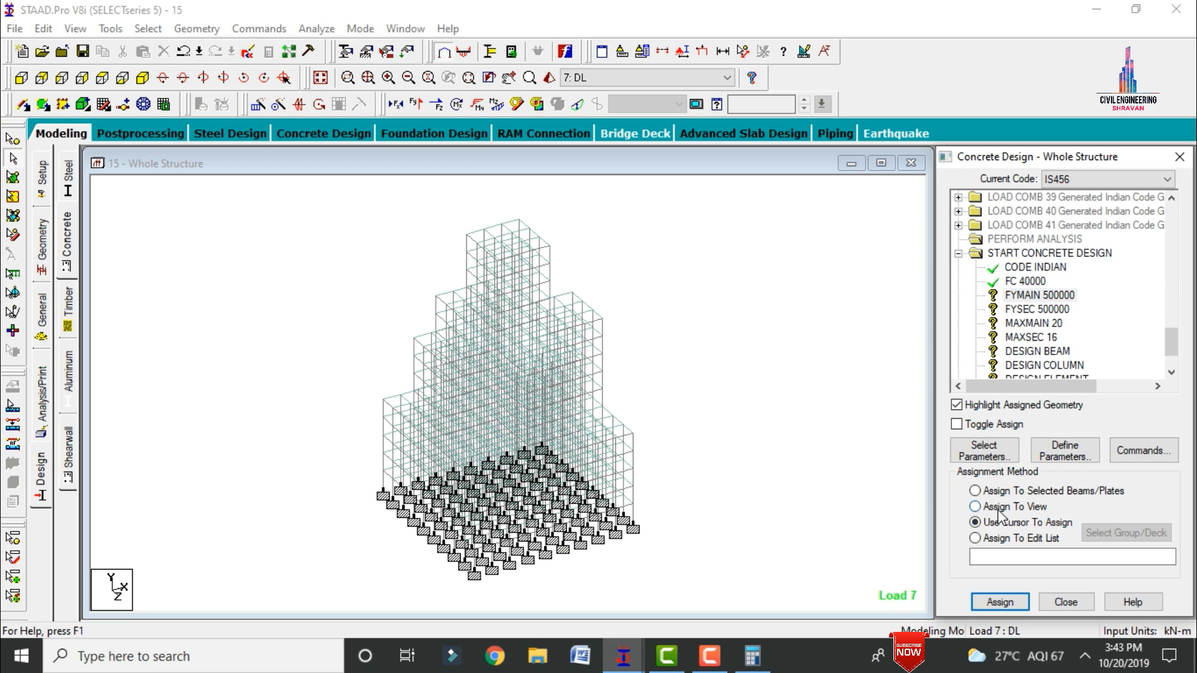
left_click(1000, 603)
left_click(1077, 428)
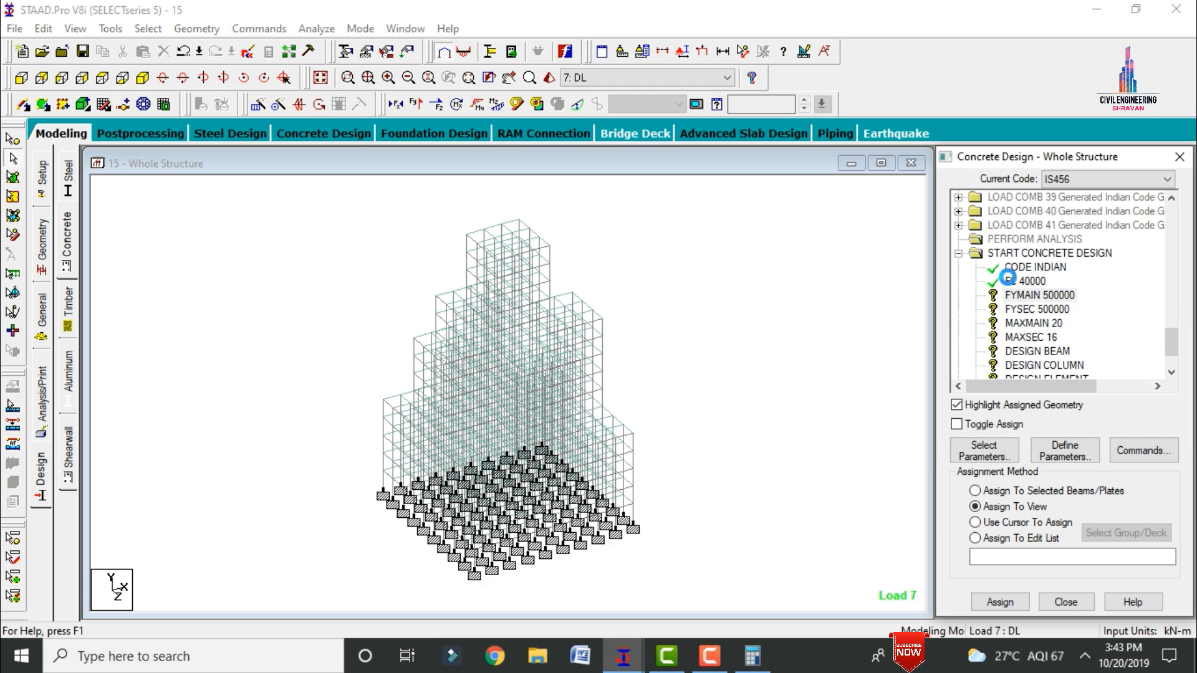
left_click(1037, 309)
left_click(997, 603)
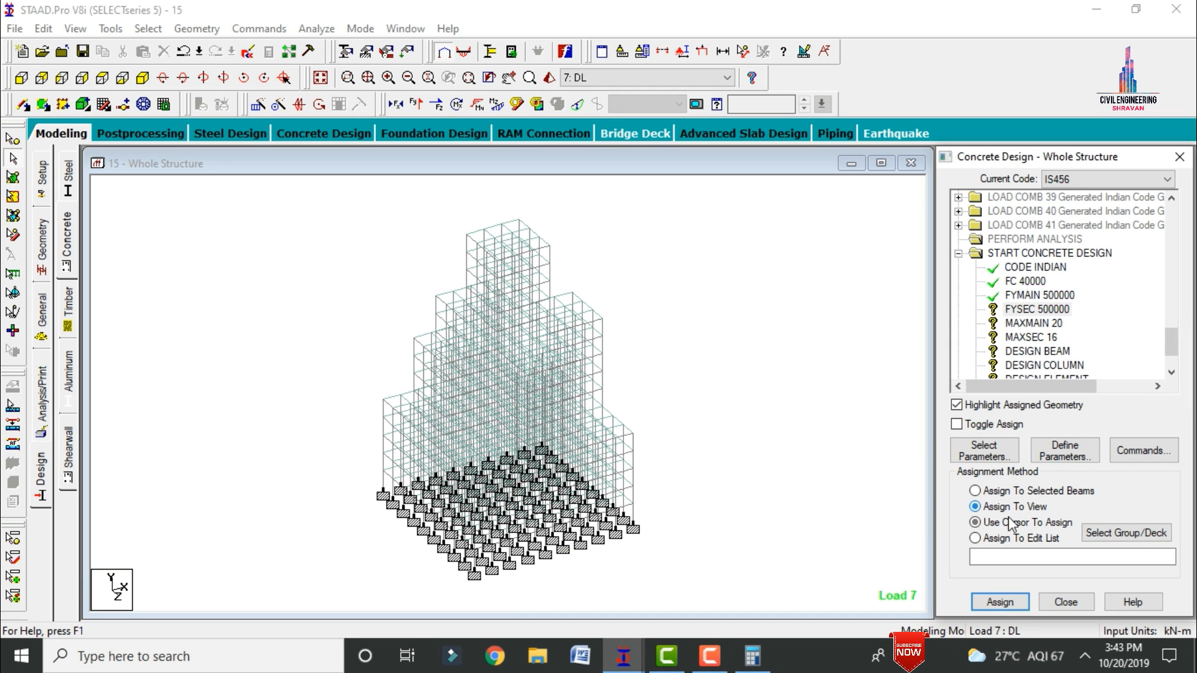
left_click(1063, 430)
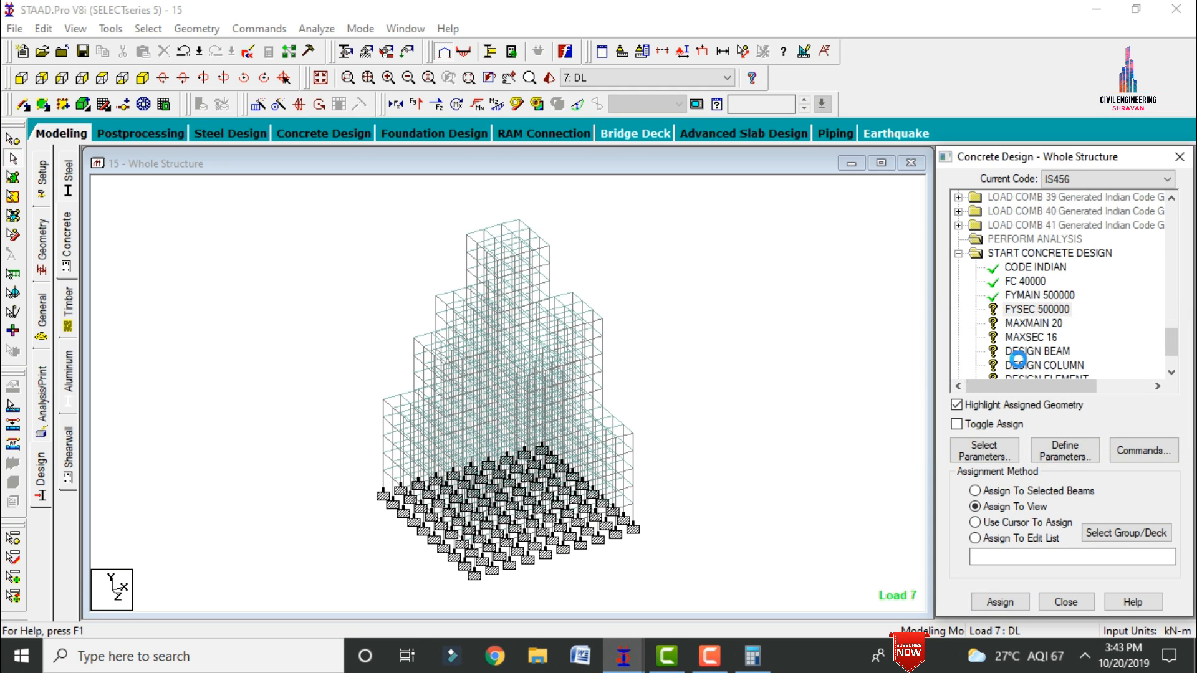
Step: Assign the MAXMAIN 20 and MAXSEC 16 bar size parameters to the entire view
left_click(1004, 508)
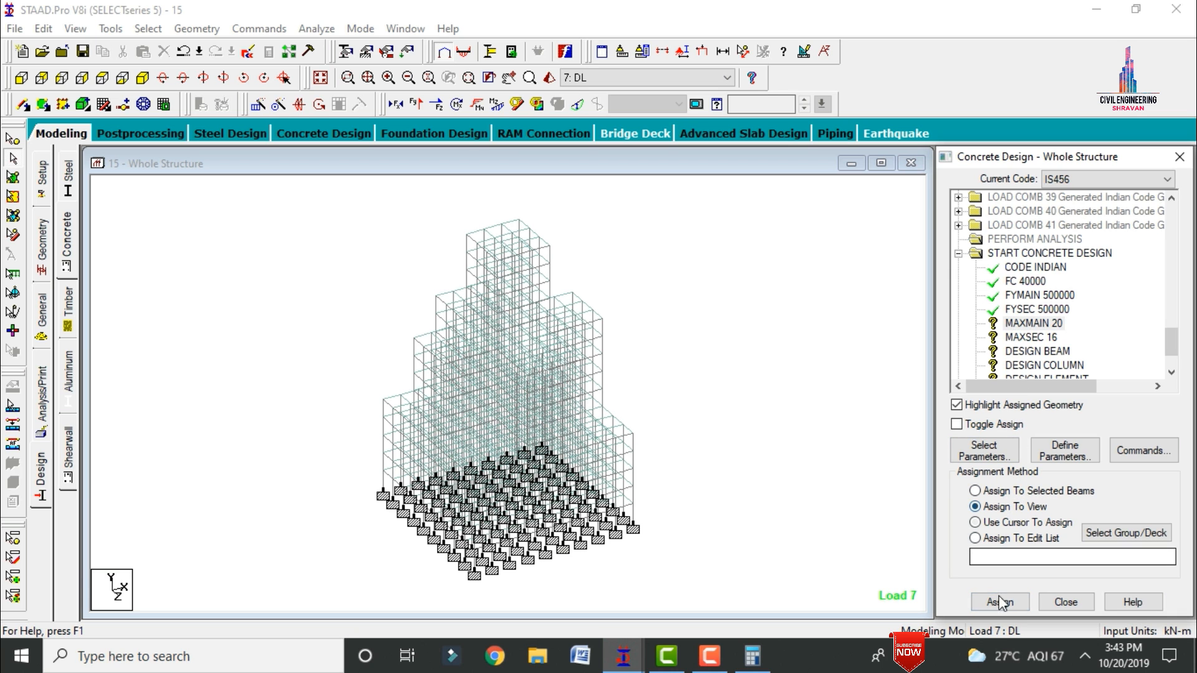
left_click(999, 603)
left_click(1062, 430)
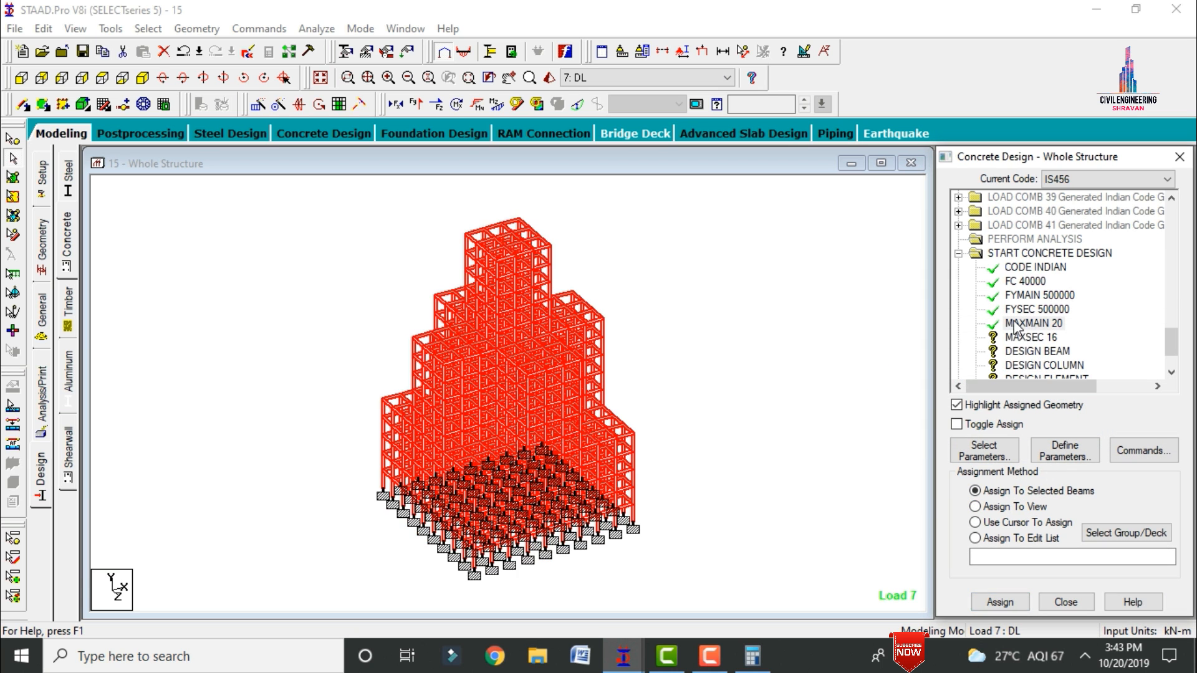
left_click(999, 602)
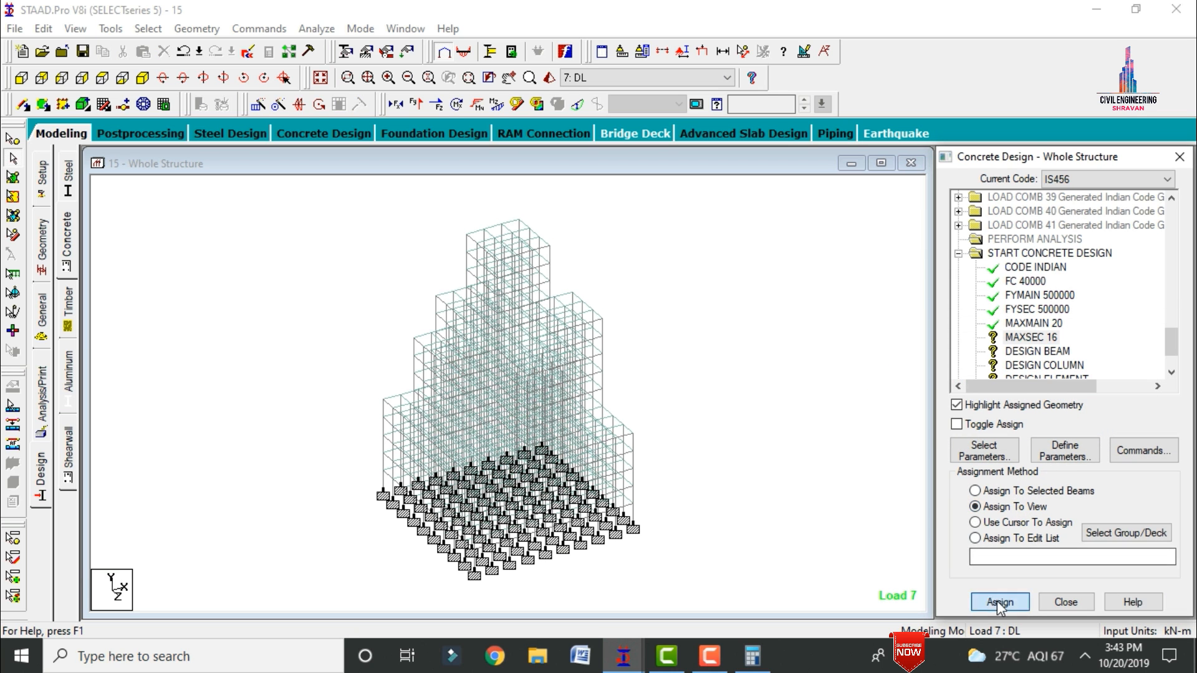
left_click(1063, 429)
Step: Assign the DESIGN BEAM command to all members parallel to the X and Z axes
left_click(1034, 351)
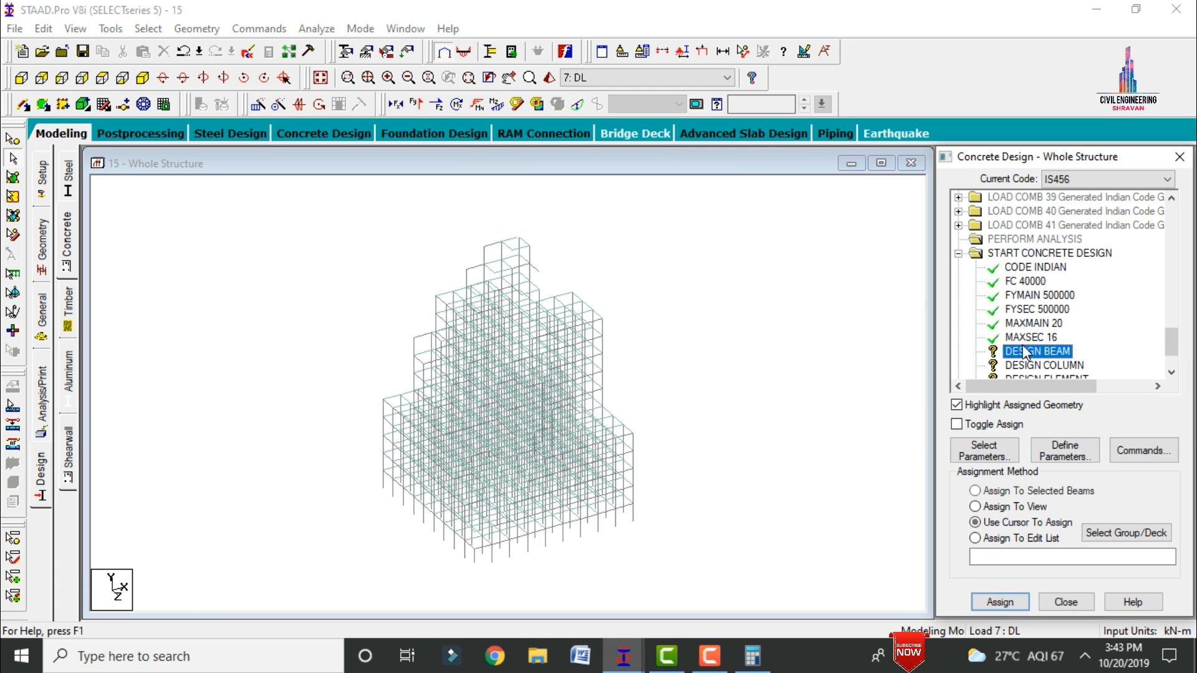
left_click(134, 30)
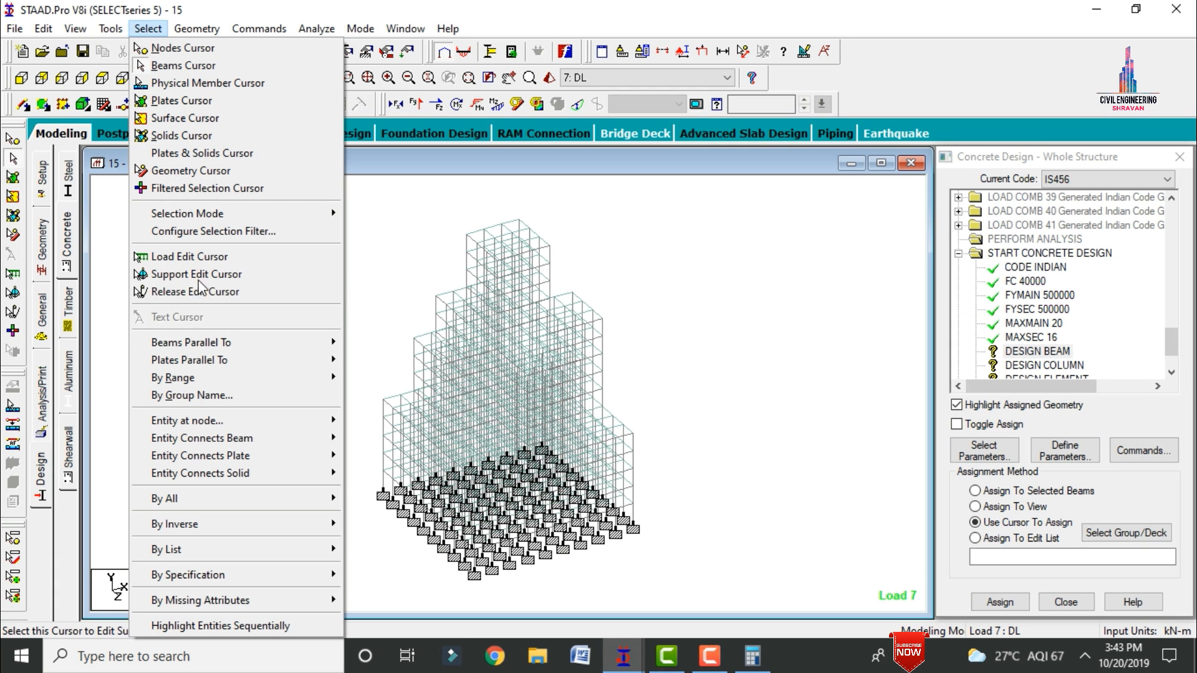
mouse_move(215, 342)
left_click(365, 344)
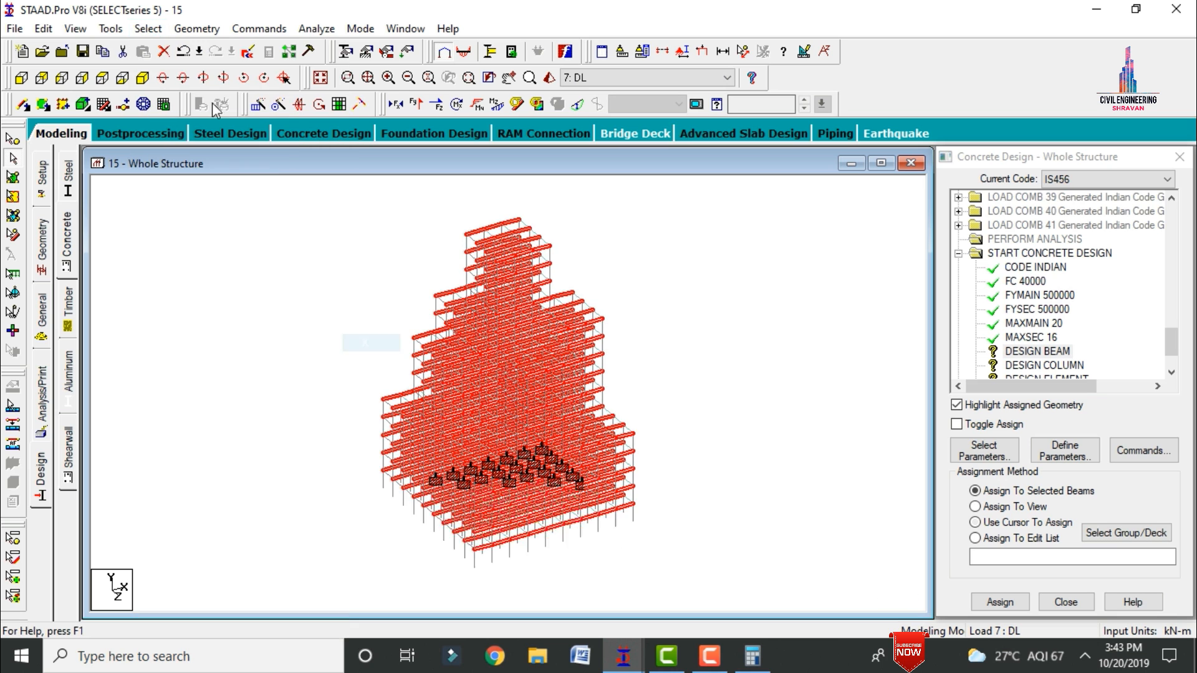
left_click(147, 28)
mouse_move(182, 344)
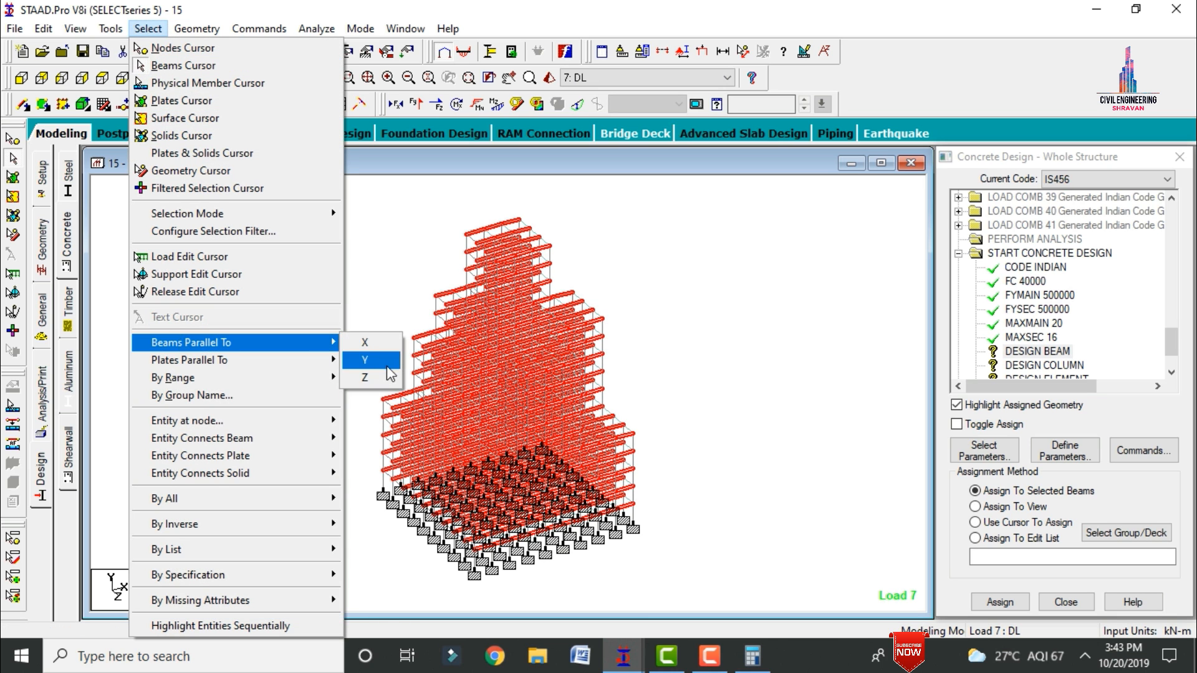
left_click(374, 379)
left_click(999, 602)
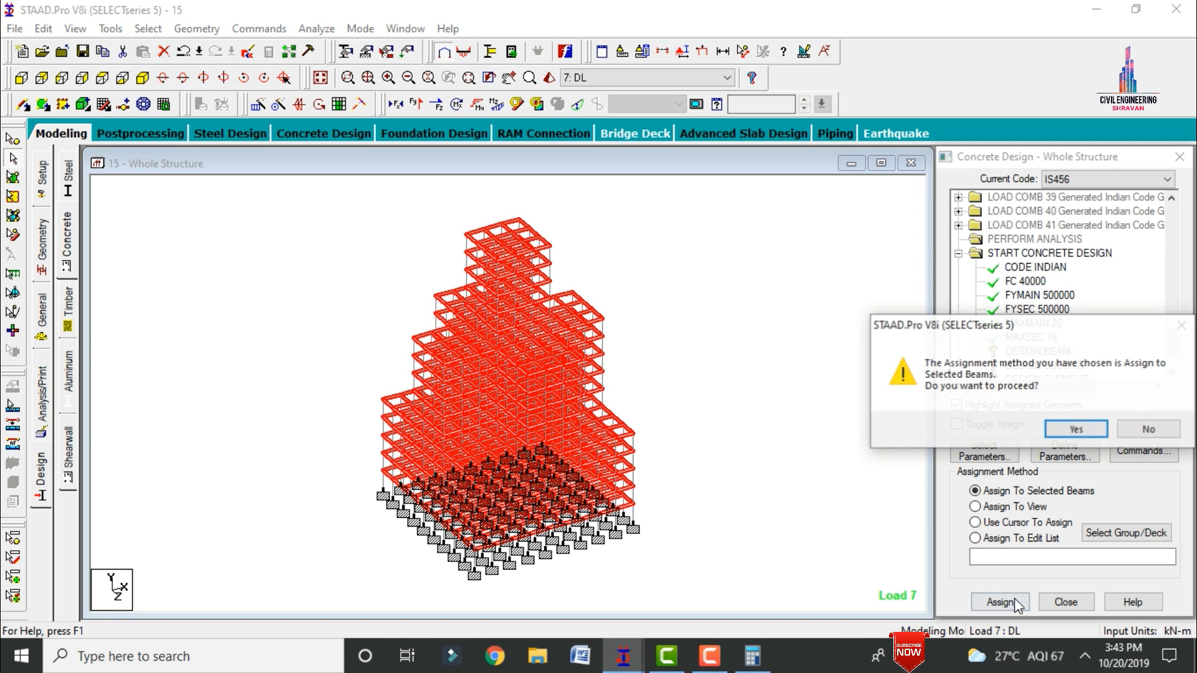
left_click(993, 427)
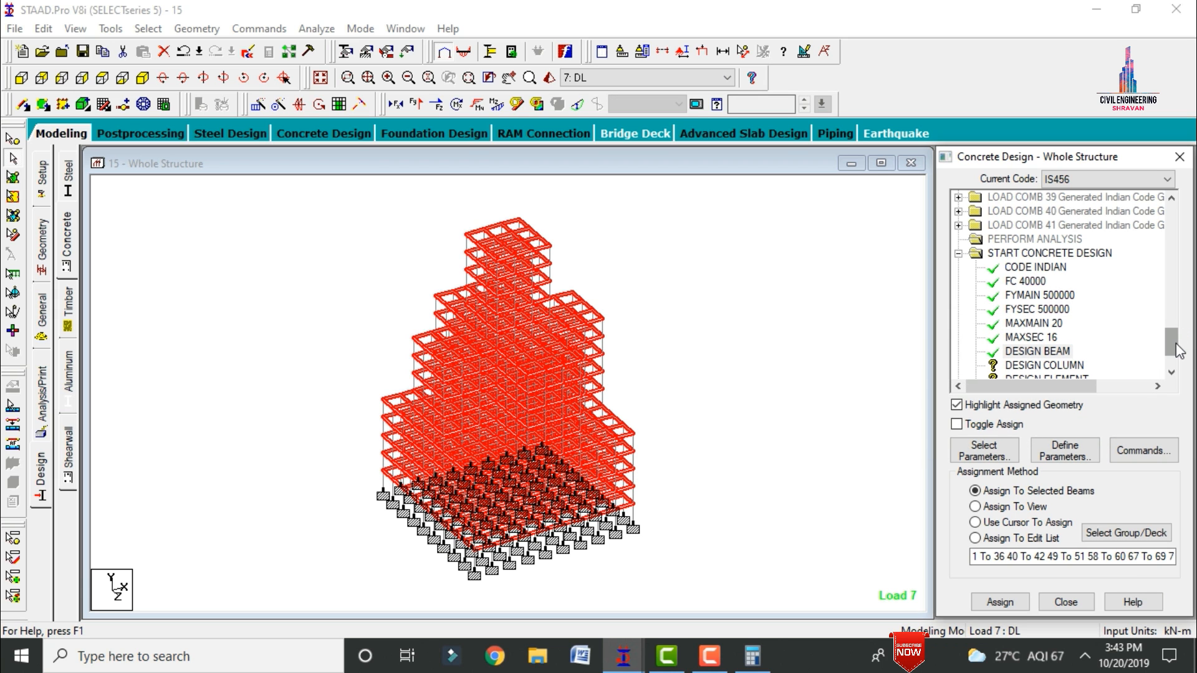
Step: Assign the DESIGN COLUMN command to all members parallel to the Y axis
left_click(1053, 365)
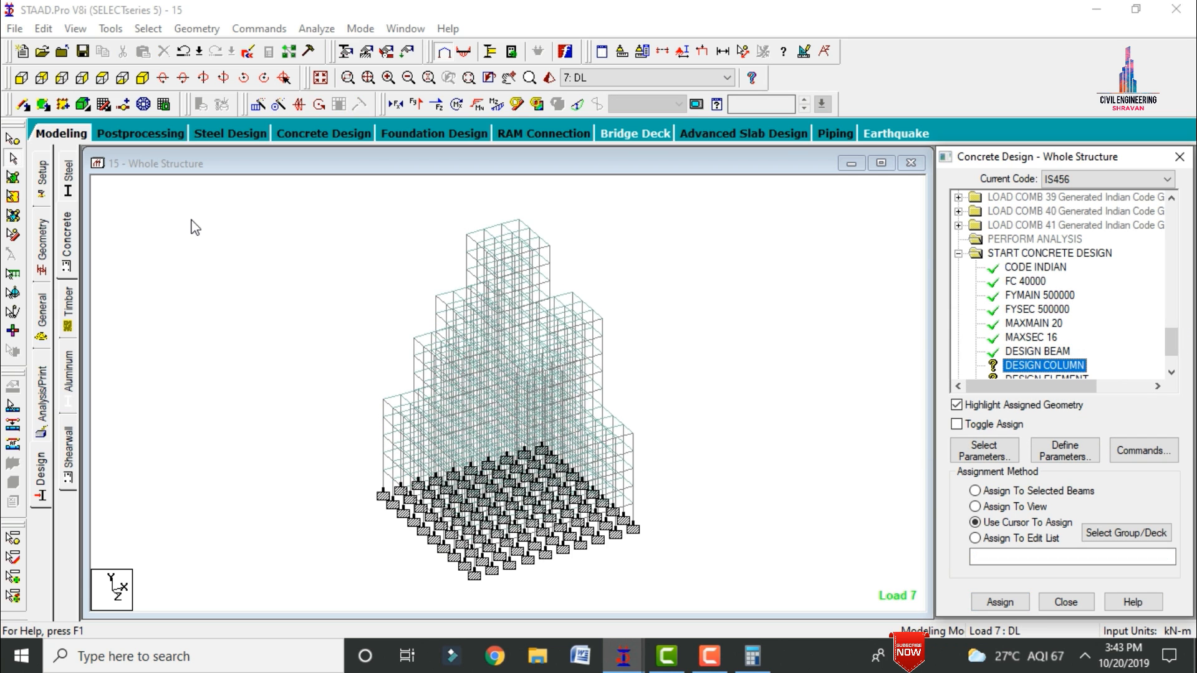
left_click(147, 30)
mouse_move(237, 346)
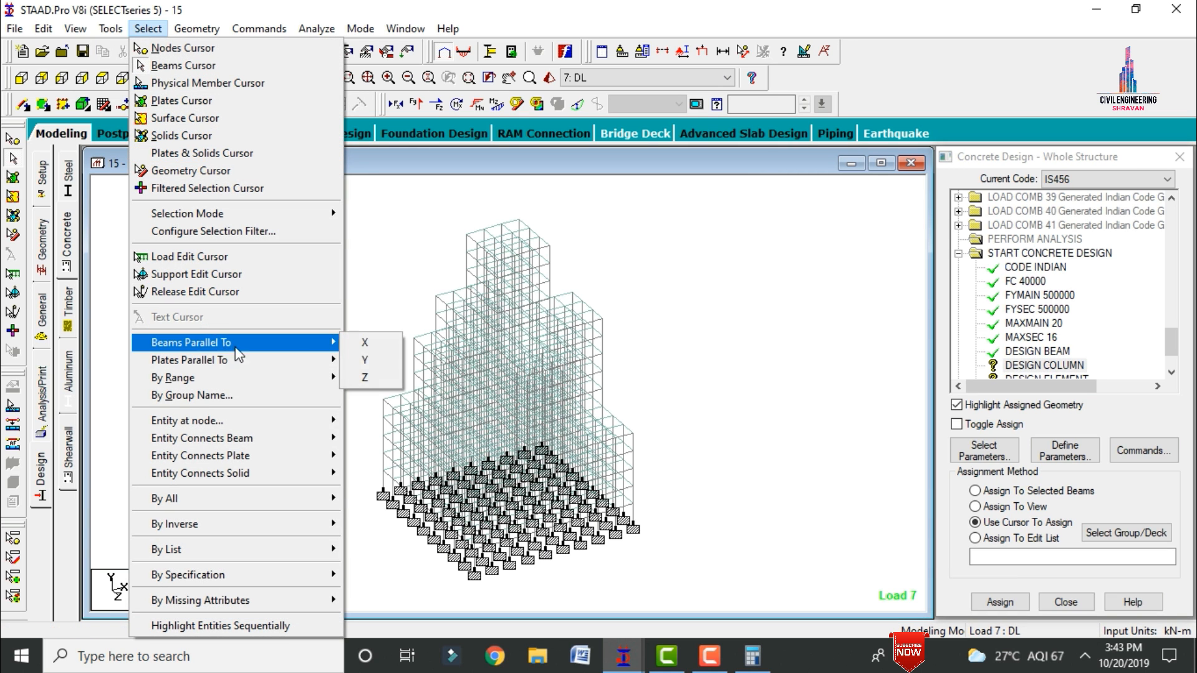
left_click(364, 352)
left_click(1000, 602)
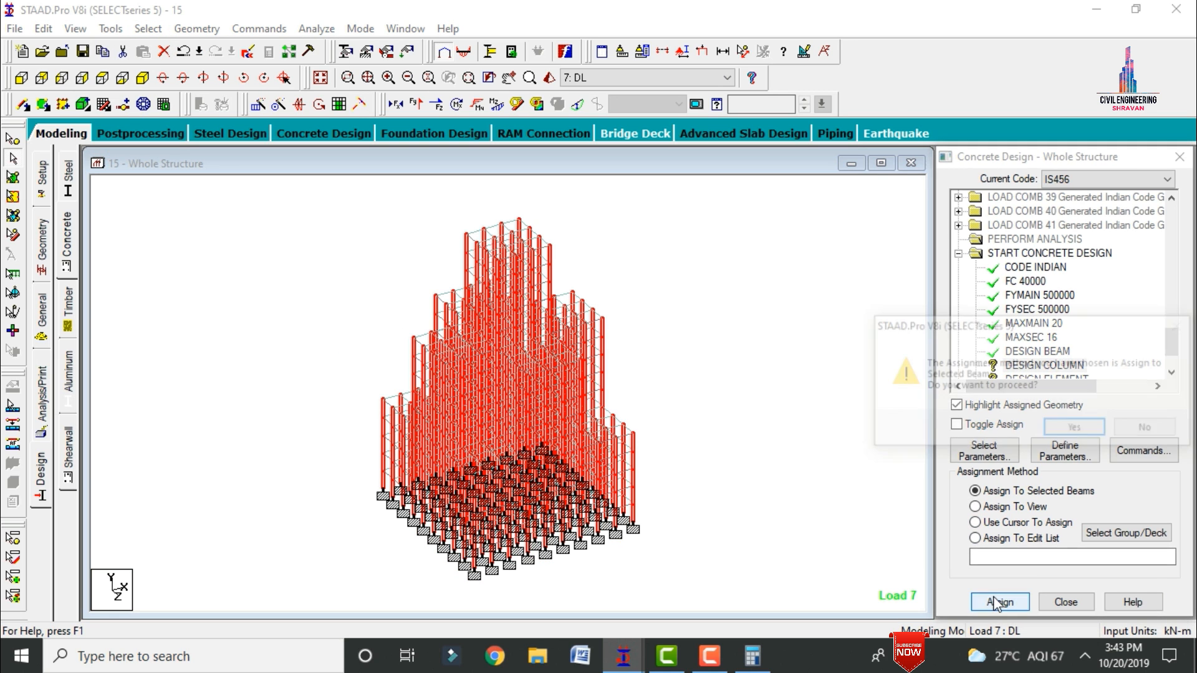
left_click(1073, 426)
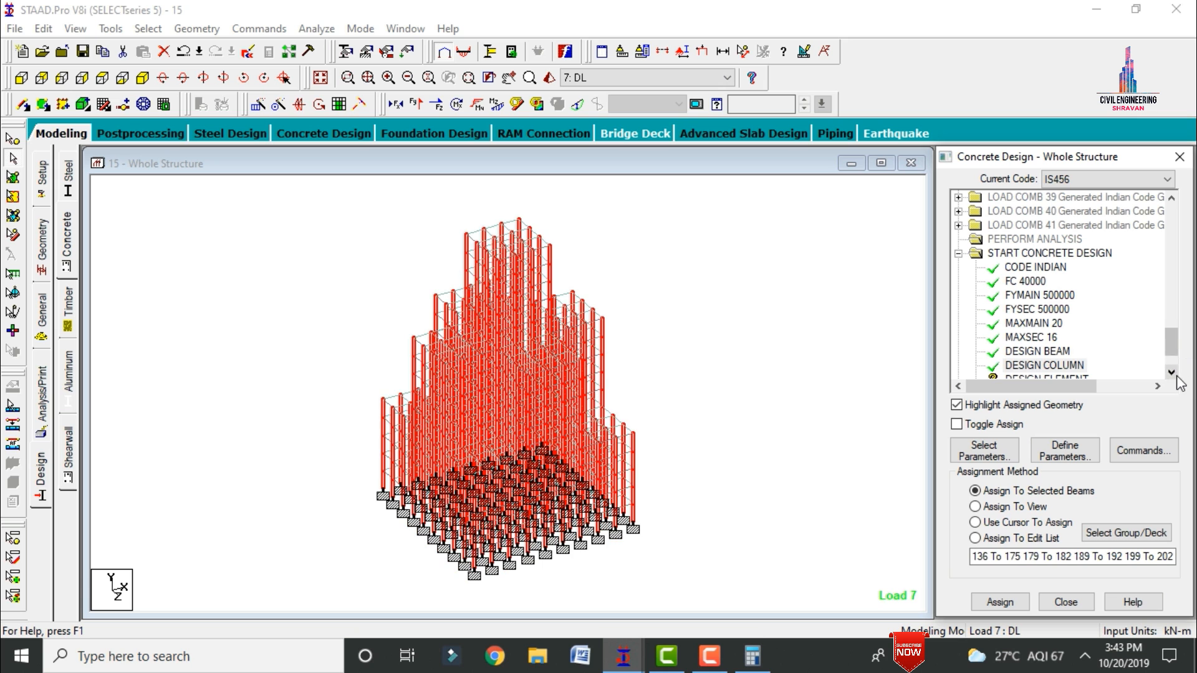
Step: Assign the DESIGN ELEMENT command to all plates in the view
left_click(1035, 367)
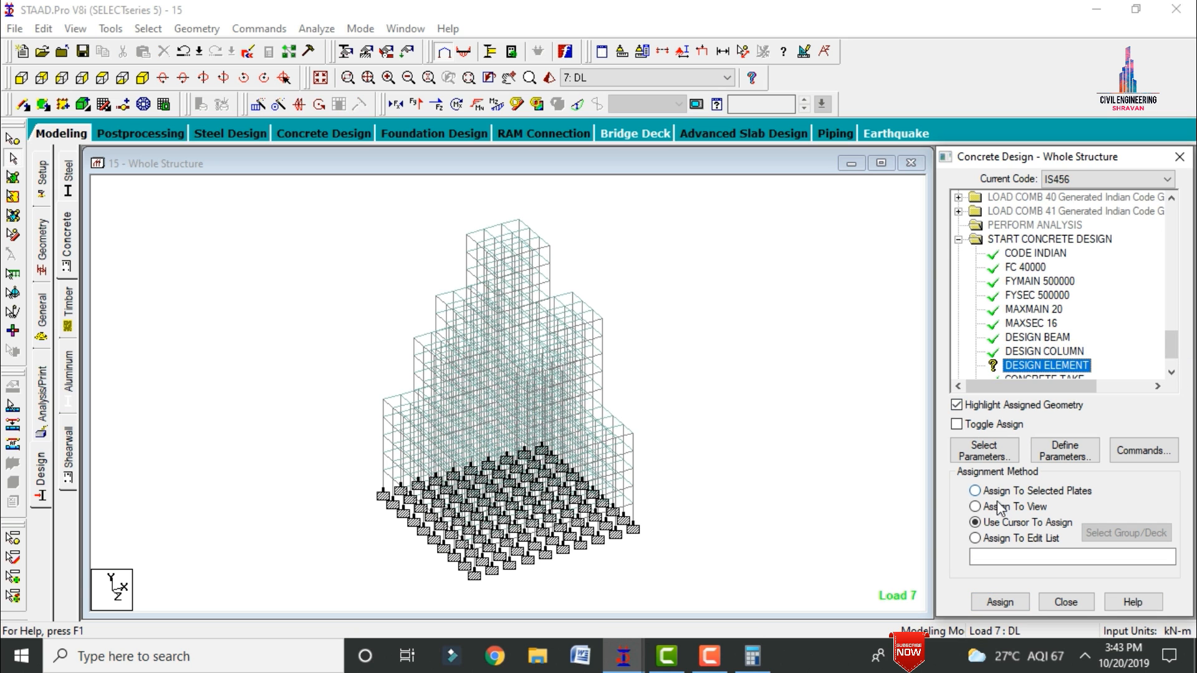
left_click(975, 507)
left_click(1006, 608)
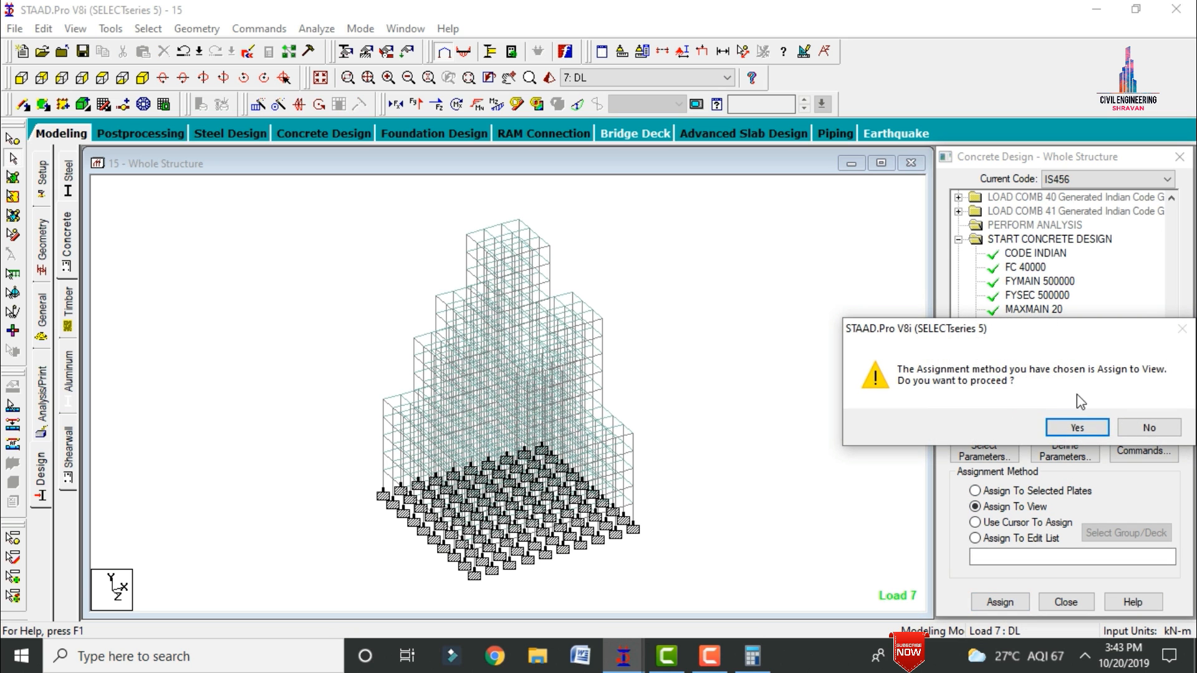
left_click(1091, 434)
left_click(768, 368)
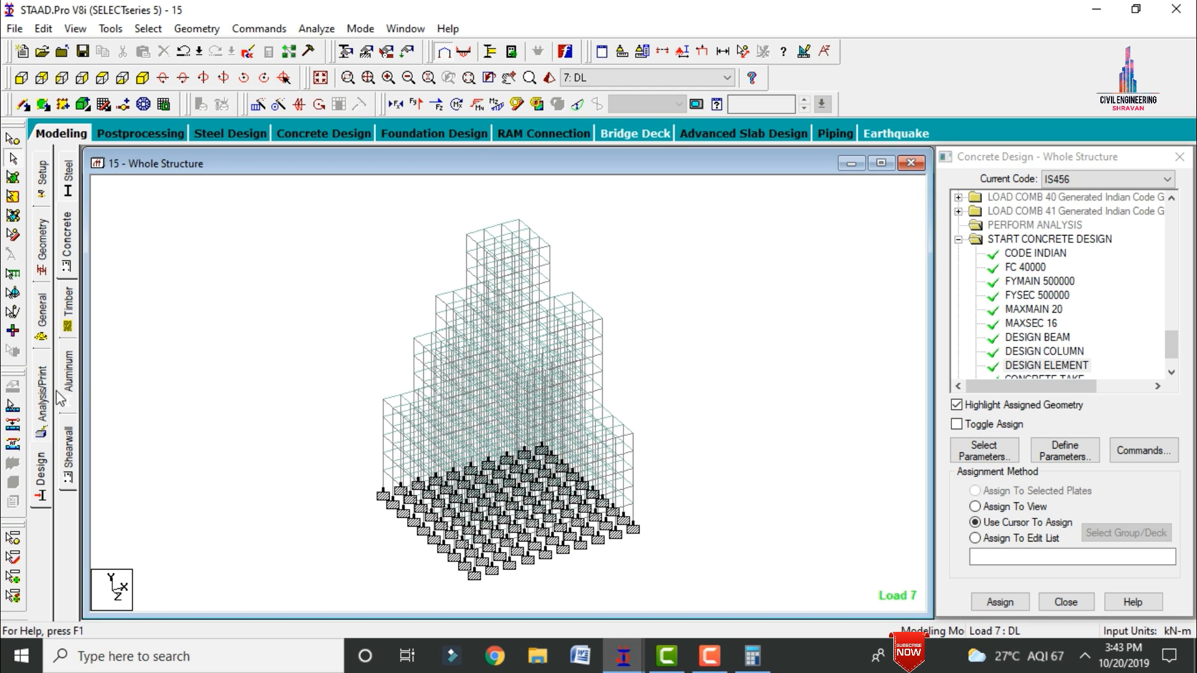
Step: Add a Perform Analysis command with the No Print option
left_click(61, 399)
left_click(533, 514)
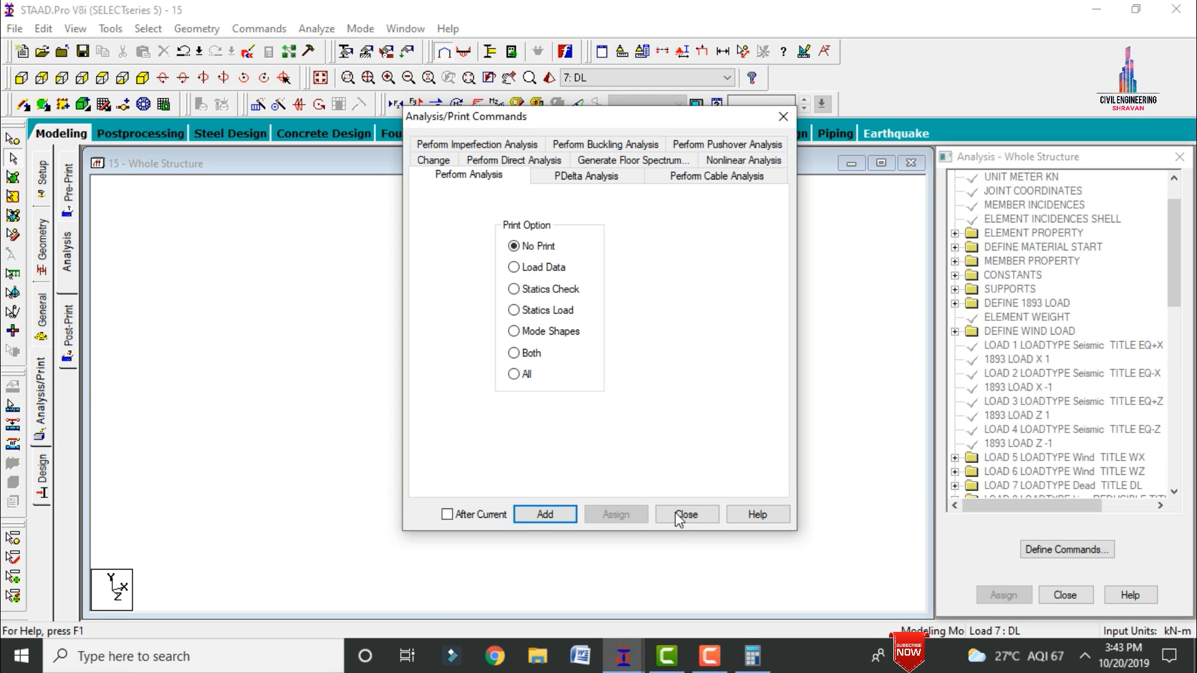
left_click(681, 515)
Step: Run the analysis and design, and proceed to Post Processing Mode when it finishes
left_click(316, 28)
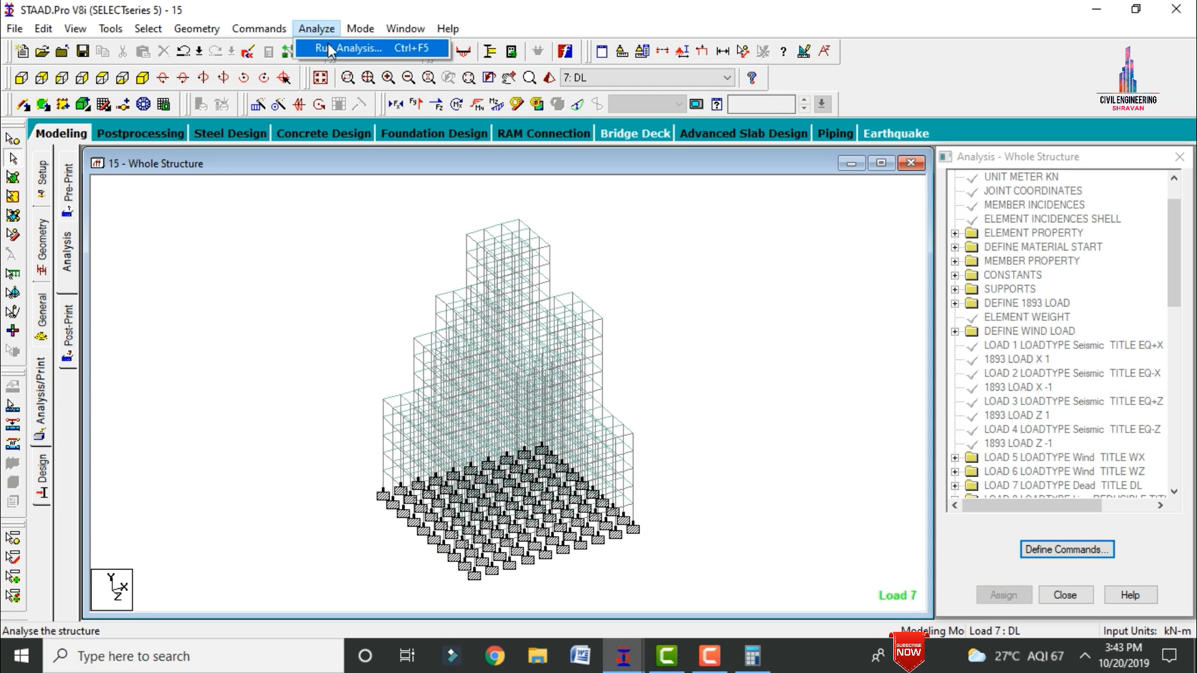
left_click(333, 46)
key("Return")
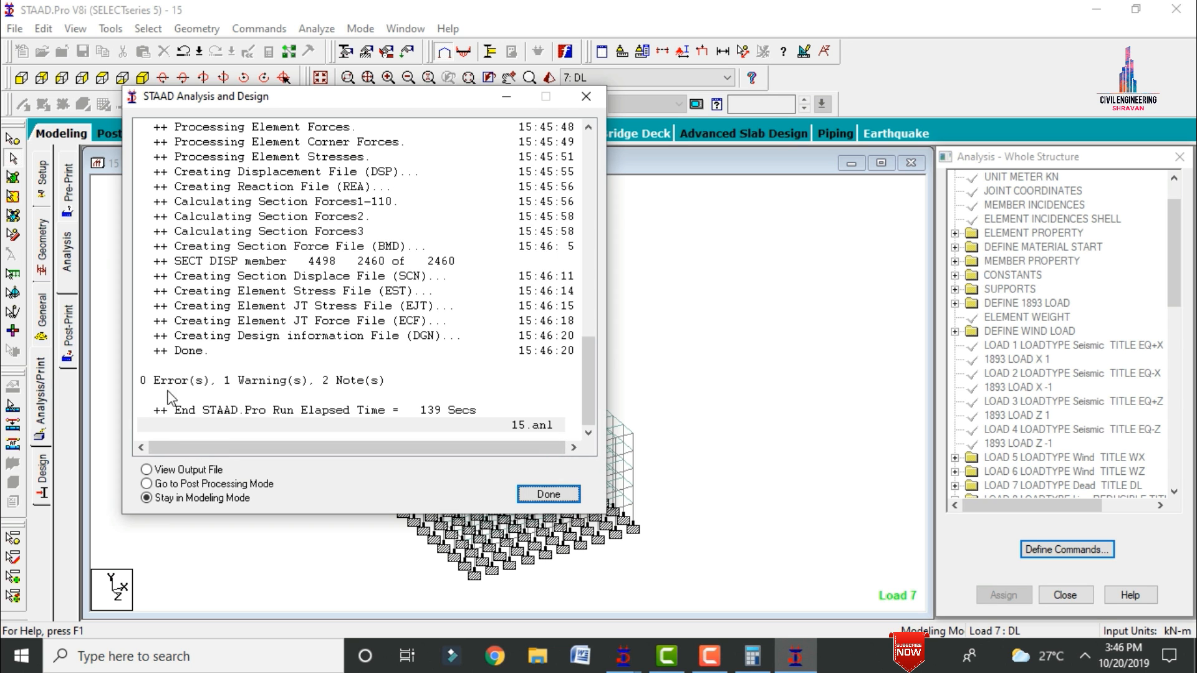
left_click(196, 484)
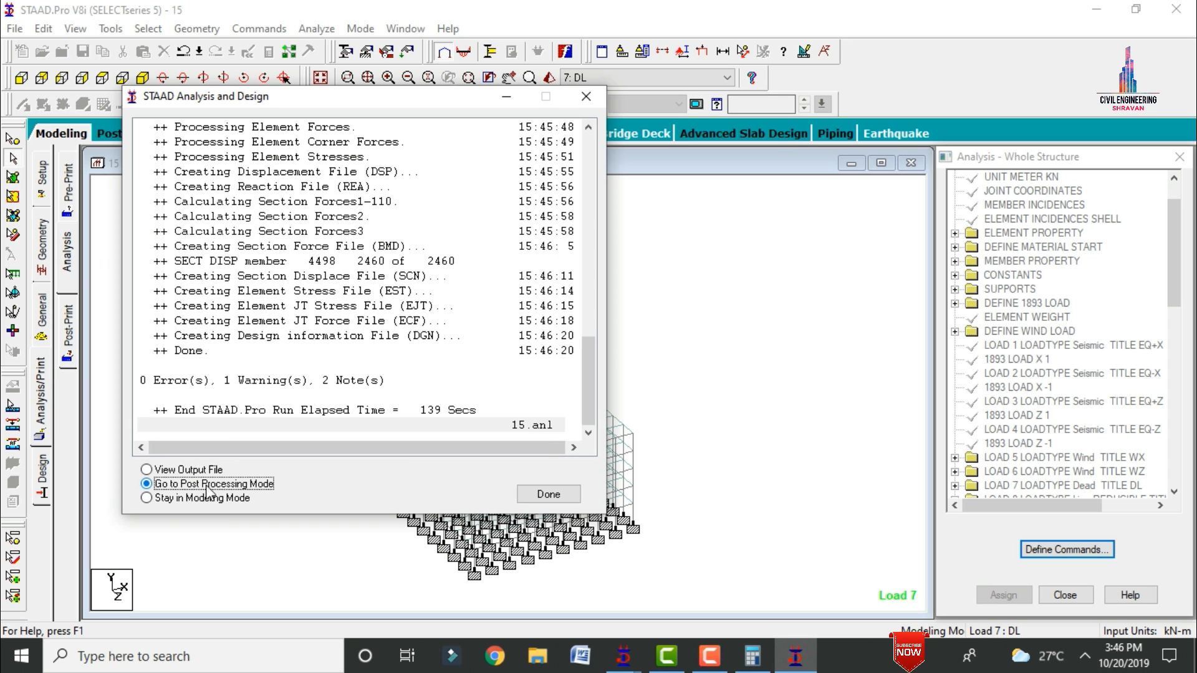
left_click(548, 494)
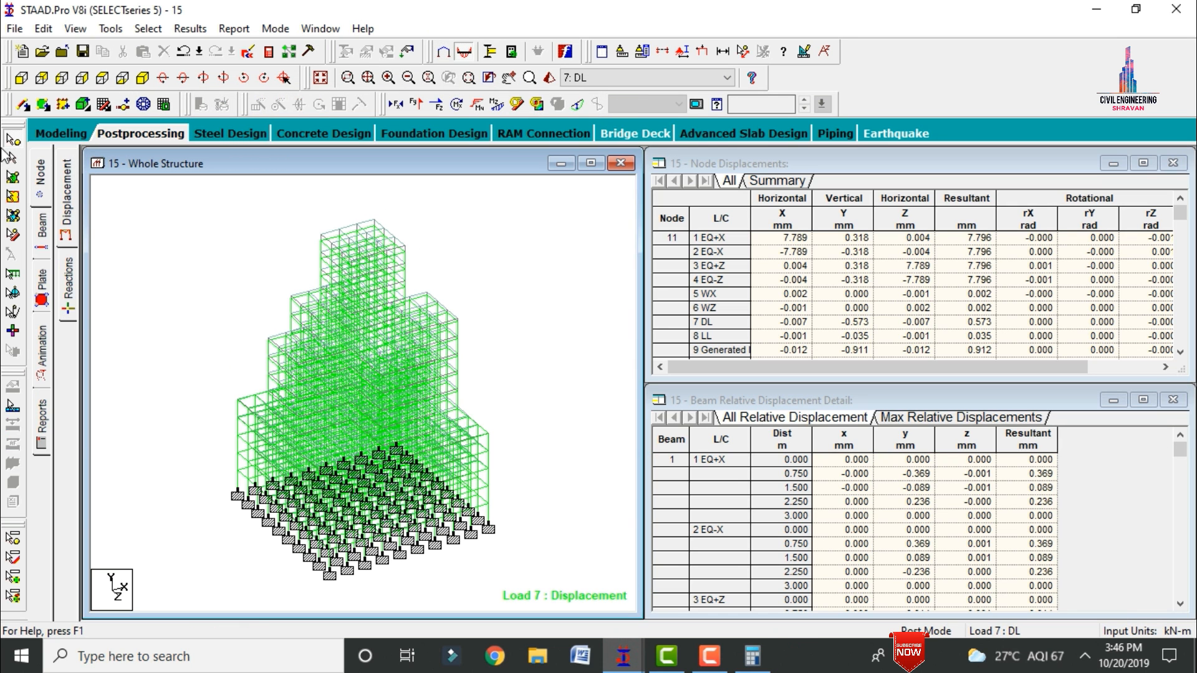
Step: Hide the deflected shape and examine the concrete design of the corner column at the building's base
left_click(581, 106)
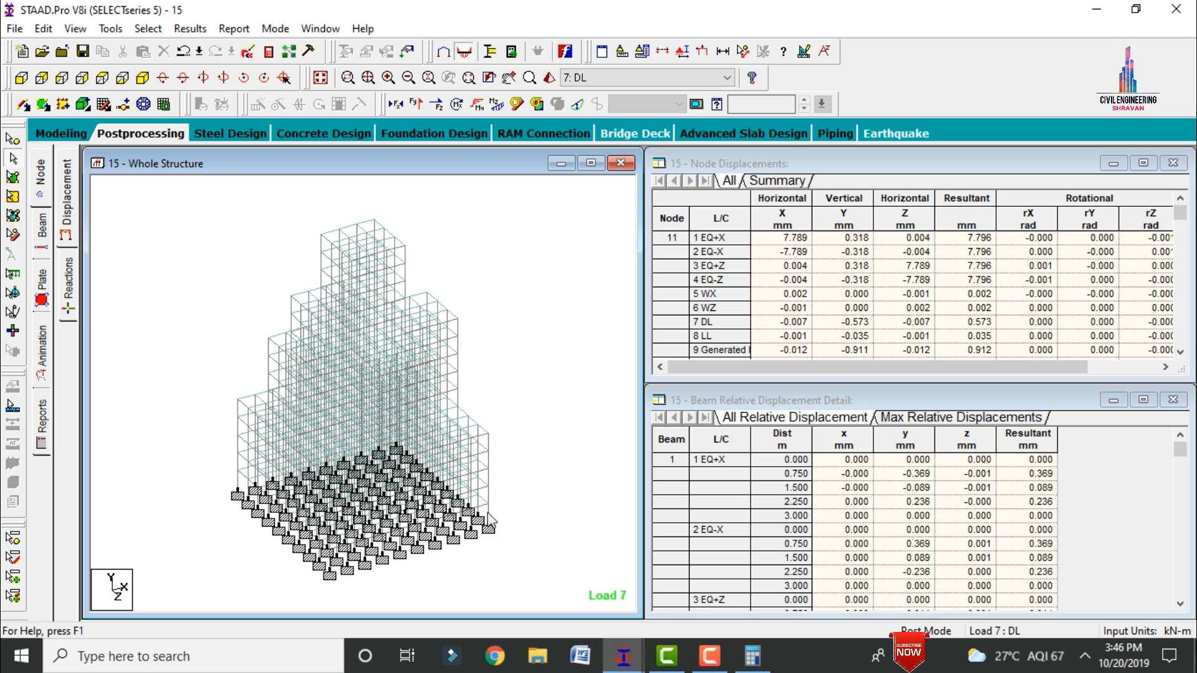
double_click(487, 513)
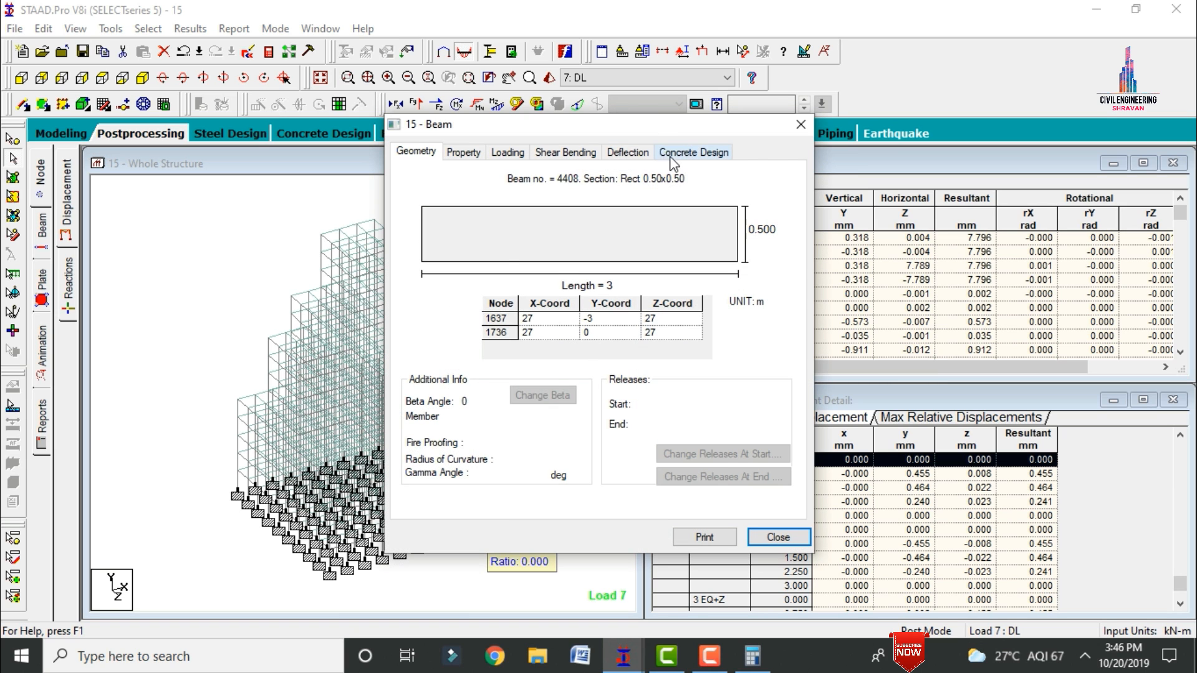
left_click(672, 162)
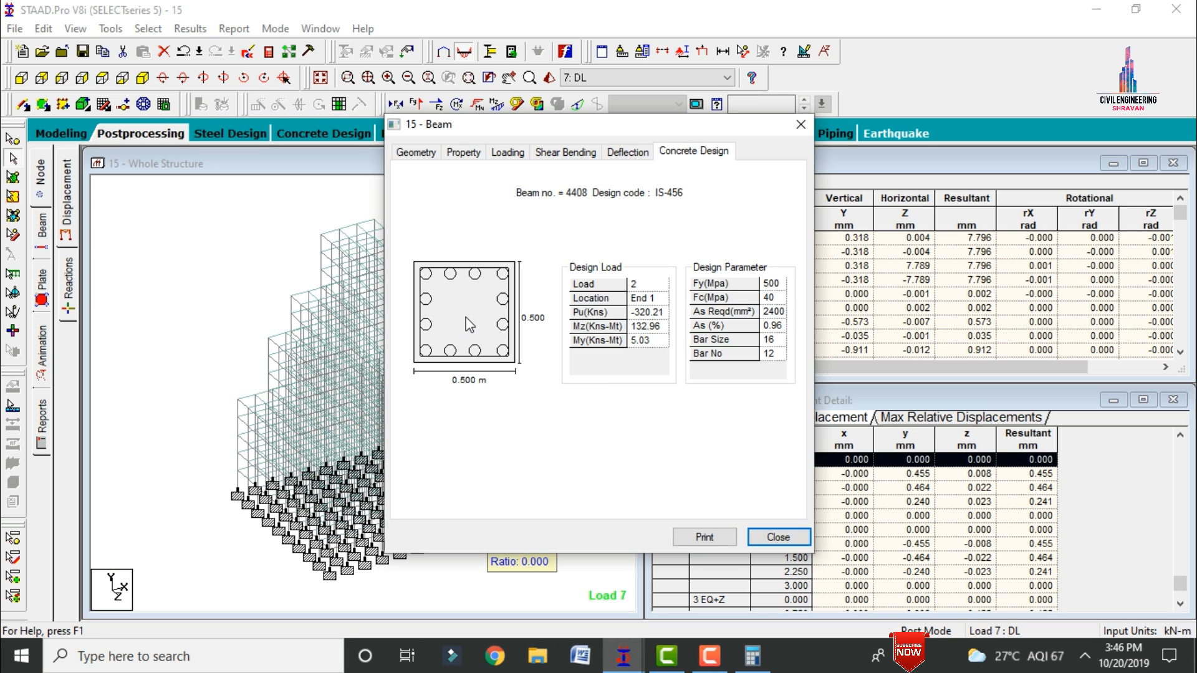
left_click(800, 124)
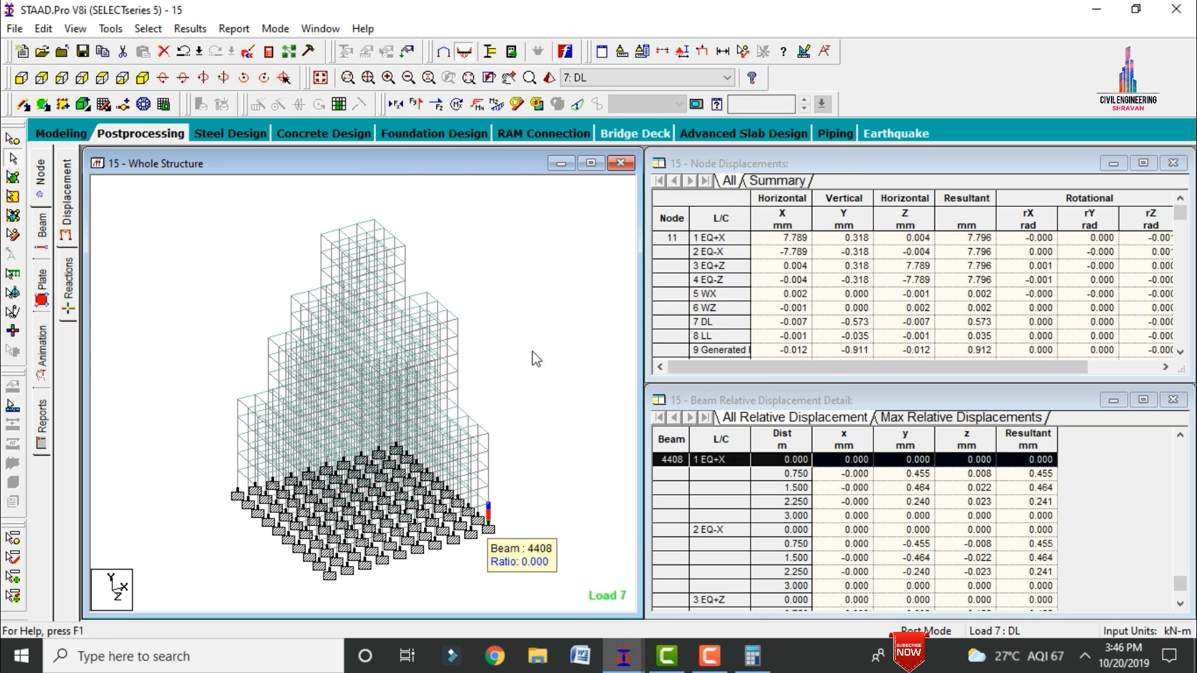
Step: Examine the concrete design details of a beam at the setback corner above the lowest tier, and close its details
double_click(468, 423)
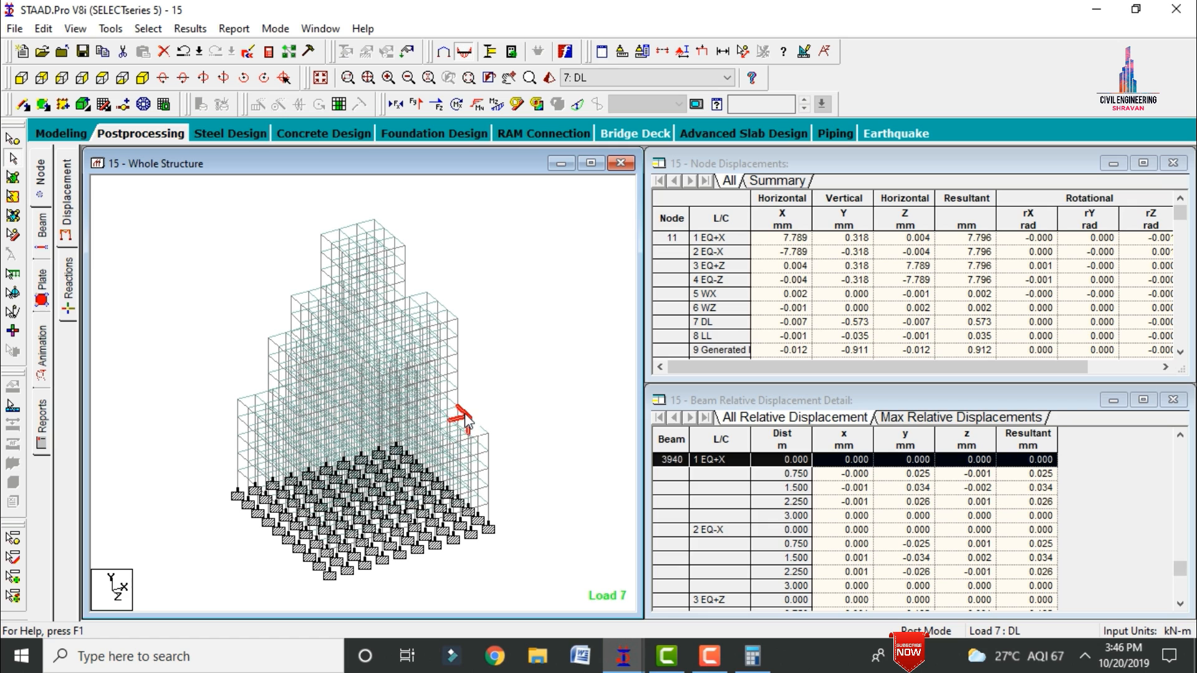
left_click(692, 154)
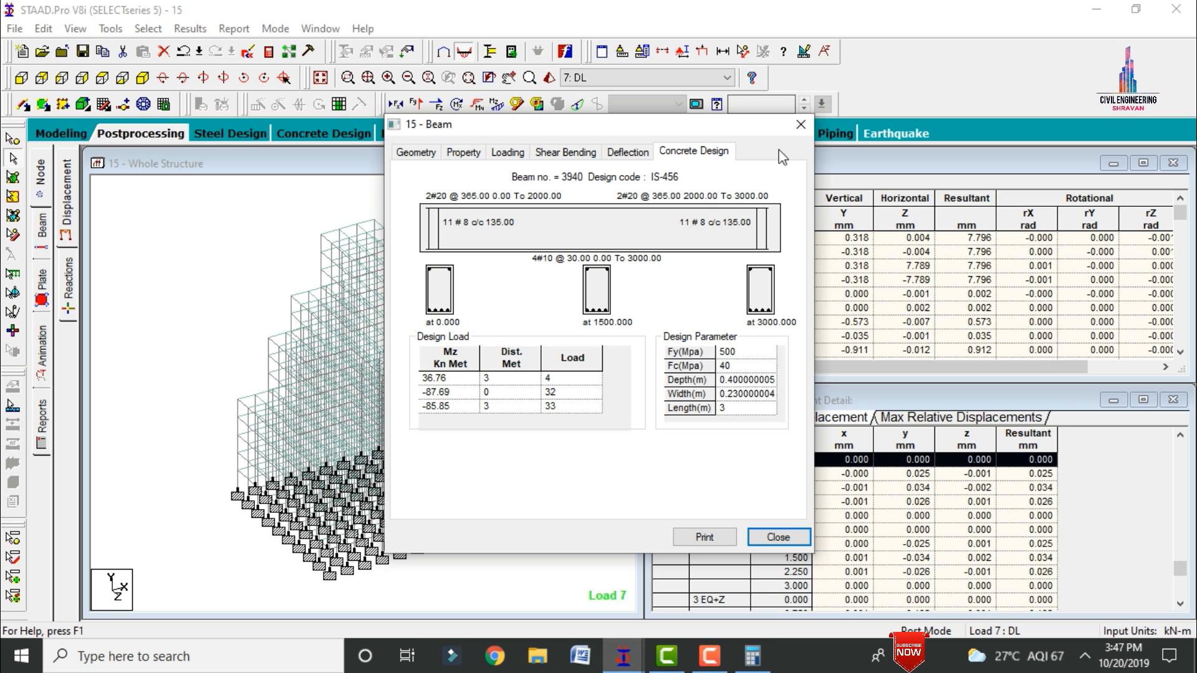
left_click(800, 124)
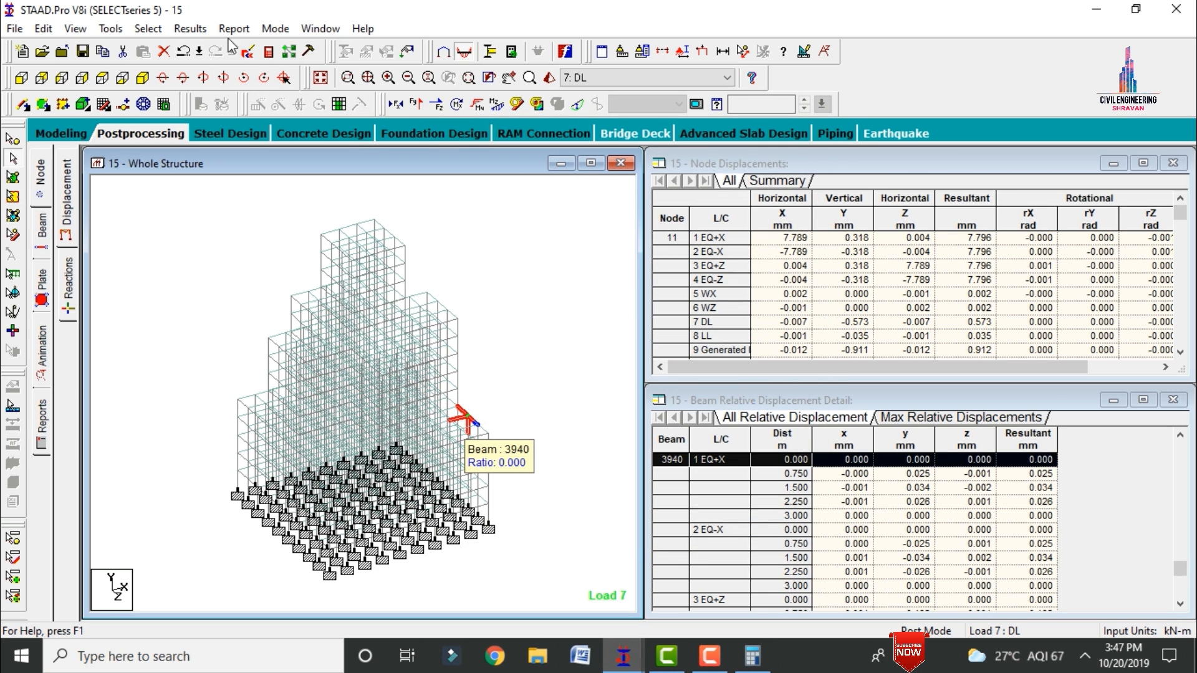
Step: Review the concrete design results in the STAAD output file, close the viewer and clear the member selection
left_click(274, 56)
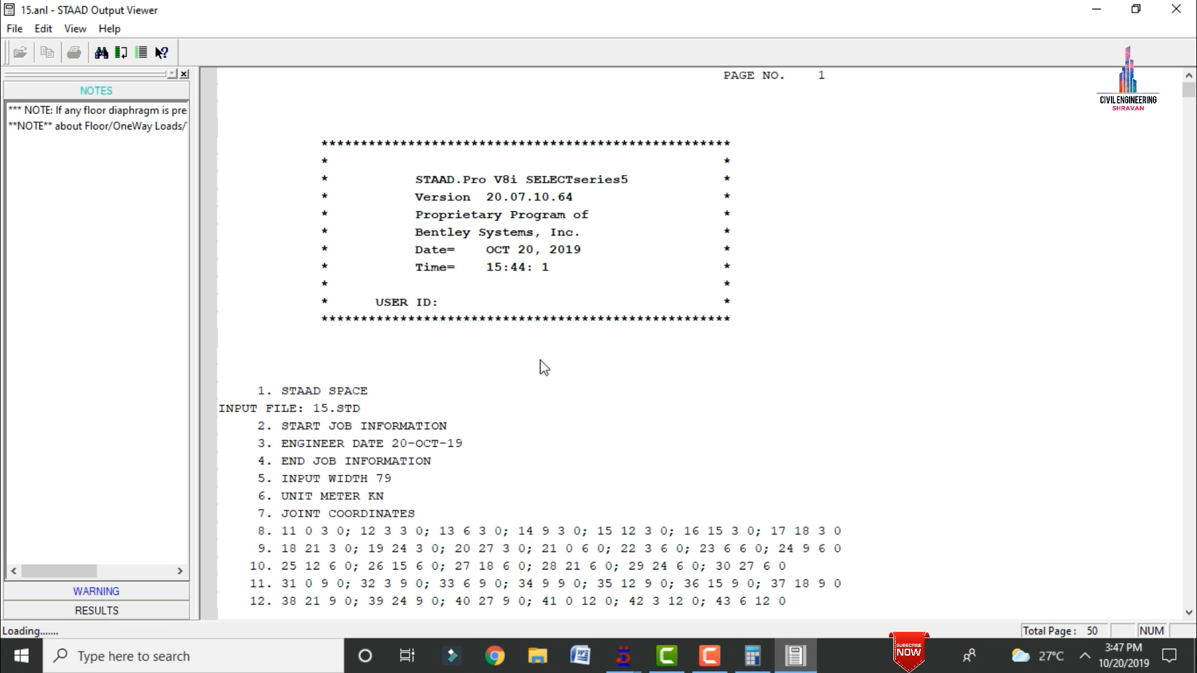
left_click(93, 611)
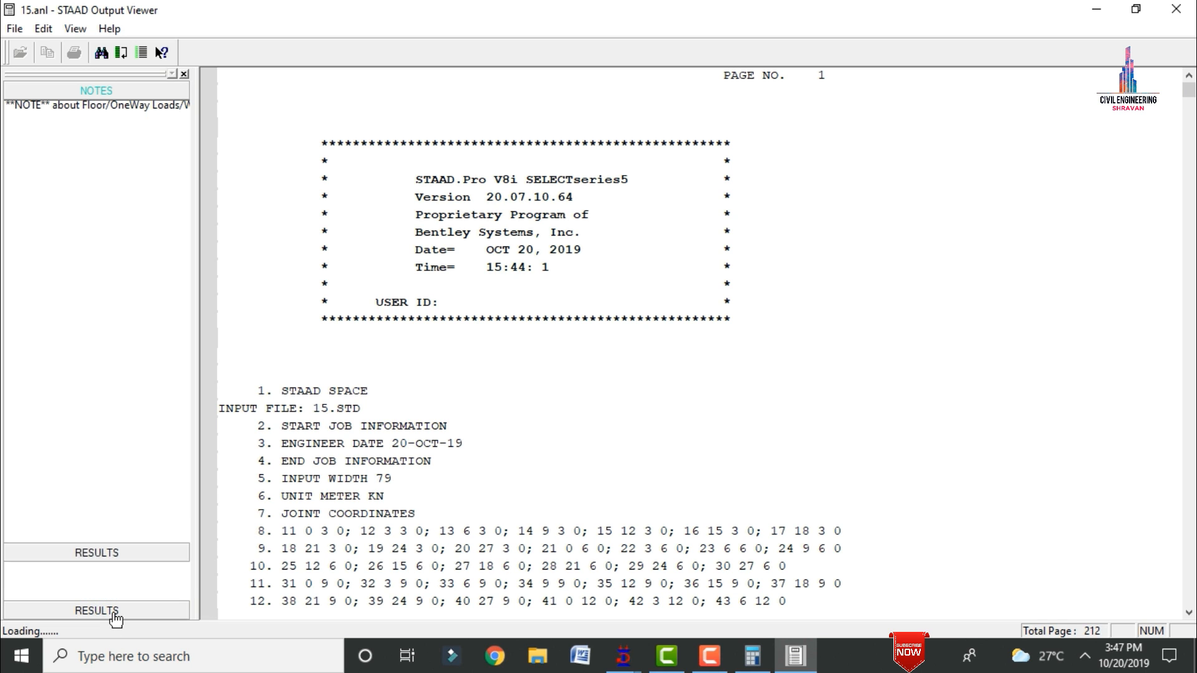
left_click(60, 152)
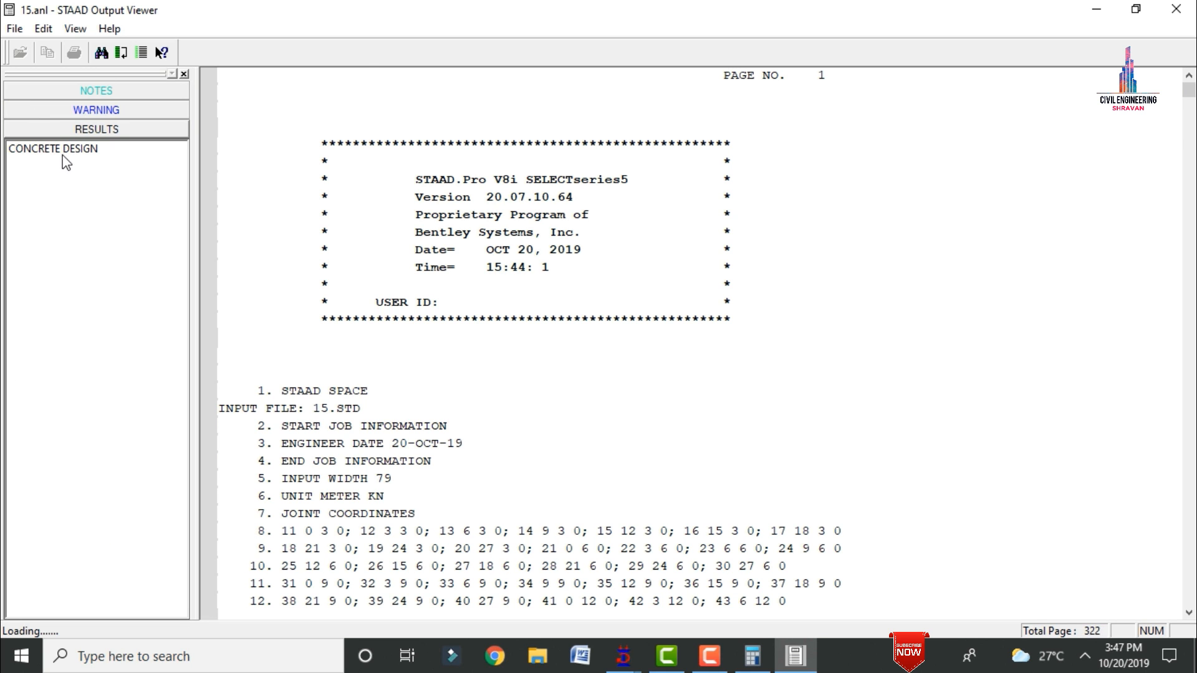
left_click_drag(1188, 123, 1194, 364)
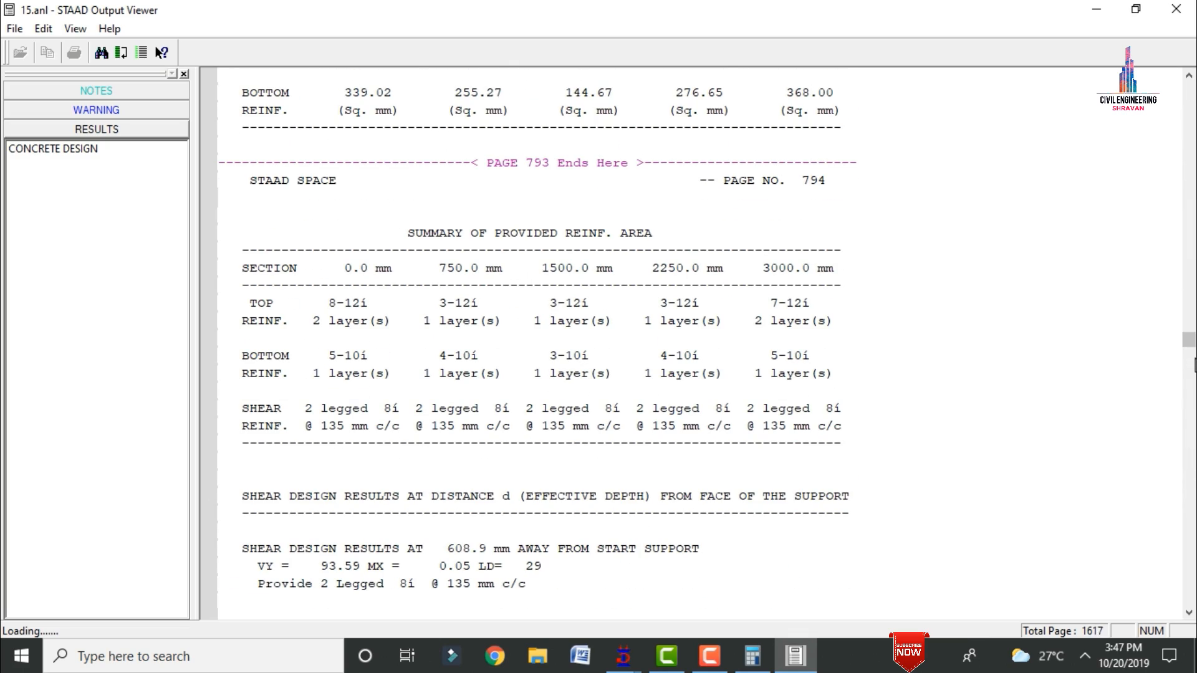
left_click(1176, 9)
left_click(495, 291)
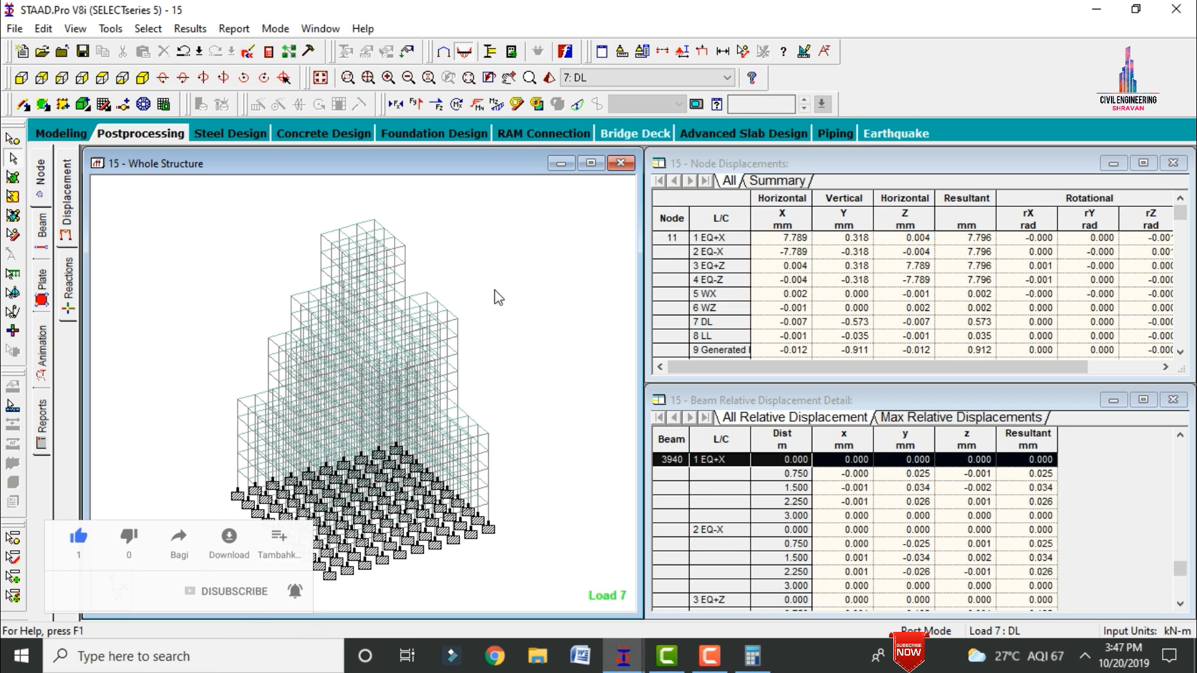
Step: Return to Modeling mode and inspect the maximized 3D rendered view of the building from several sides
left_click(70, 134)
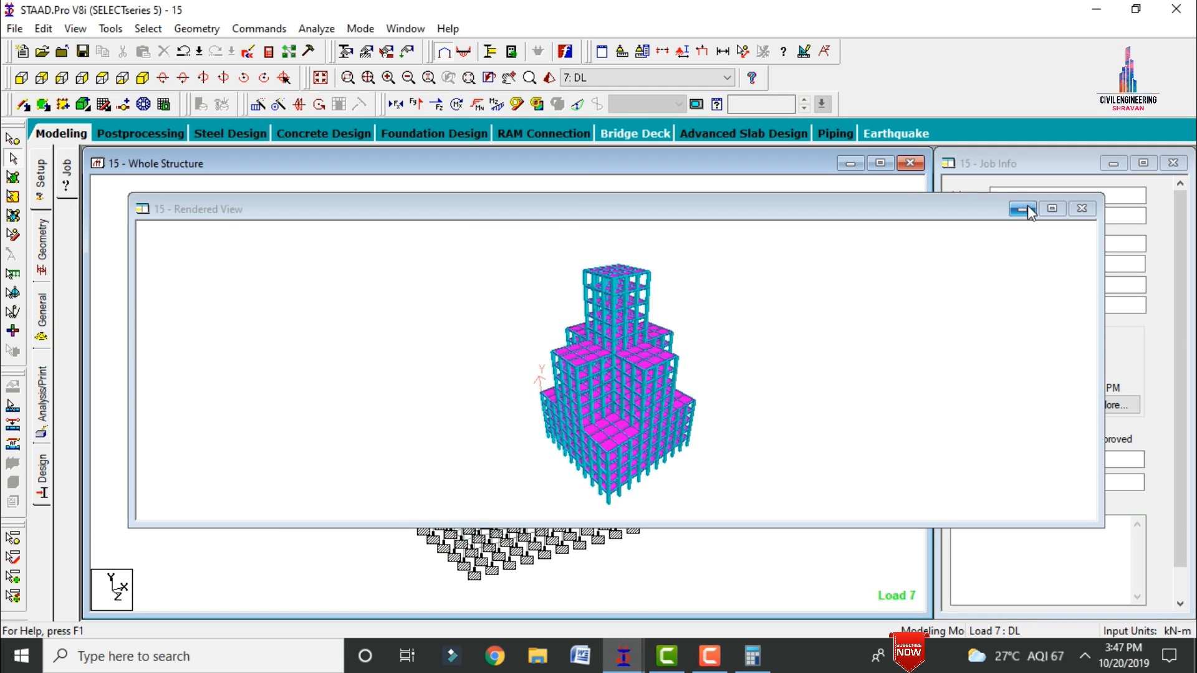
left_click(1052, 209)
left_click_drag(595, 488, 668, 428)
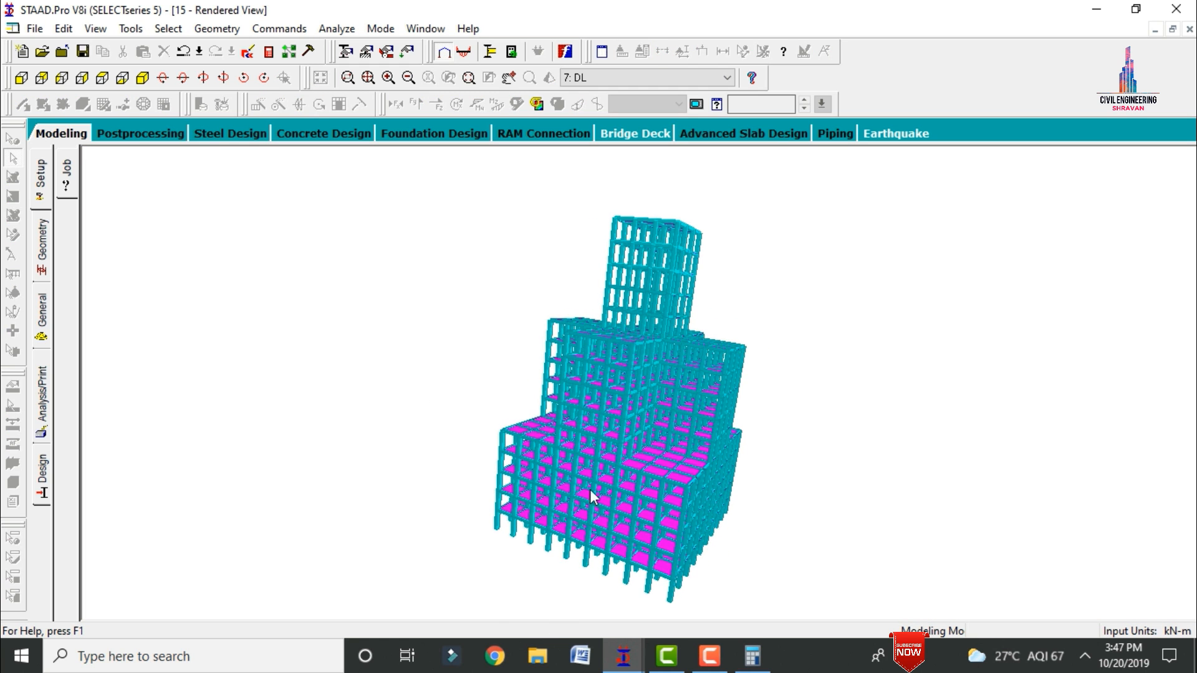
left_click_drag(590, 497, 803, 558)
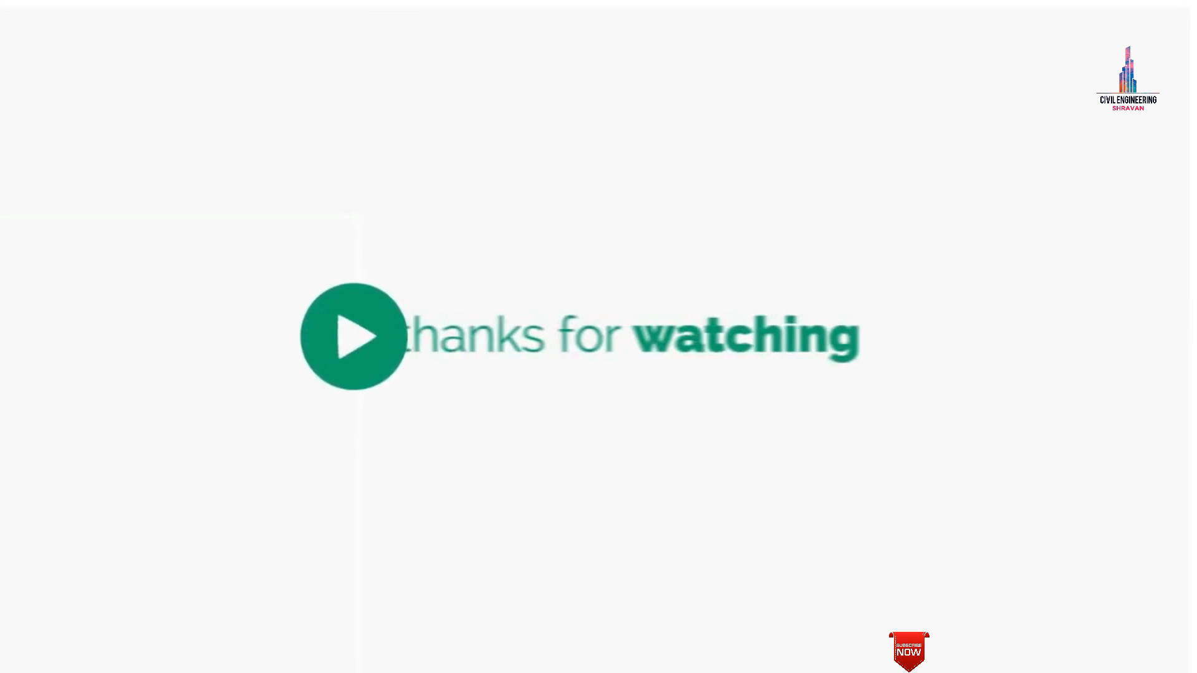